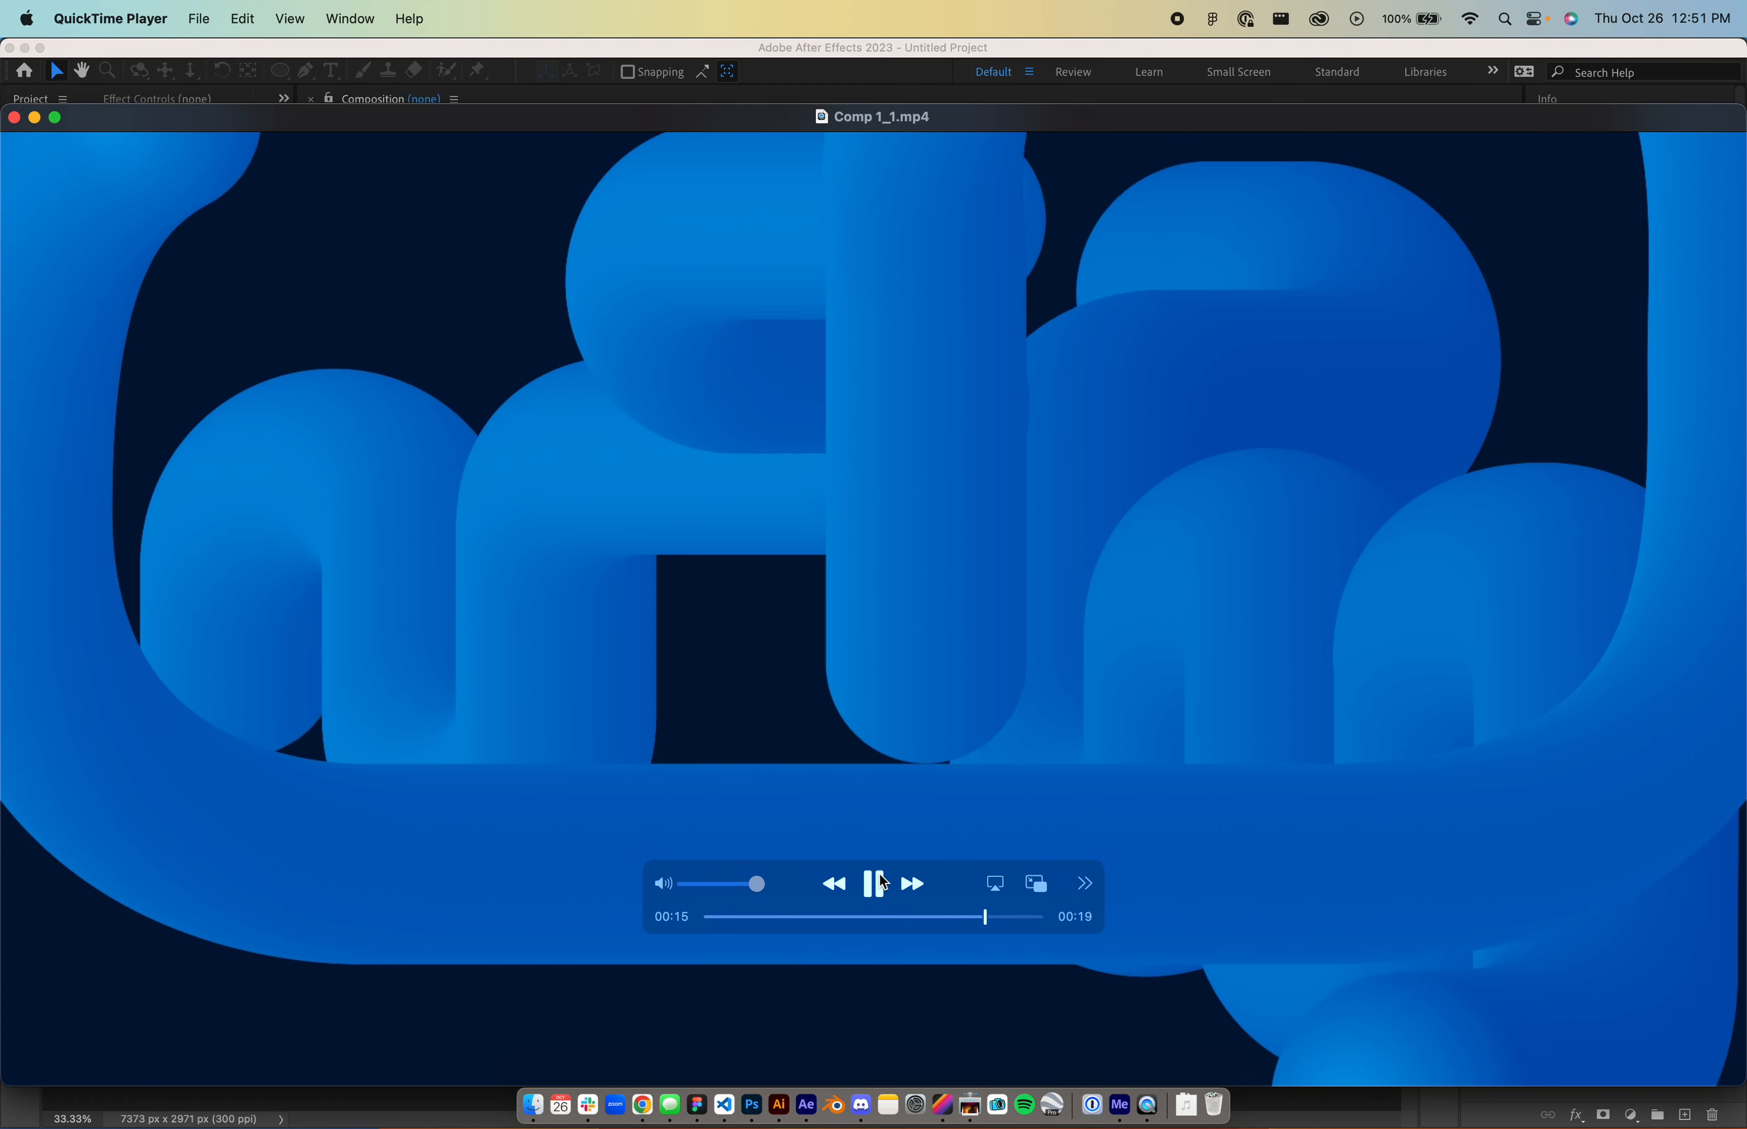
- Pause the Comp 1_1.mp4 preview in QuickTime Player and close its window
click(885, 884)
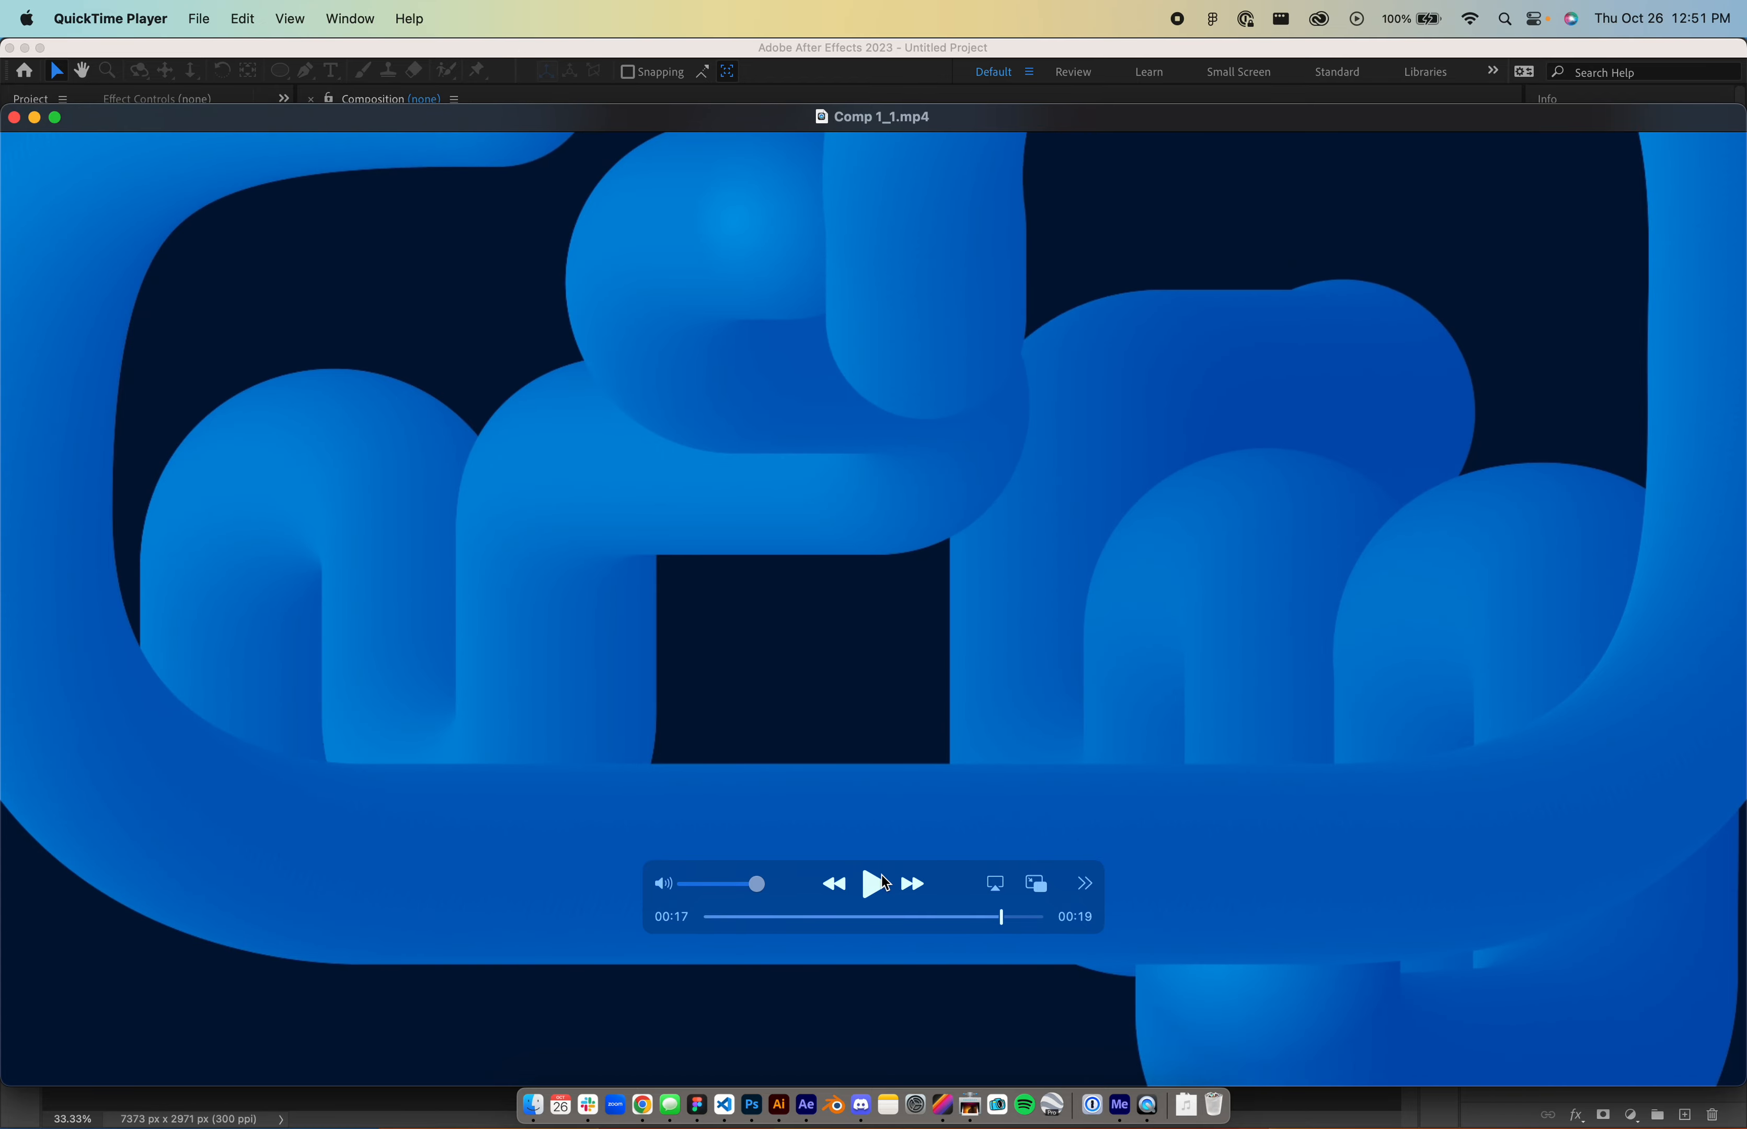
key(super+w)
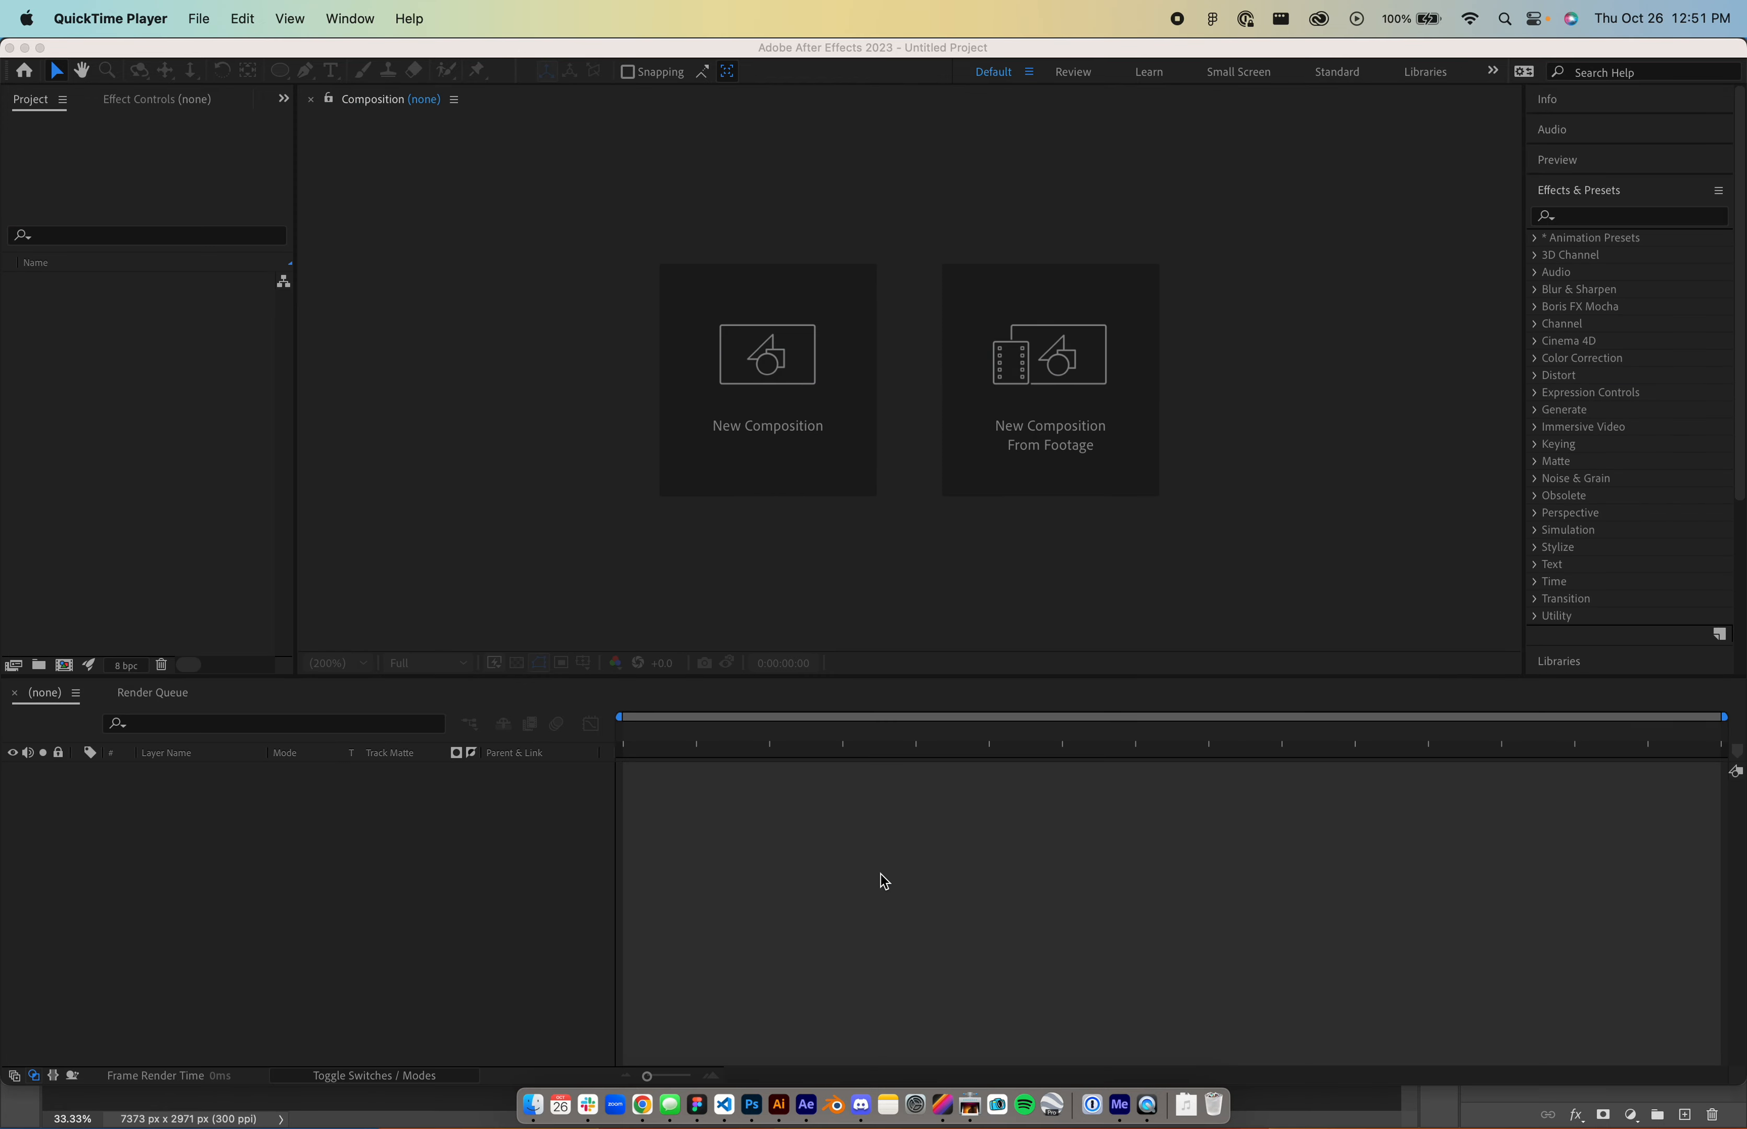
- Create a 1920×1080, 30 fps Comp 1 with a full-frame Dark Royal Blue Solid 1
click(793, 378)
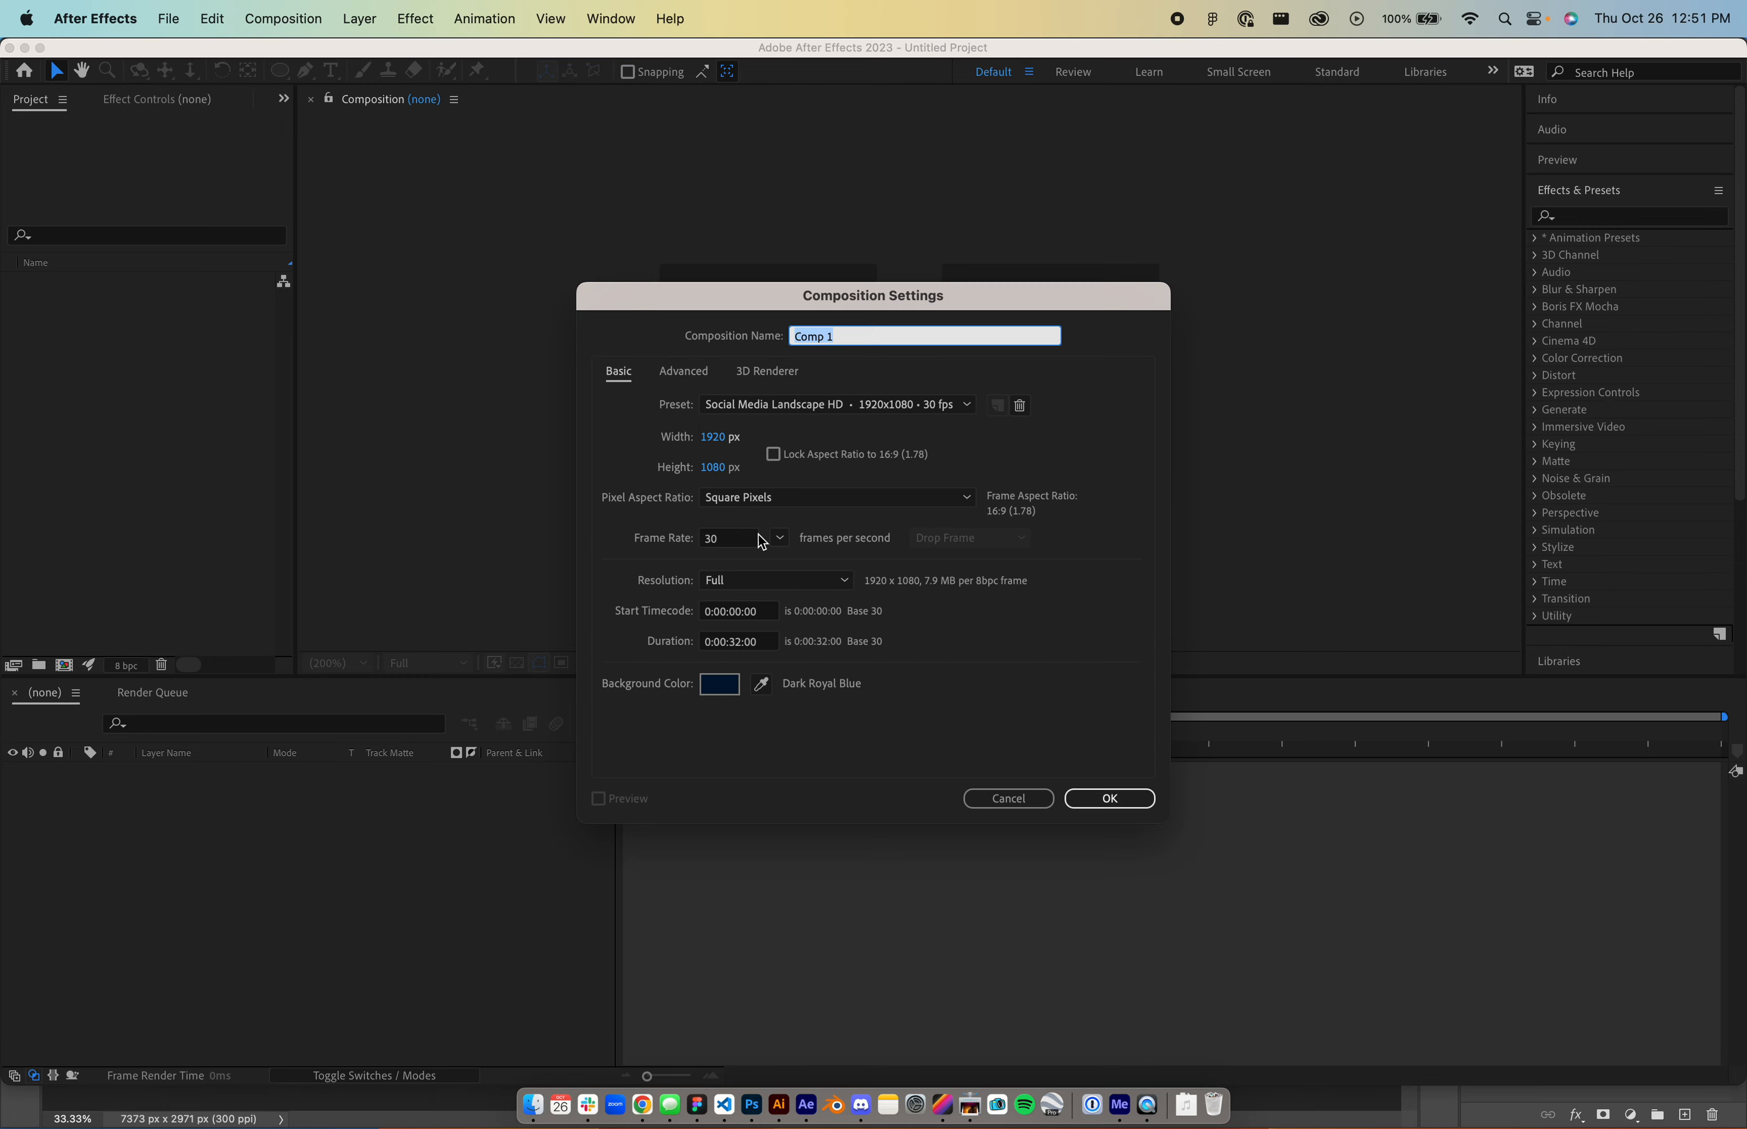
click(1129, 808)
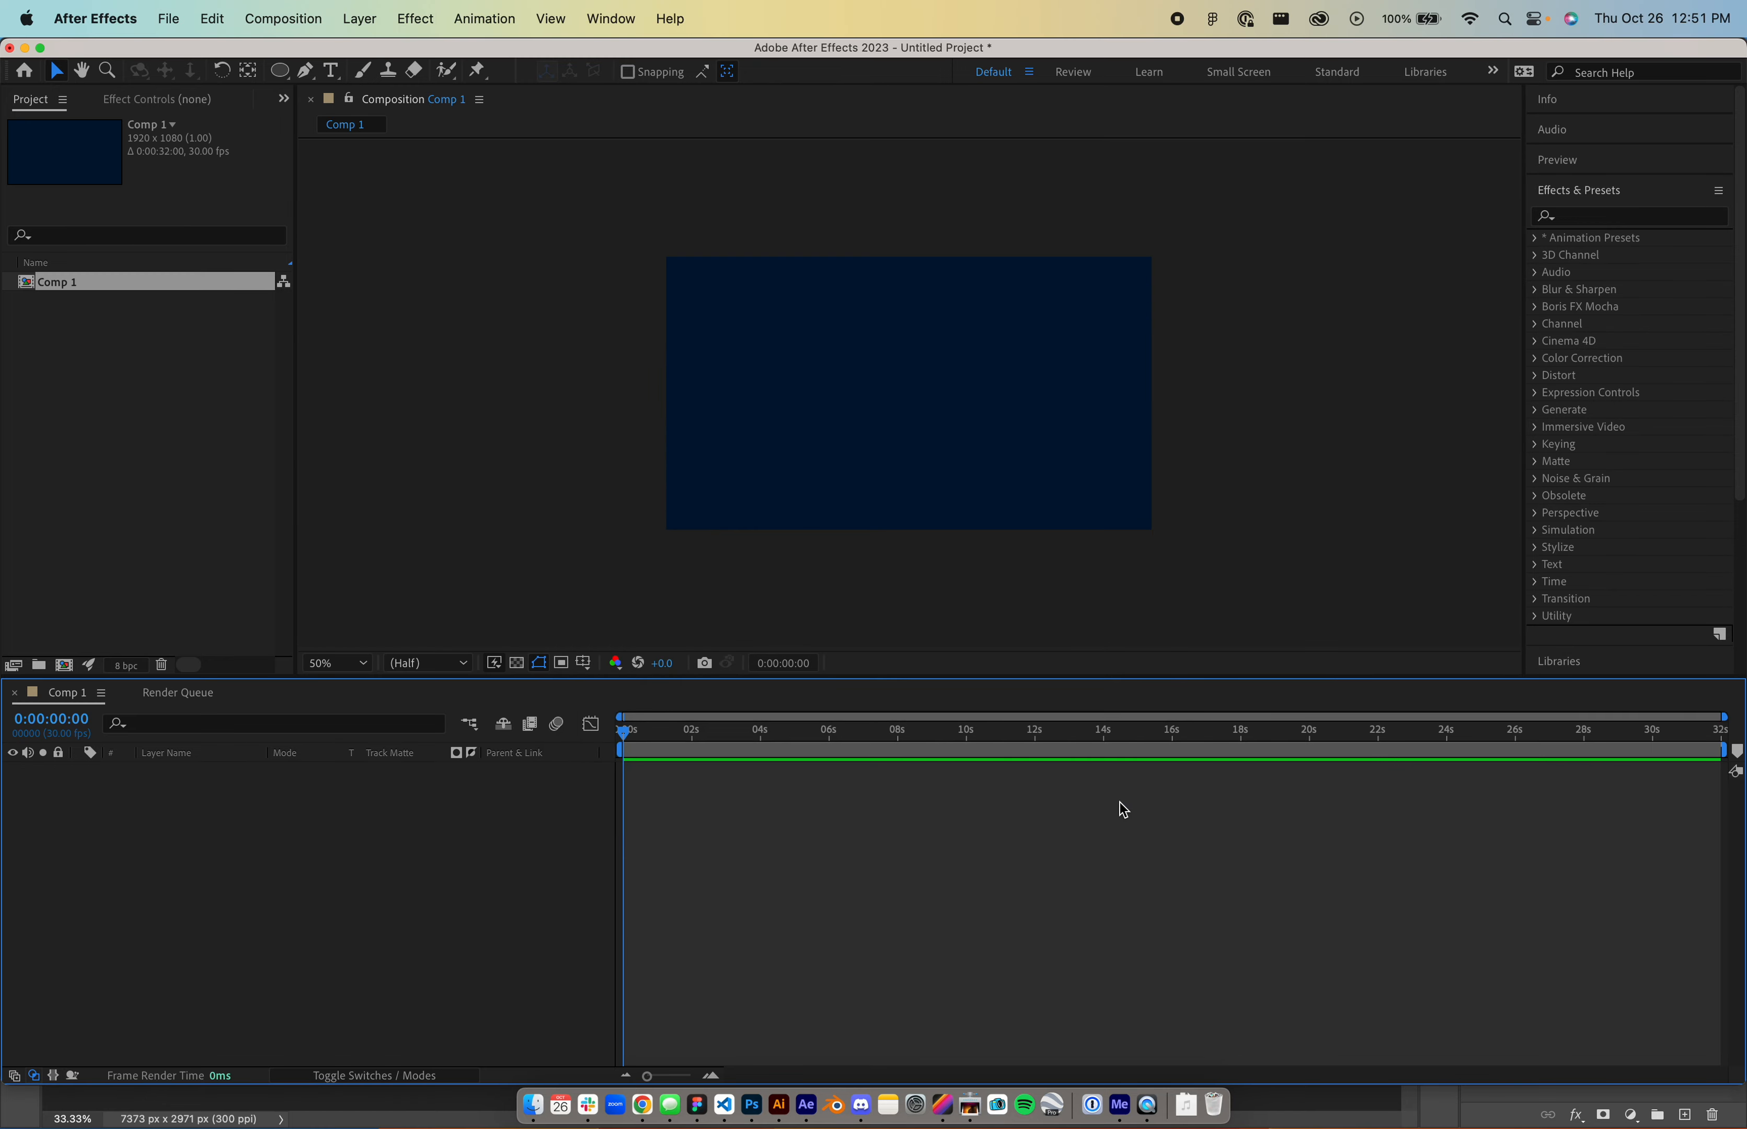
key(super+y)
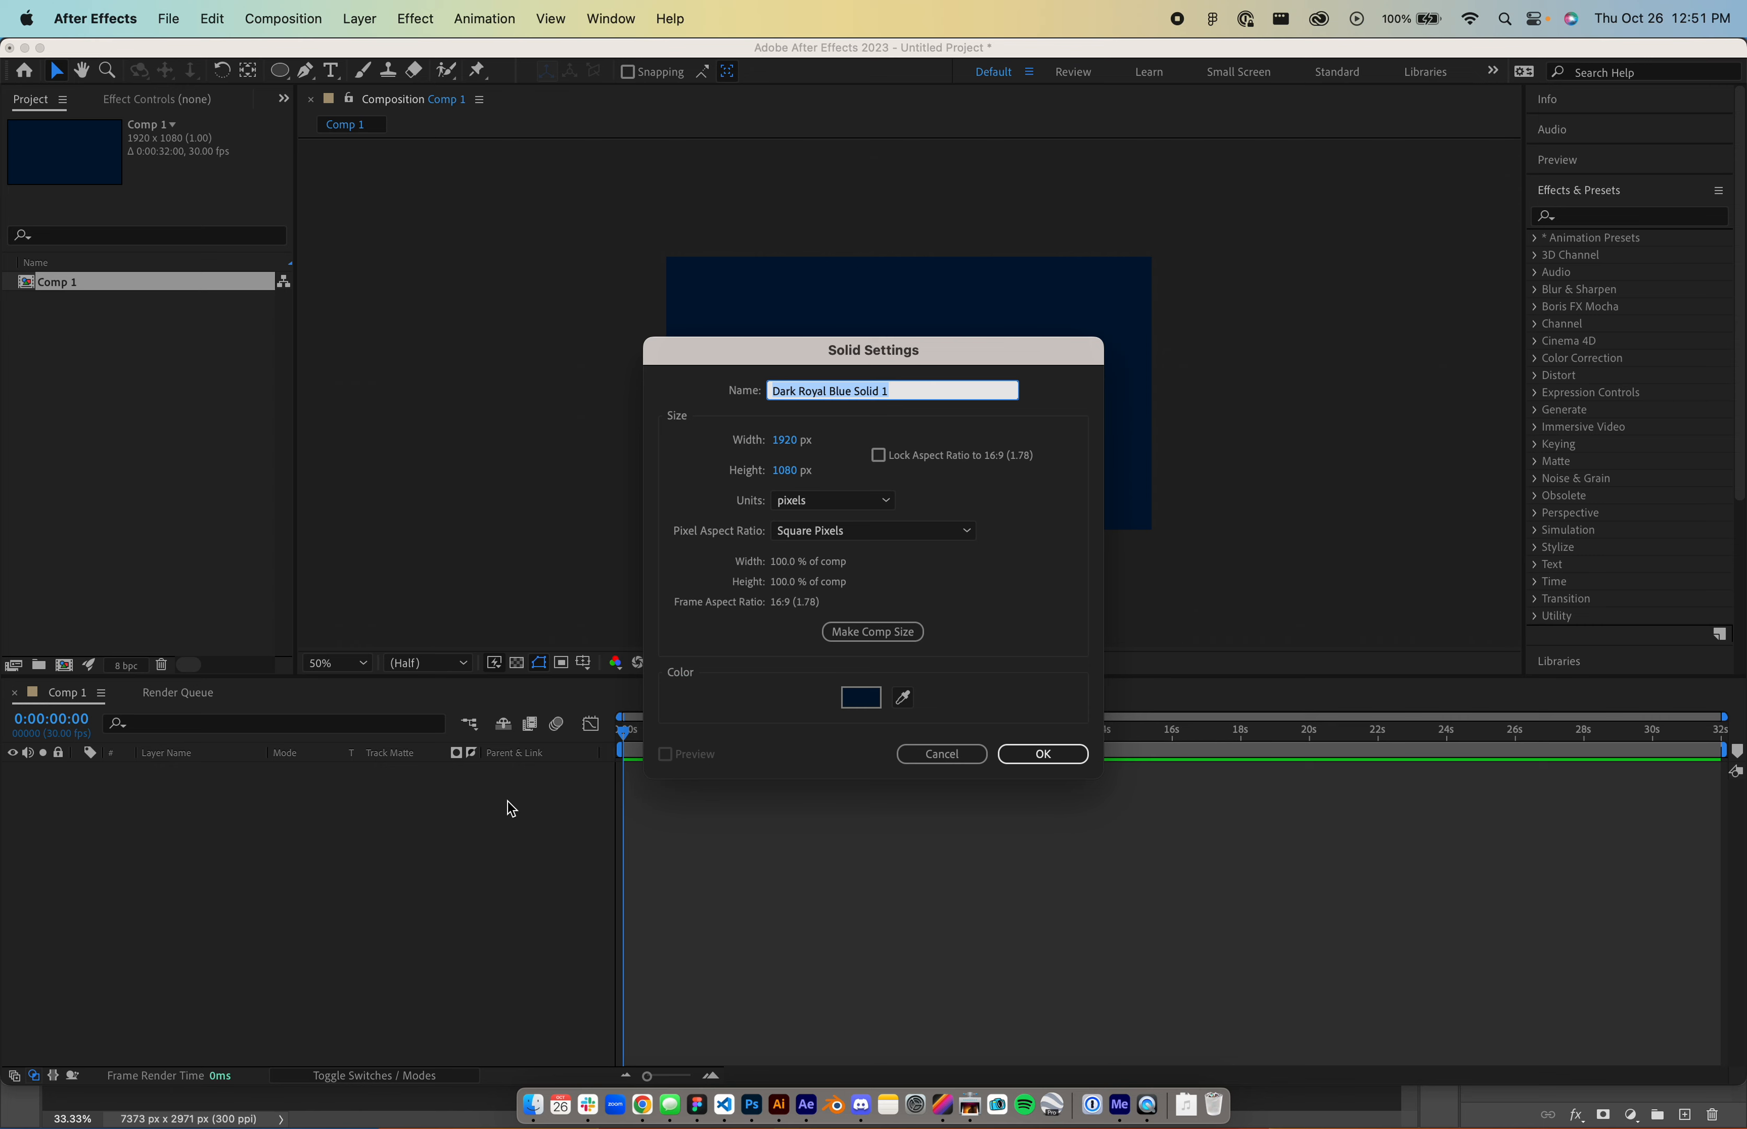
key(Return)
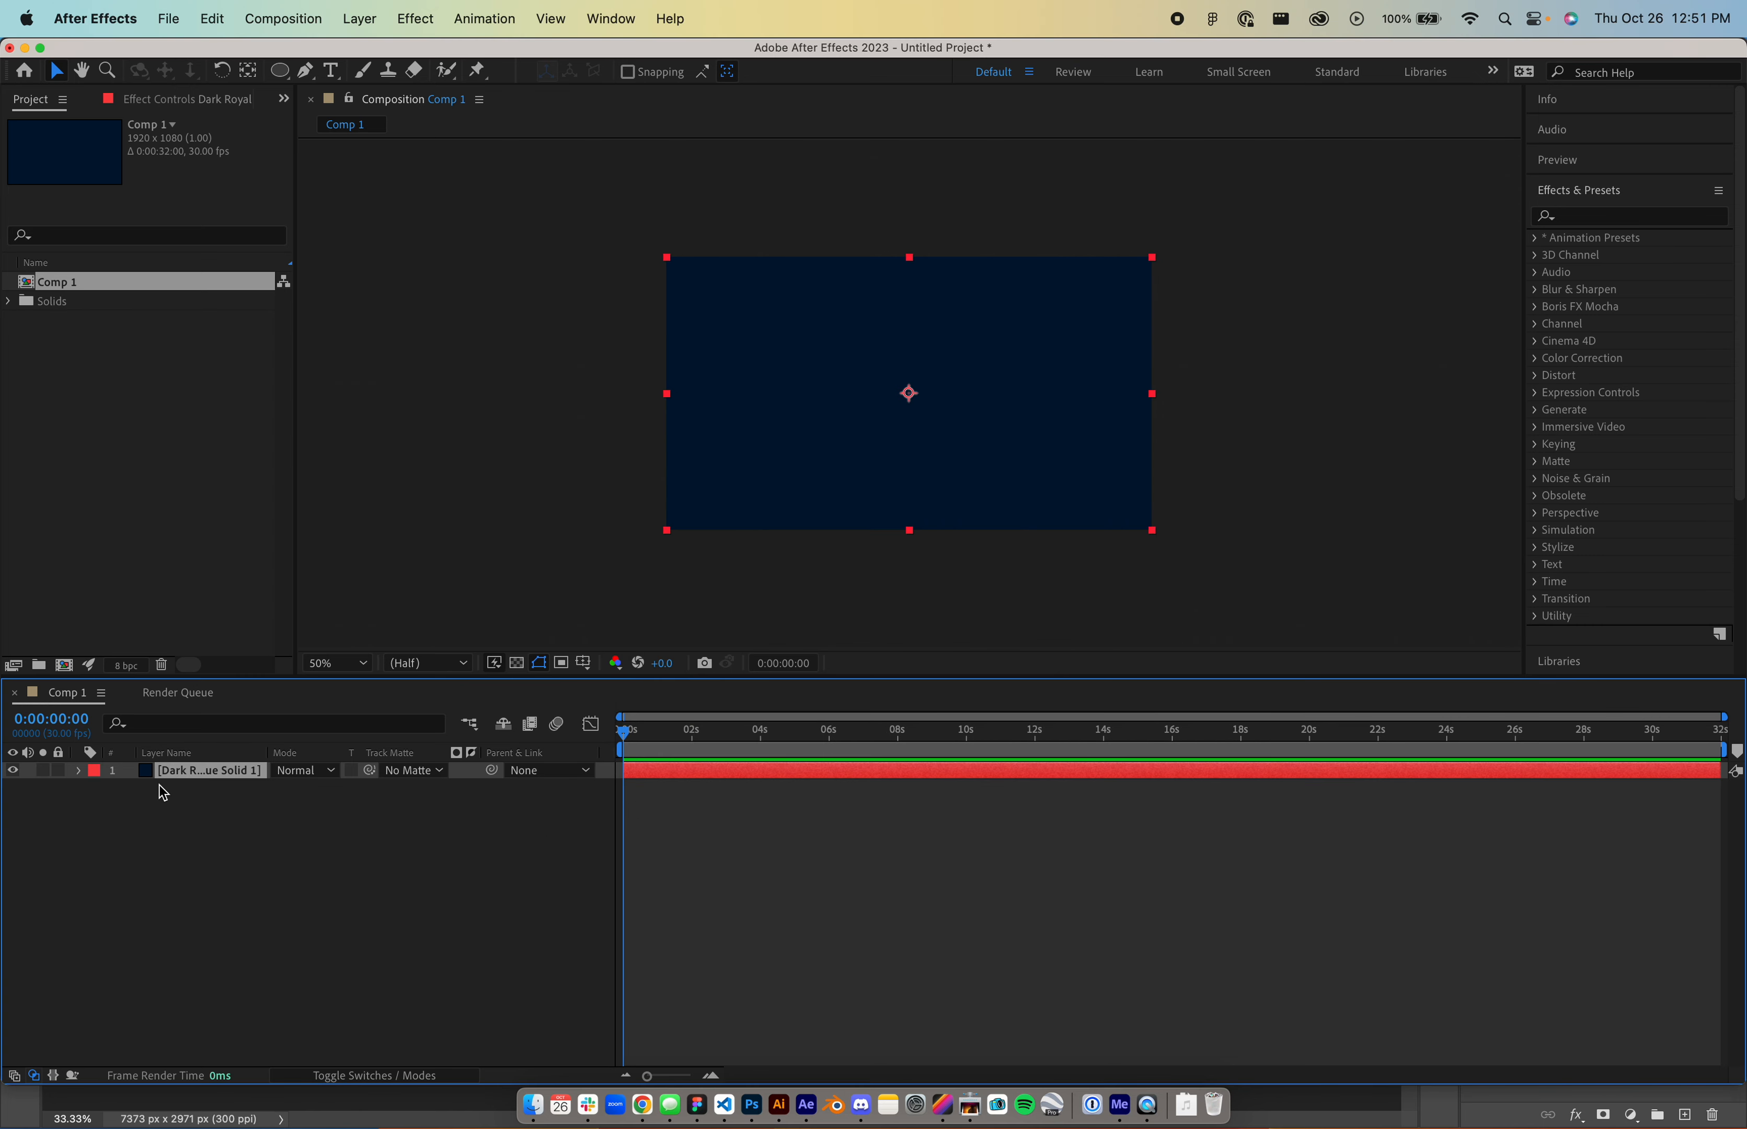
- Select Solid 1, undo an accidental move of it, then deselect it
click(316, 874)
click(899, 372)
drag(897, 367, 839, 425)
key(super+z)
click(399, 974)
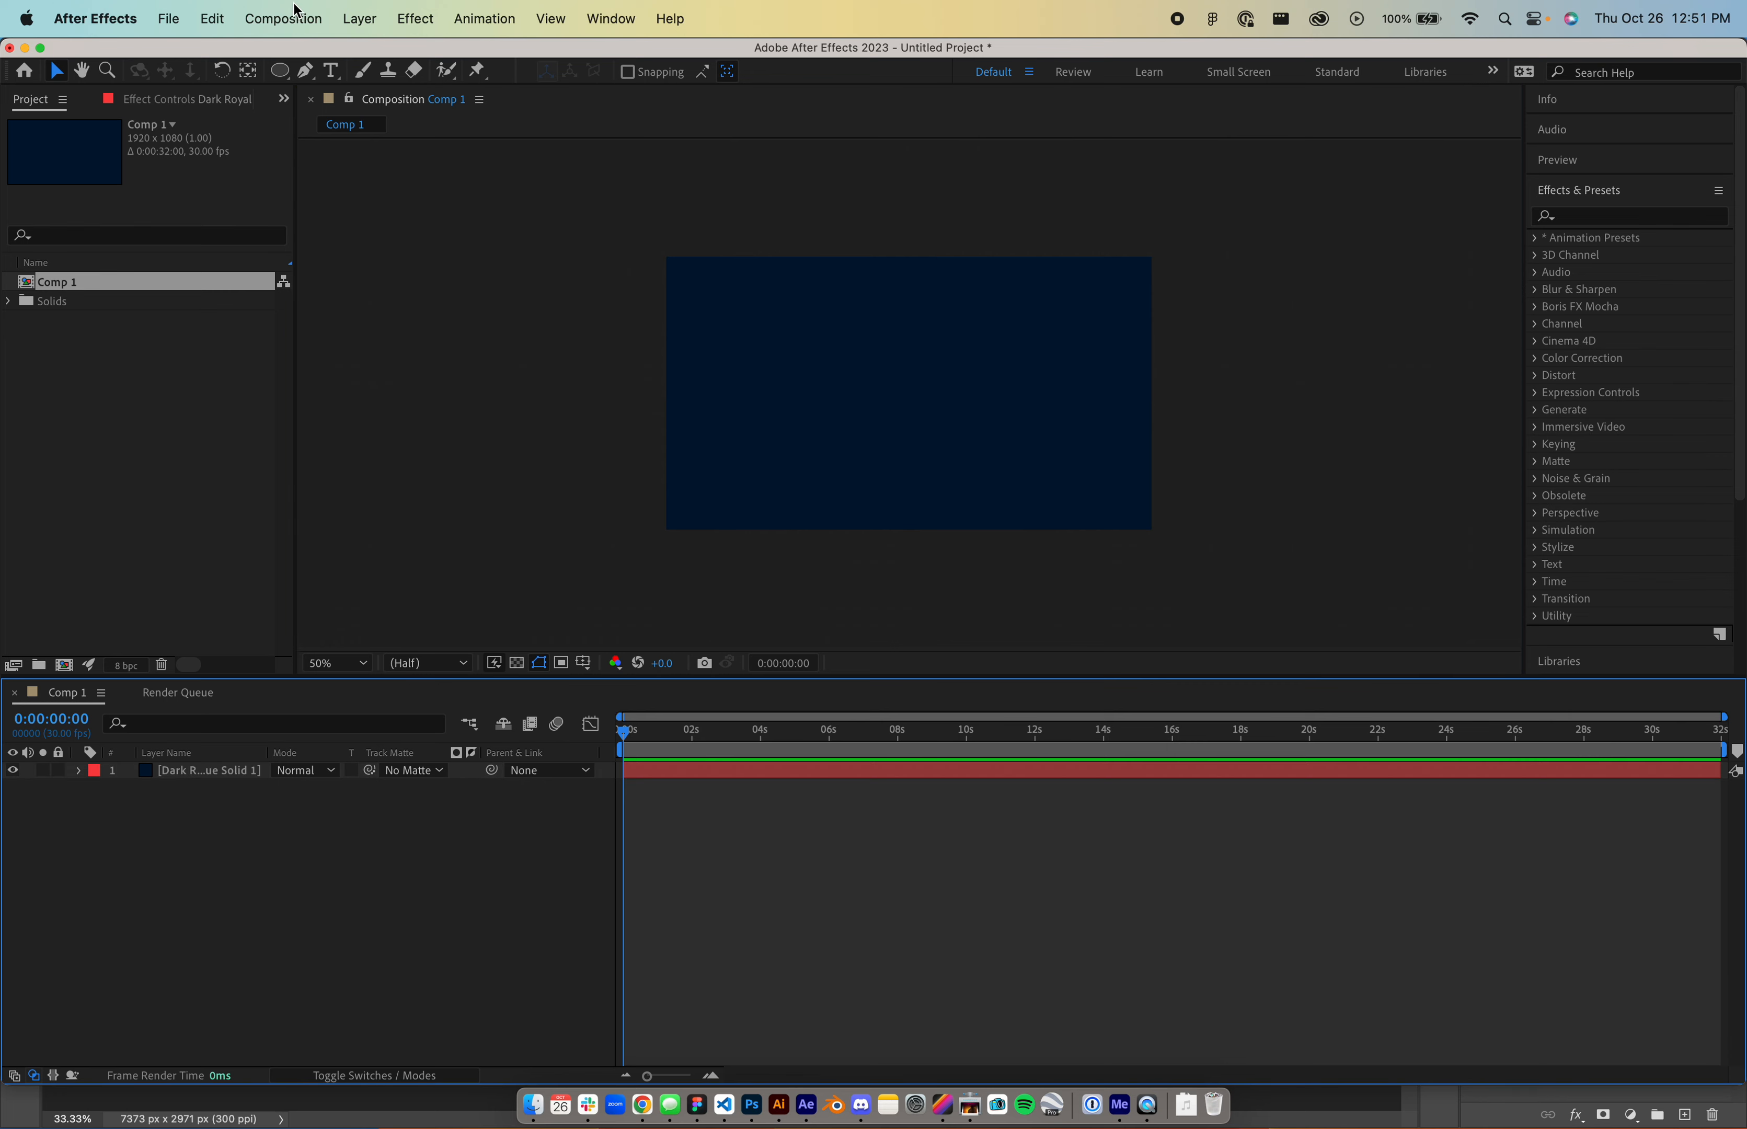
click(283, 18)
- Add Shape Layer 1 via Layer > New and draw a circle at the composition centre
mouse_move(372, 16)
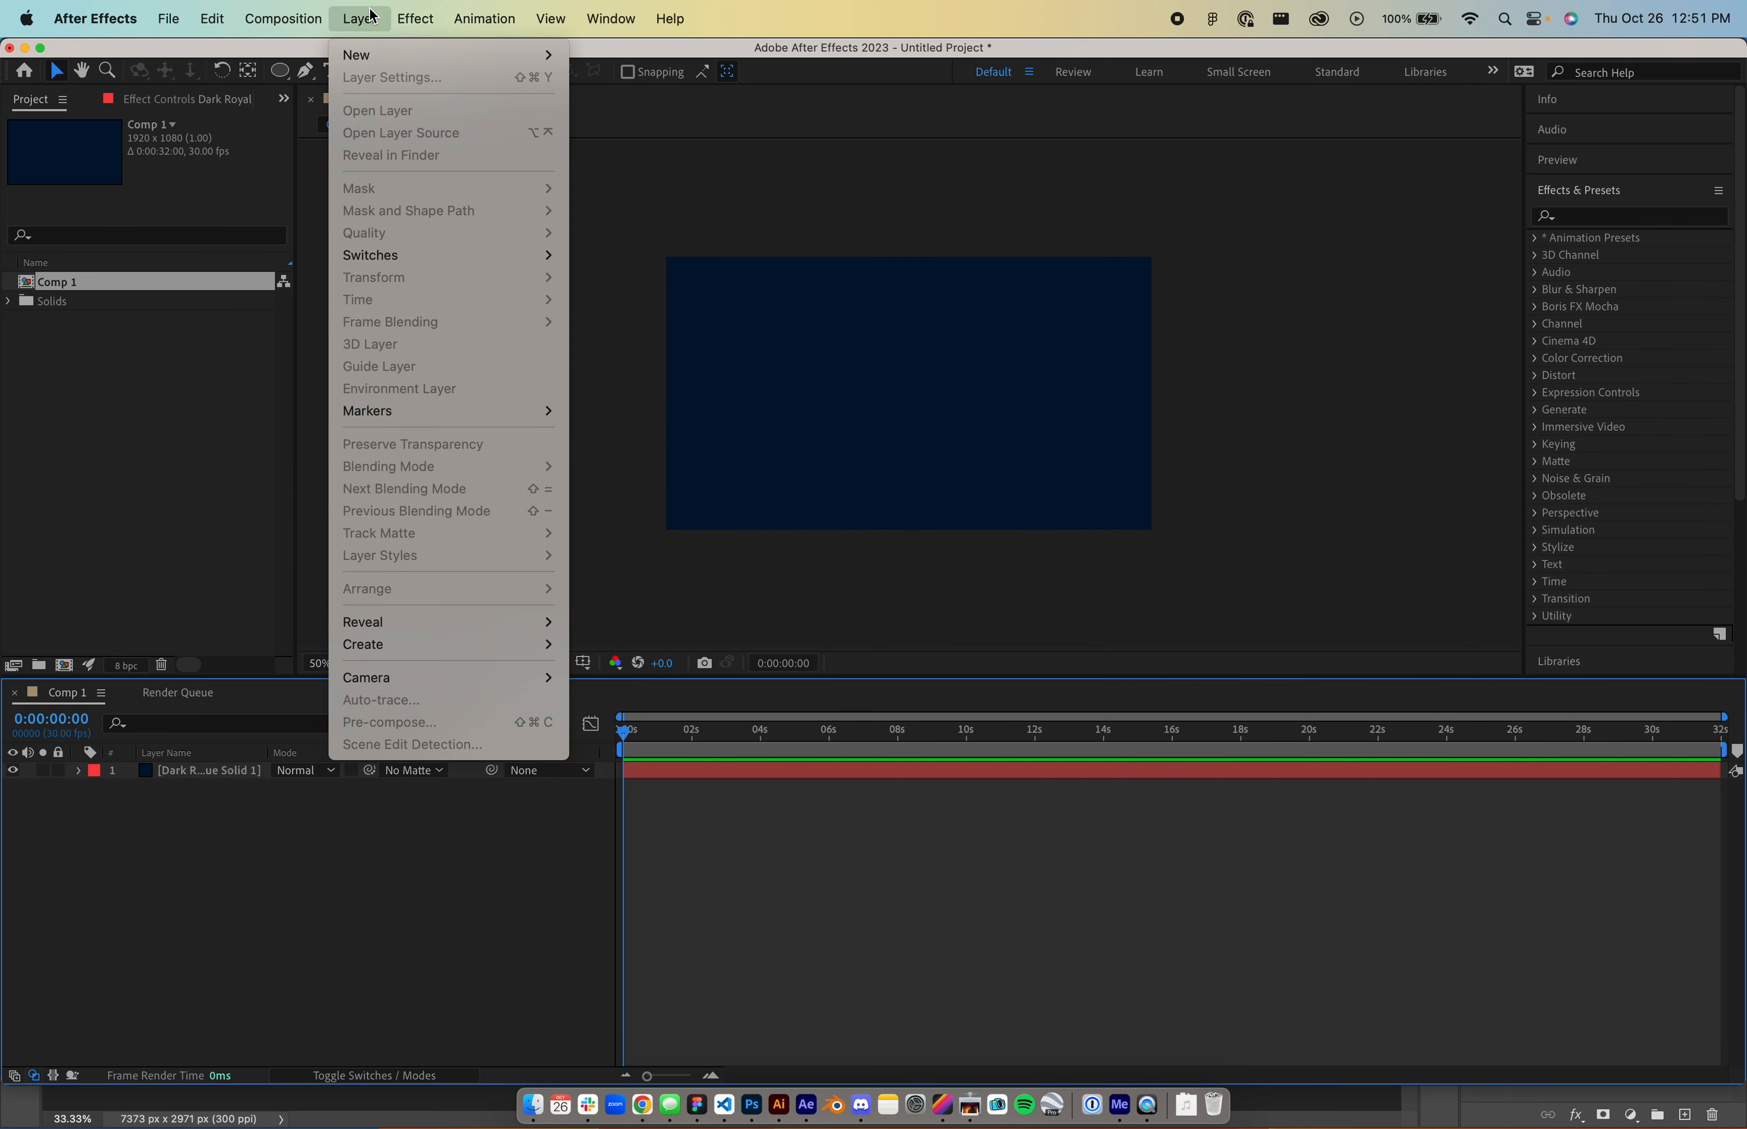
mouse_move(385, 57)
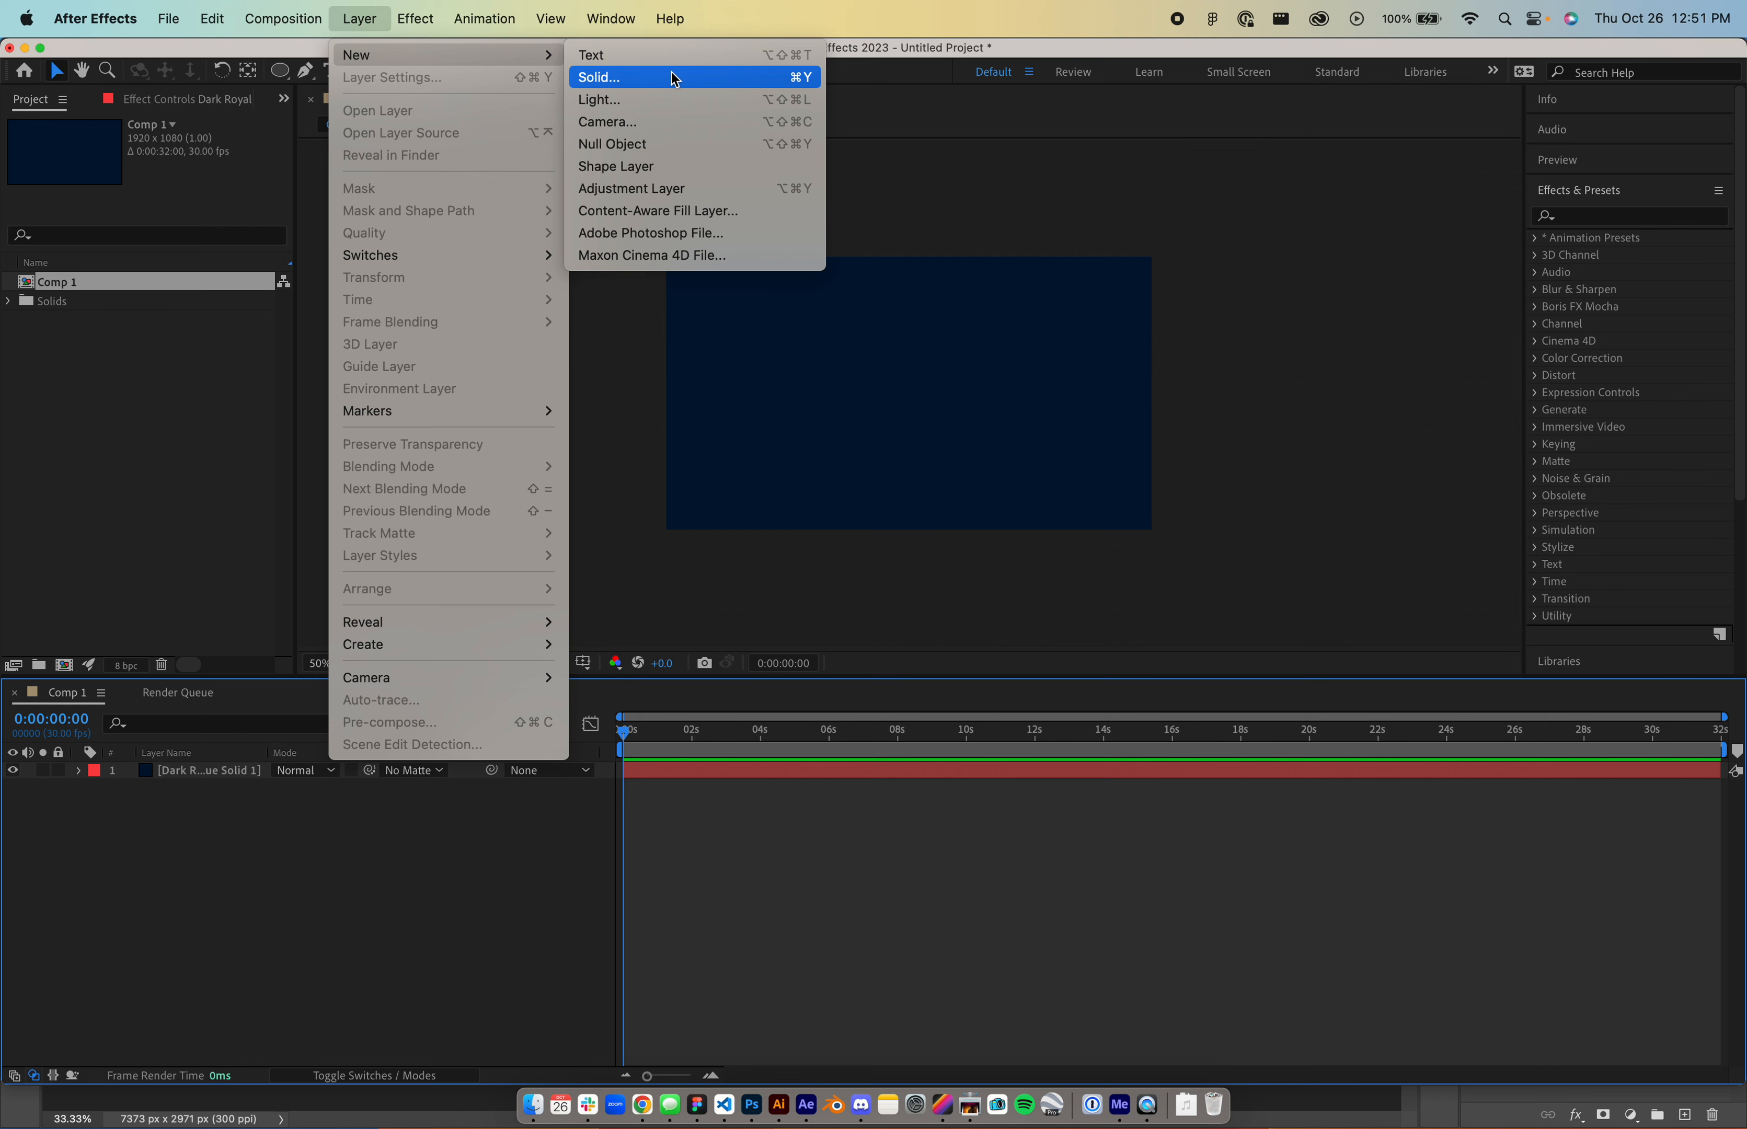
click(695, 169)
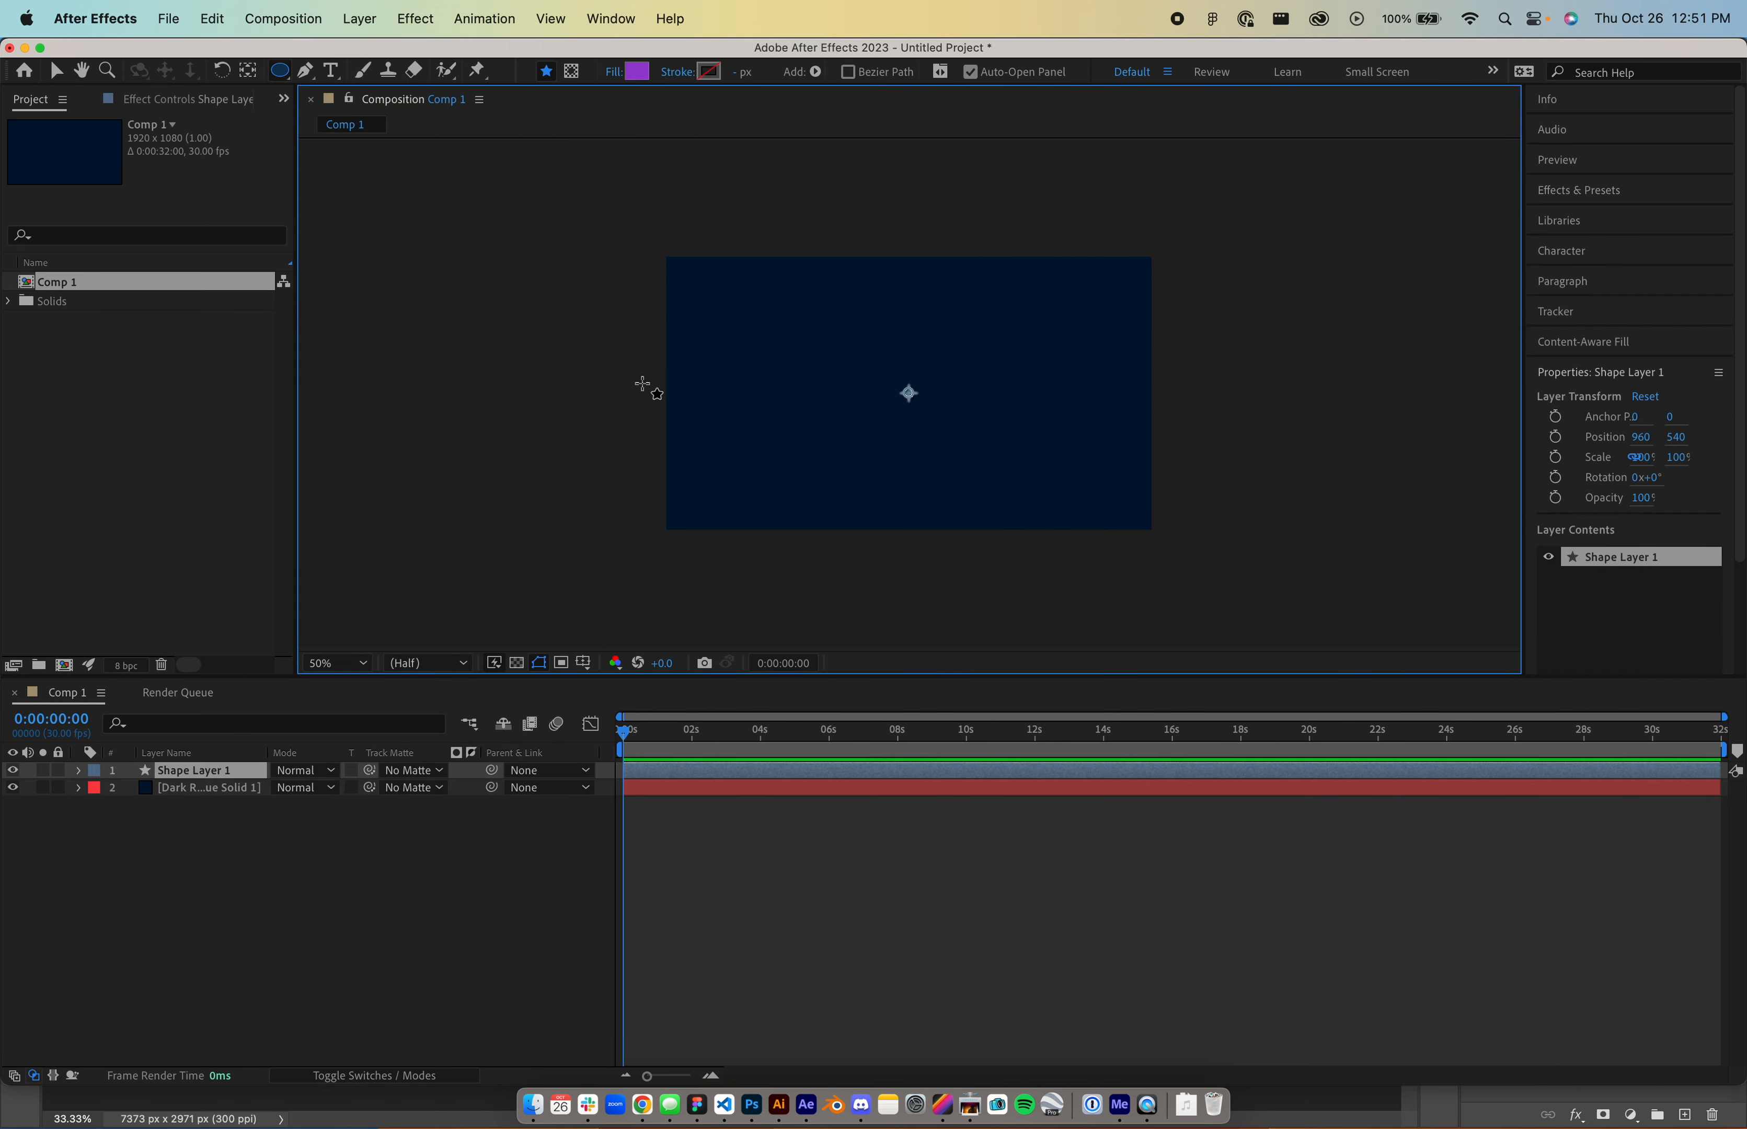
drag(852, 338, 940, 428)
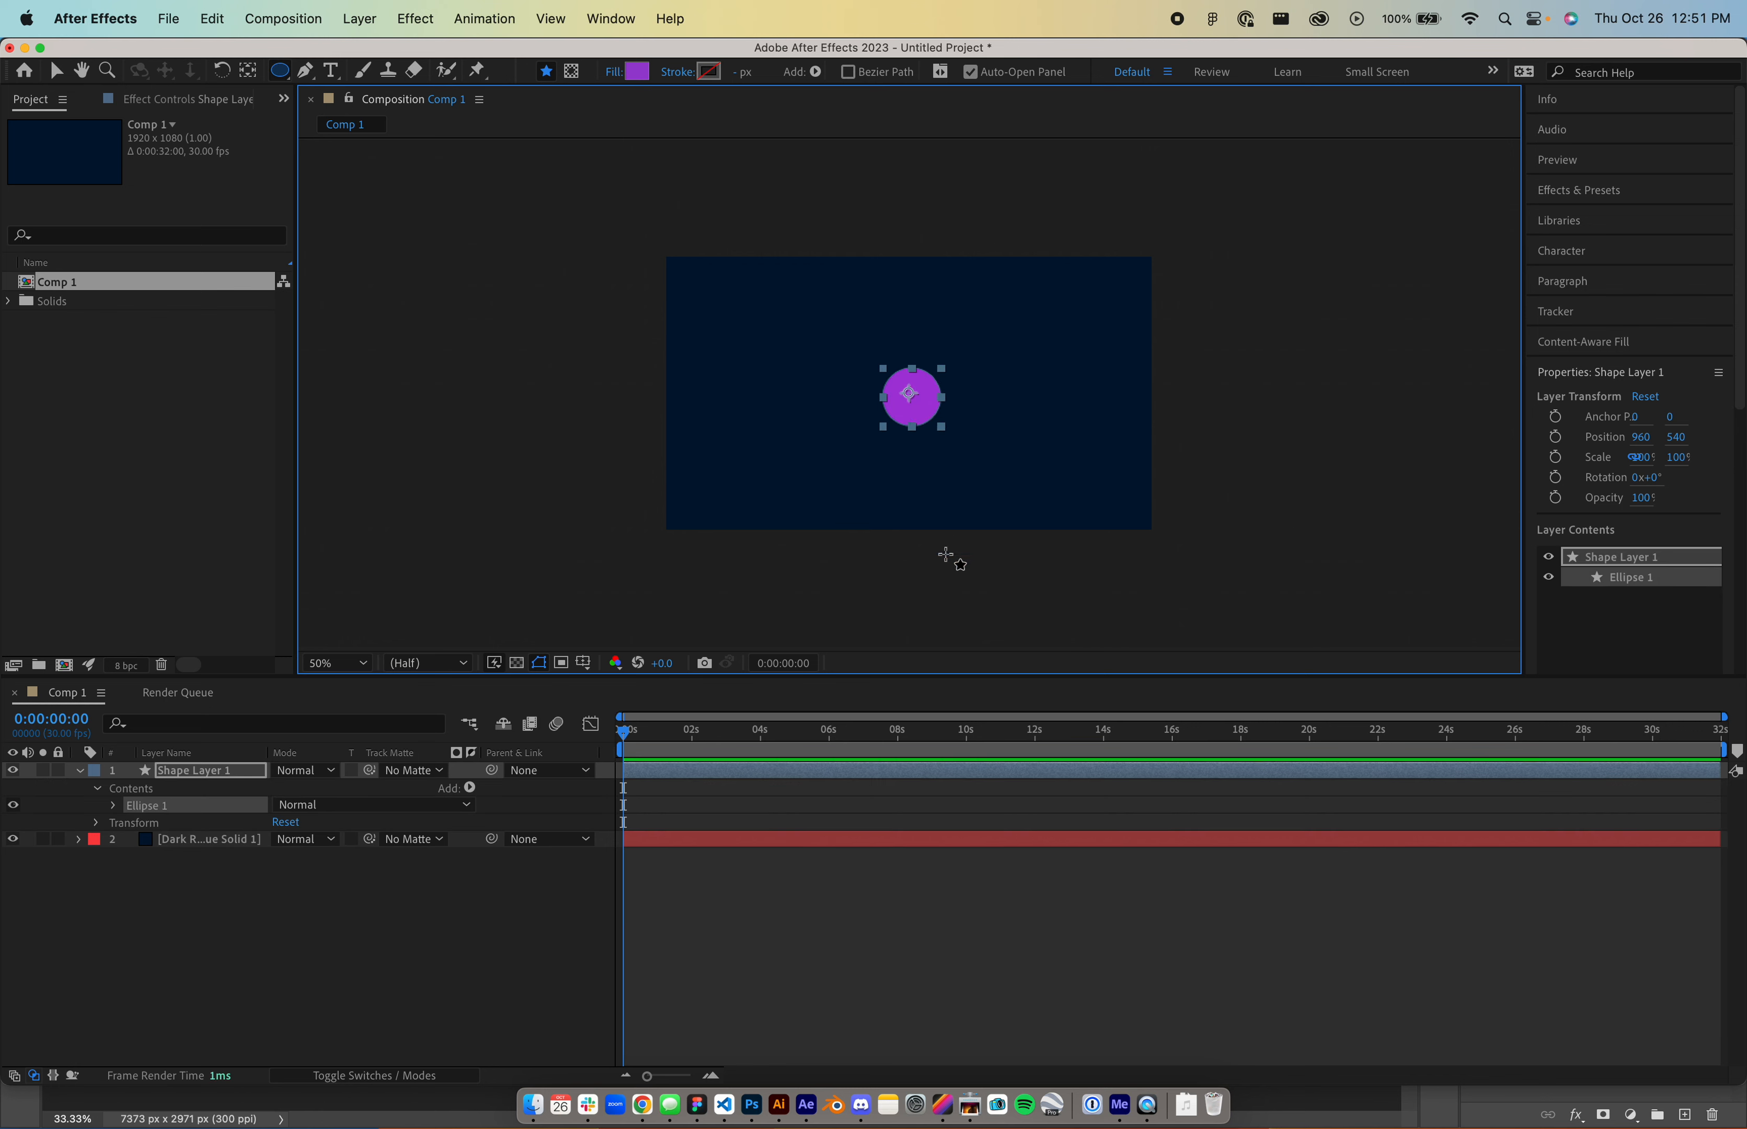
- Delete Stroke 1 and Fill 1 from Ellipse 1, leaving only its path
click(113, 806)
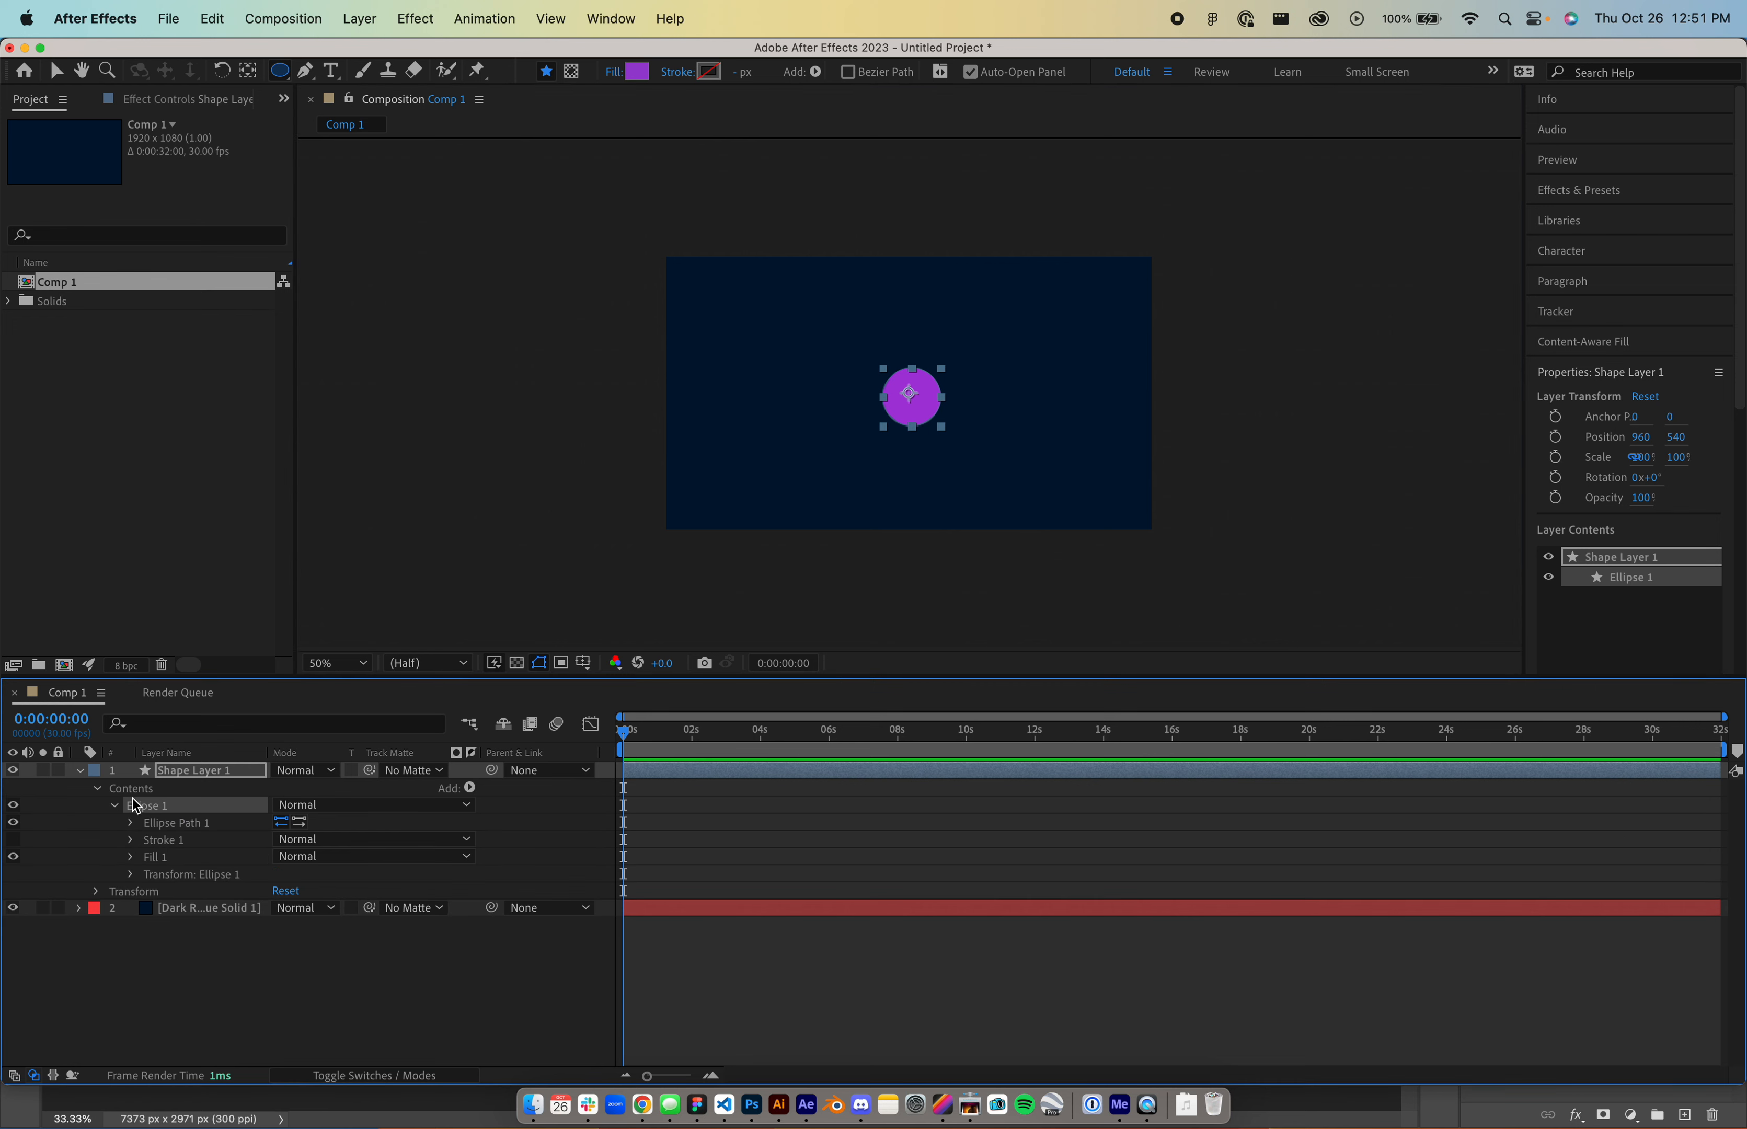
click(161, 841)
key(Delete)
click(163, 844)
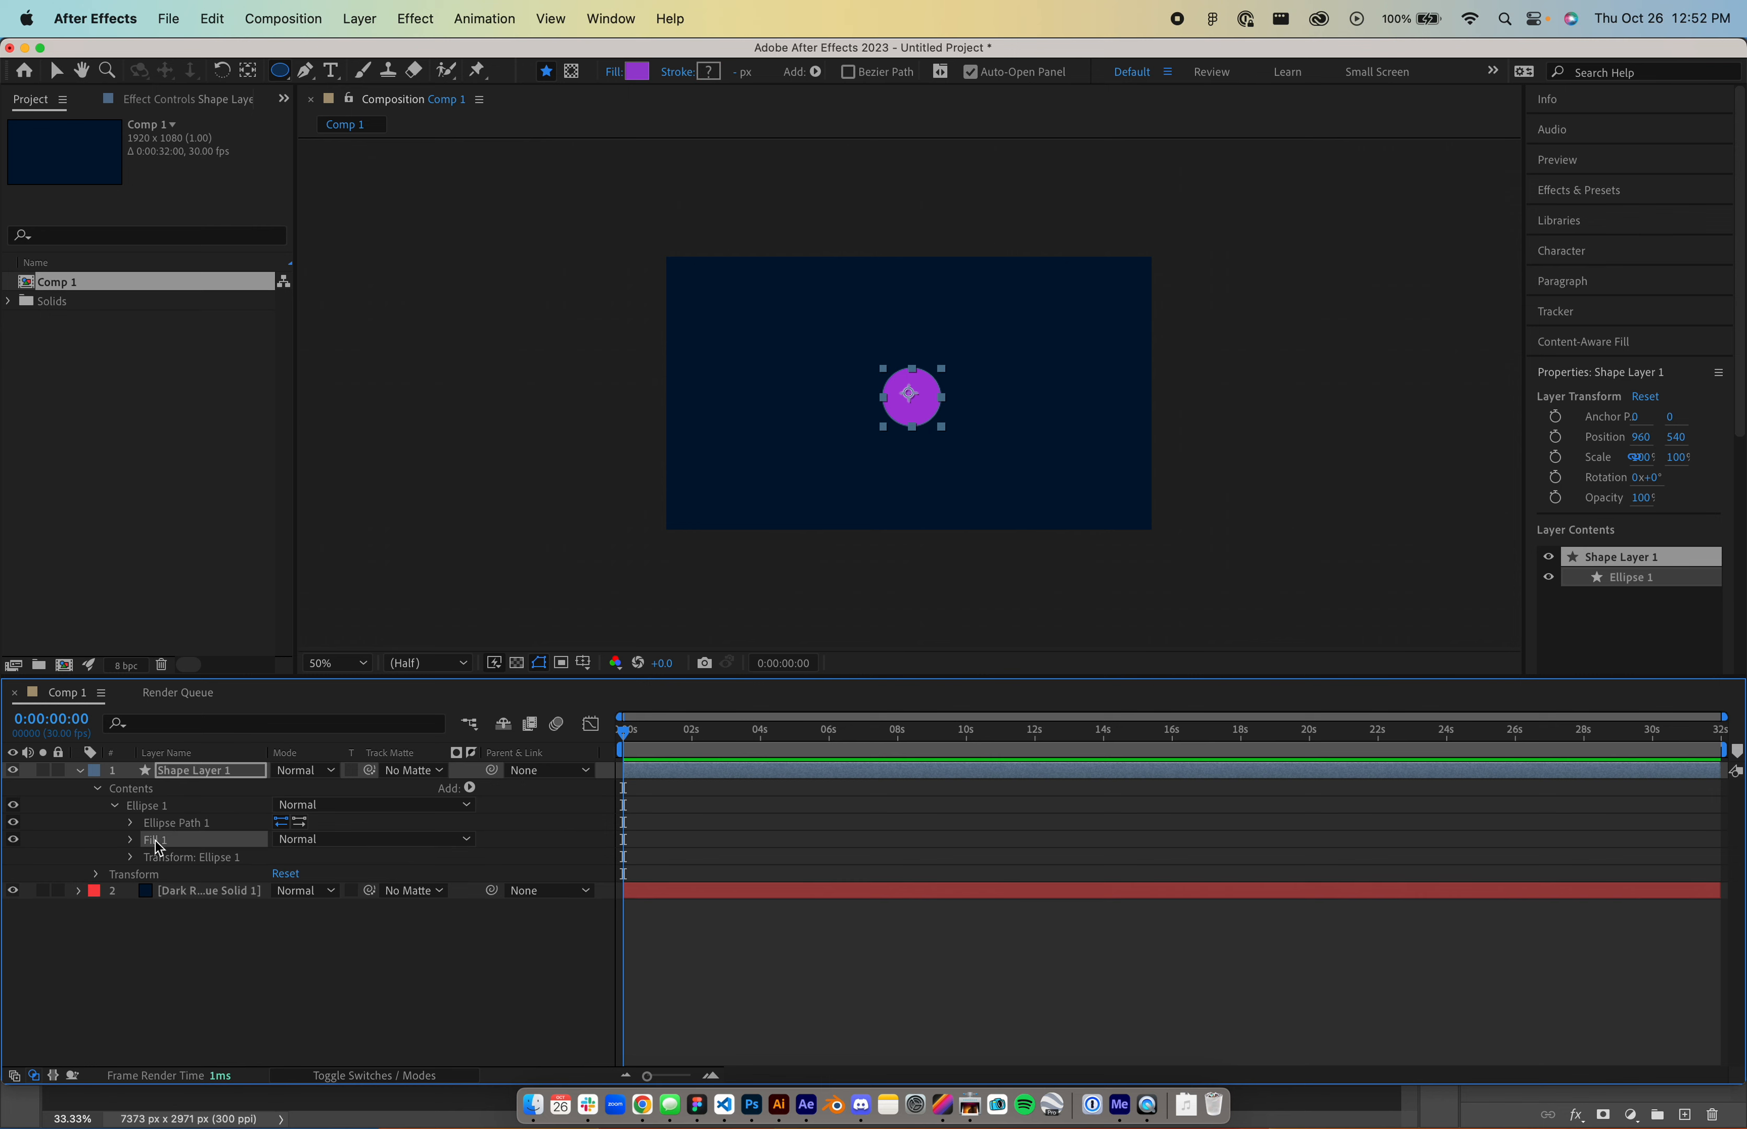
key(Delete)
click(167, 831)
click(154, 807)
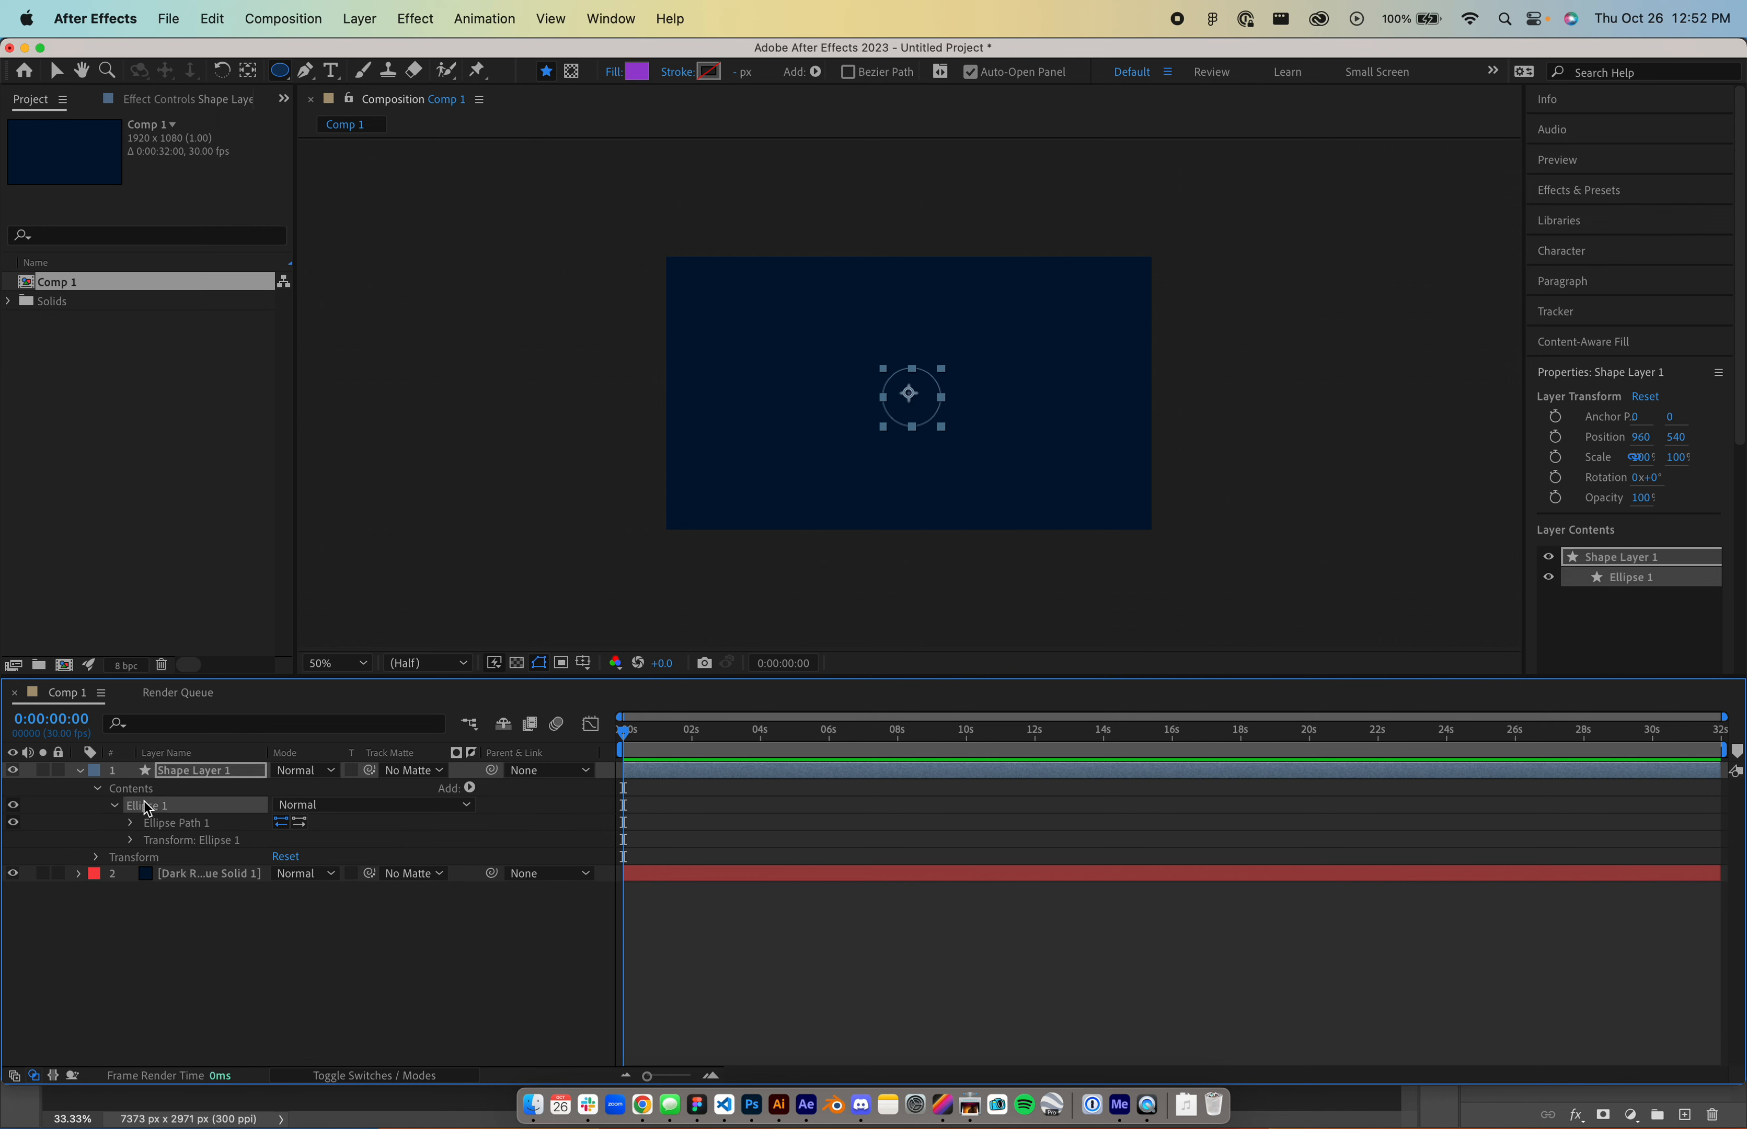
click(465, 790)
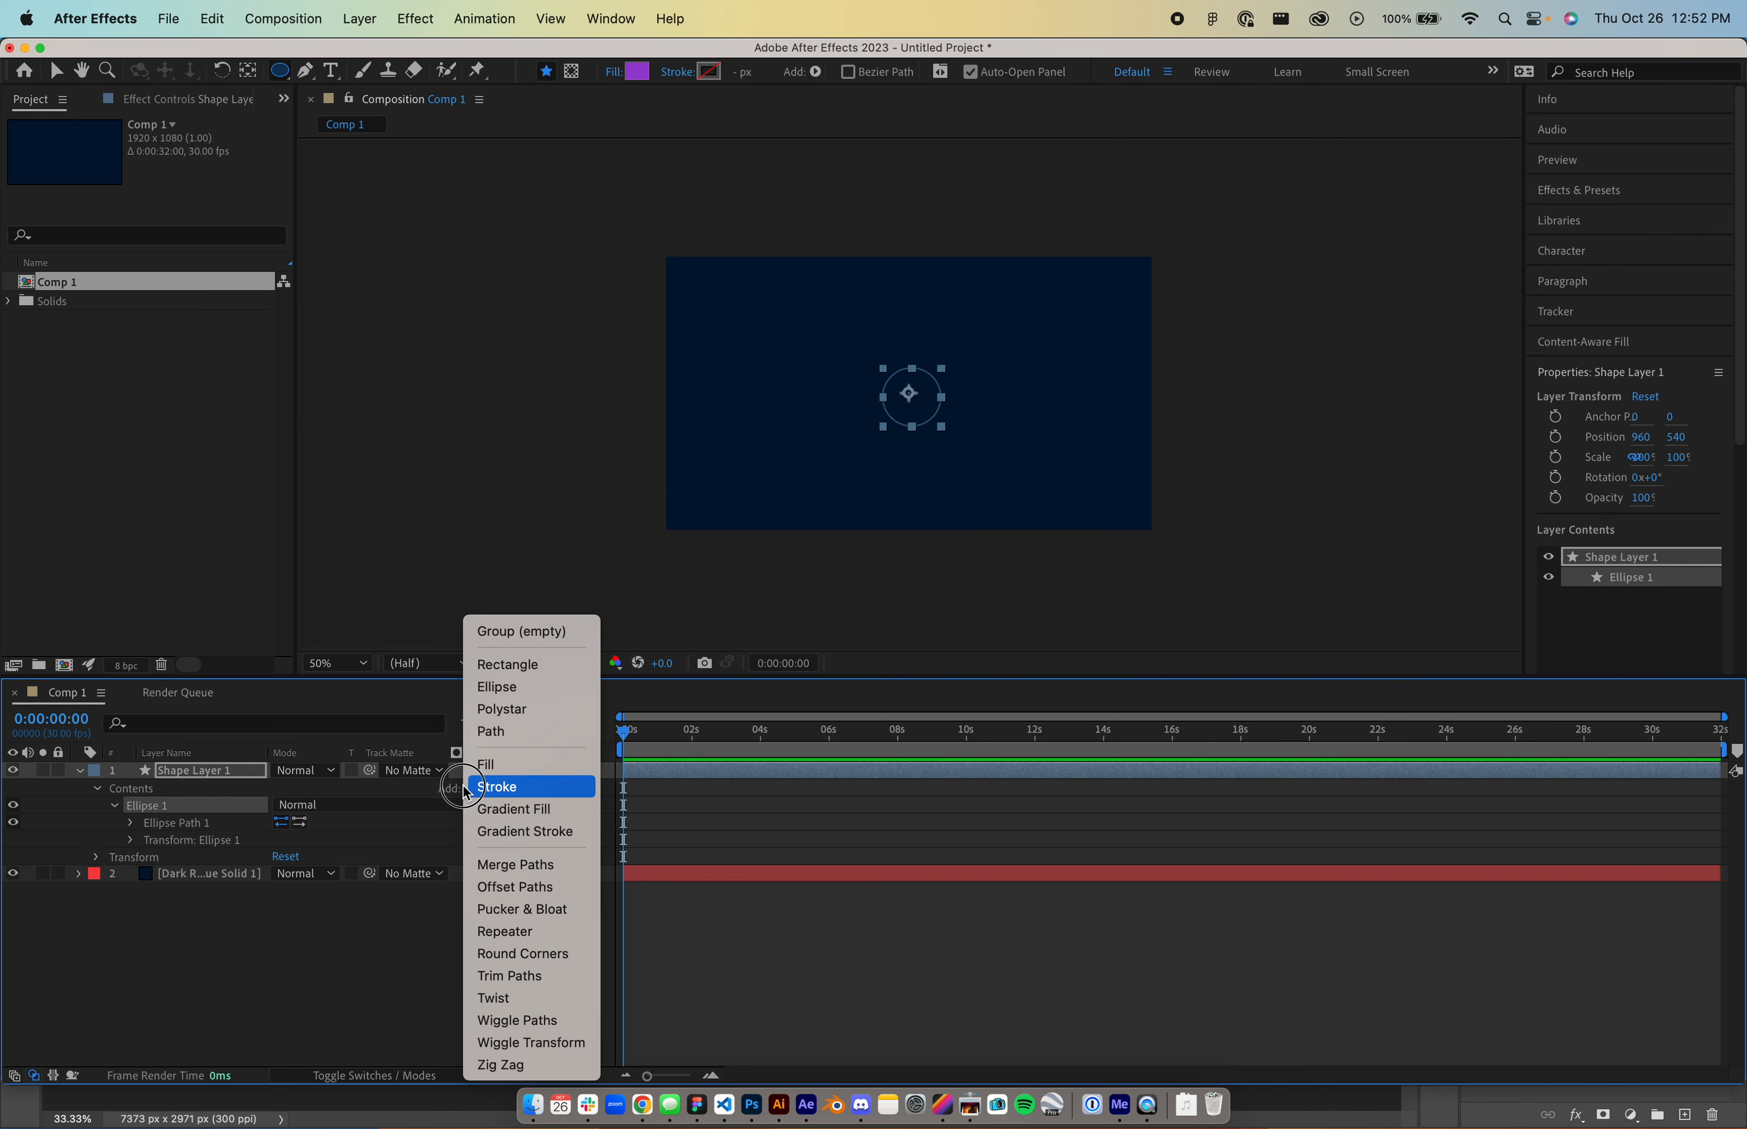
- Add Gradient Fill 1 to Ellipse 1 and set its start and end point x to 55
click(487, 810)
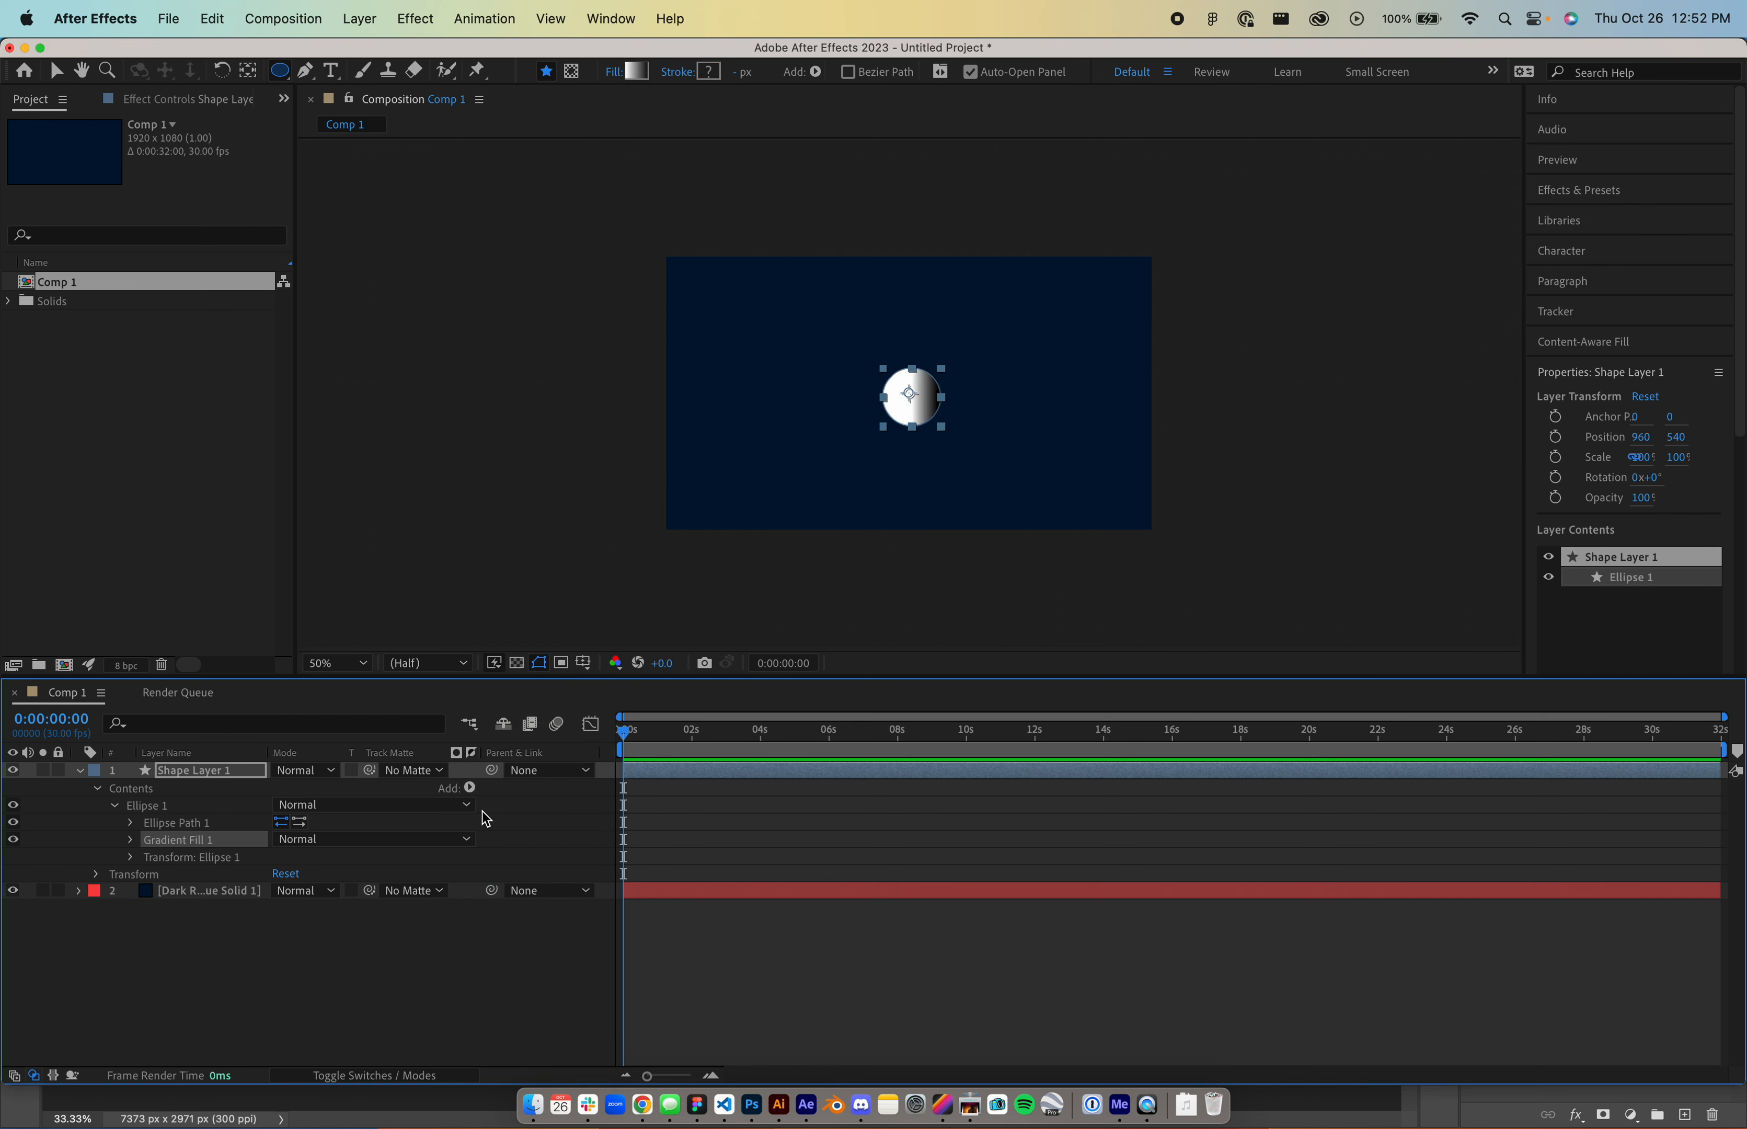
click(131, 841)
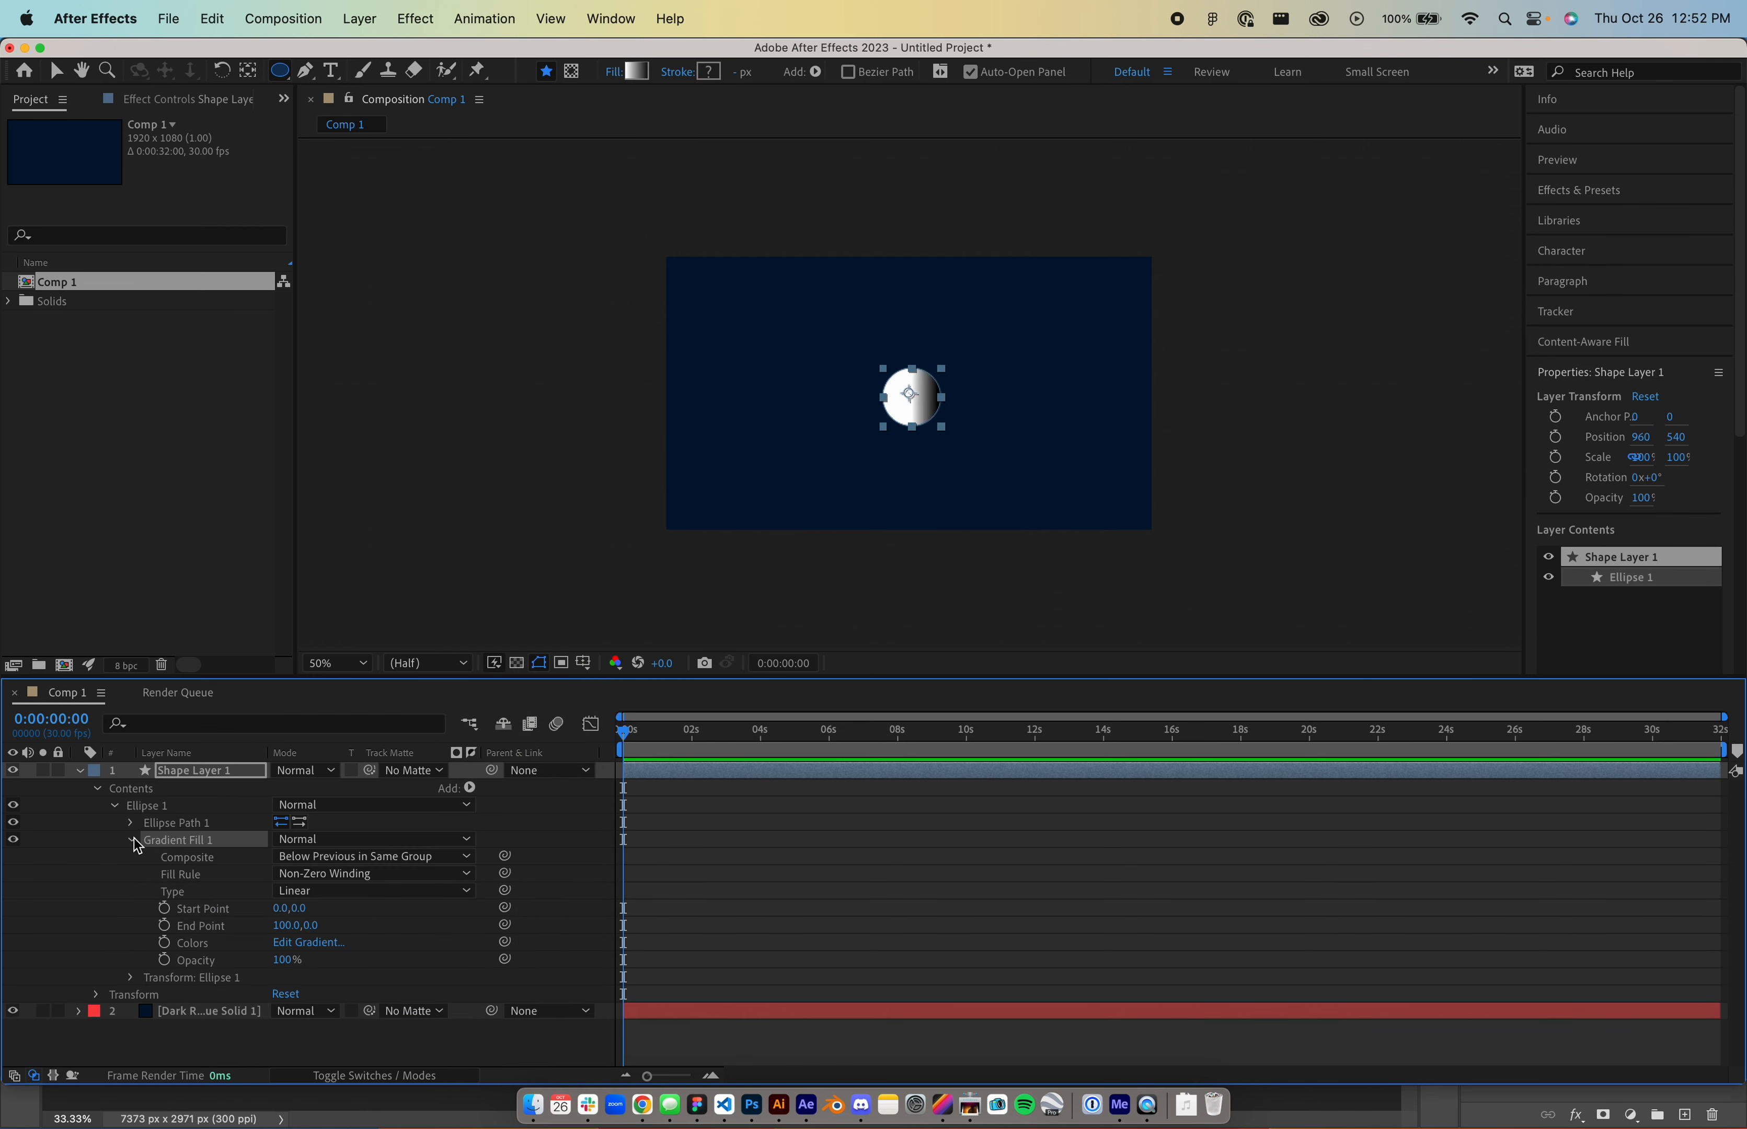
click(281, 909)
text(55)
key(Return)
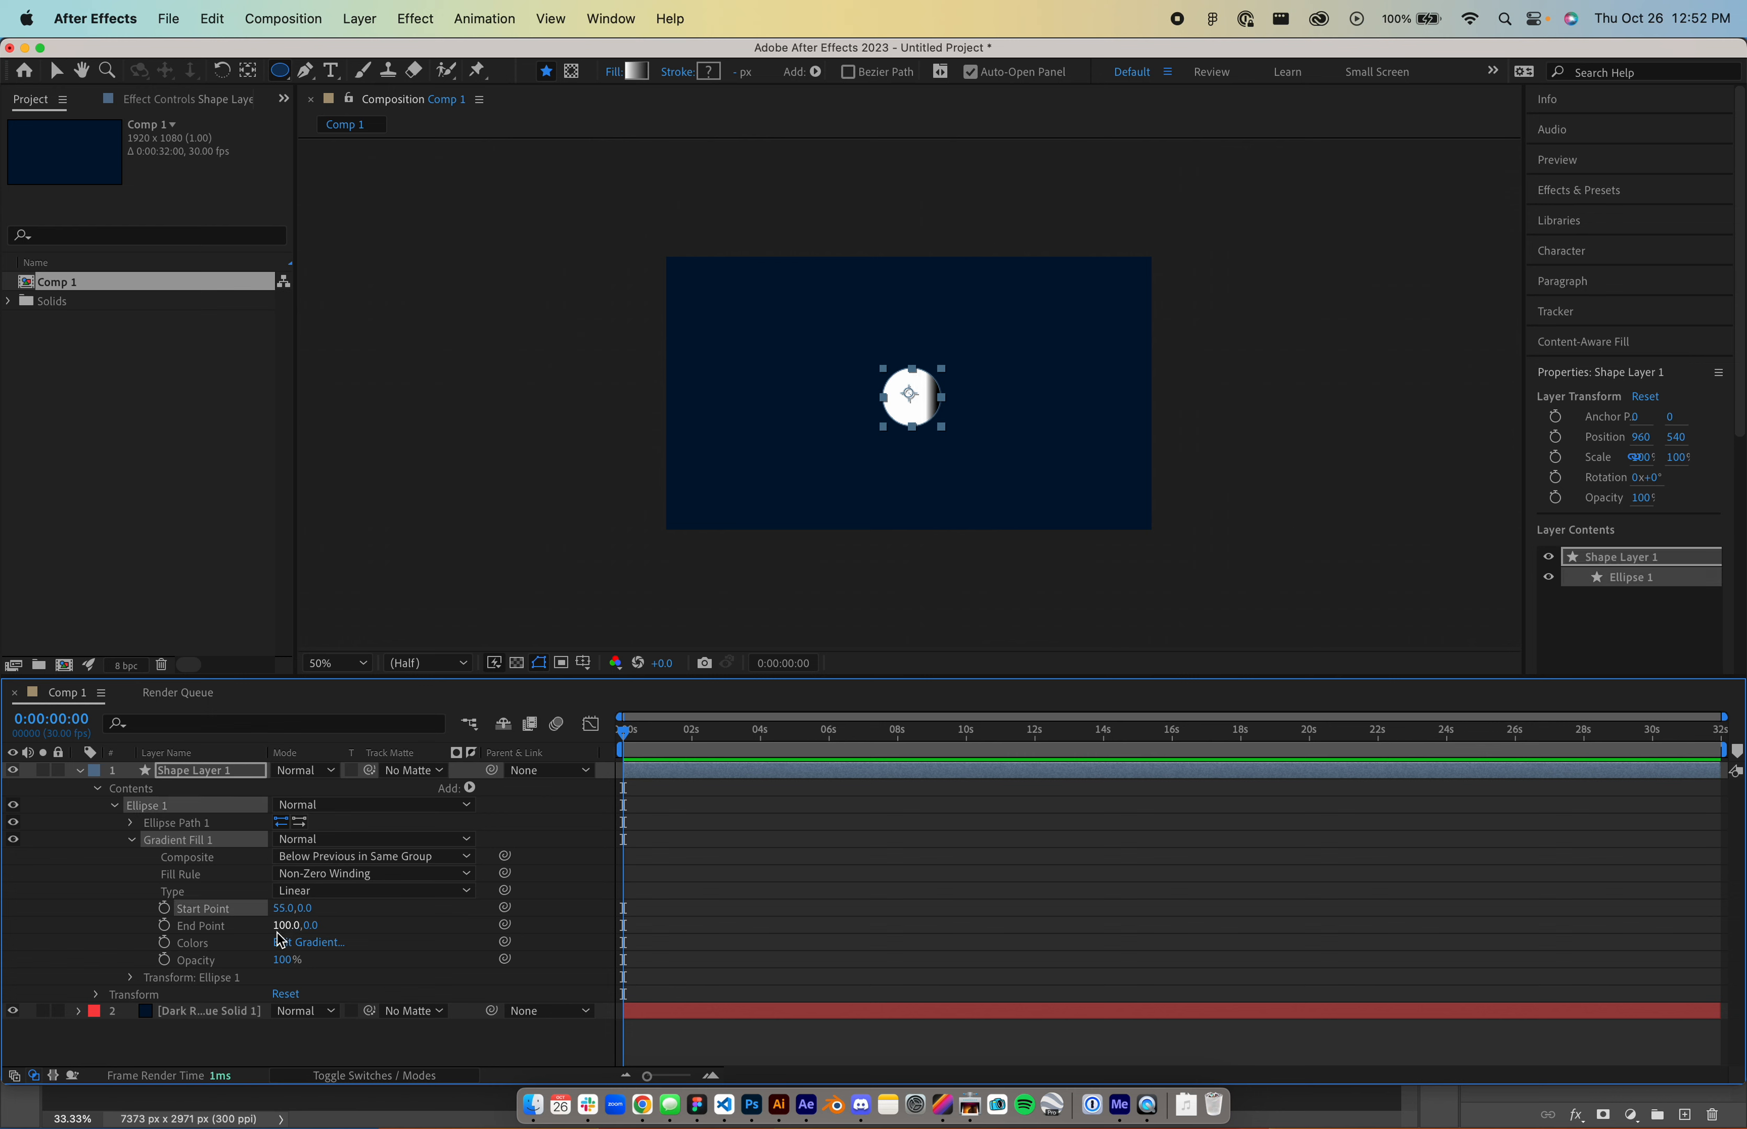
click(290, 926)
text(55)
key(Return)
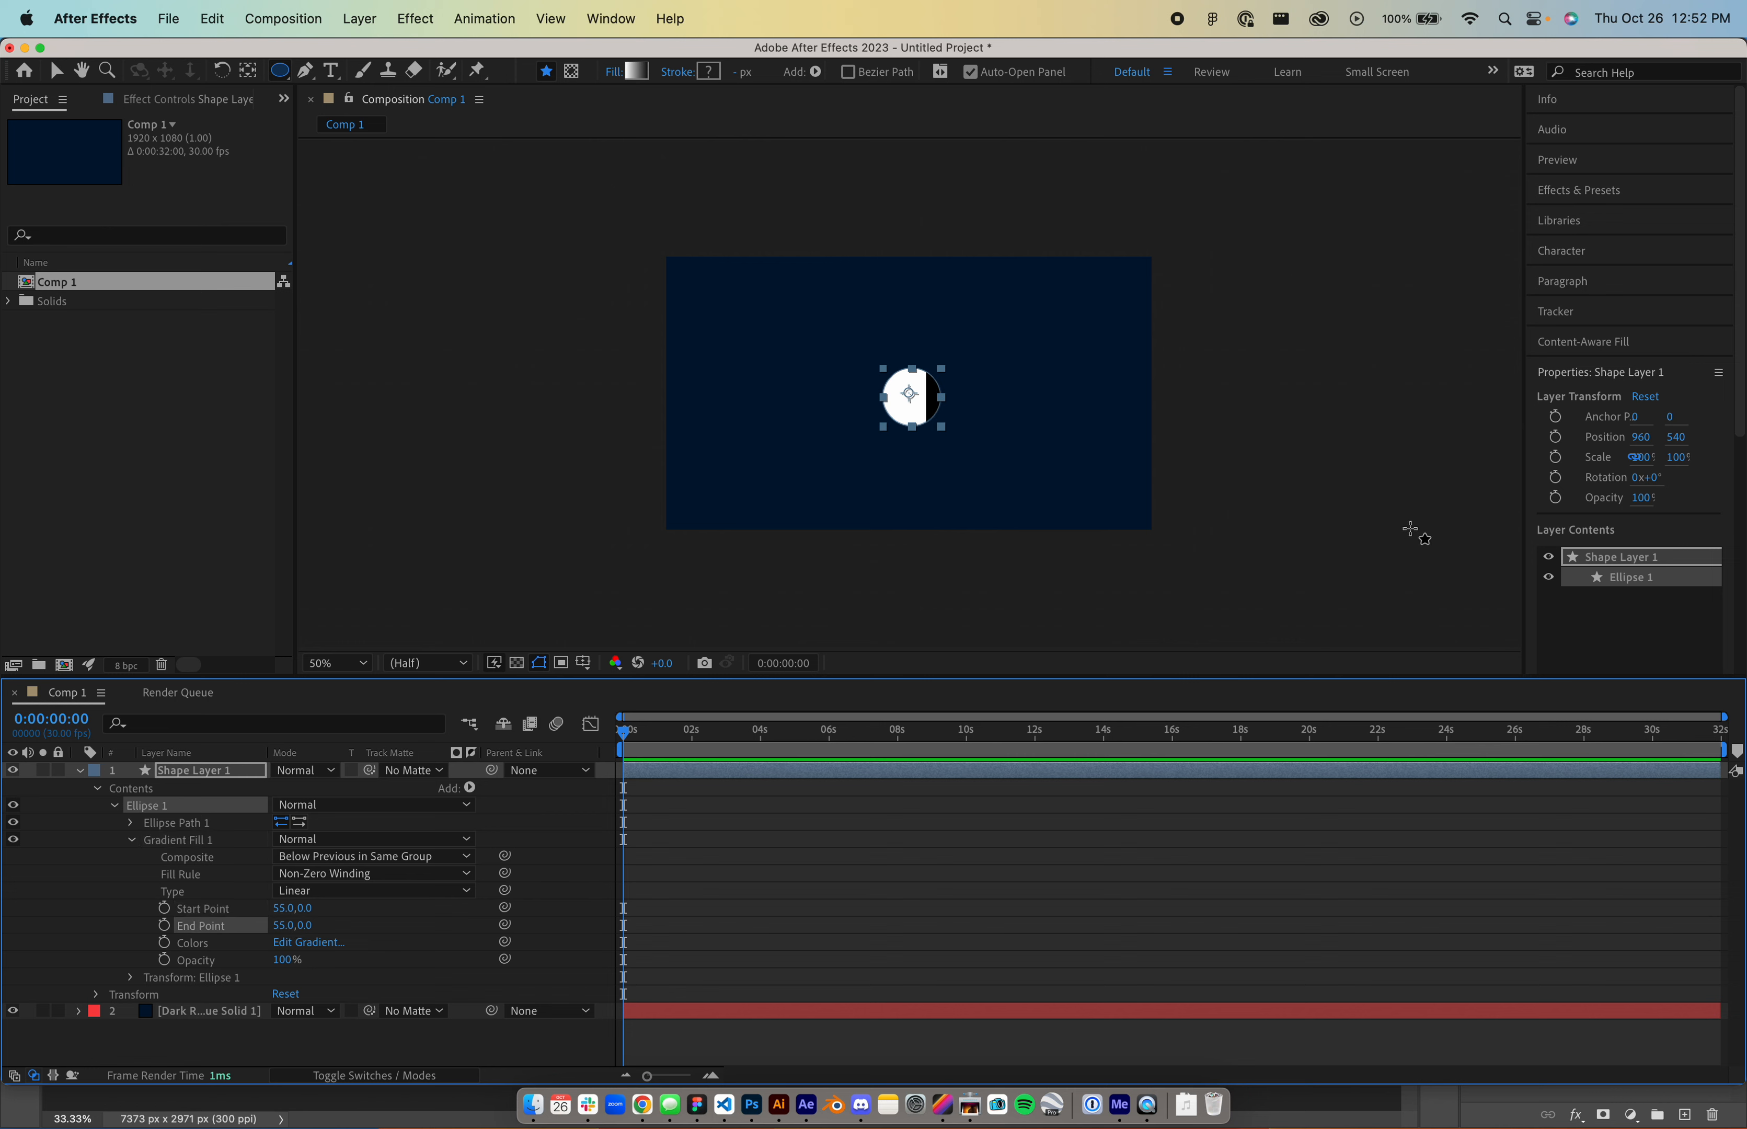
- Change the gradient start point x to -55 and make the gradient radial
click(315, 908)
text(-)
key(Return)
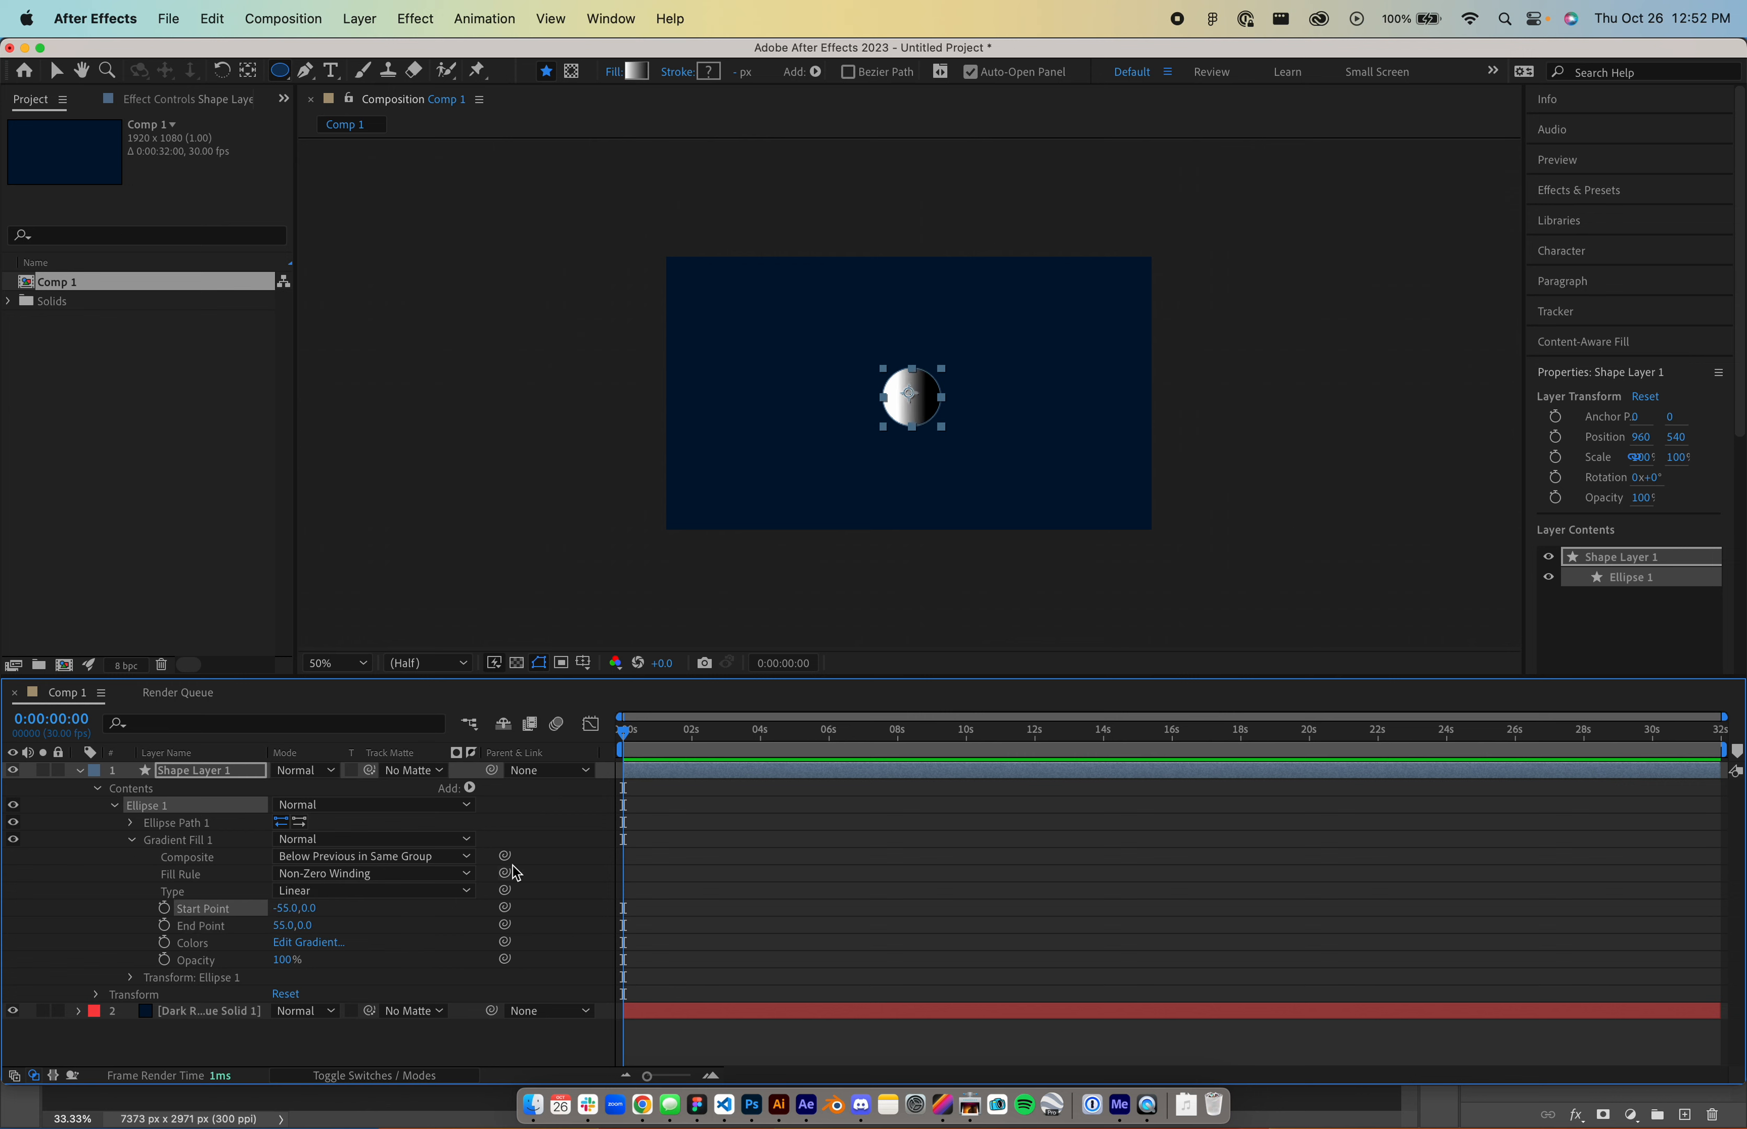
click(341, 891)
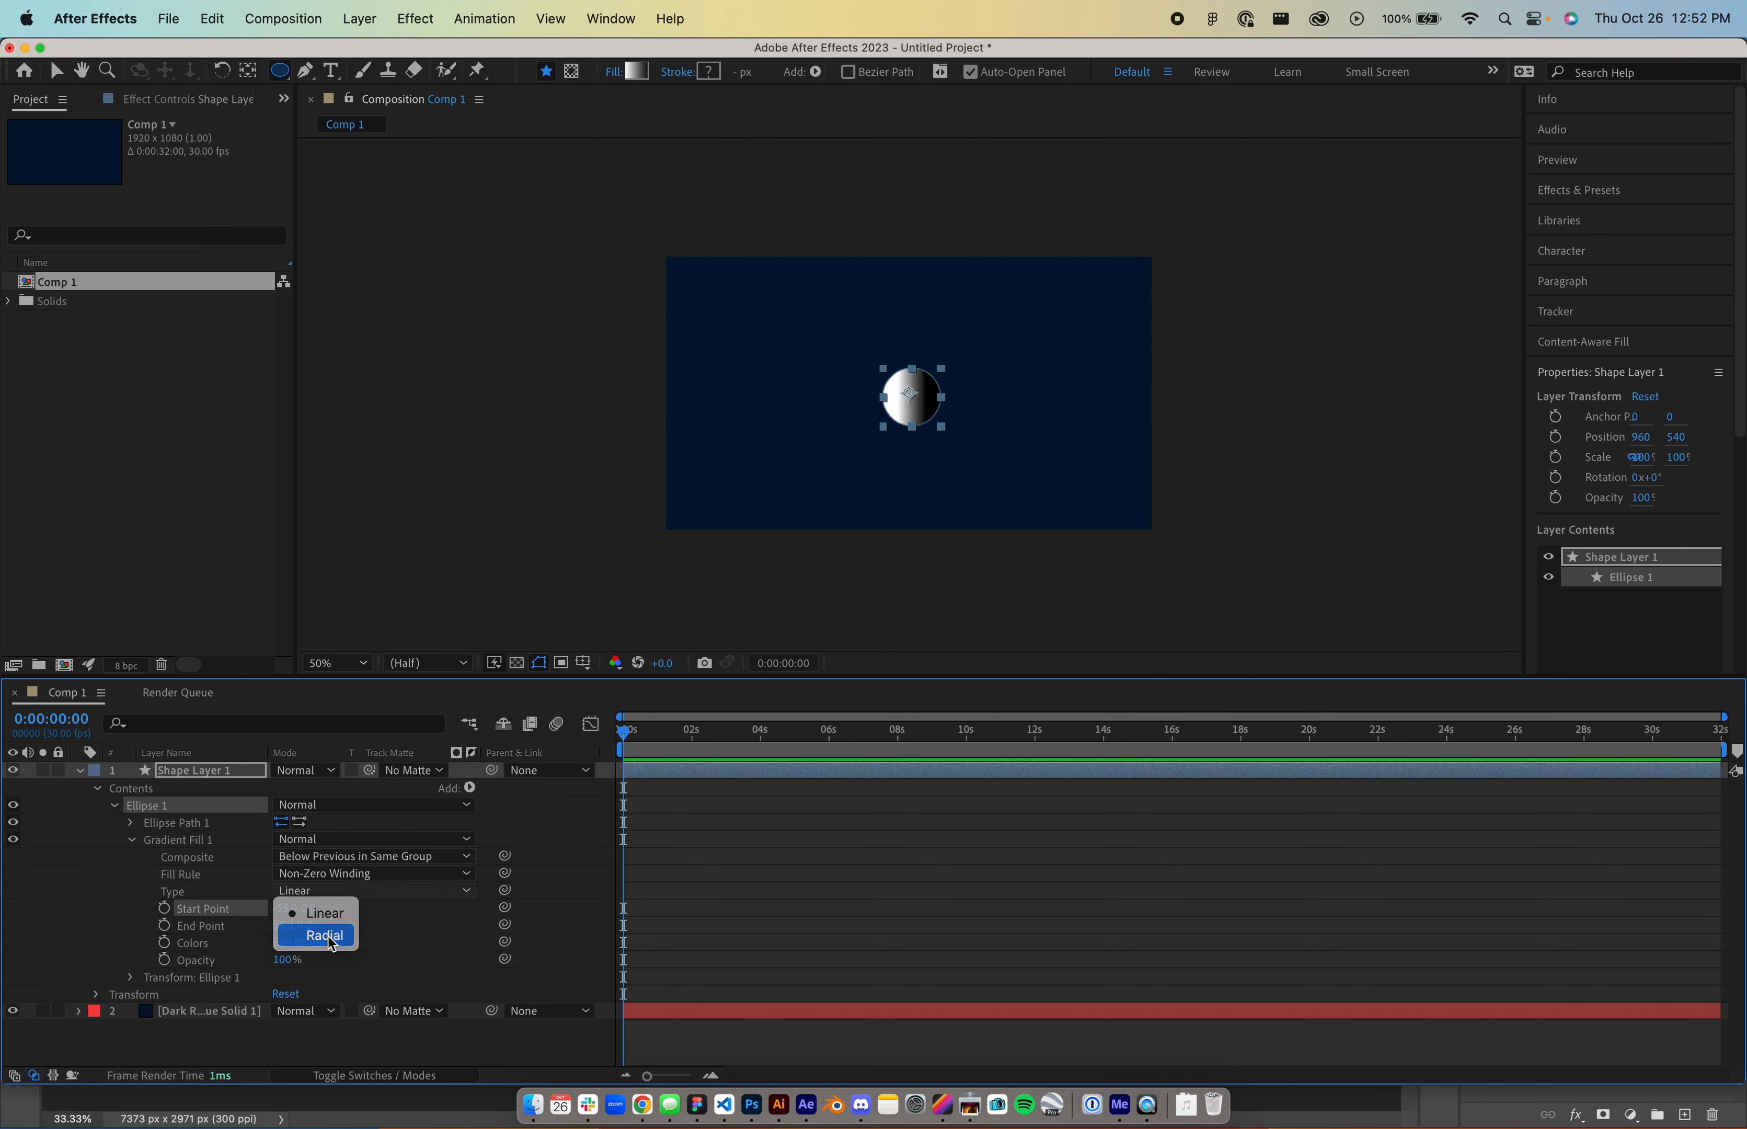
click(325, 936)
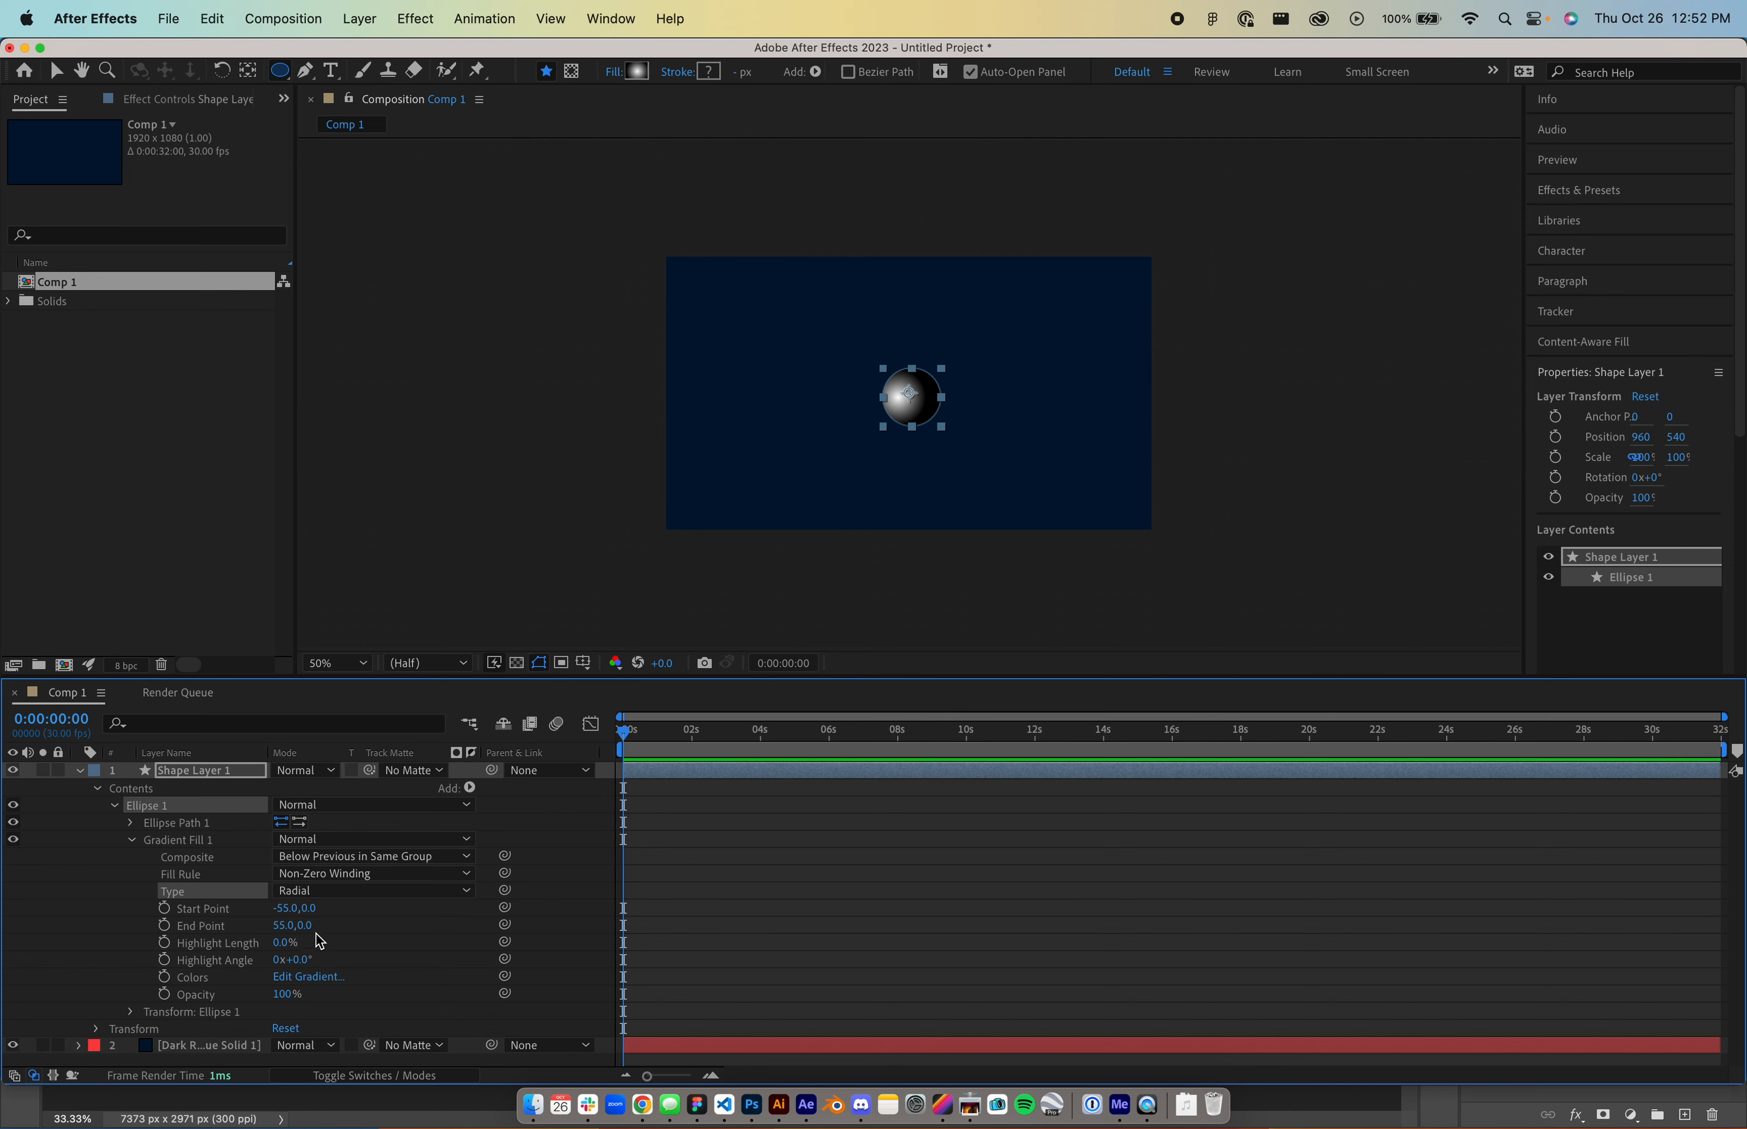
mouse_move(285, 911)
mouse_down()
mouse_move(213, 917)
mouse_move(314, 922)
mouse_up()
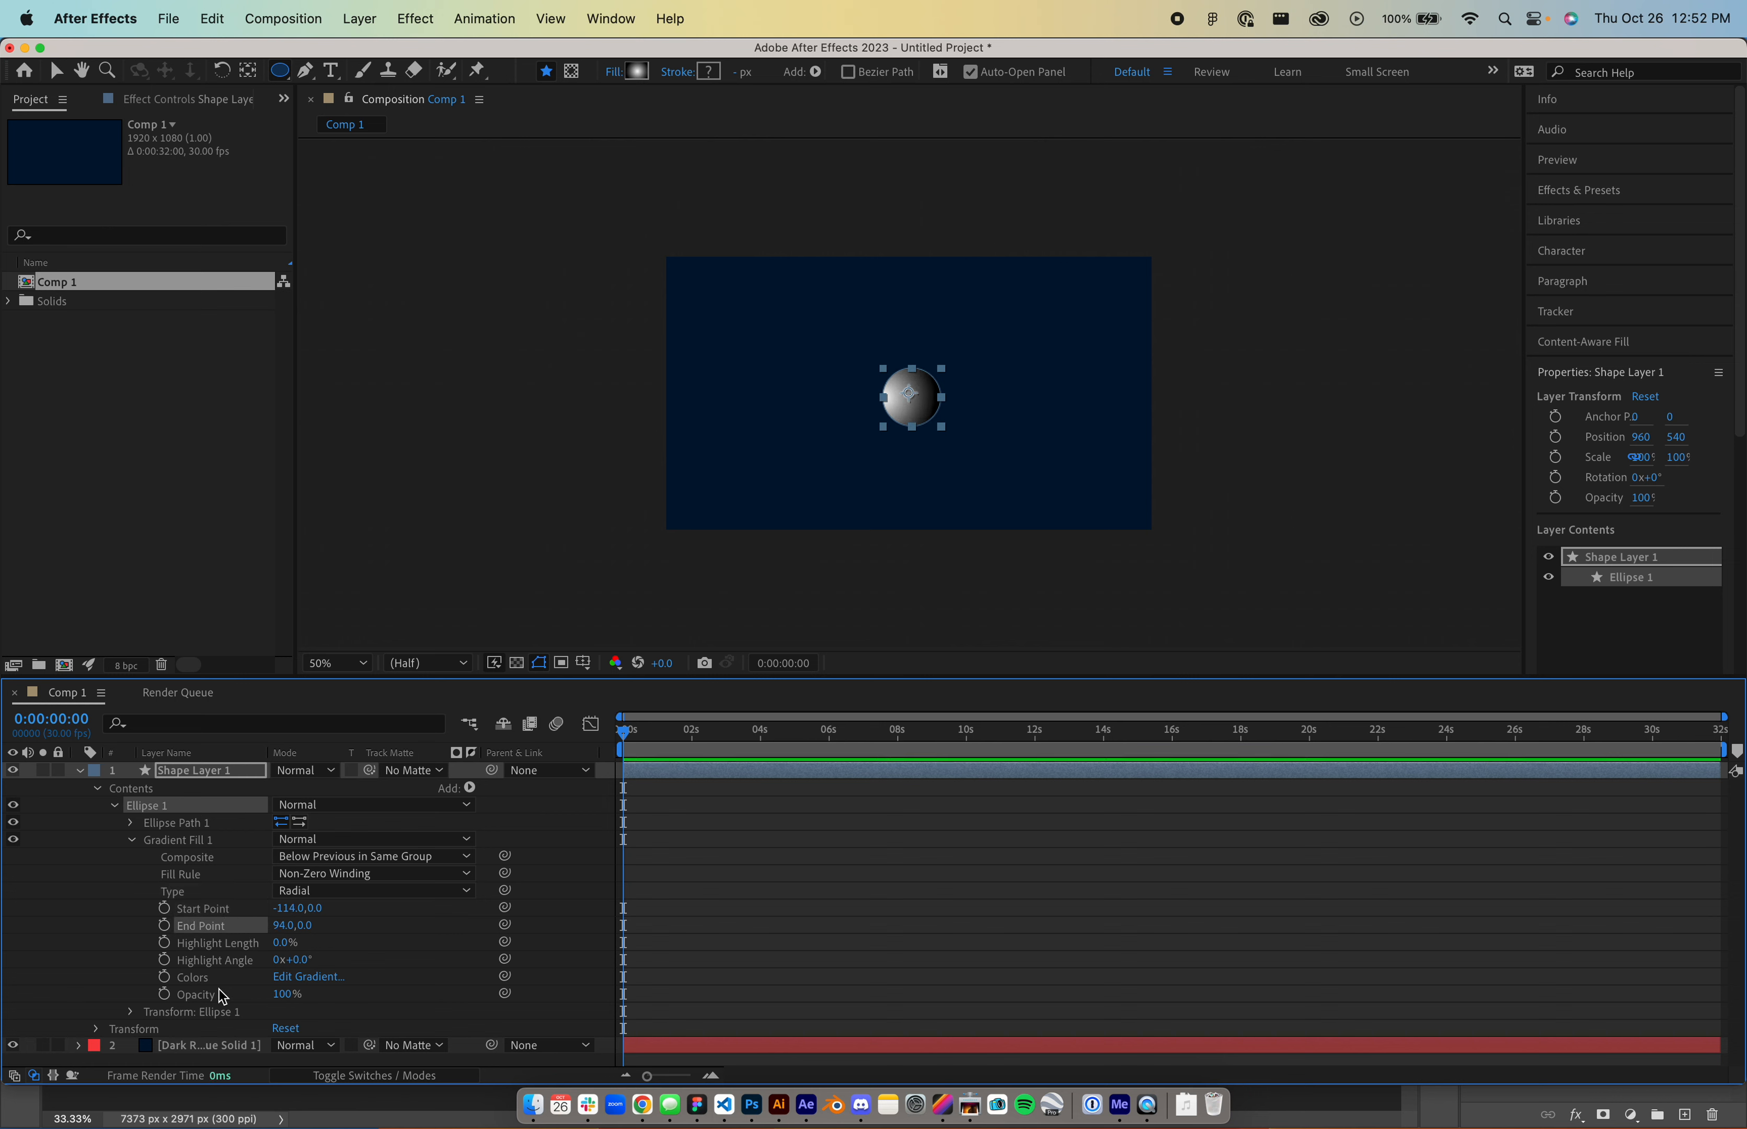
- Set the gradient stops to bright blue #008FE6 and deep blue #001EBC
click(235, 978)
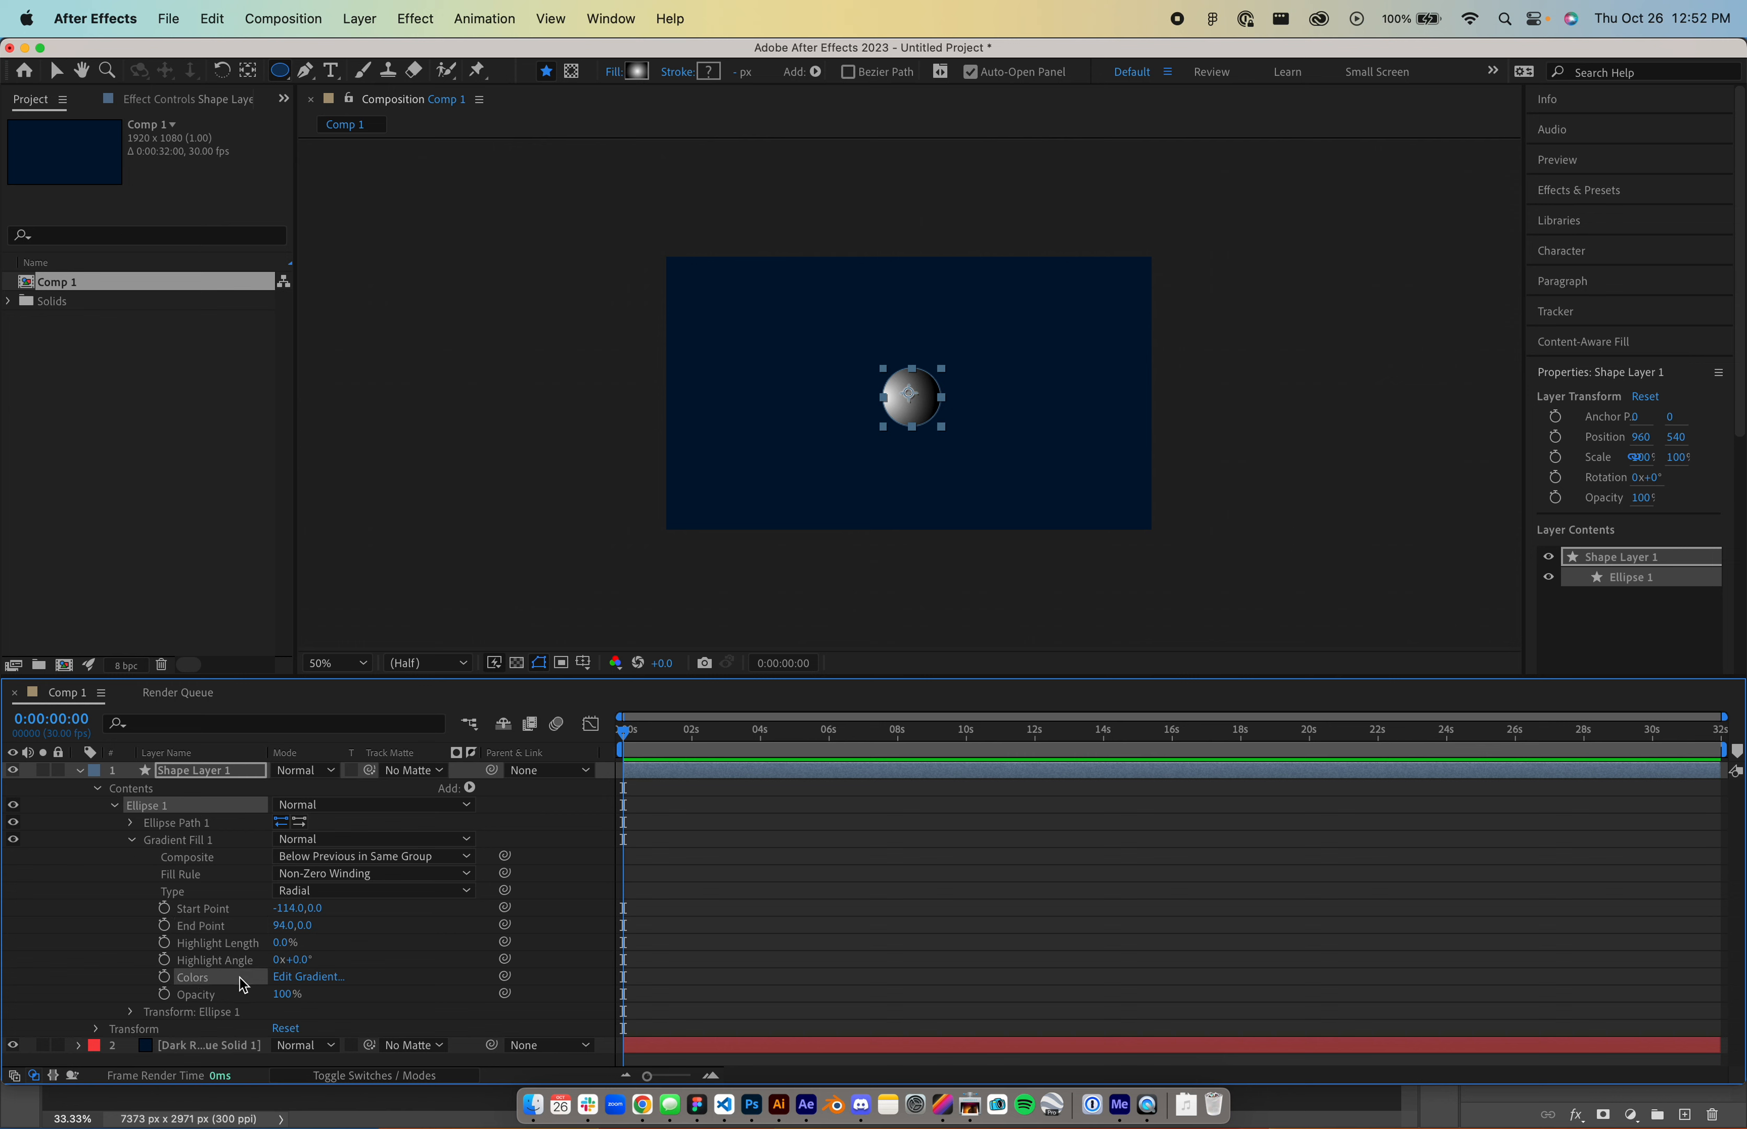
click(1038, 596)
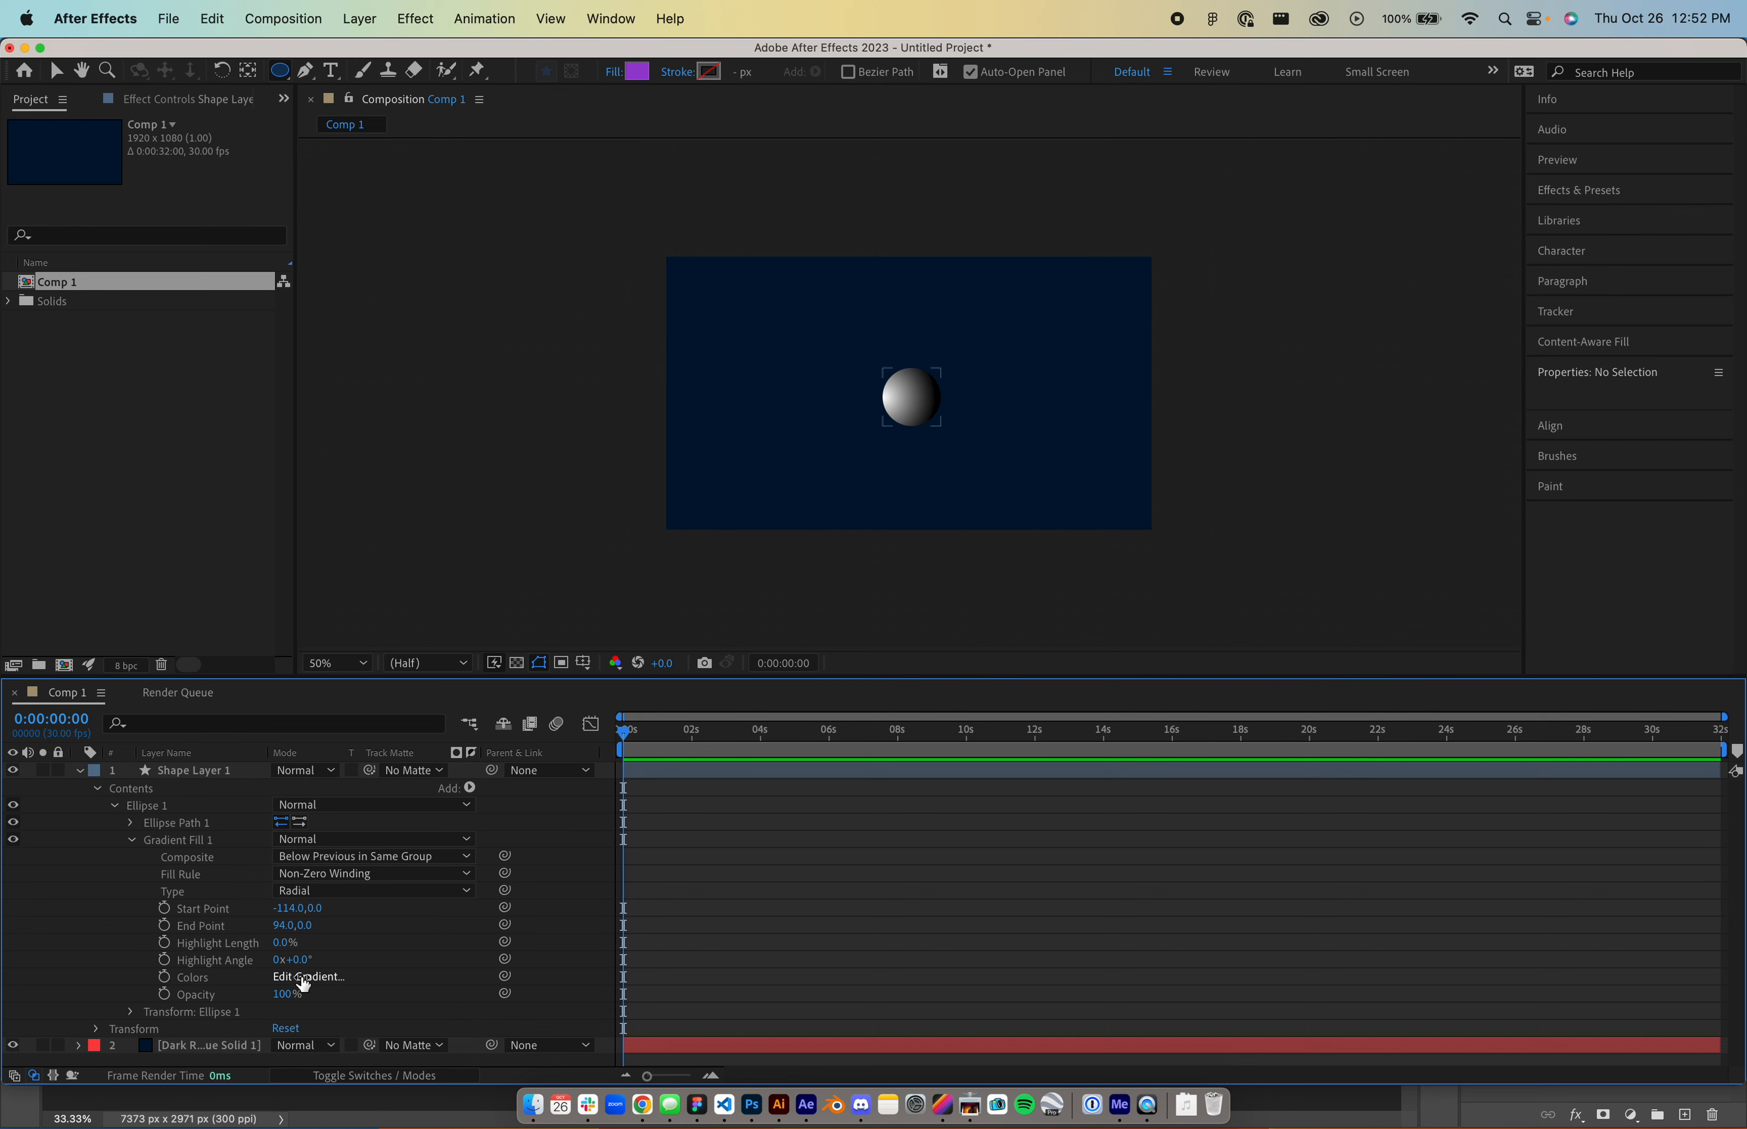
click(301, 978)
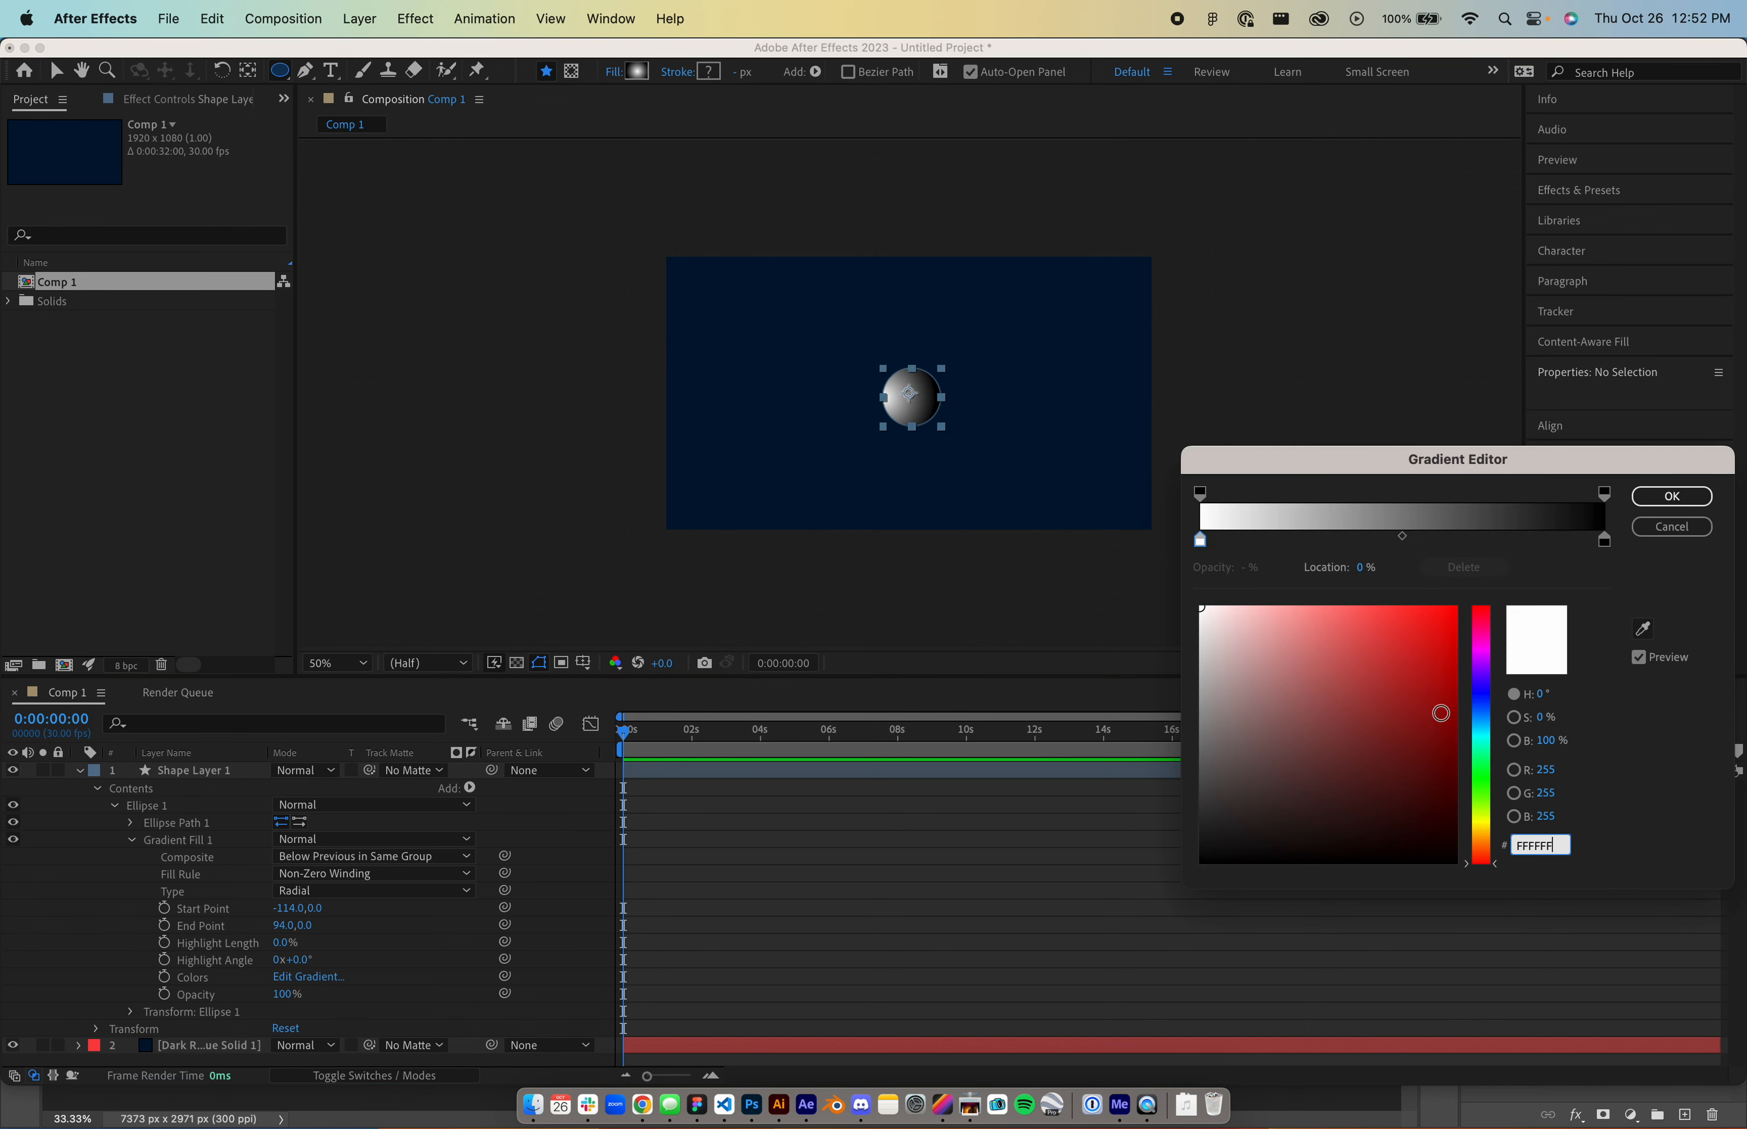
click(1484, 725)
drag(1431, 693, 1464, 631)
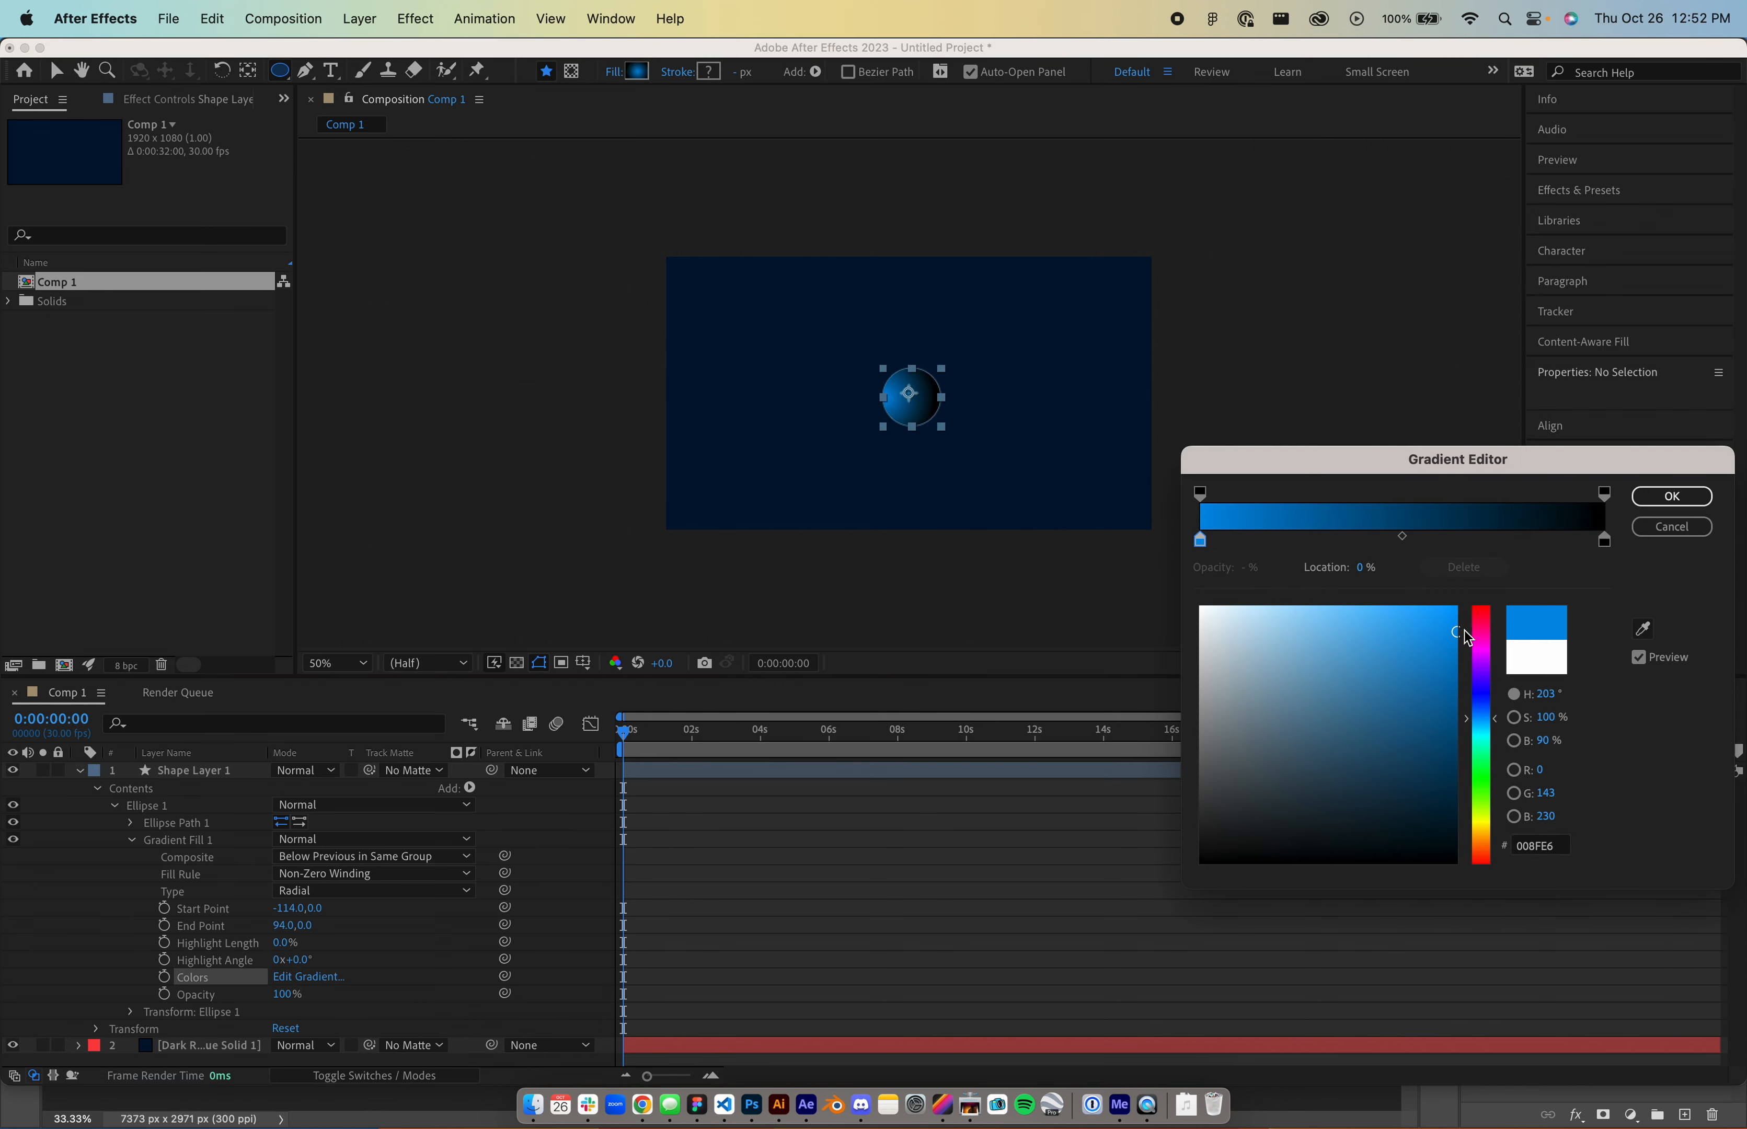
click(1606, 541)
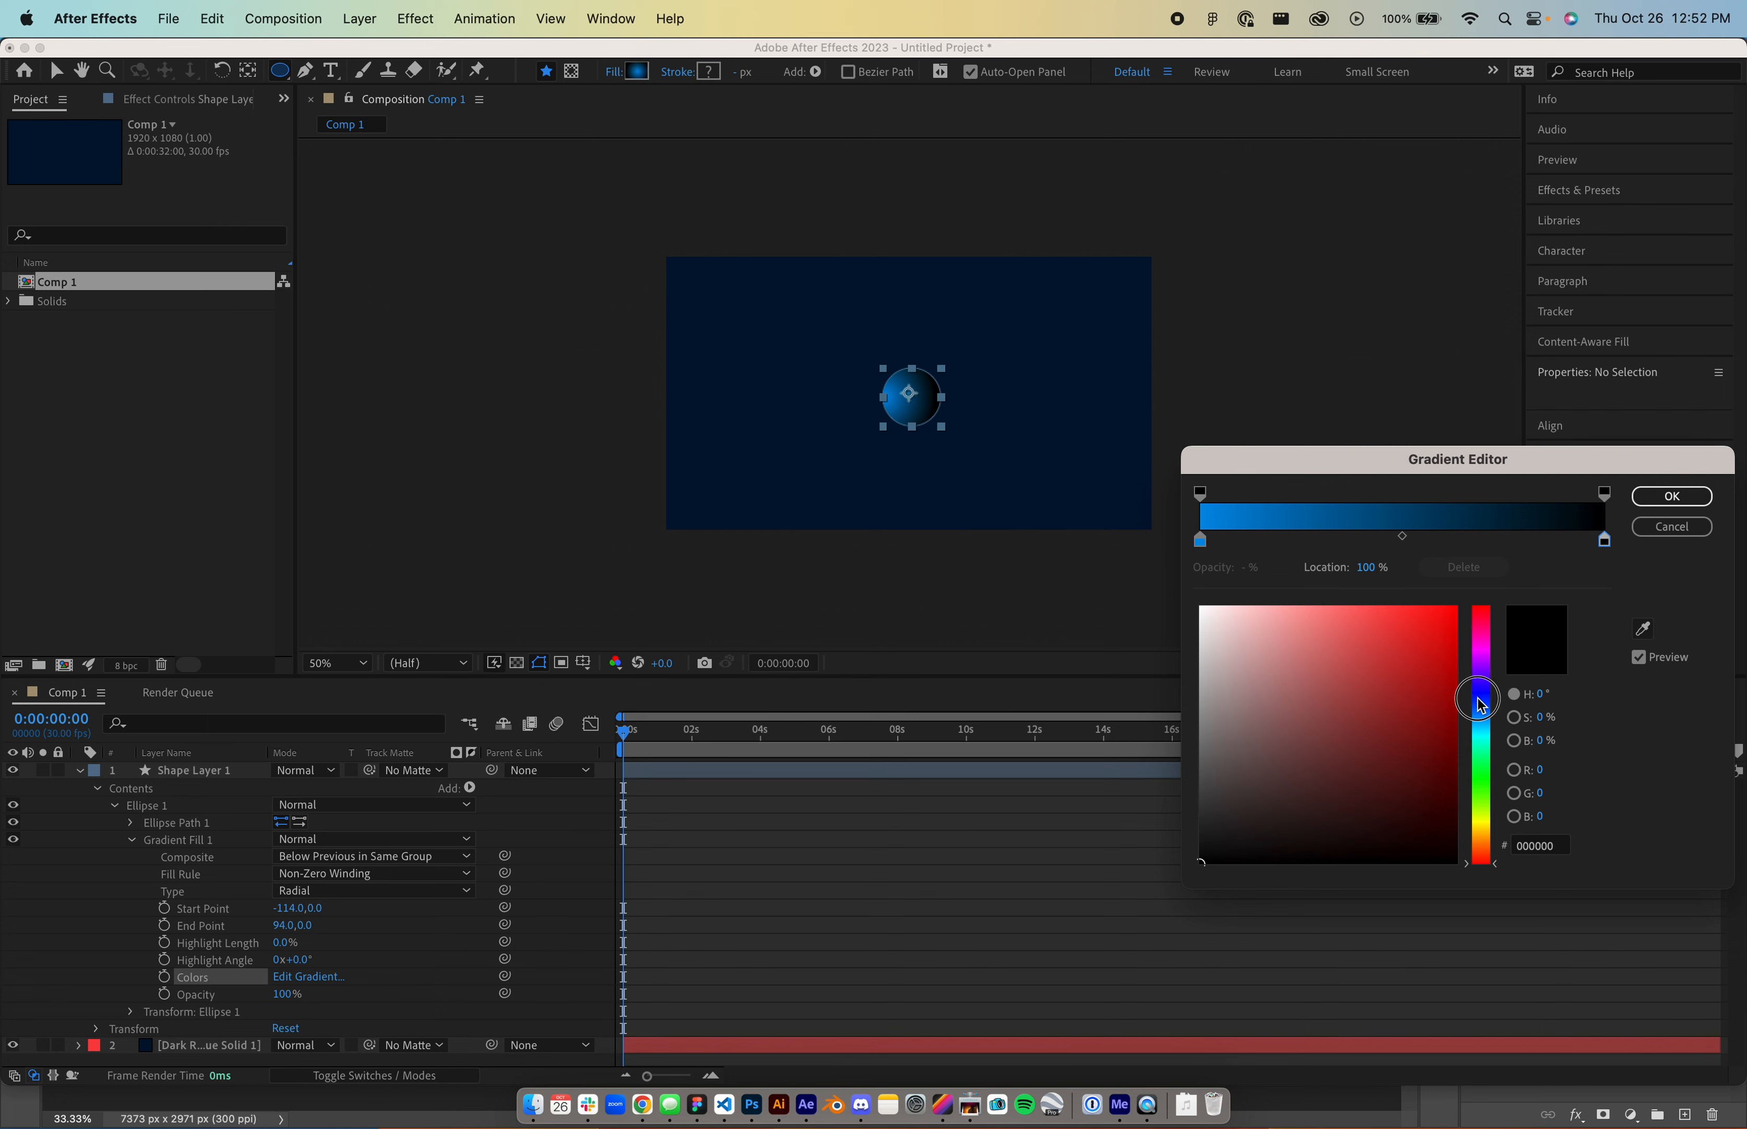
click(1482, 698)
drag(1446, 697, 1459, 675)
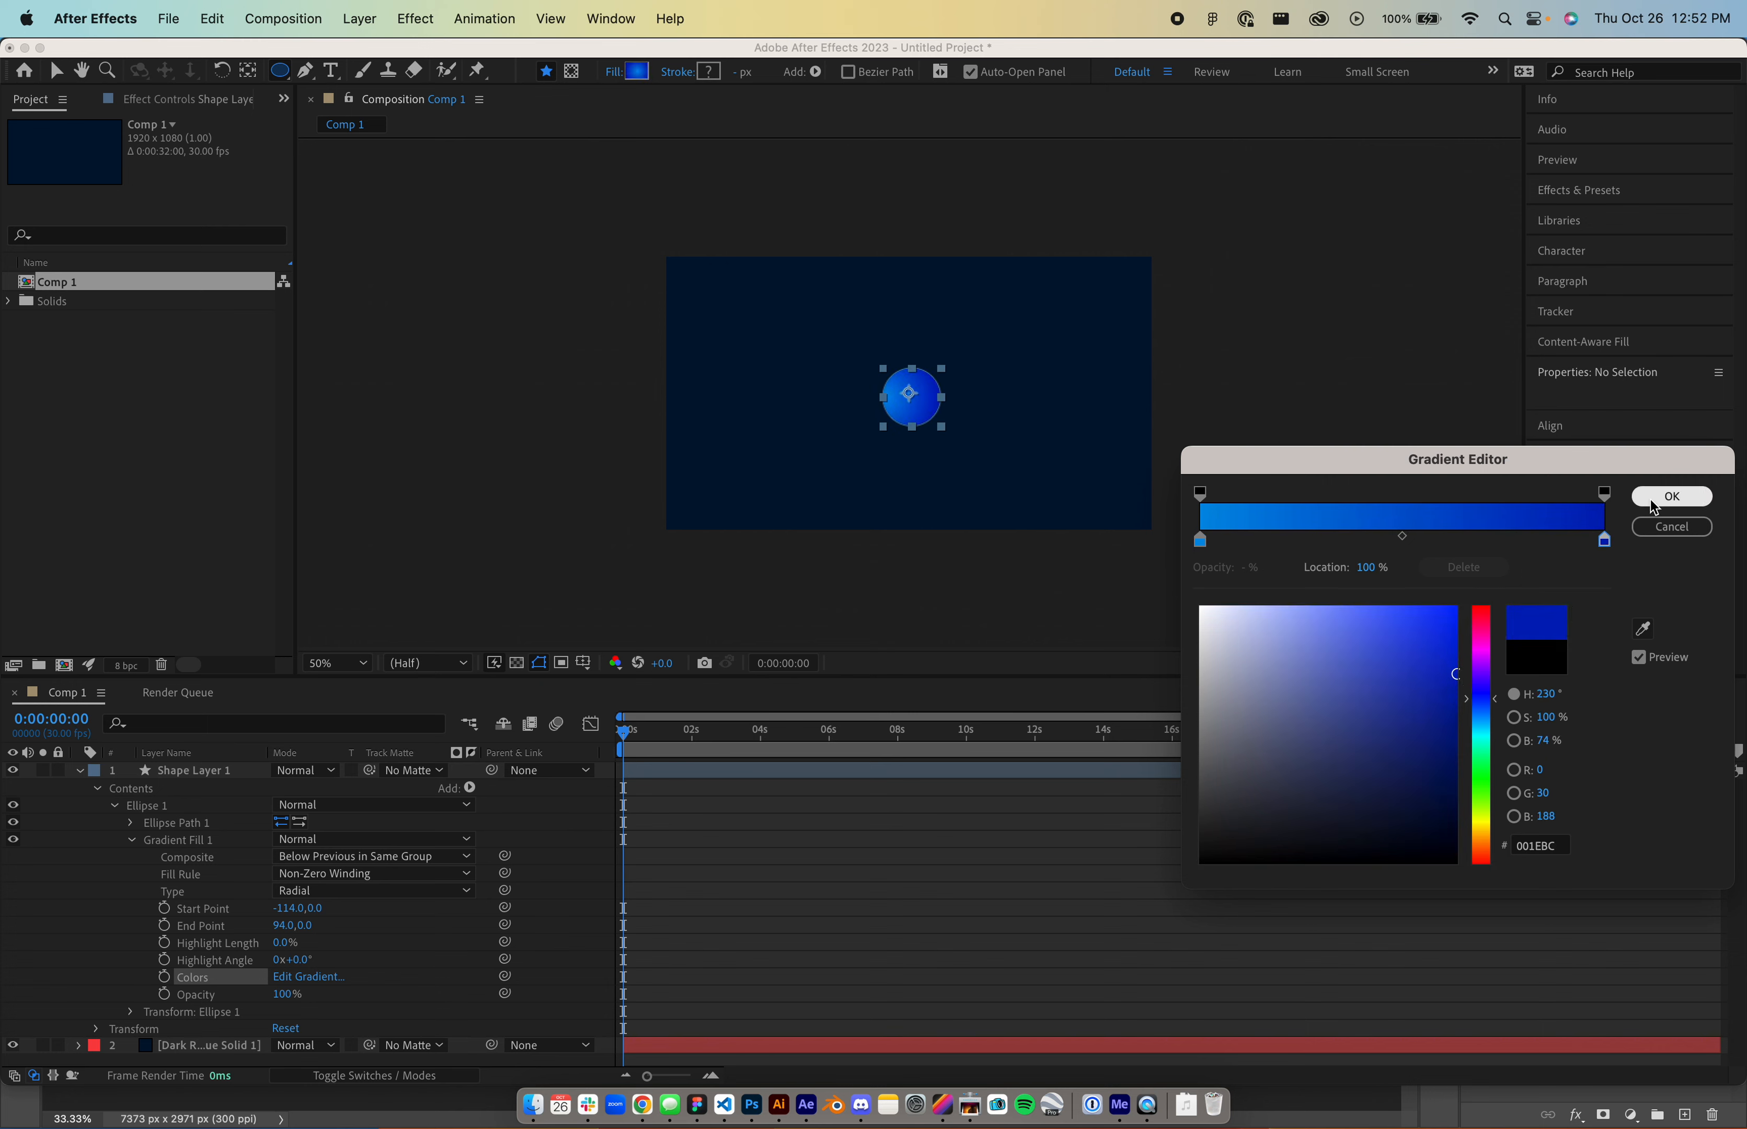
click(1671, 497)
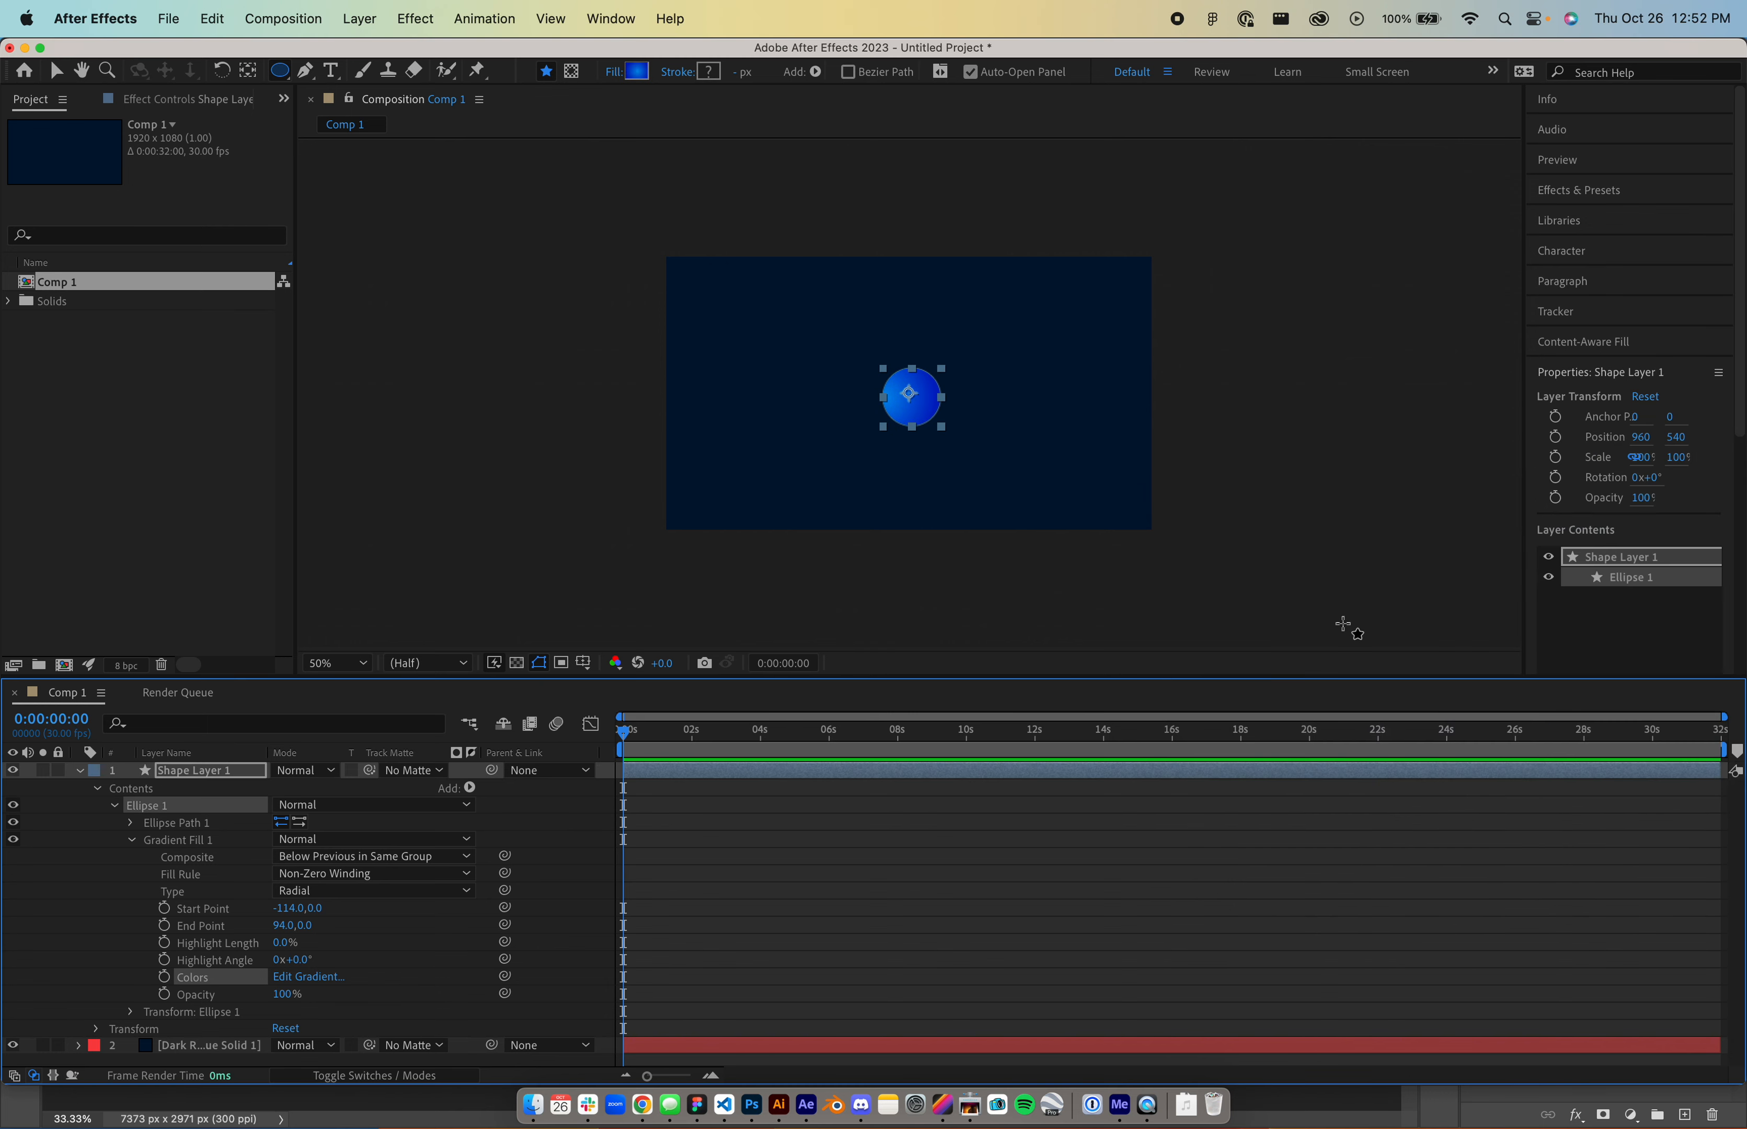
key(v)
click(826, 579)
click(915, 419)
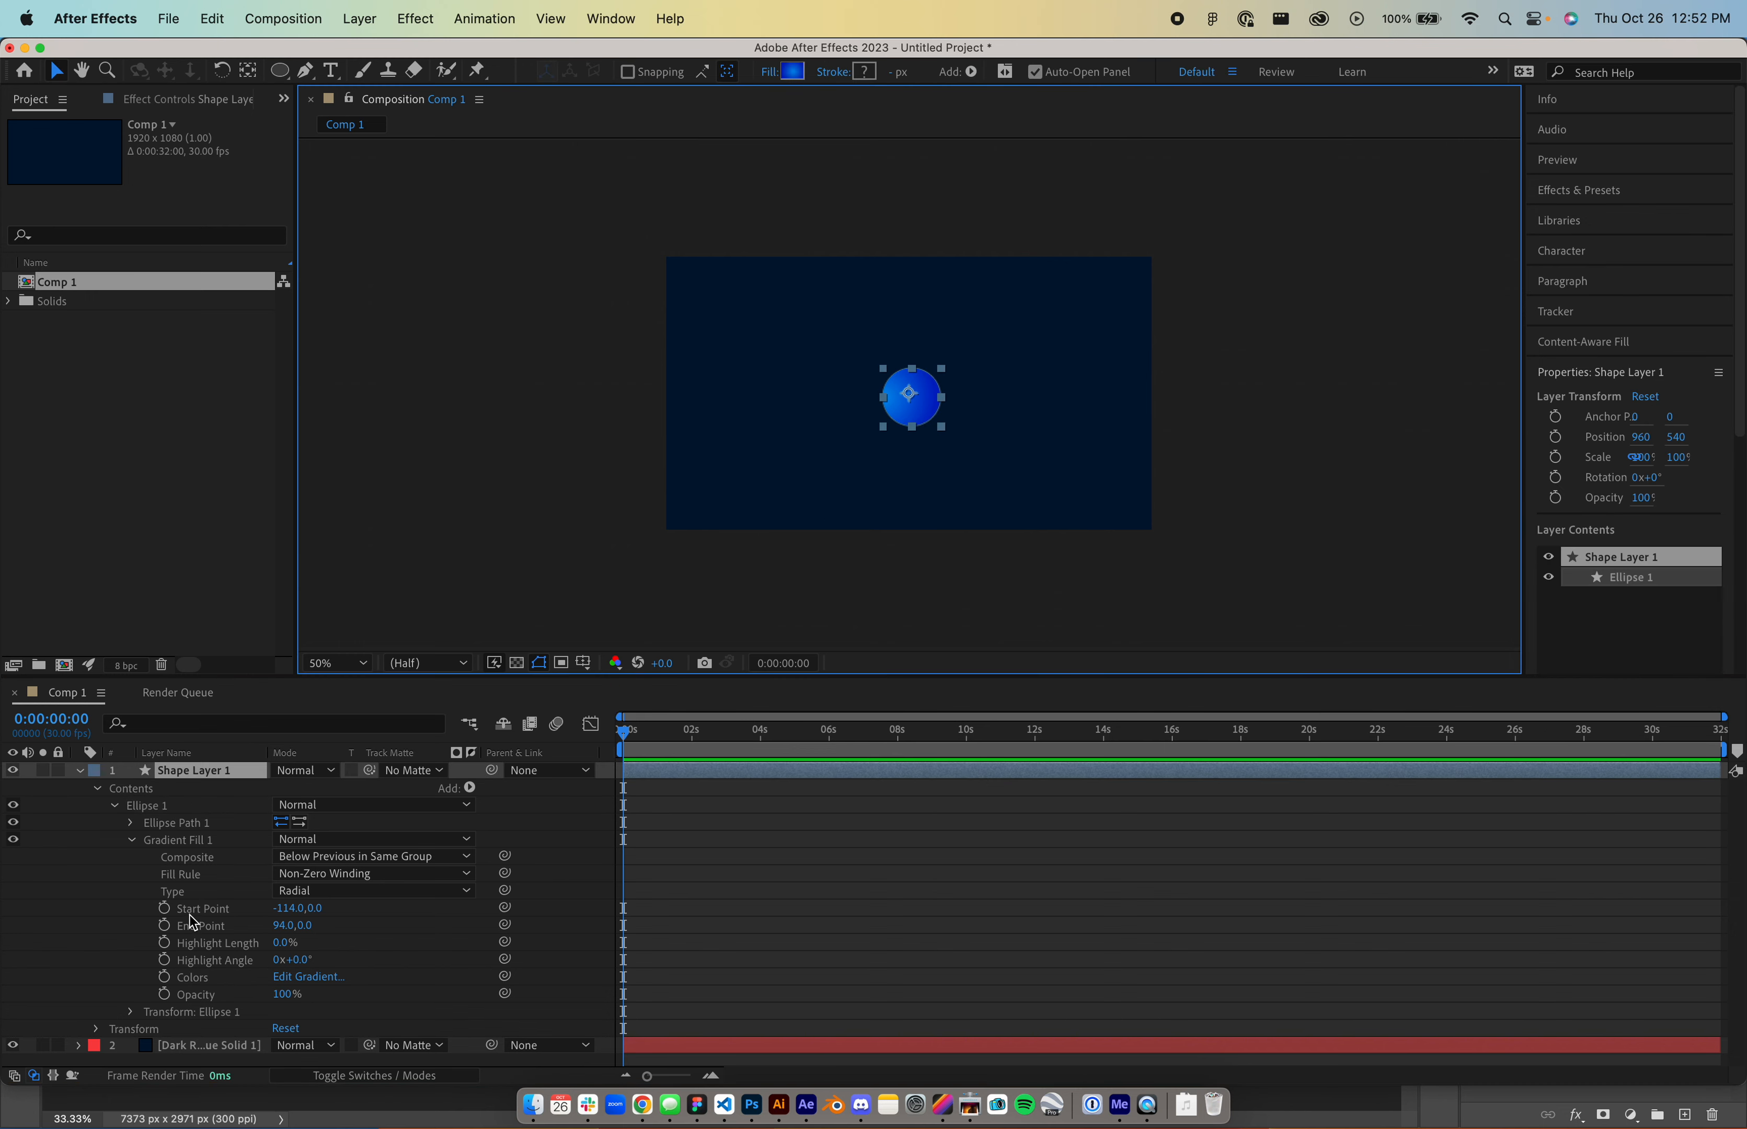
- Reveal the ellipse path properties, trying a position nudge and undoing it back to zero
click(132, 823)
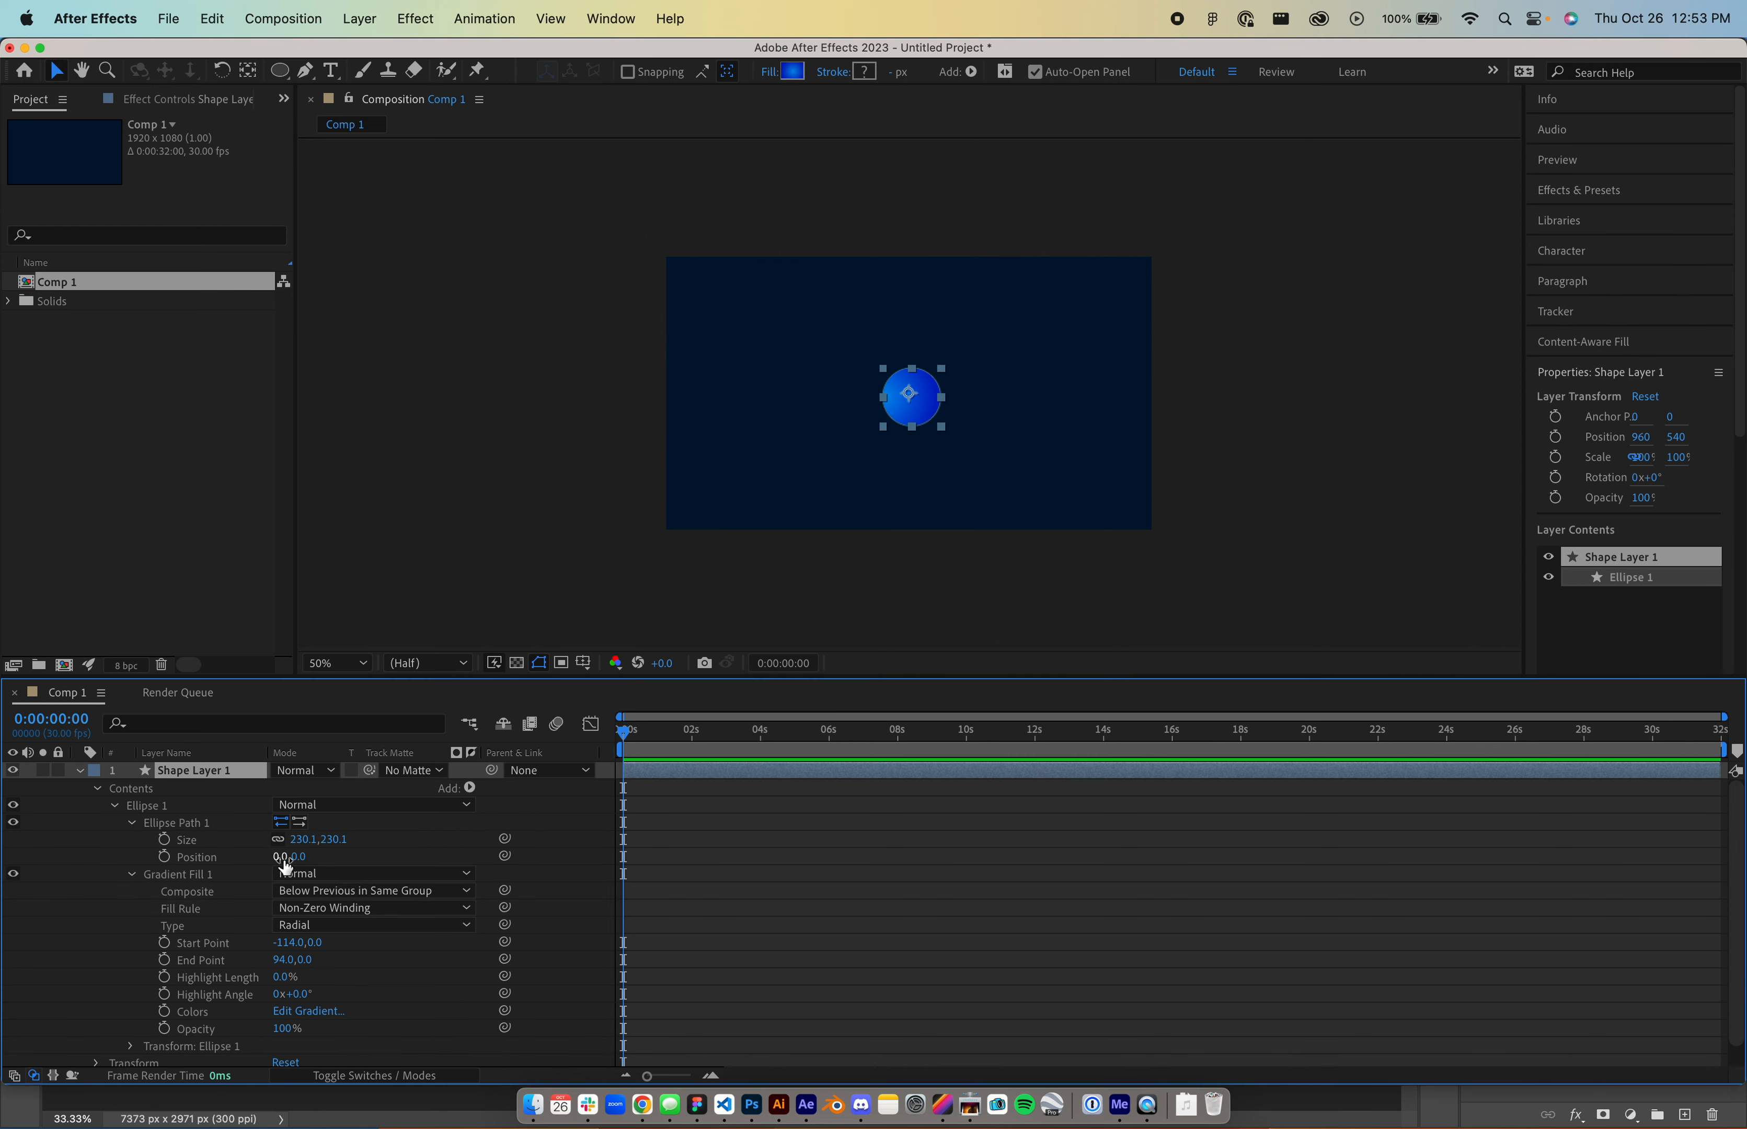
mouse_move(286, 866)
mouse_down()
mouse_move(429, 857)
mouse_move(103, 859)
mouse_move(318, 864)
mouse_up()
key(super+z)
key(super+z)
click(142, 877)
click(130, 875)
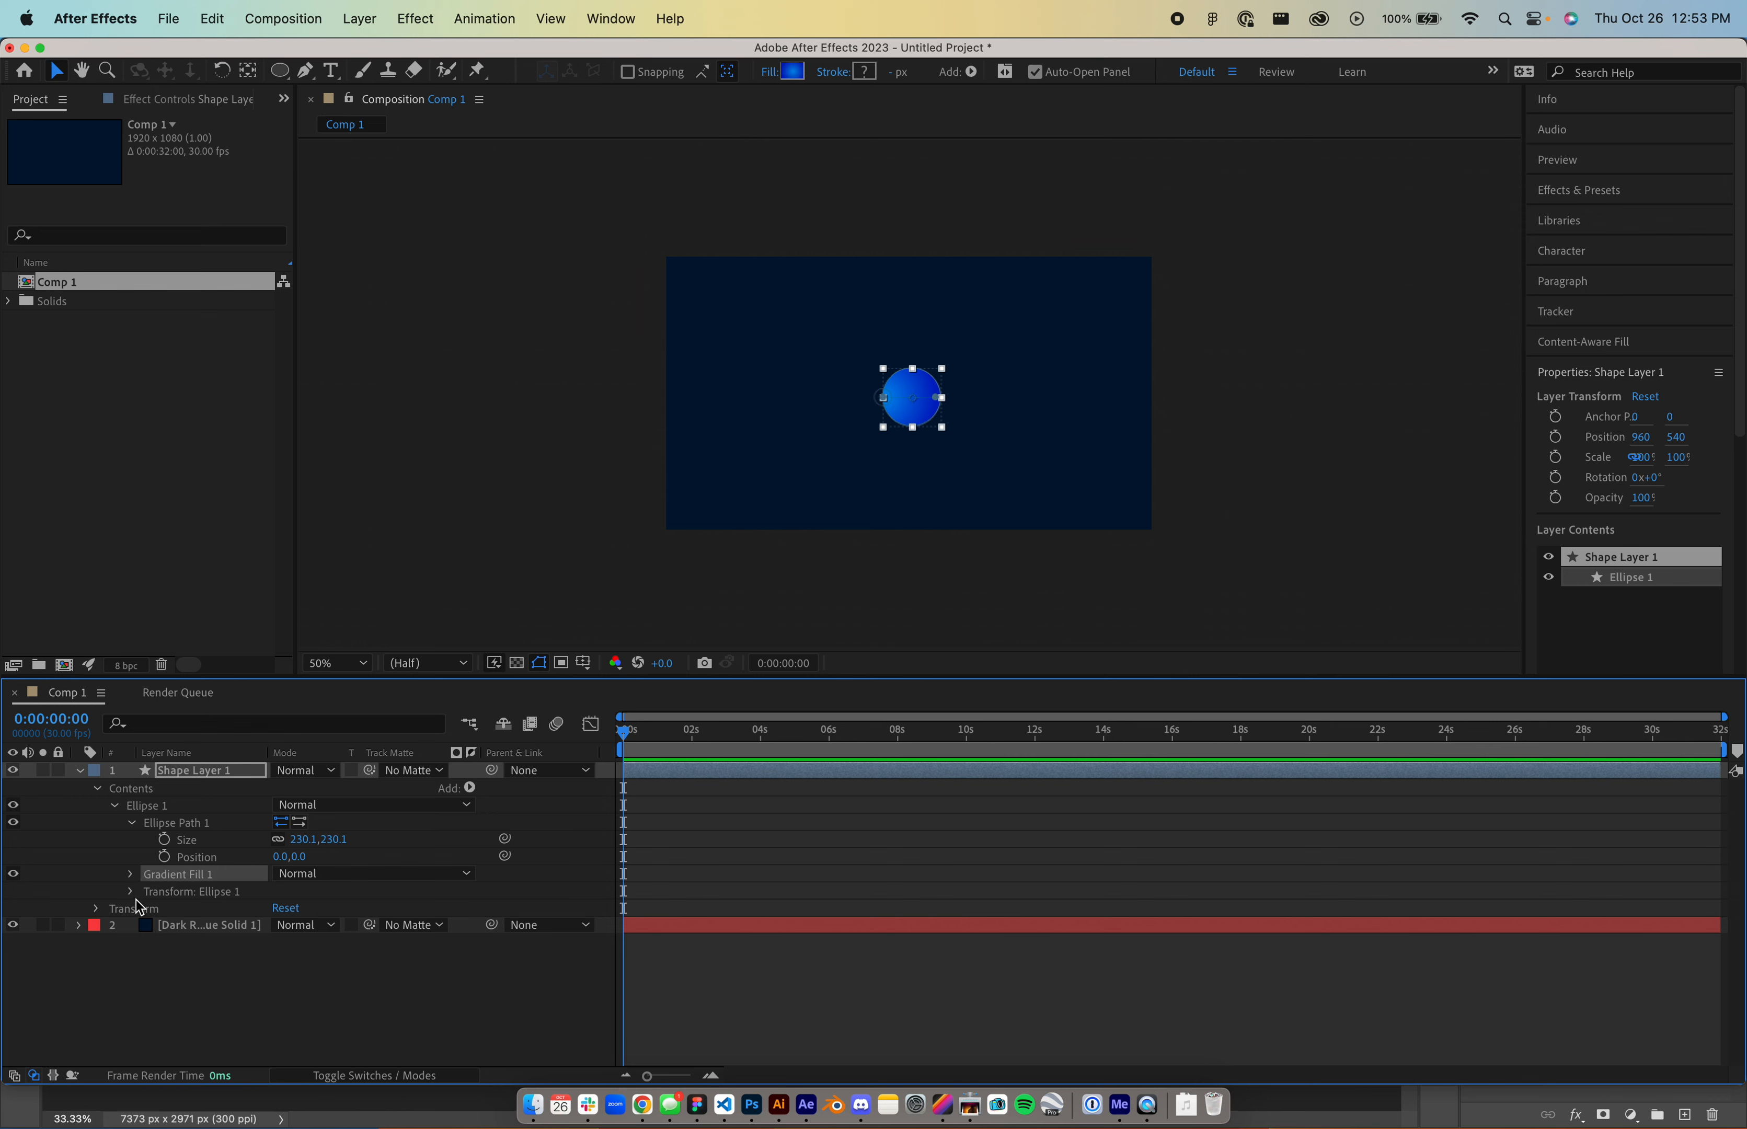
- Keyframe Ellipse 1 Position at 0 s (11.1,15.1) and near 6 s (441.1,15.1)
click(130, 893)
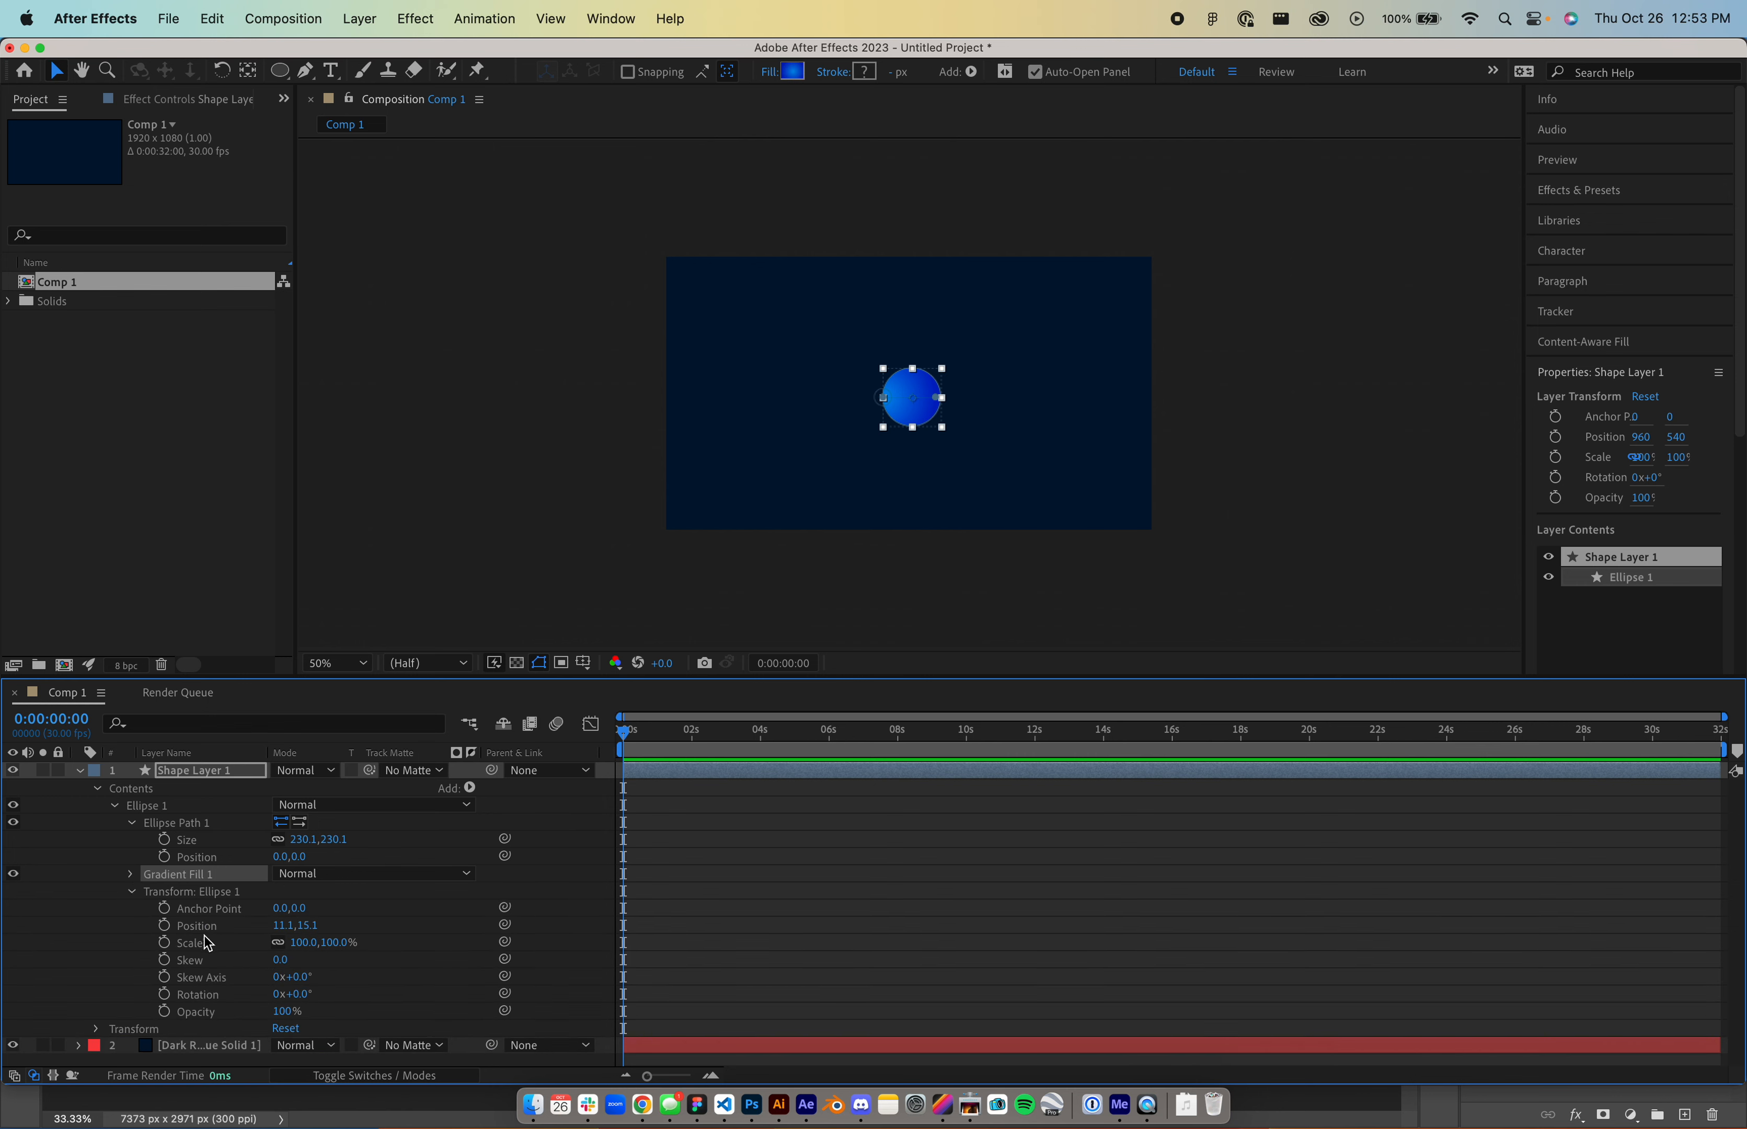
click(164, 926)
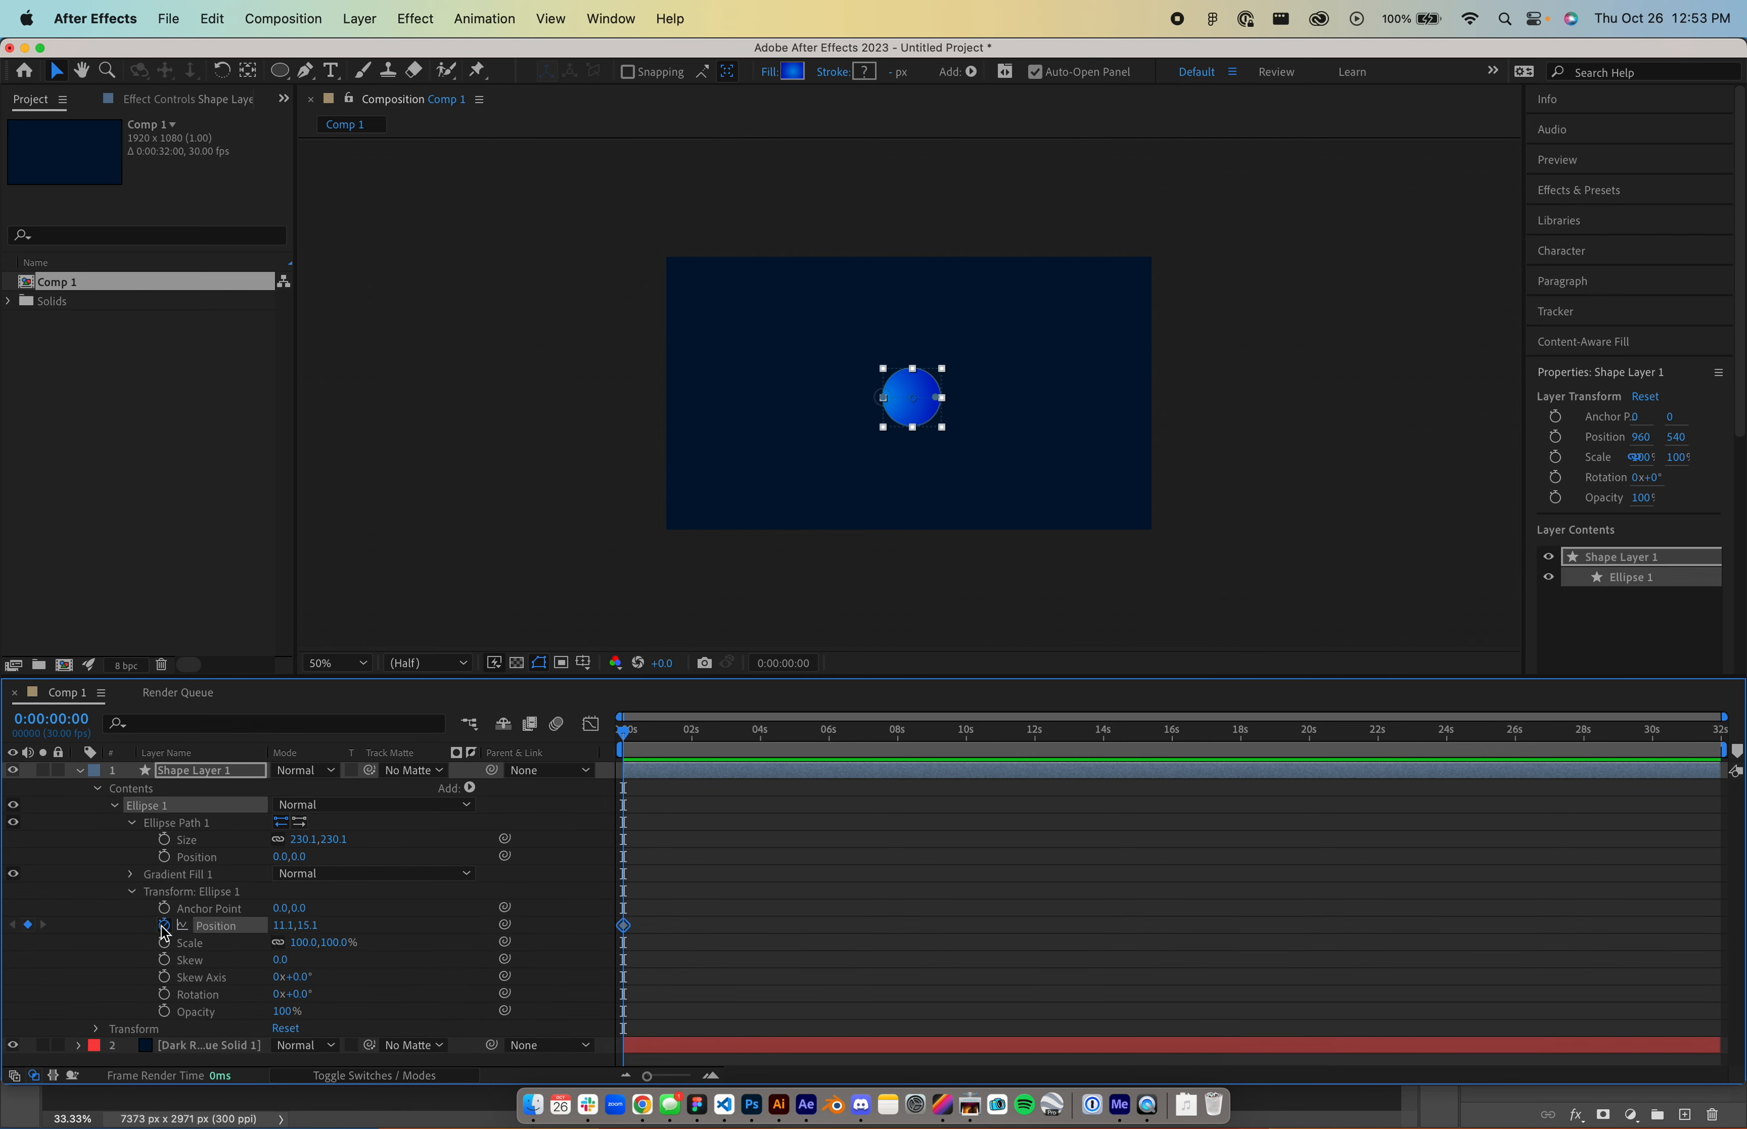
click(840, 731)
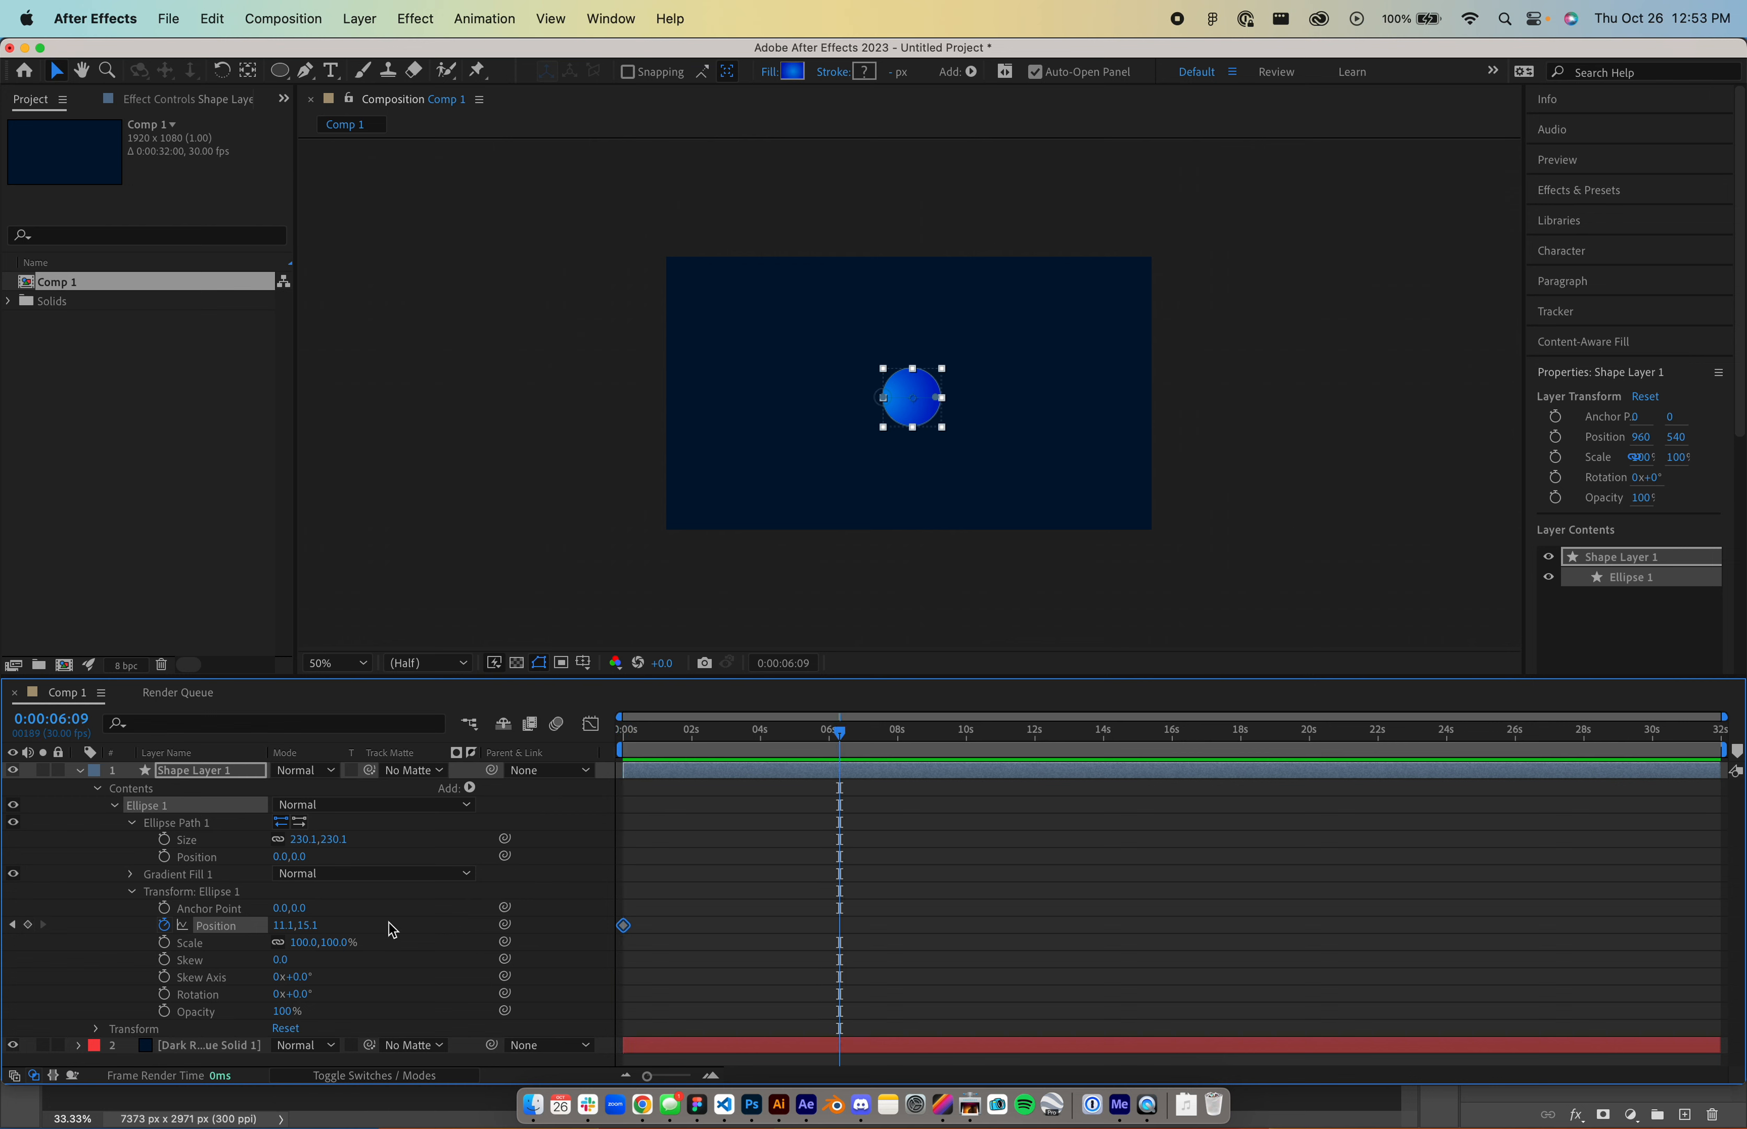
click(283, 924)
drag(283, 924, 683, 889)
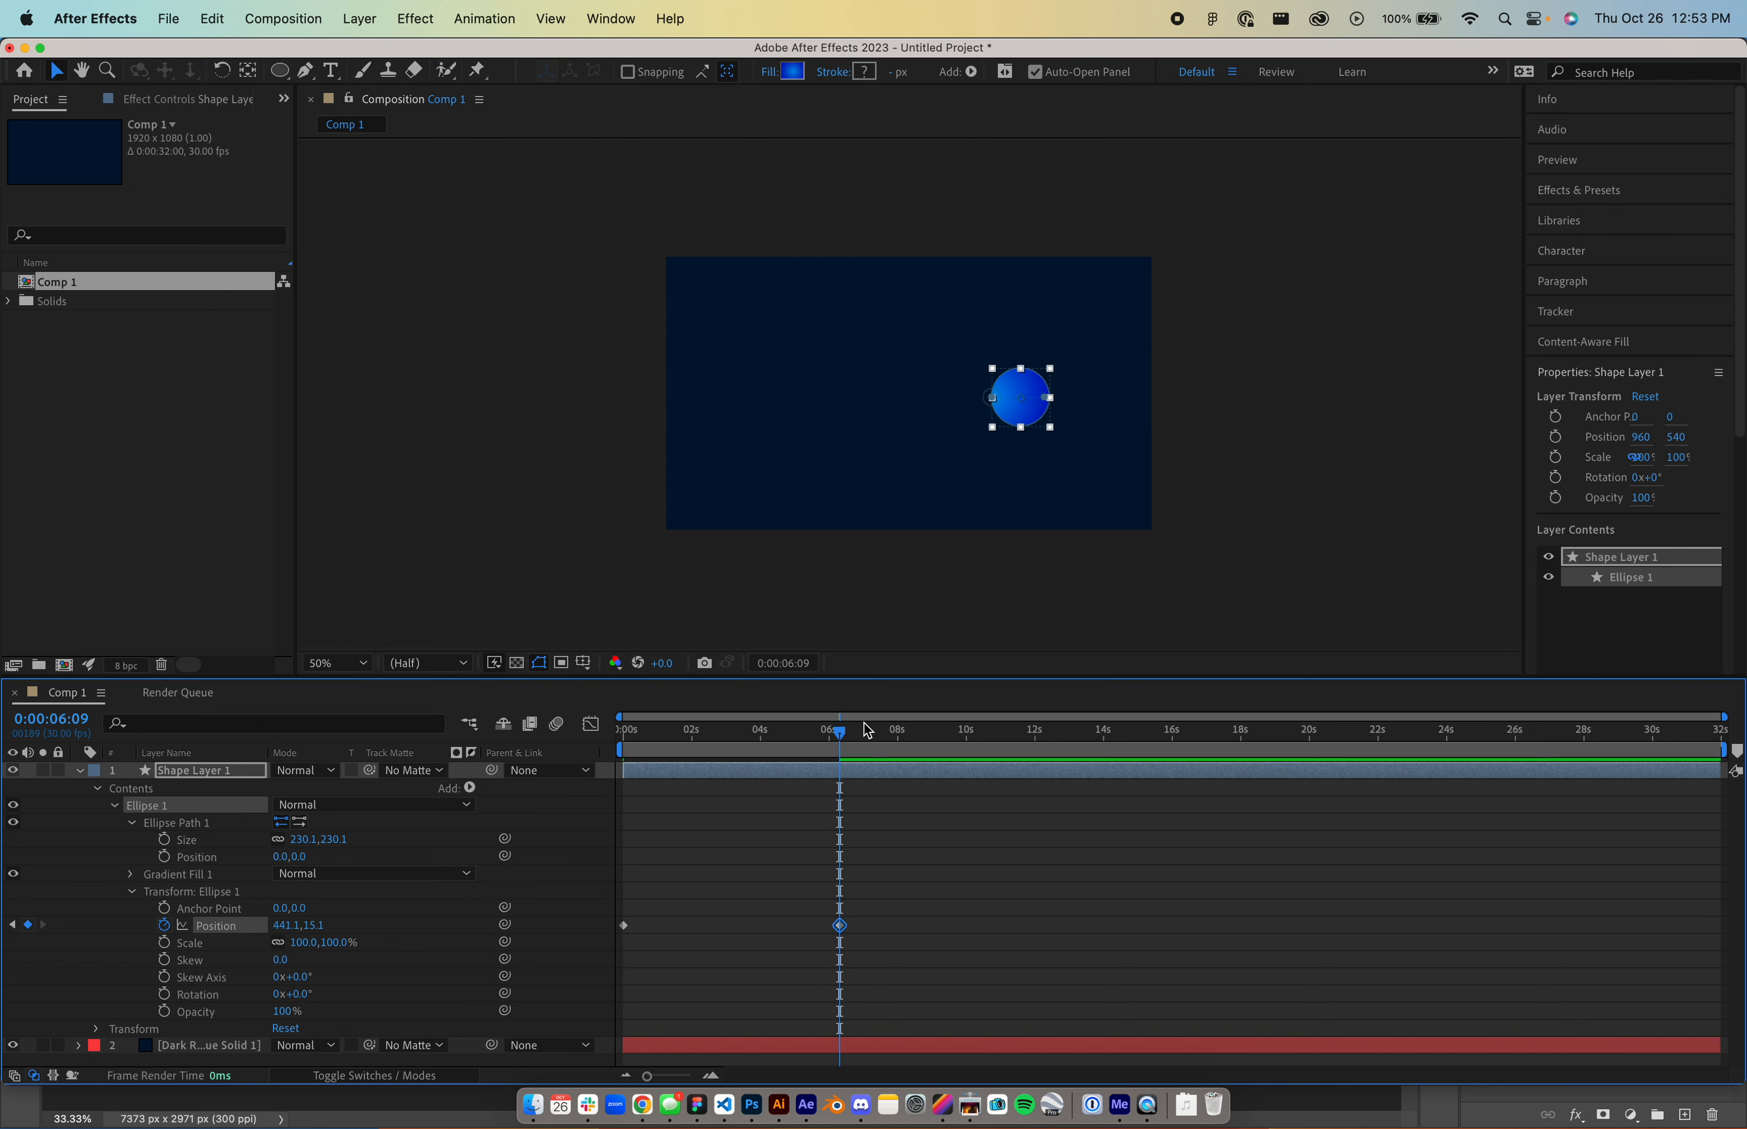
drag(837, 731, 682, 762)
click(687, 819)
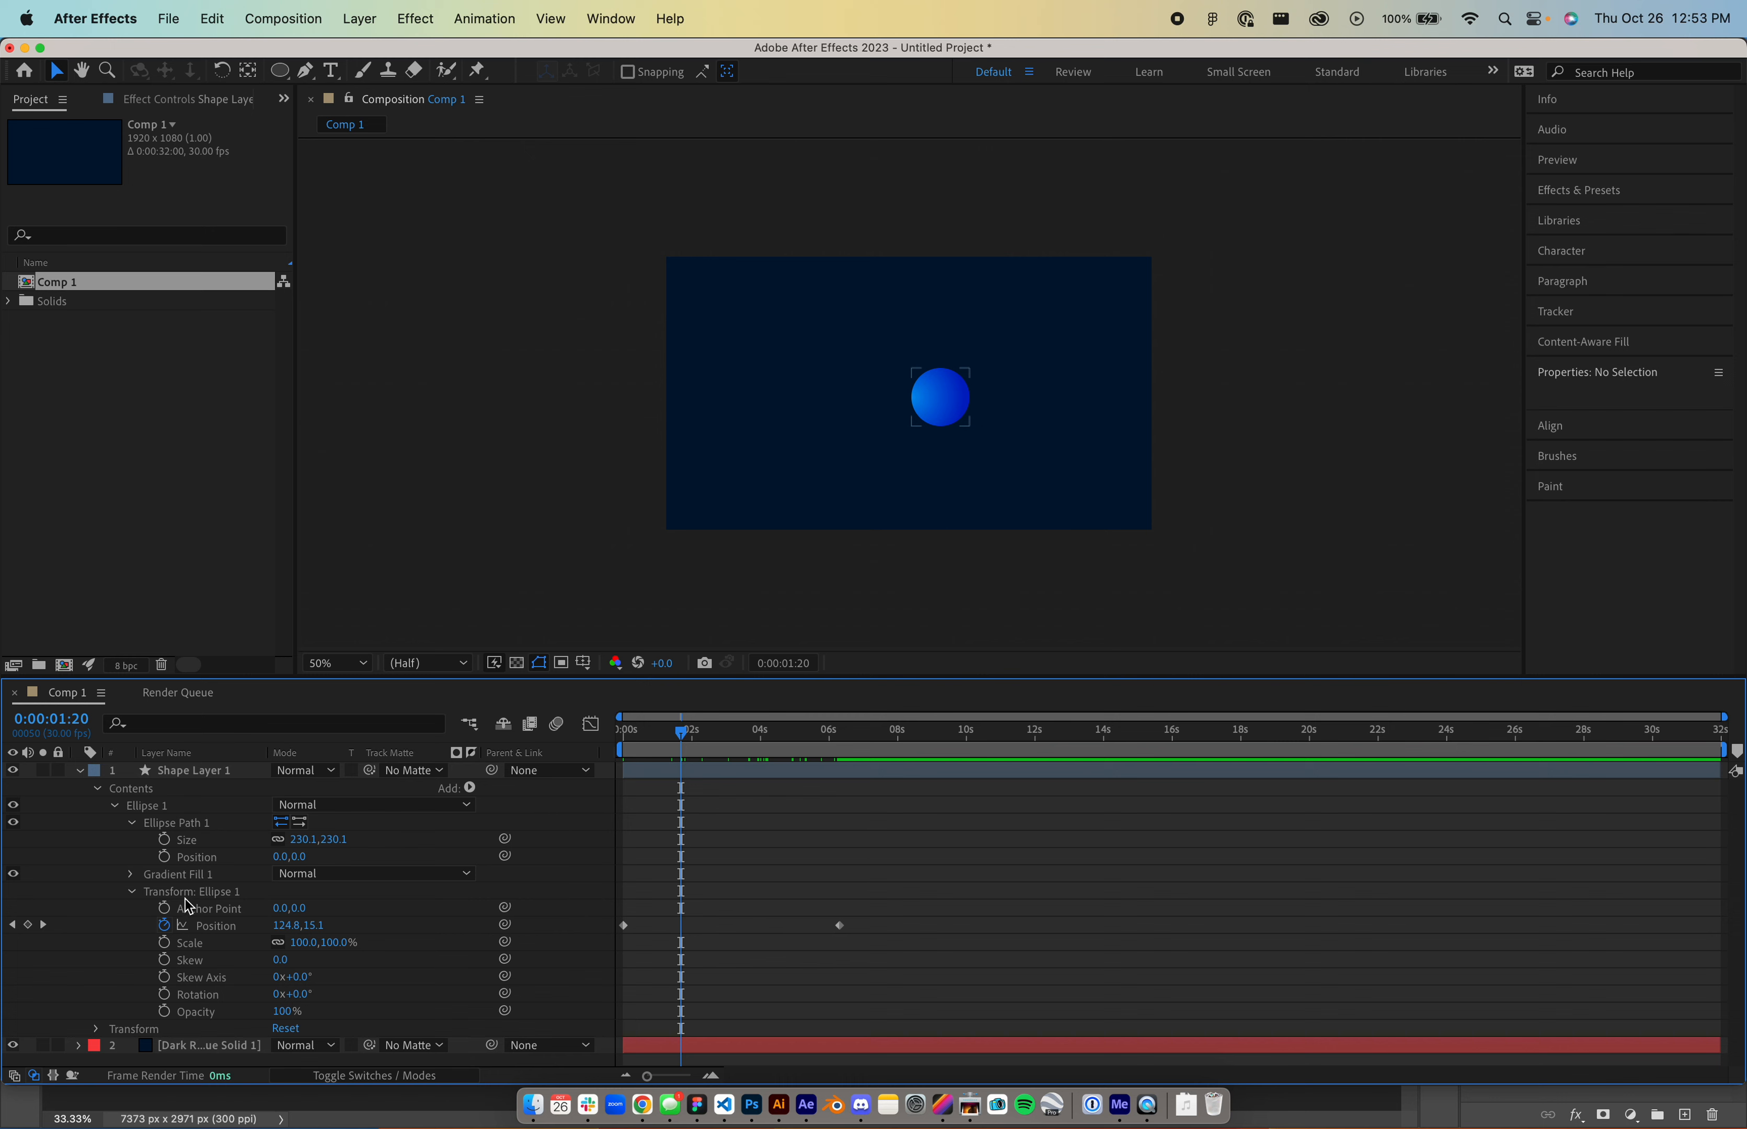
click(470, 788)
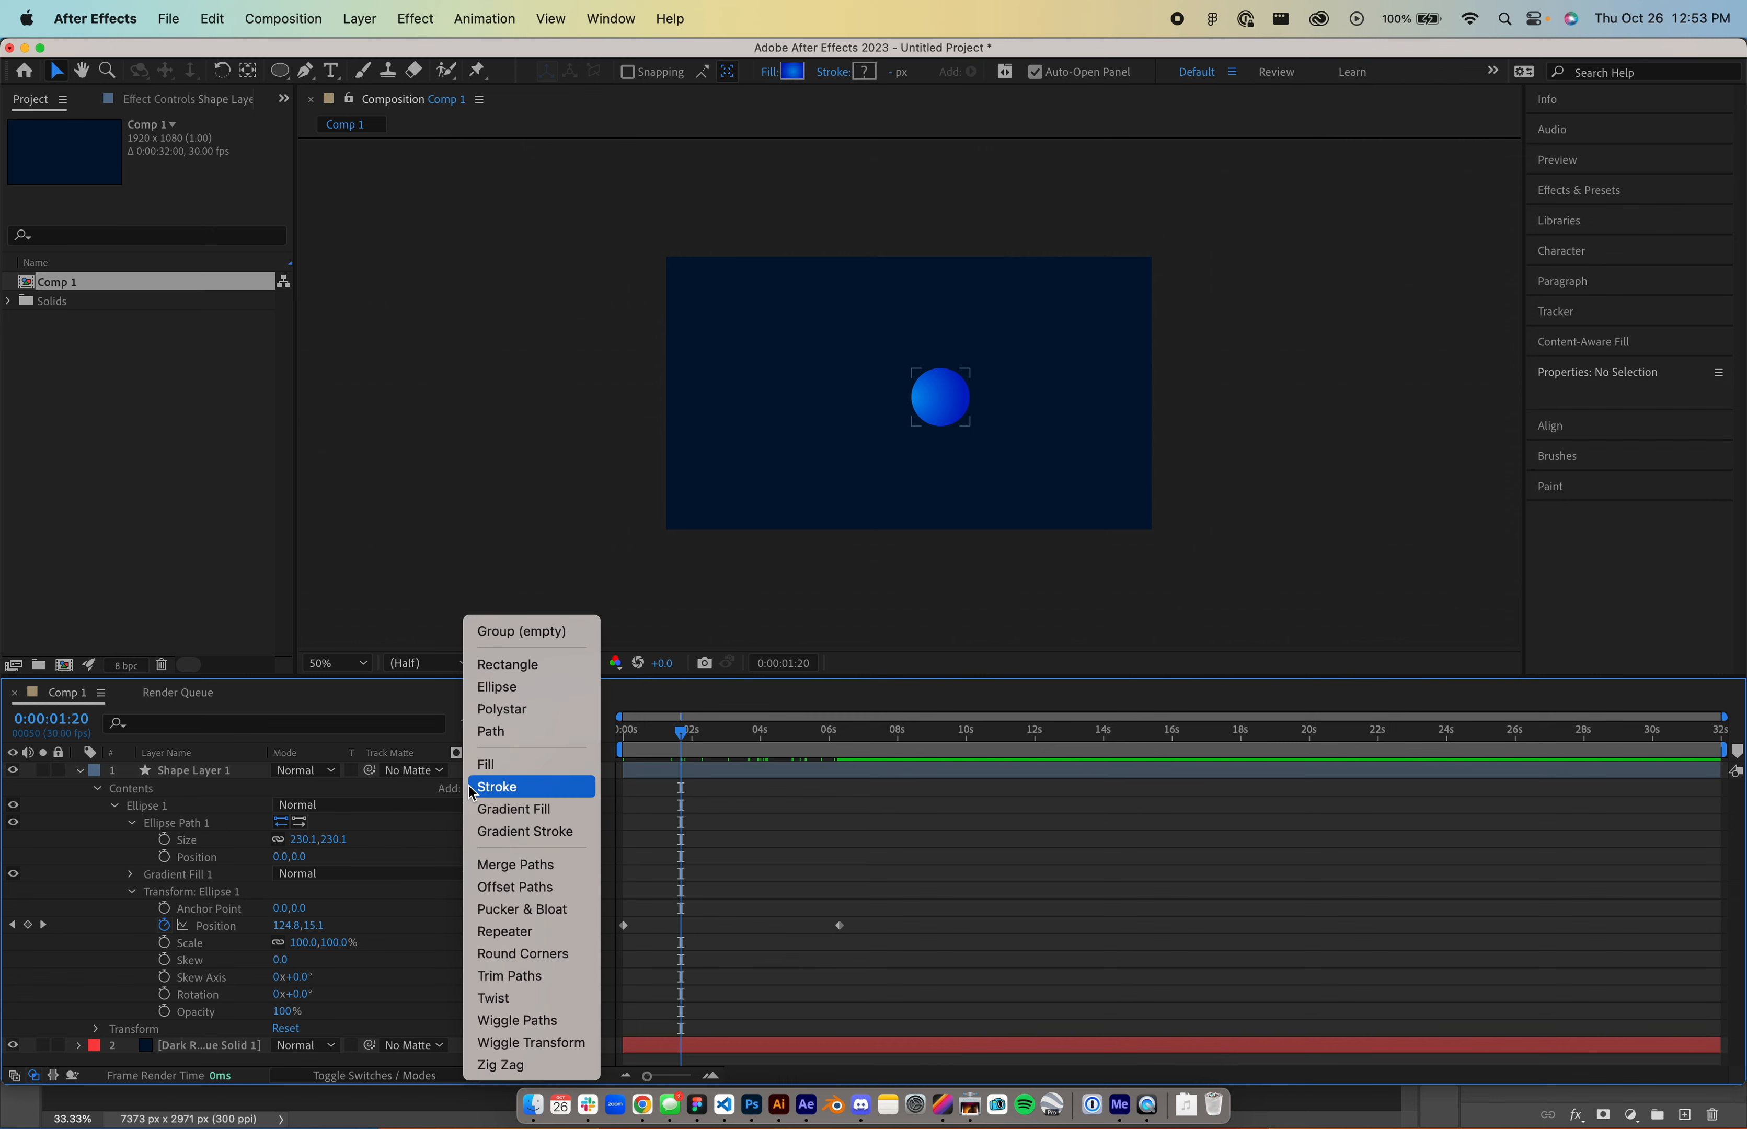
click(523, 931)
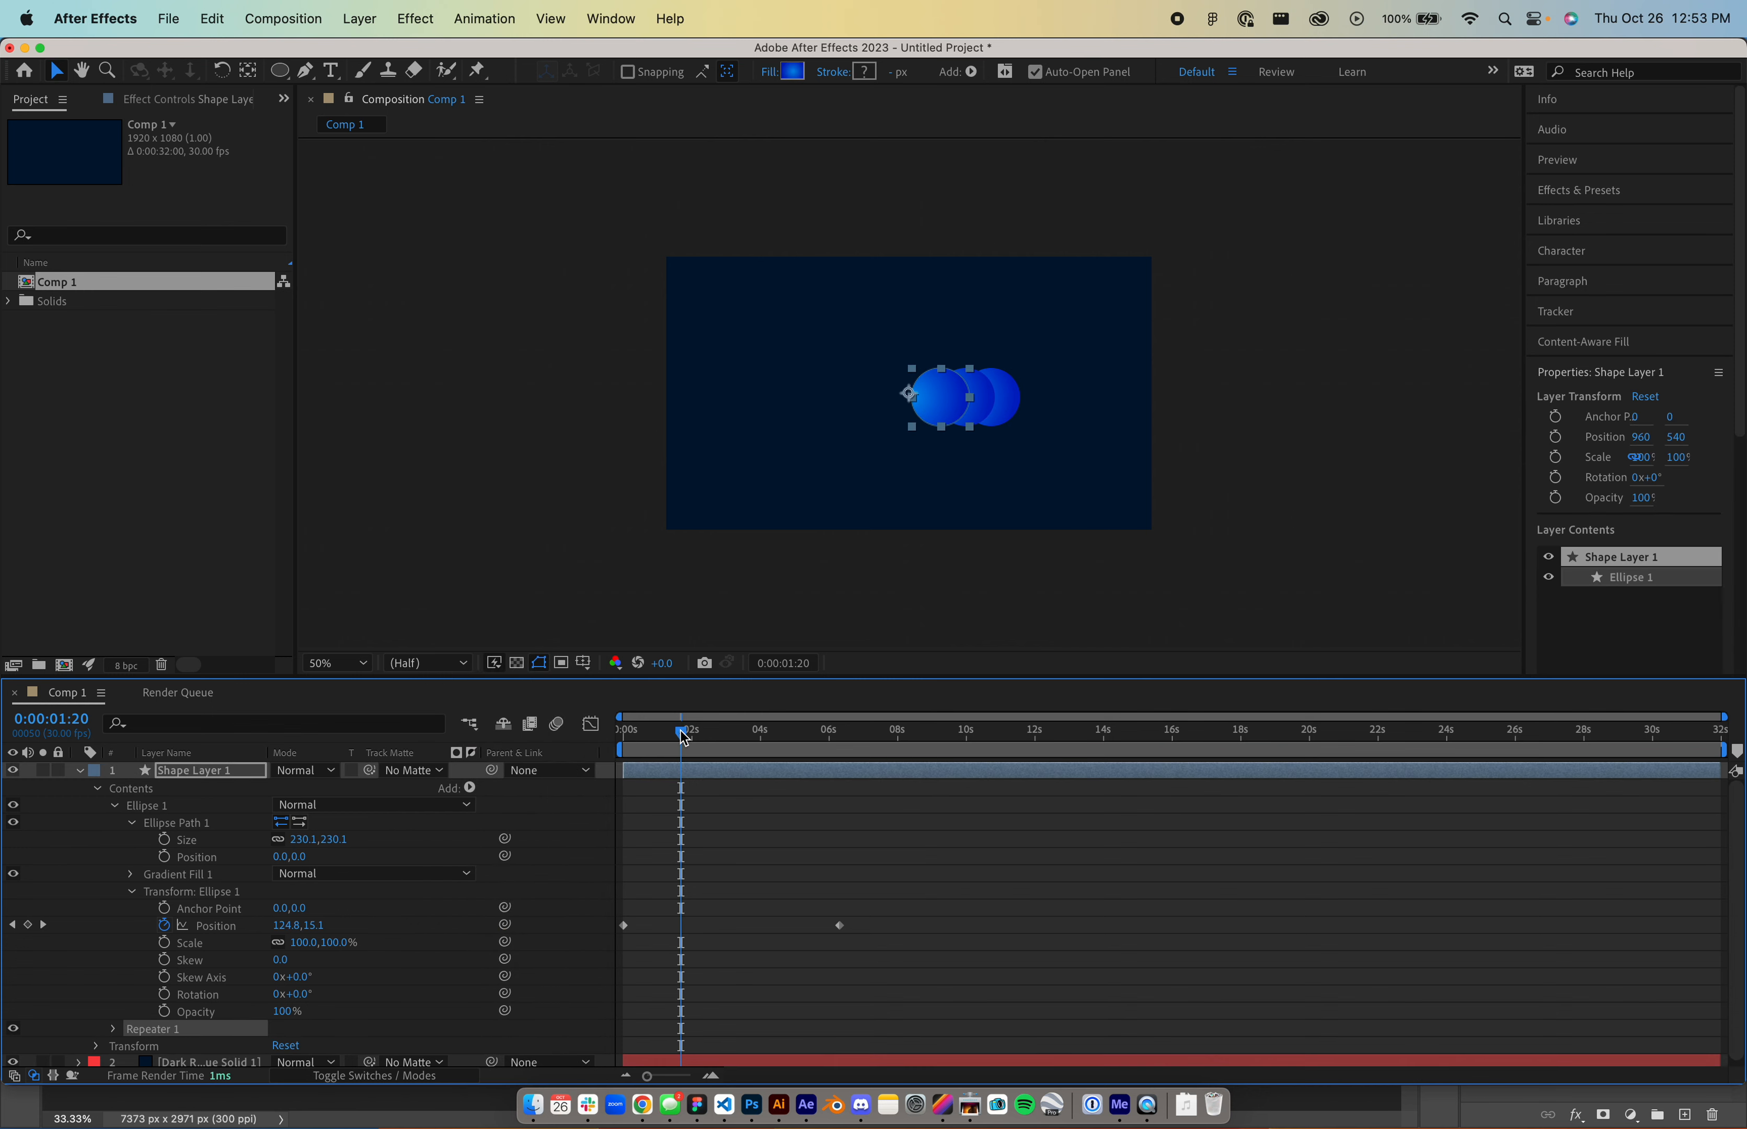
drag(685, 737, 591, 737)
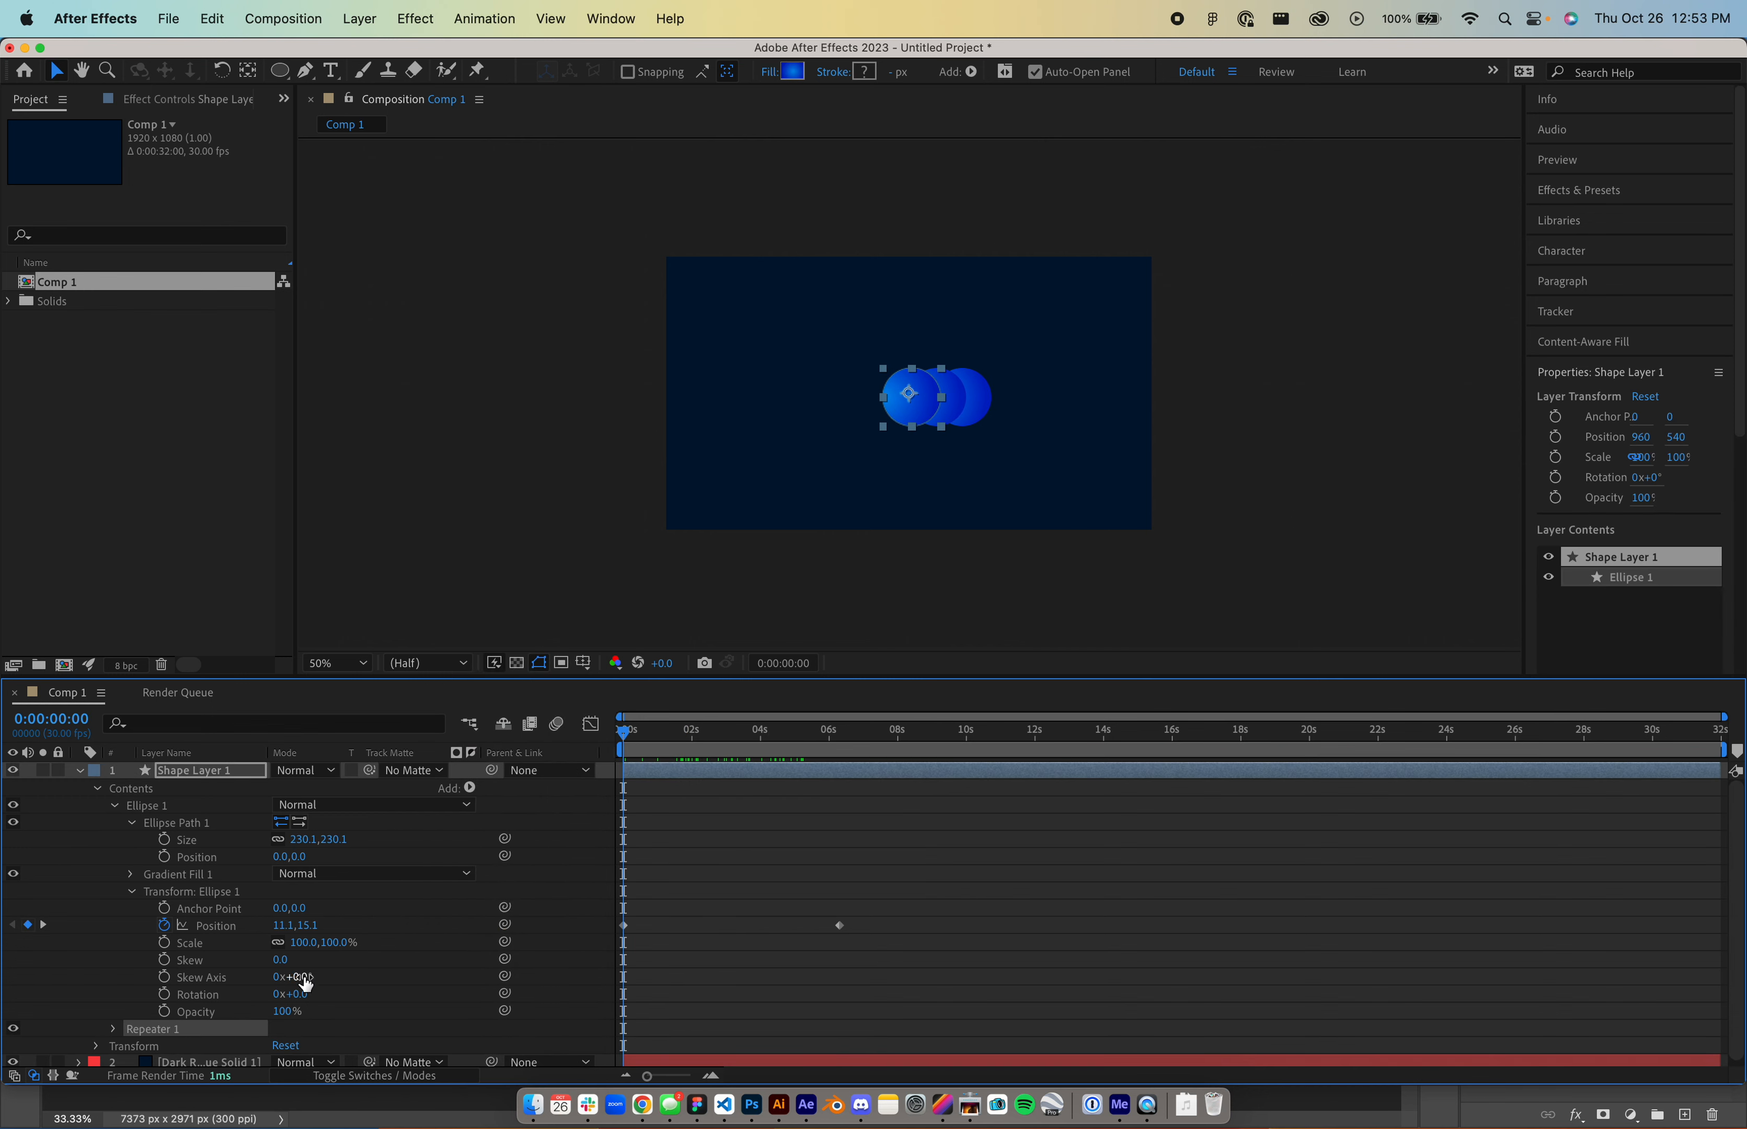
scroll(304, 934, down, 1)
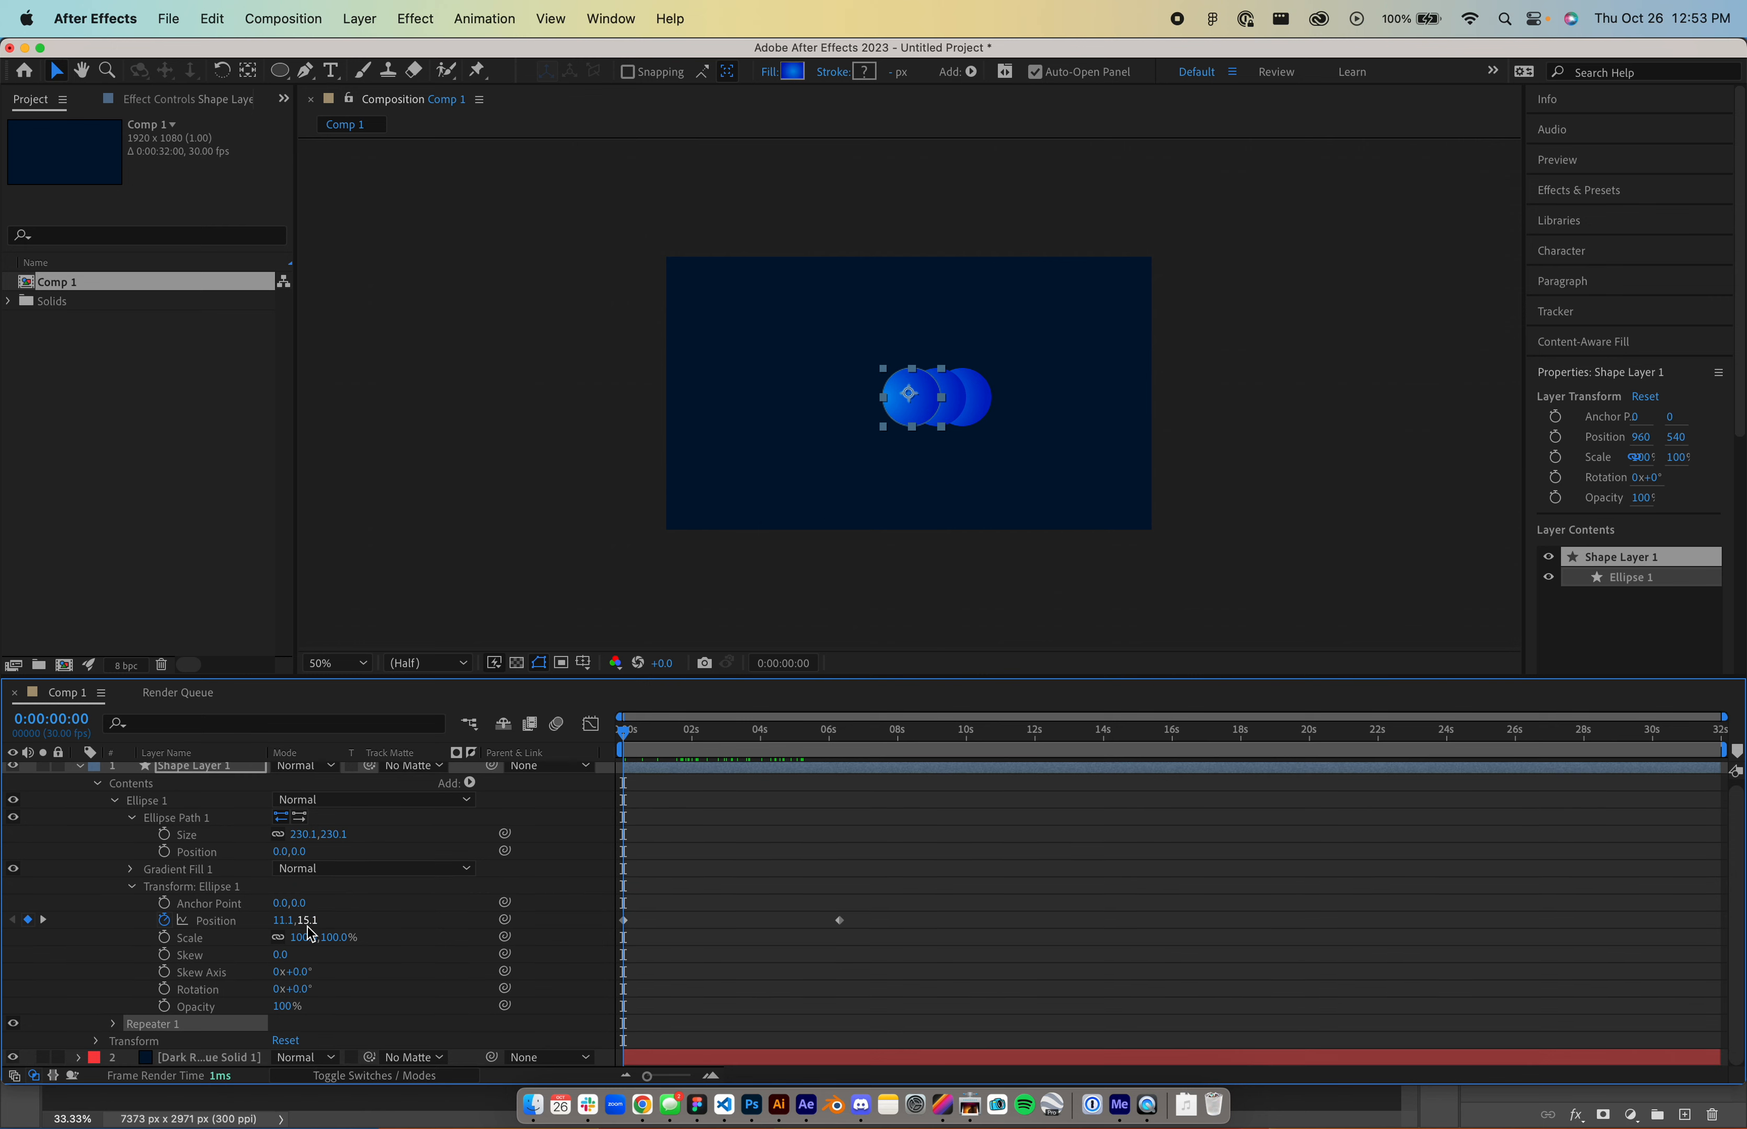
click(115, 1023)
scroll(180, 1012, down, 2)
mouse_move(280, 972)
mouse_down()
mouse_move(303, 955)
mouse_move(277, 995)
mouse_move(305, 993)
mouse_move(285, 993)
mouse_up()
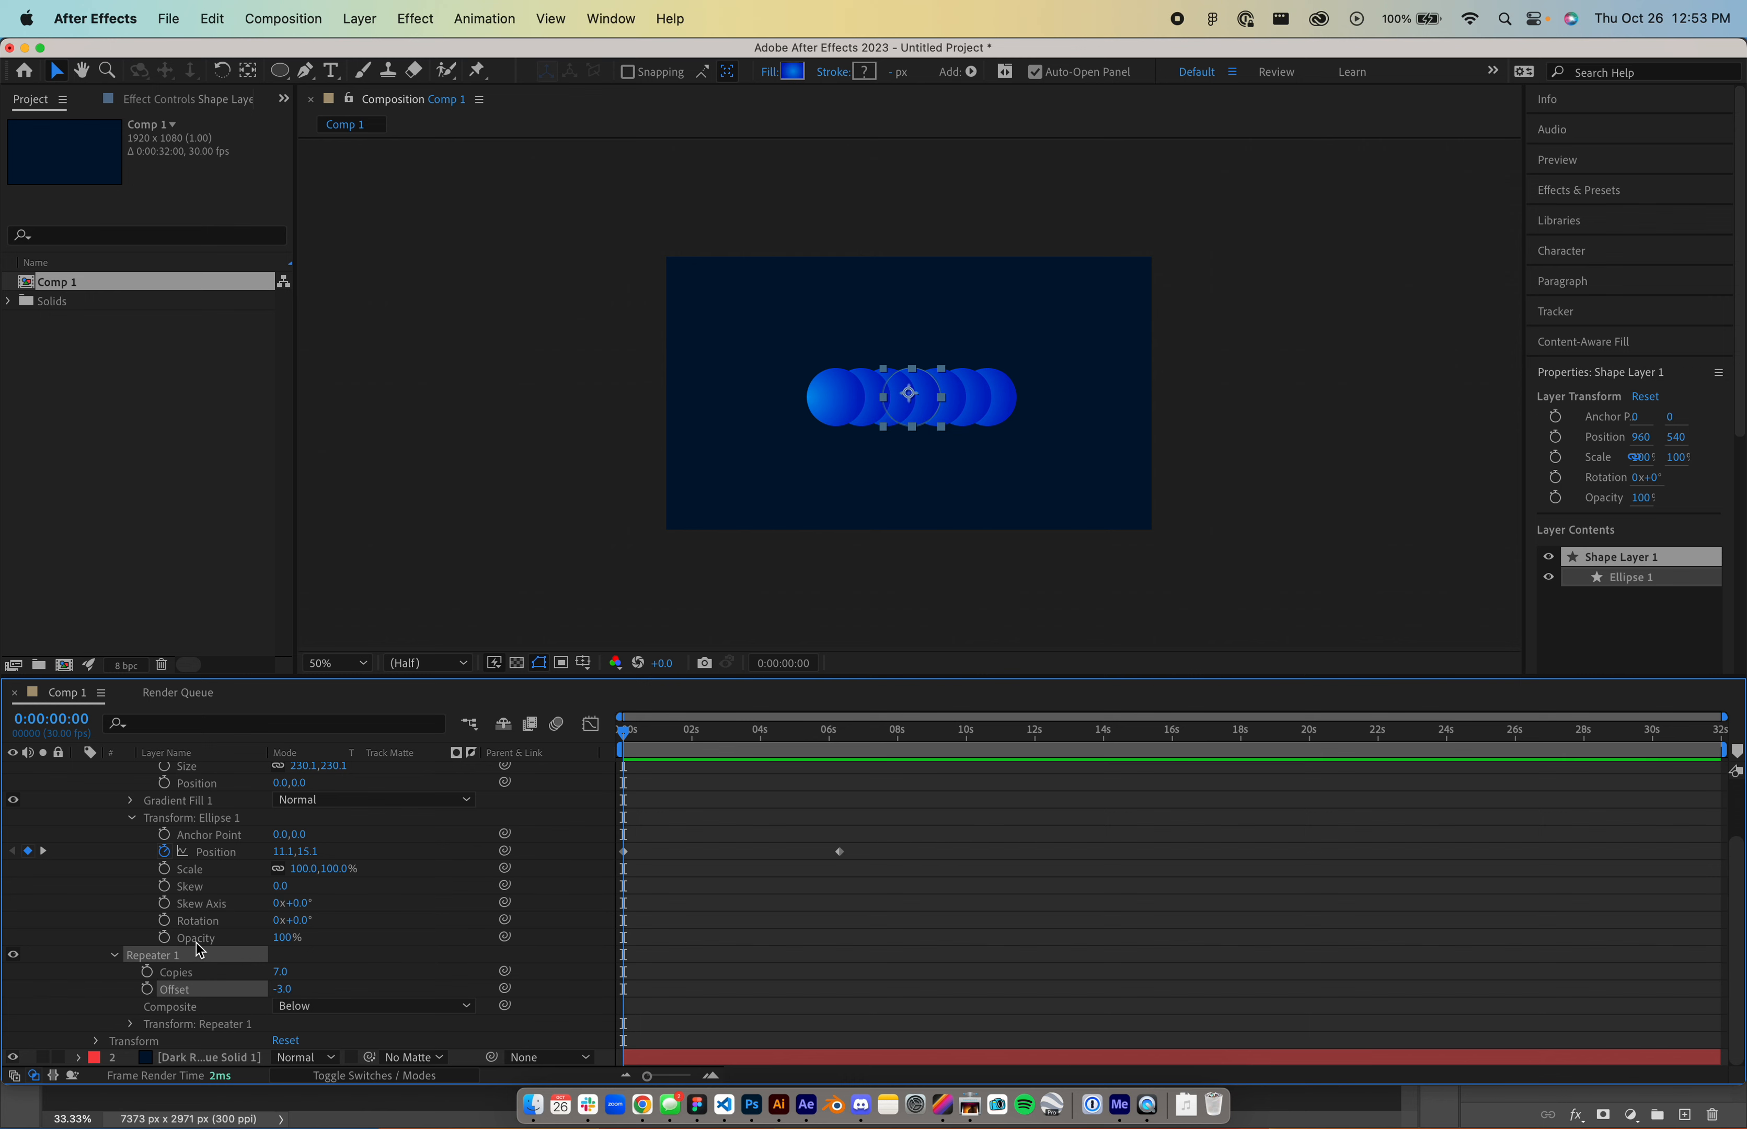
key(Delete)
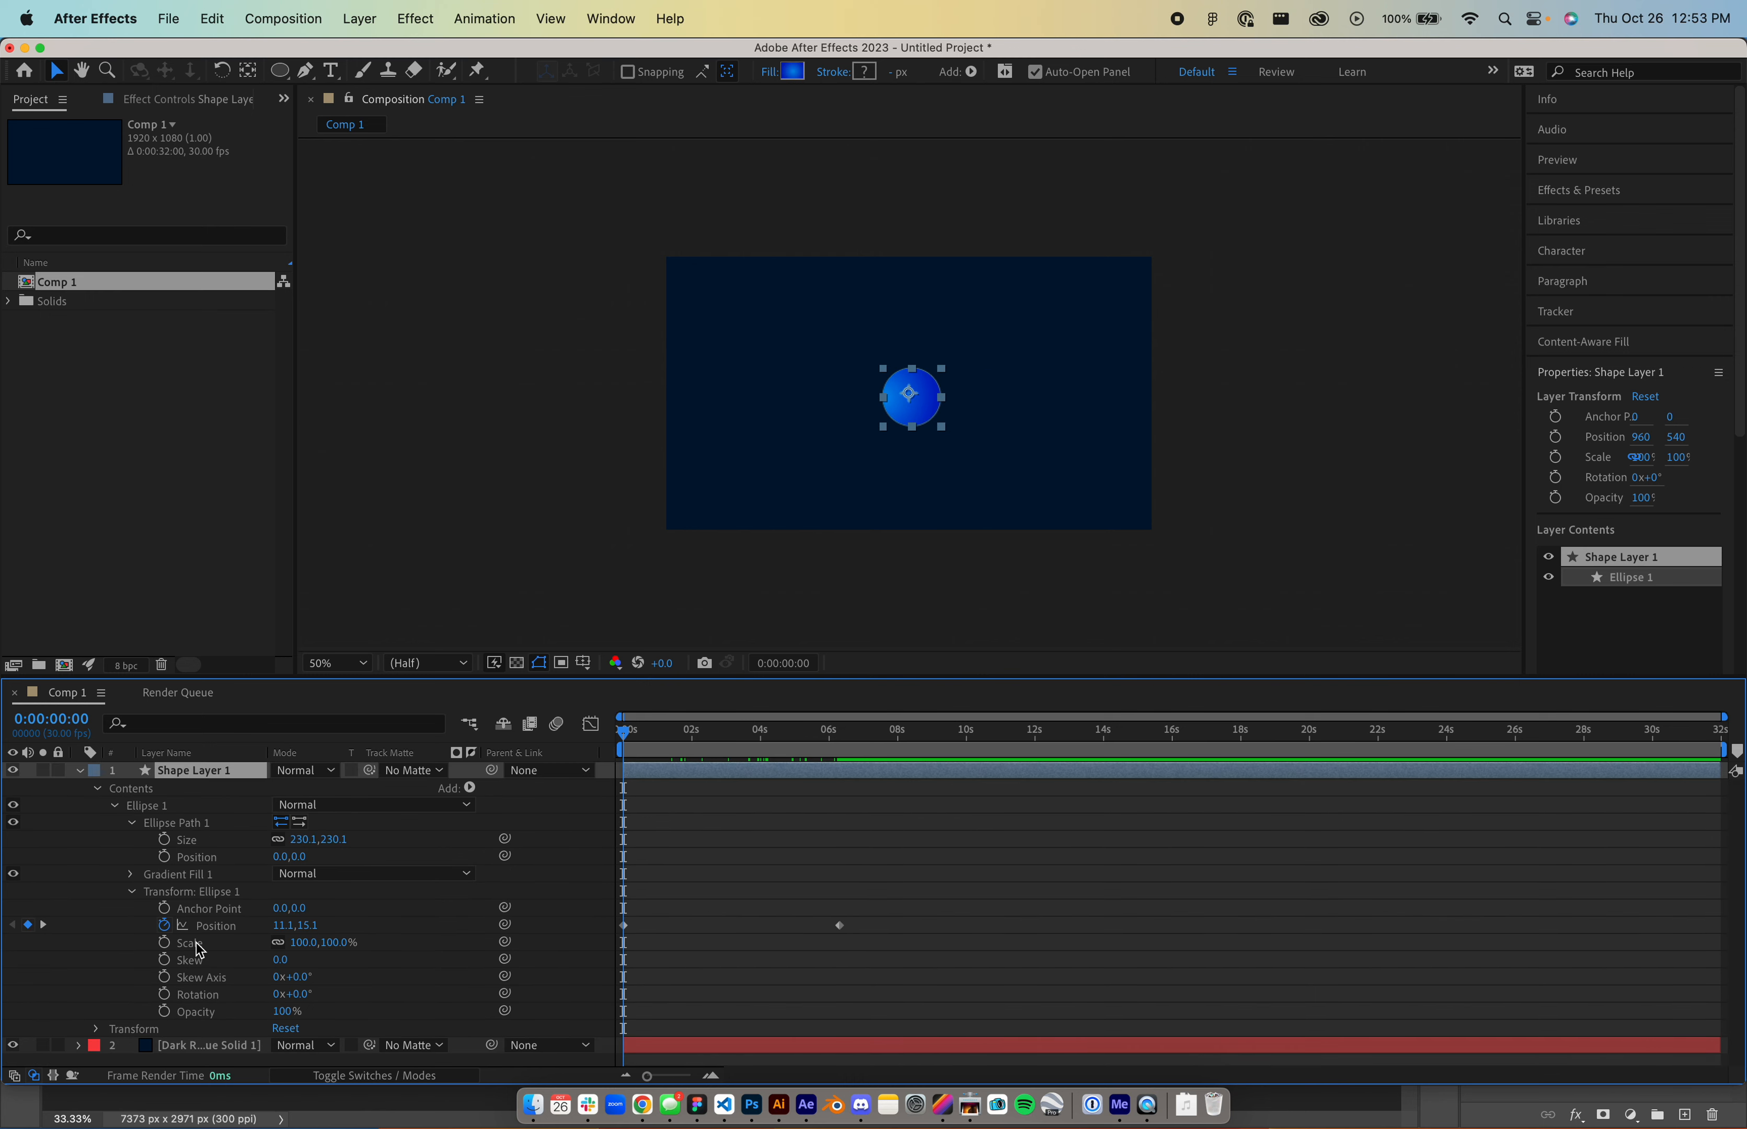
- Find 'echo' in Effects & Presets and apply Echo to Shape Layer 1
mouse_move(674, 737)
mouse_down()
mouse_move(696, 735)
mouse_move(670, 734)
mouse_up()
click(1606, 190)
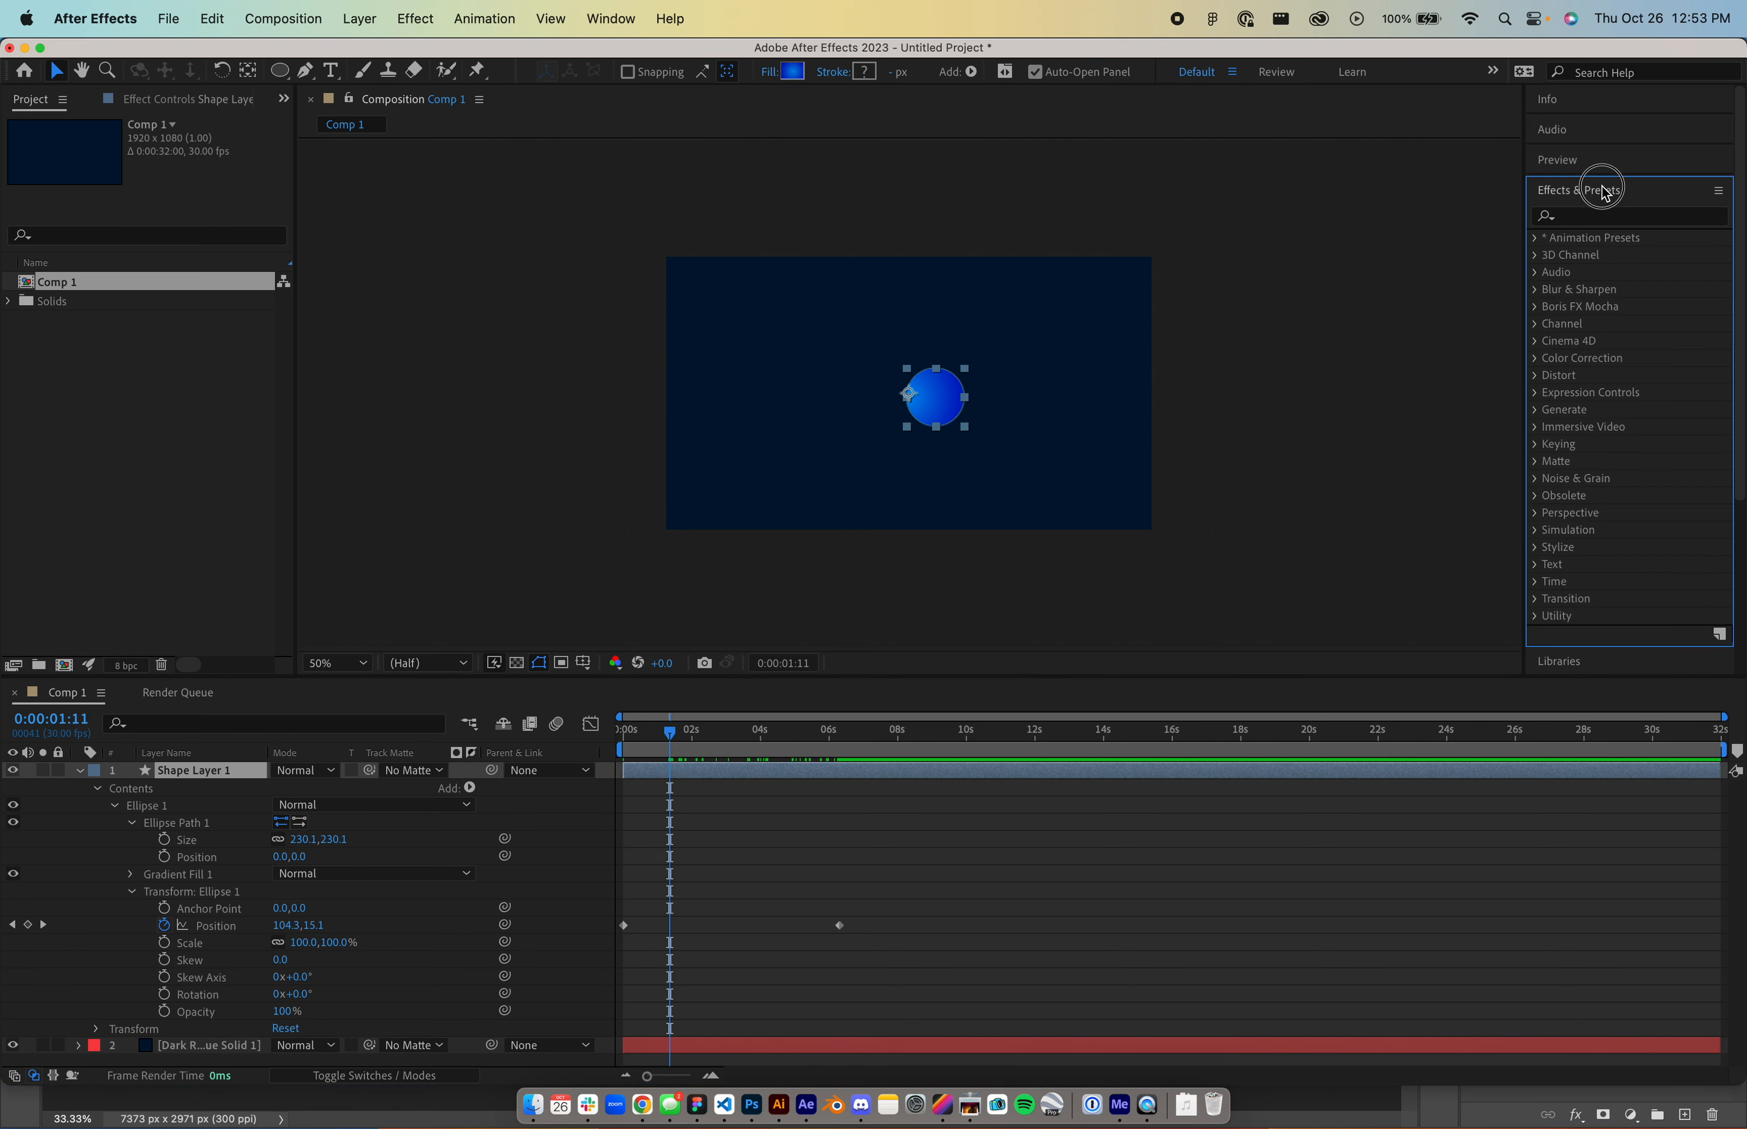
click(1608, 218)
text(echo)
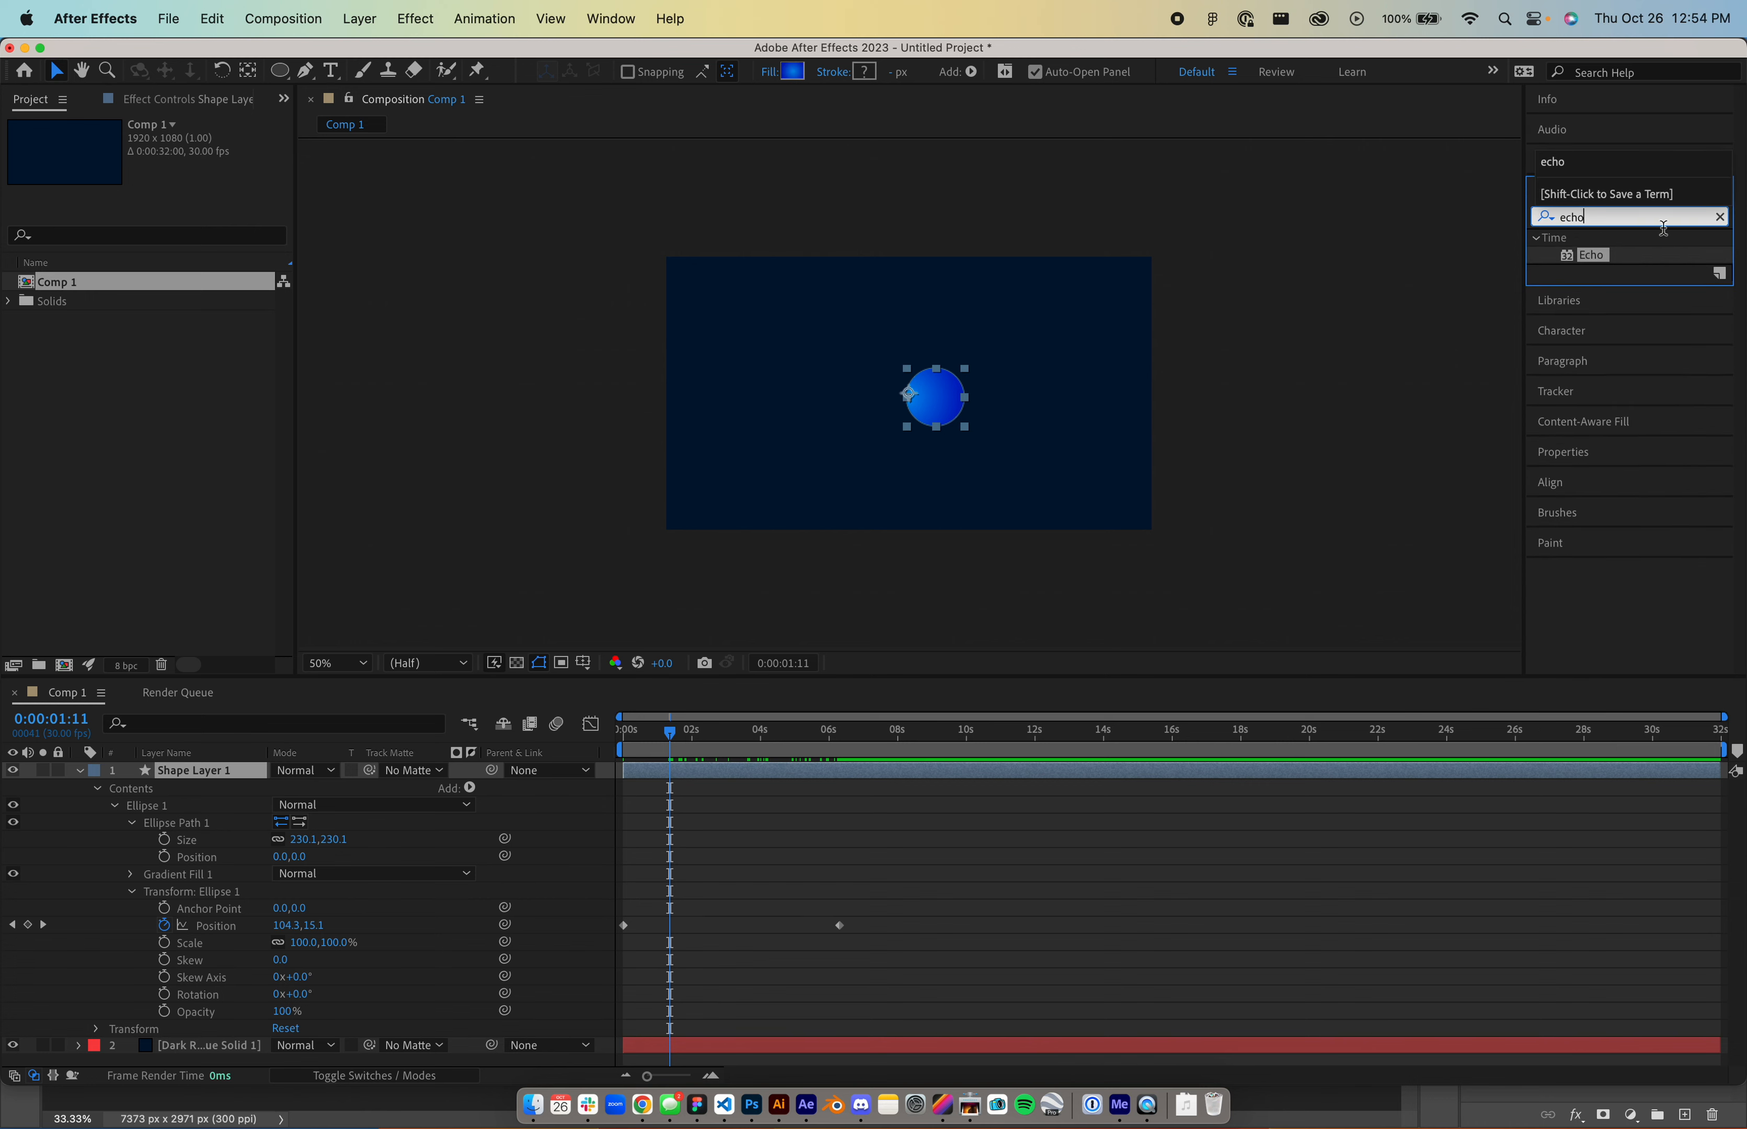
drag(1571, 261, 798, 769)
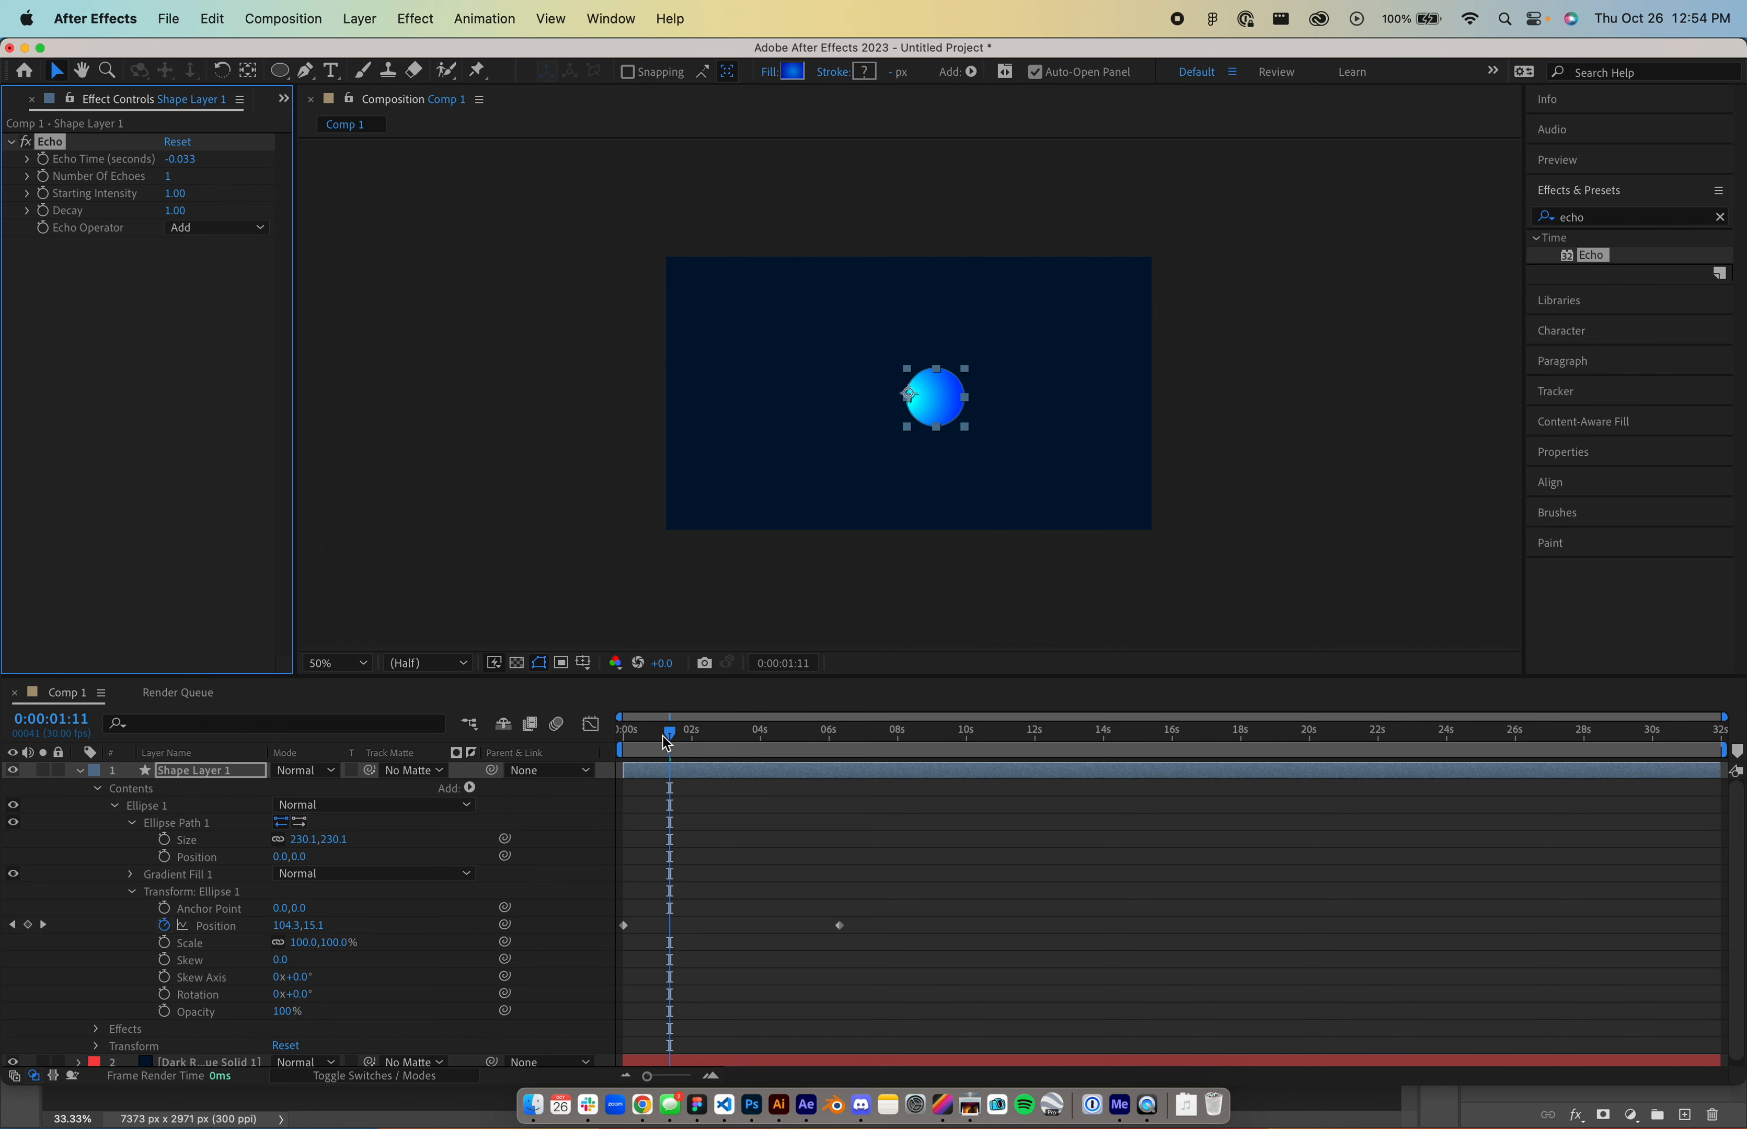
drag(666, 734, 709, 734)
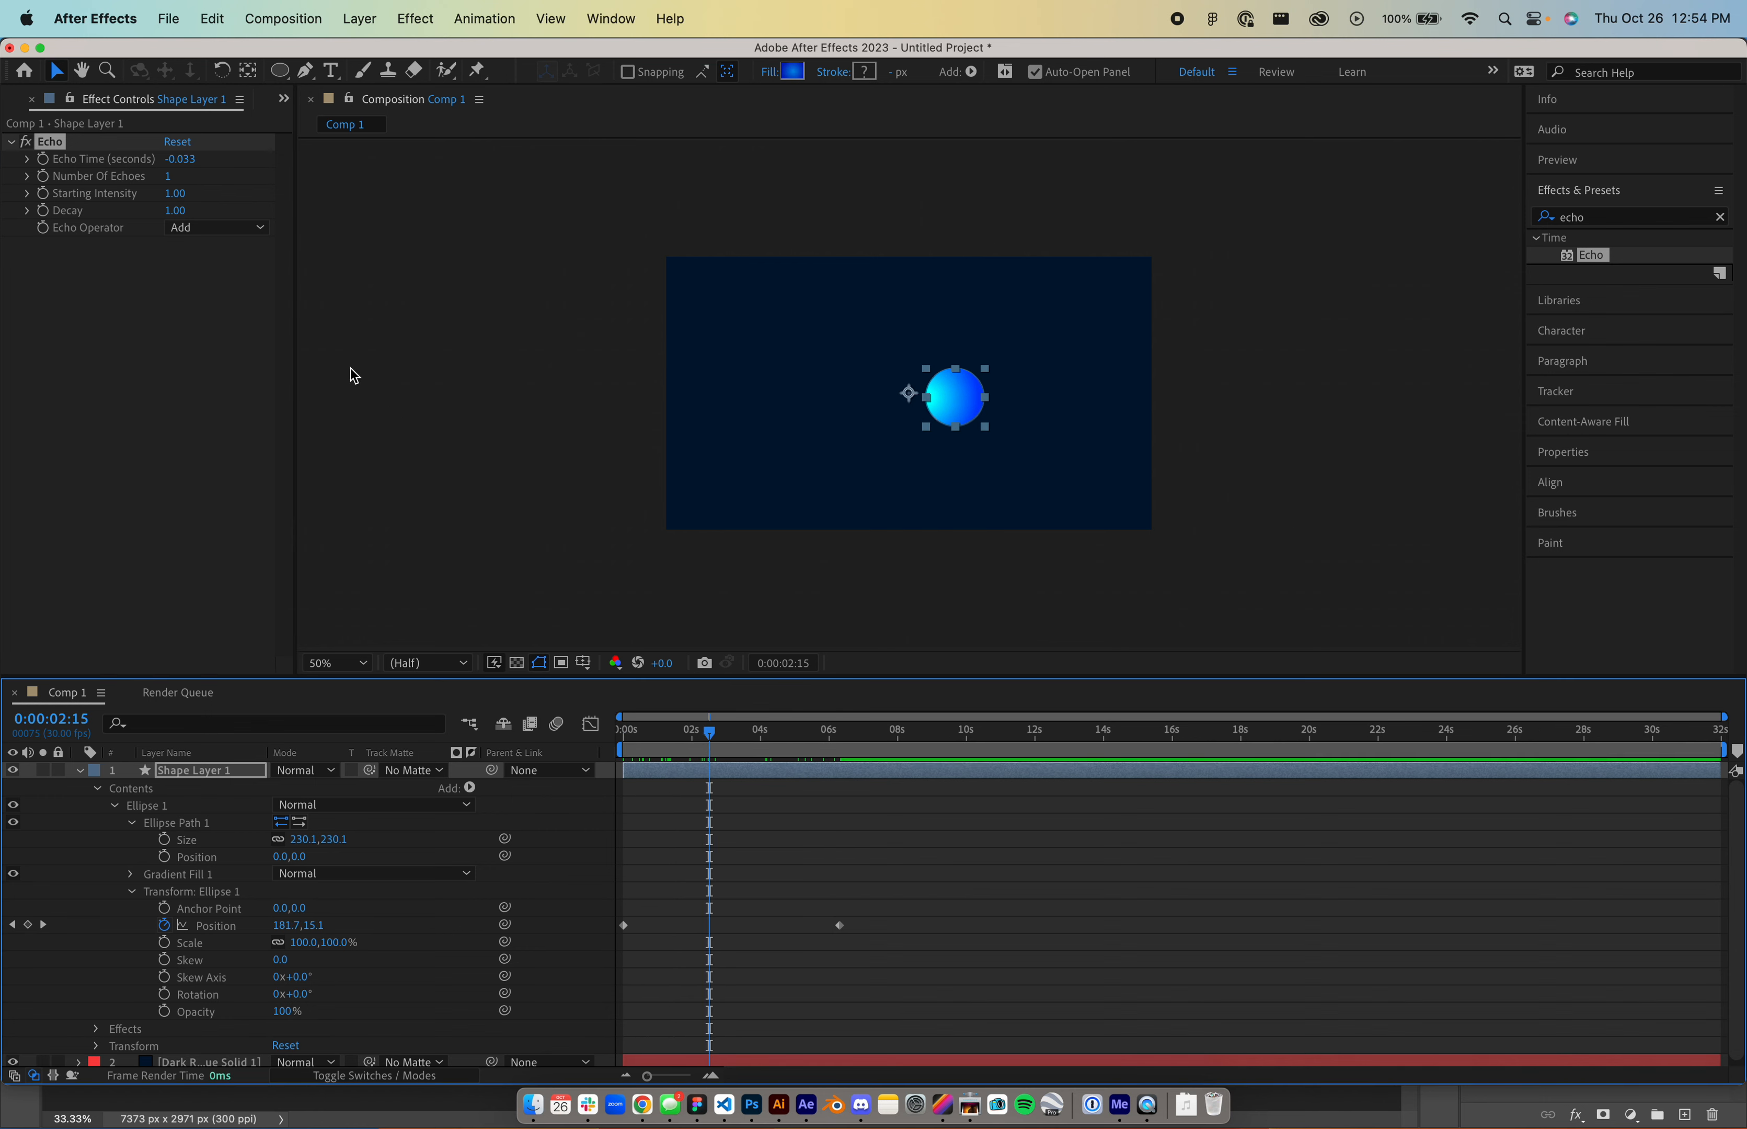
- Set the Echo Operator to Composite In Front after briefly trying Composite In Back
click(220, 228)
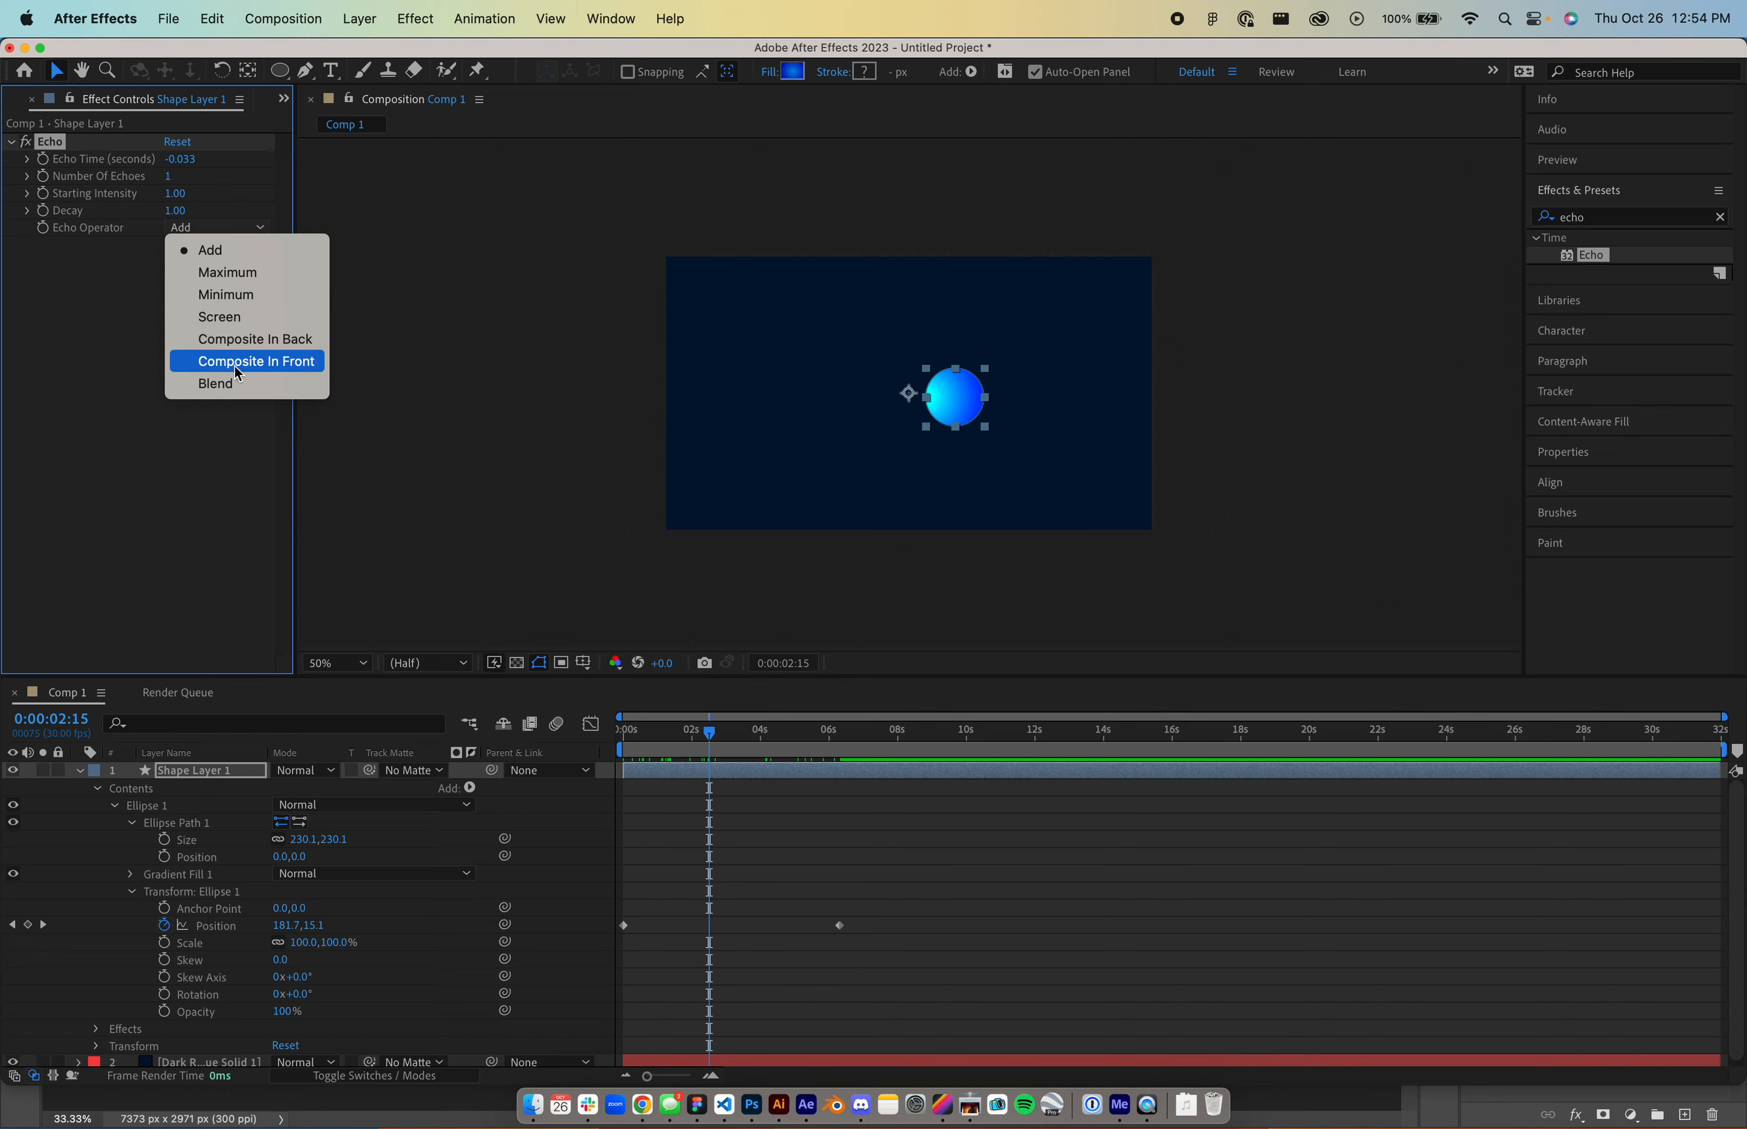
click(237, 373)
click(220, 229)
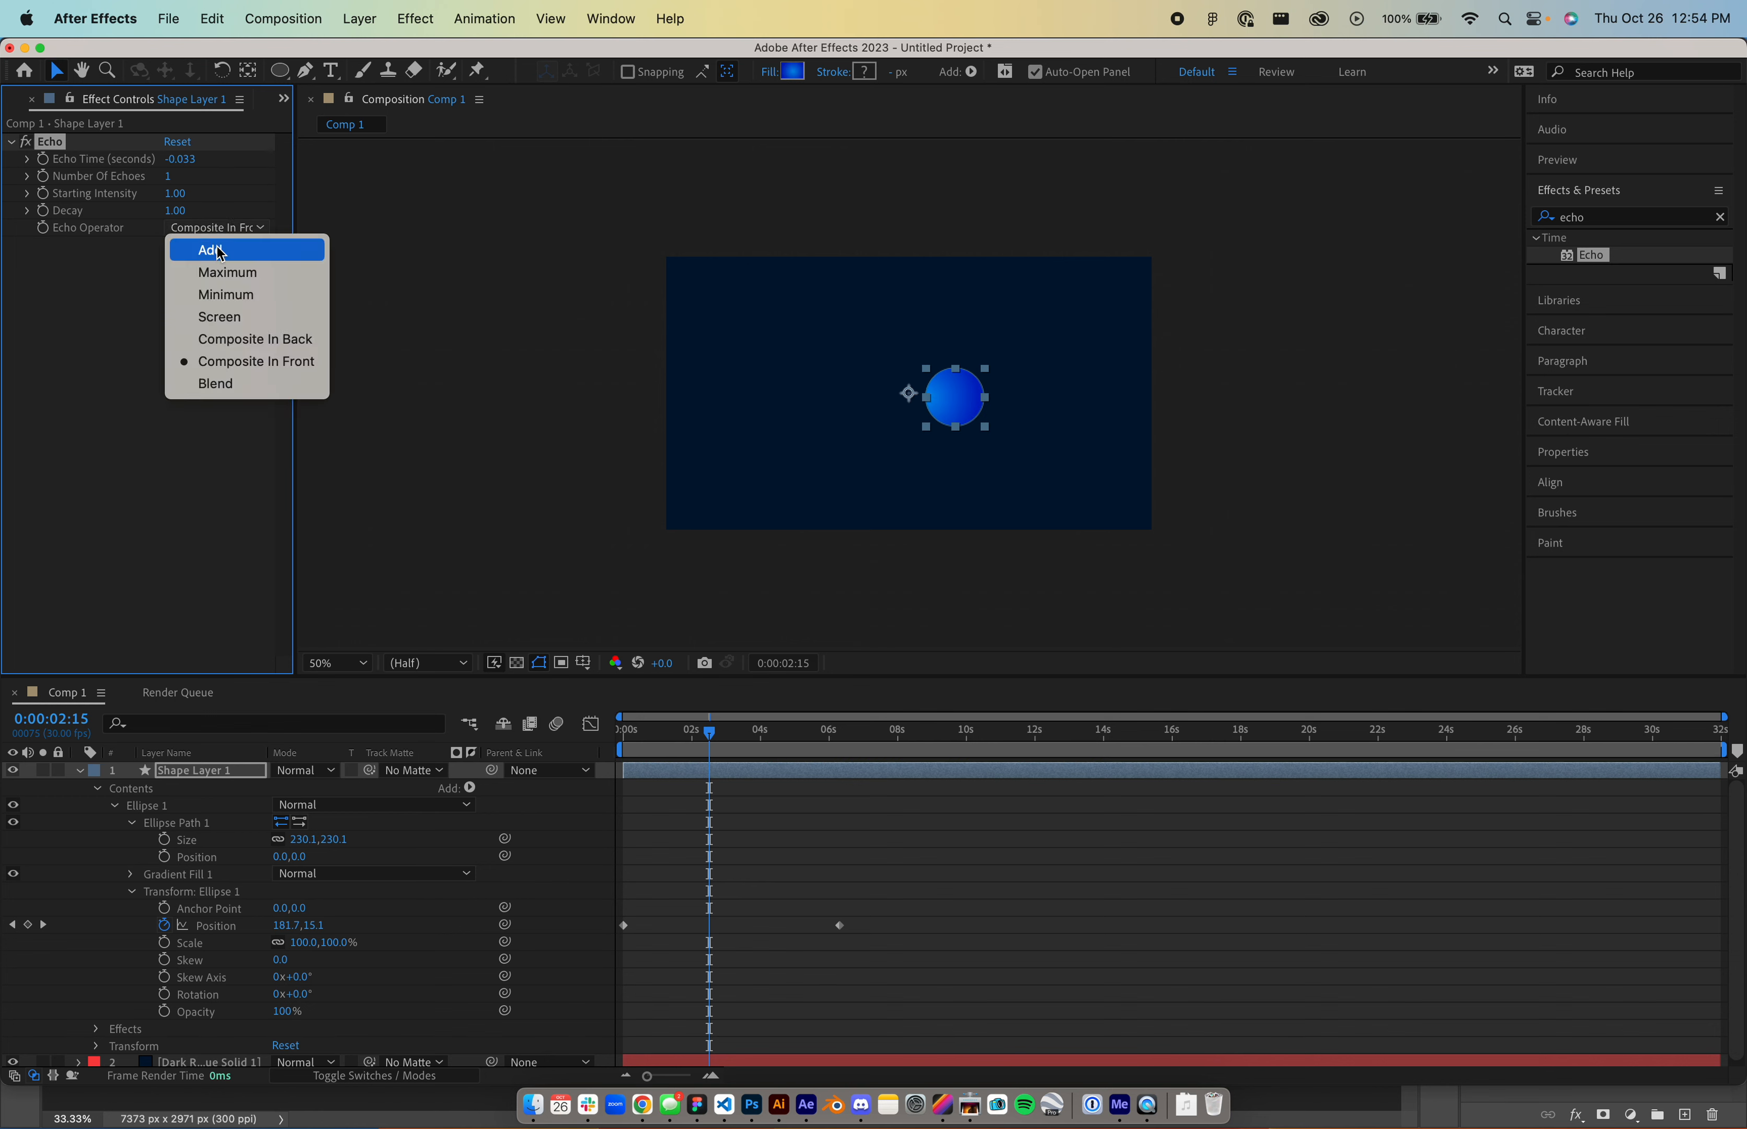
click(225, 340)
click(220, 229)
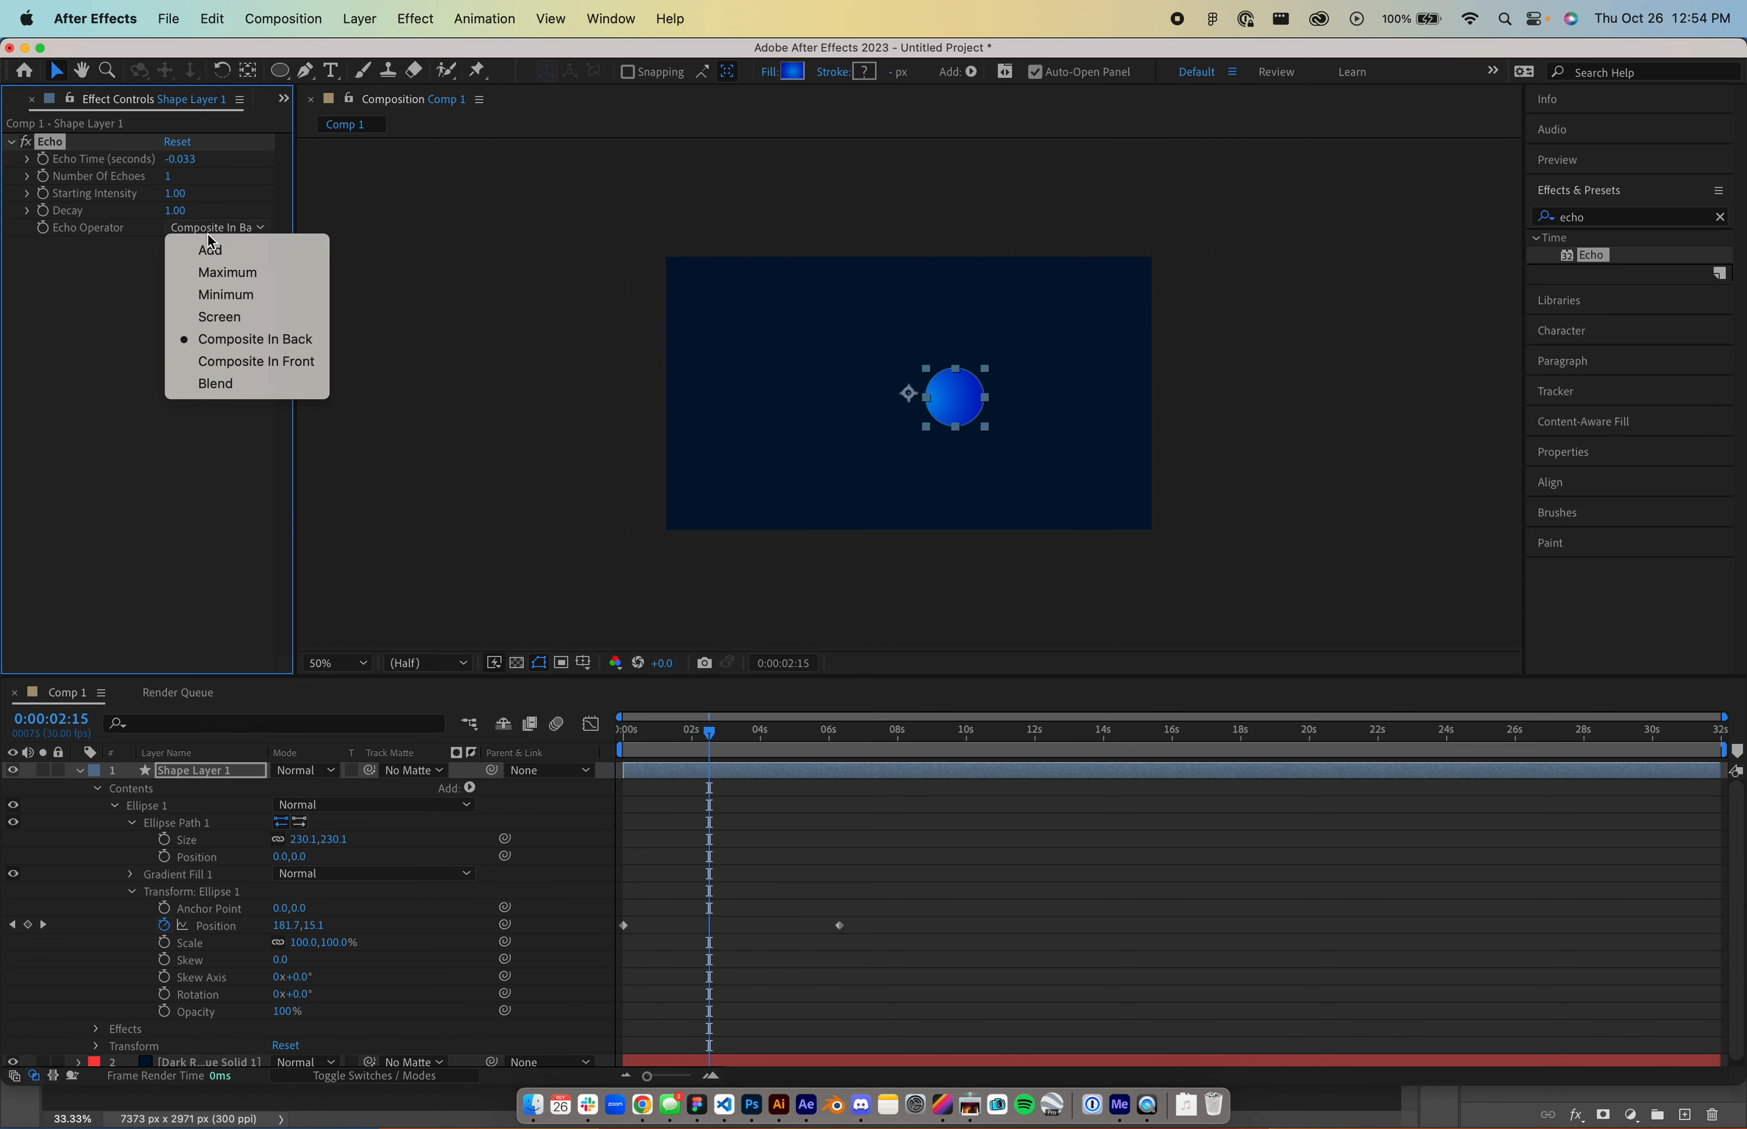
click(227, 366)
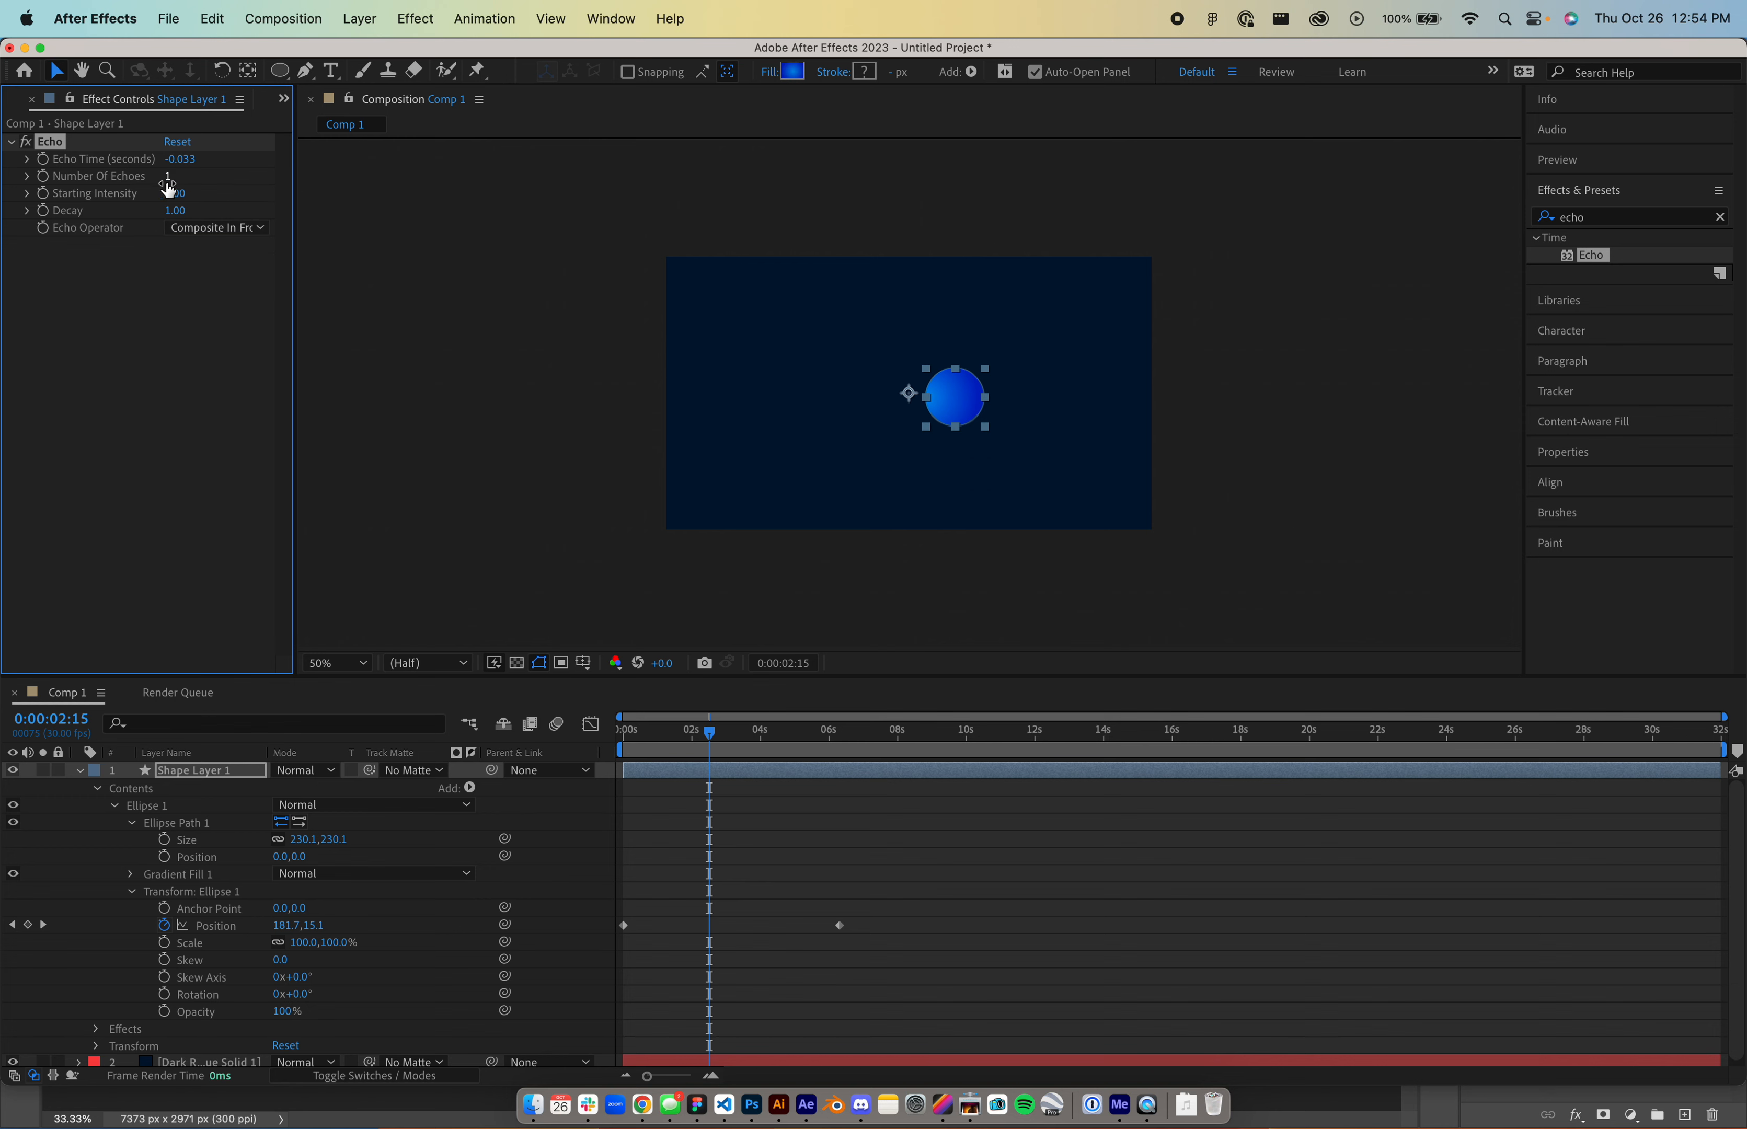
- Raise Number Of Echoes and make Echo Time negative, previewing the resulting trail
drag(169, 180, 345, 214)
drag(711, 741, 749, 771)
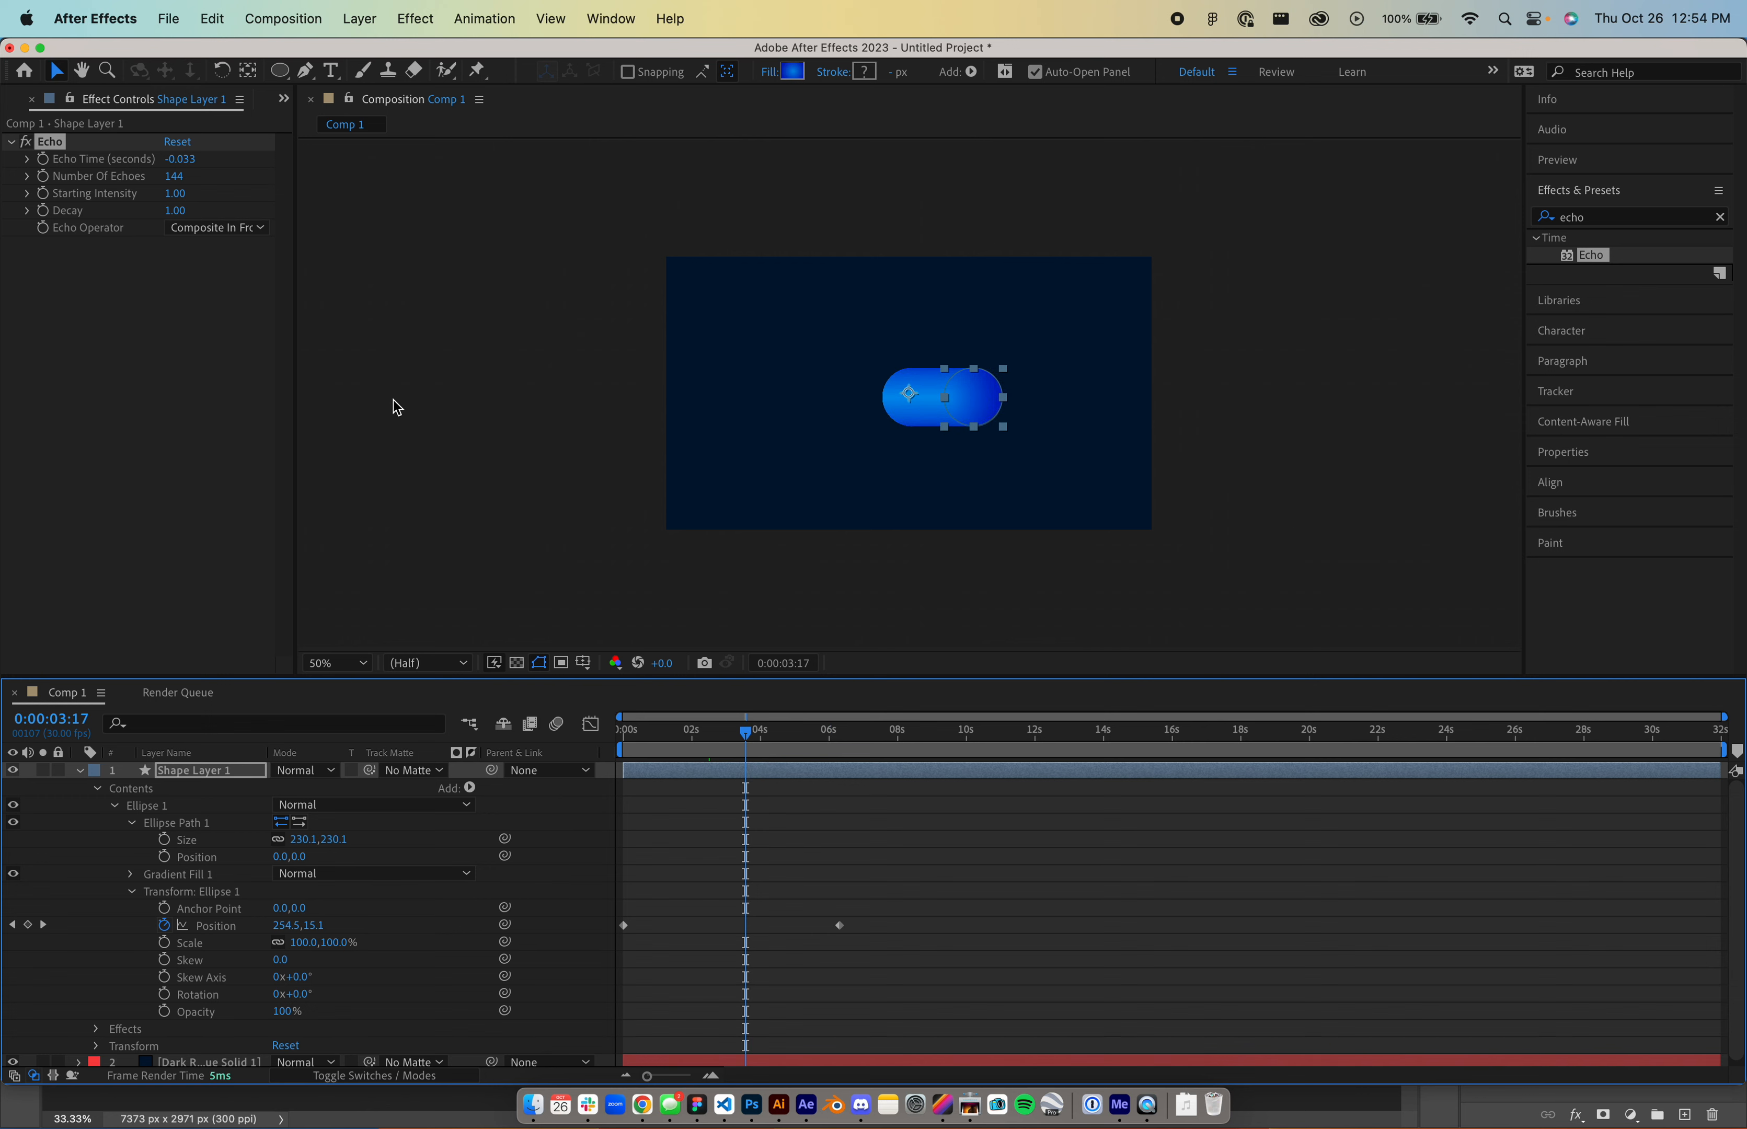
mouse_move(179, 158)
mouse_down()
mouse_move(217, 158)
mouse_move(180, 158)
mouse_up()
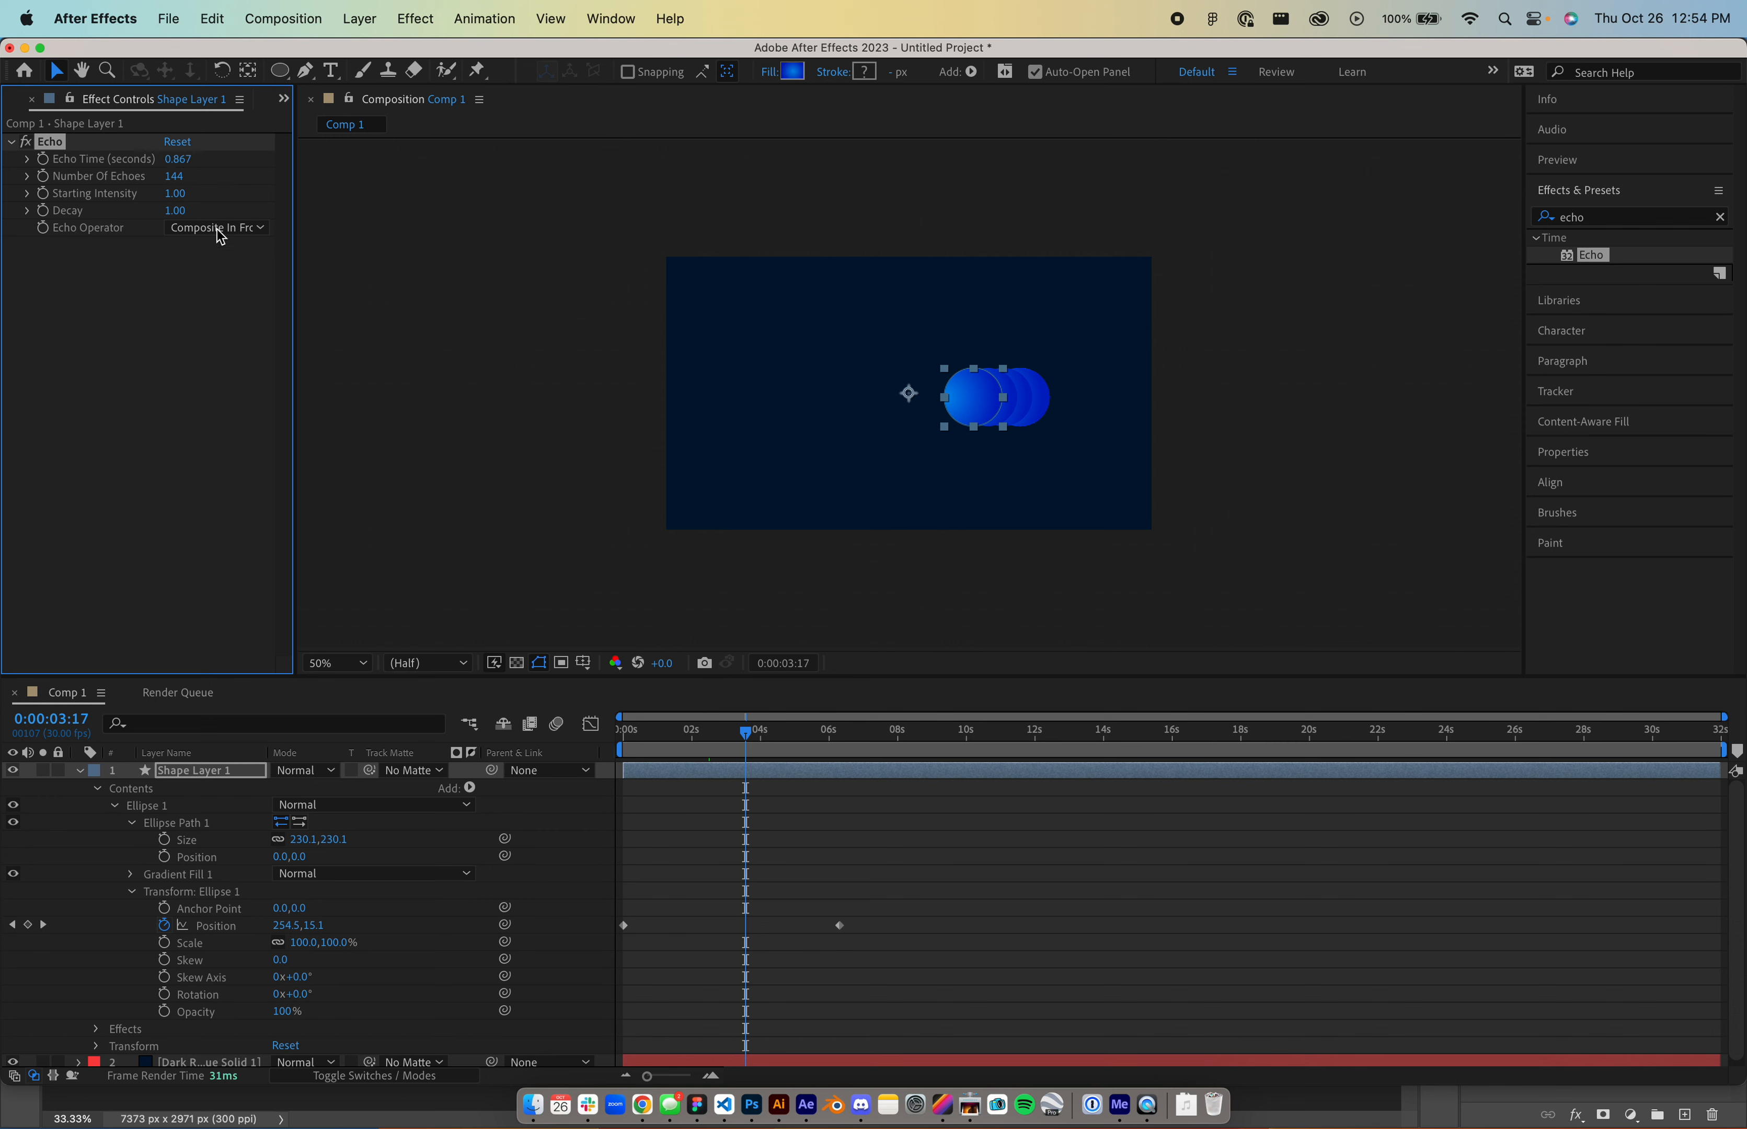
drag(746, 741, 572, 749)
mouse_move(175, 160)
mouse_down()
mouse_move(140, 164)
mouse_move(163, 162)
mouse_up()
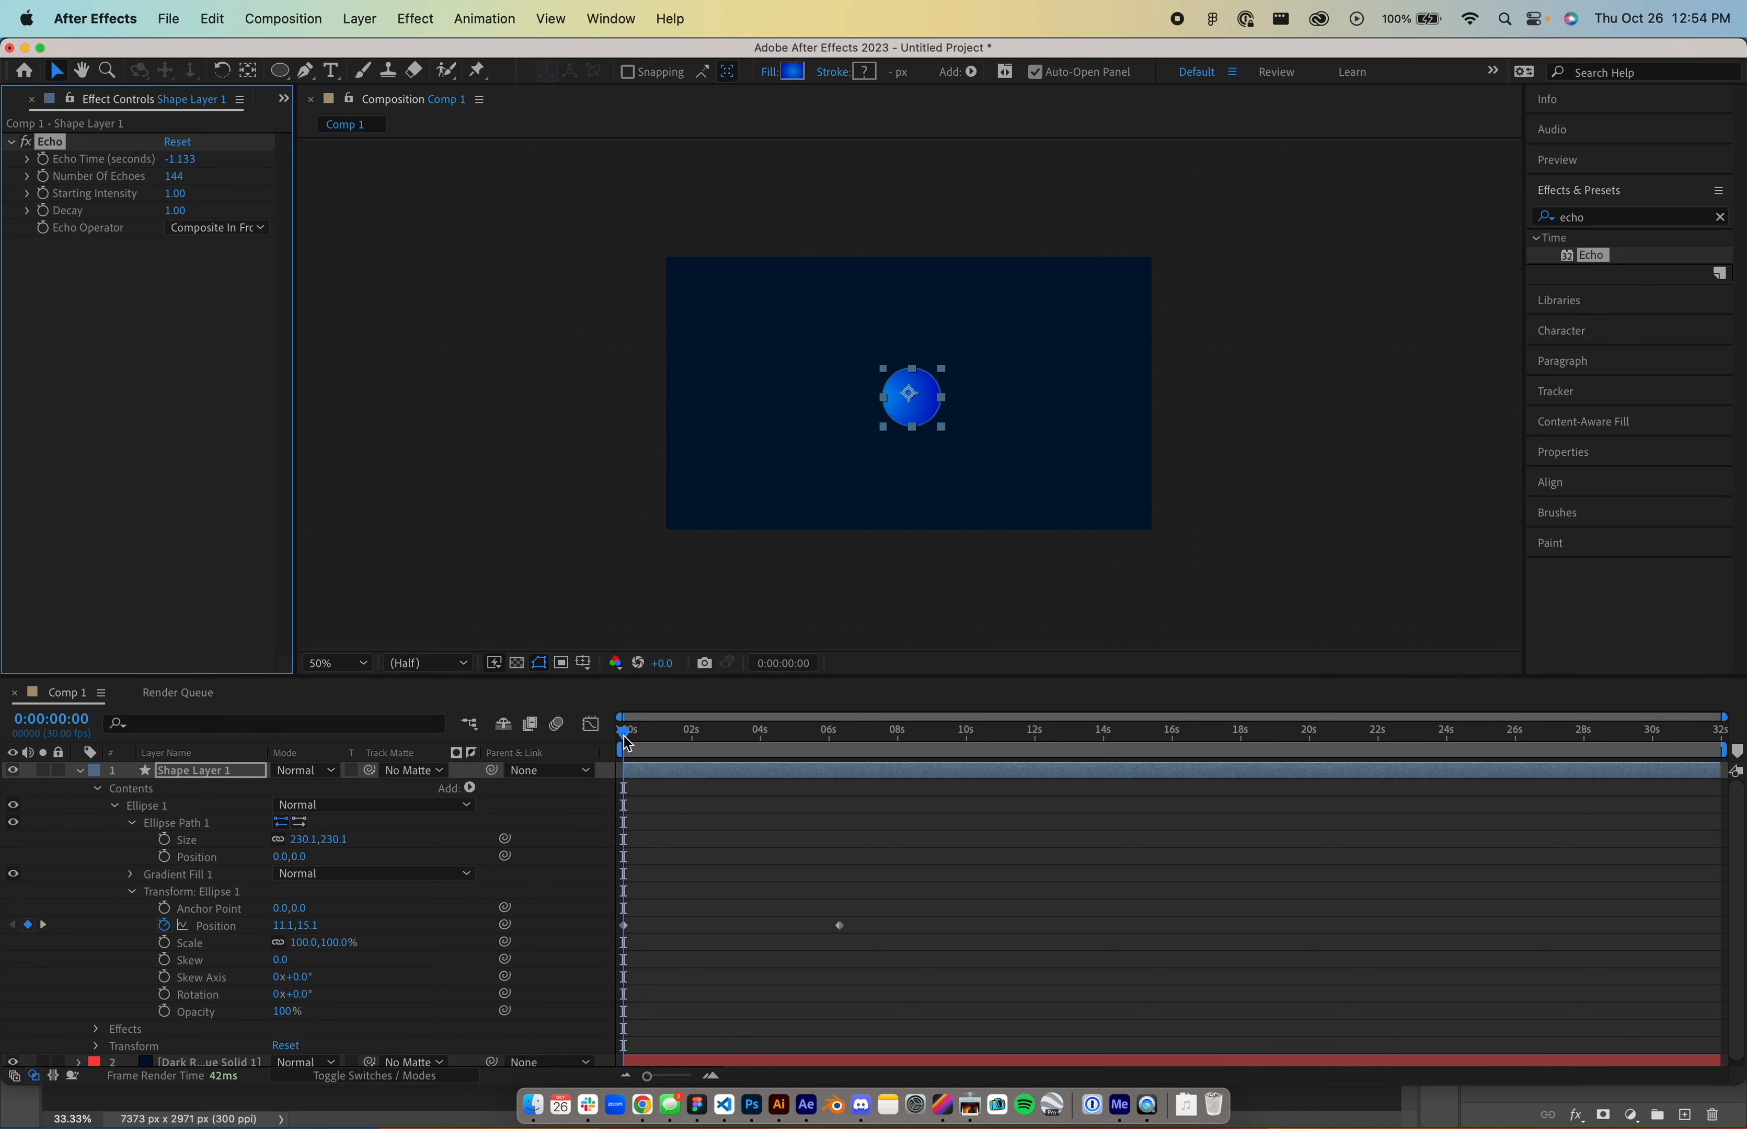
drag(661, 733, 846, 735)
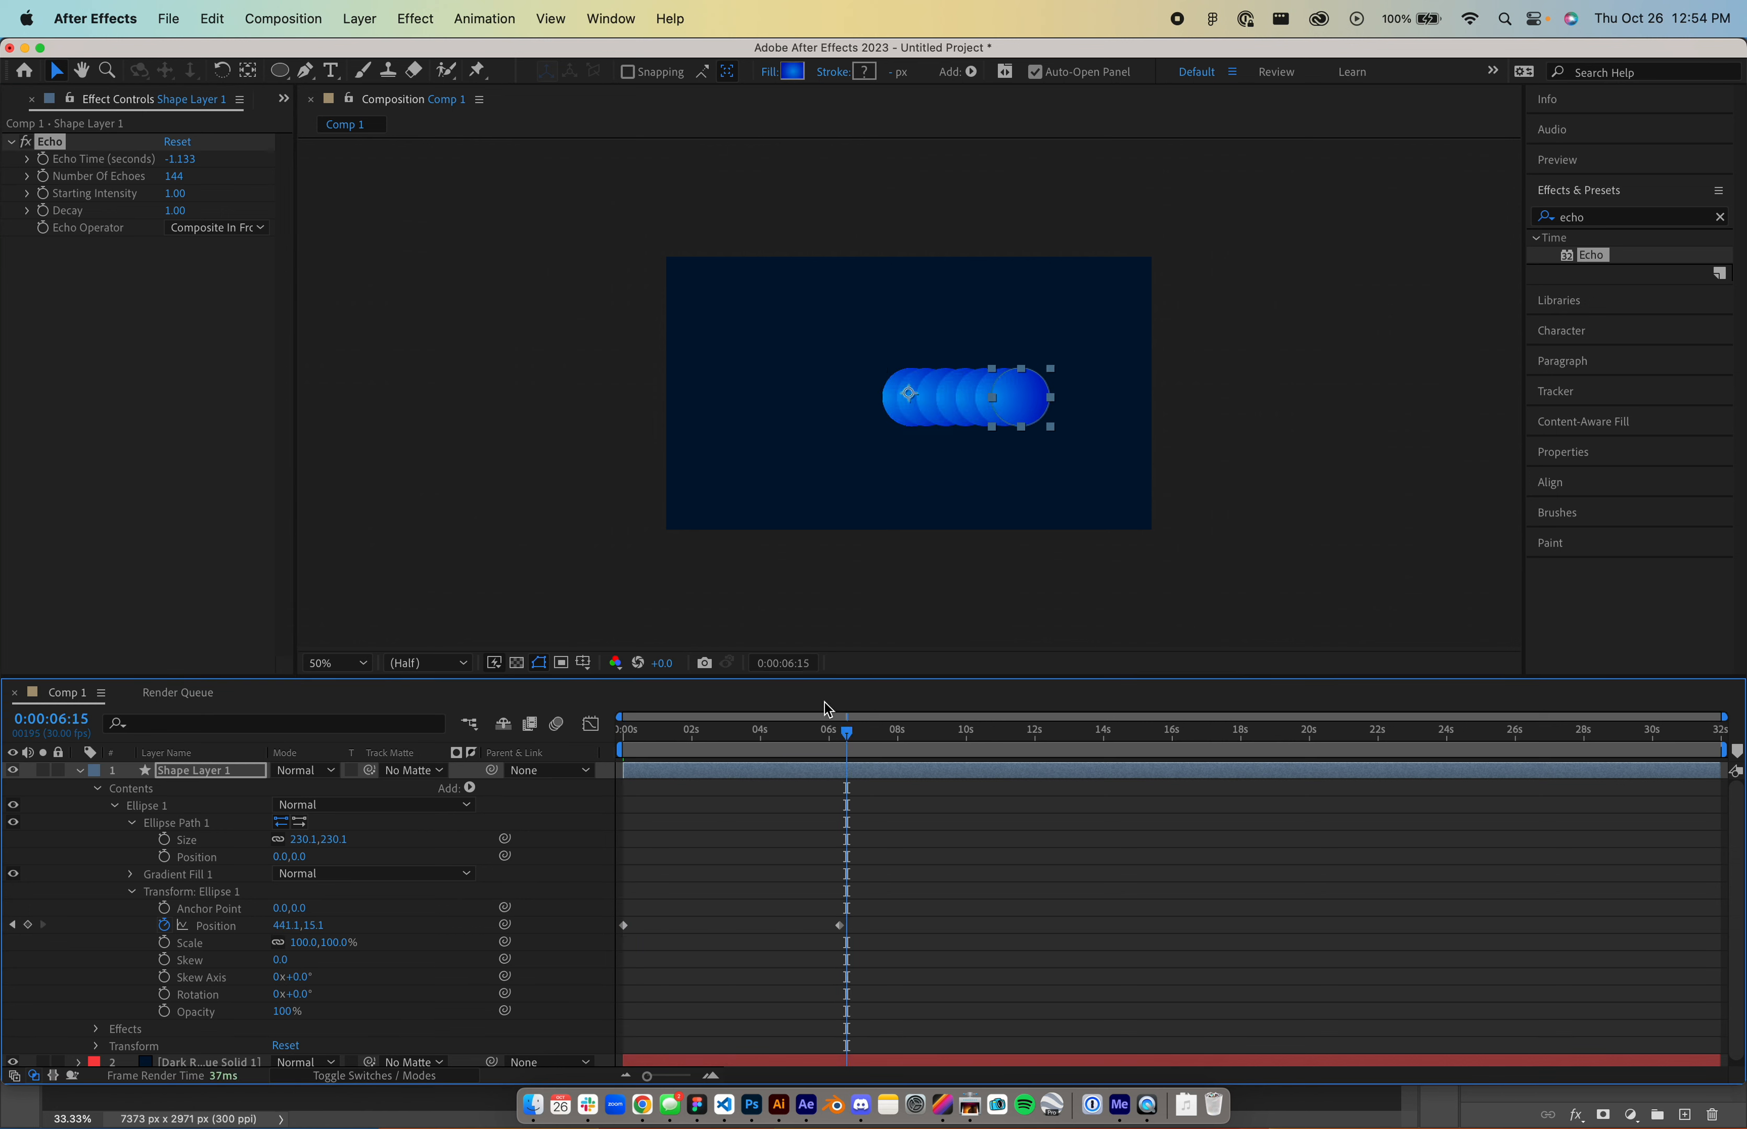
- Settle on 26 echoes and an Echo Time of -0.333 for a capsule trail
click(177, 176)
drag(177, 176, 1, 163)
drag(1, 169, 20, 177)
drag(176, 160, 181, 160)
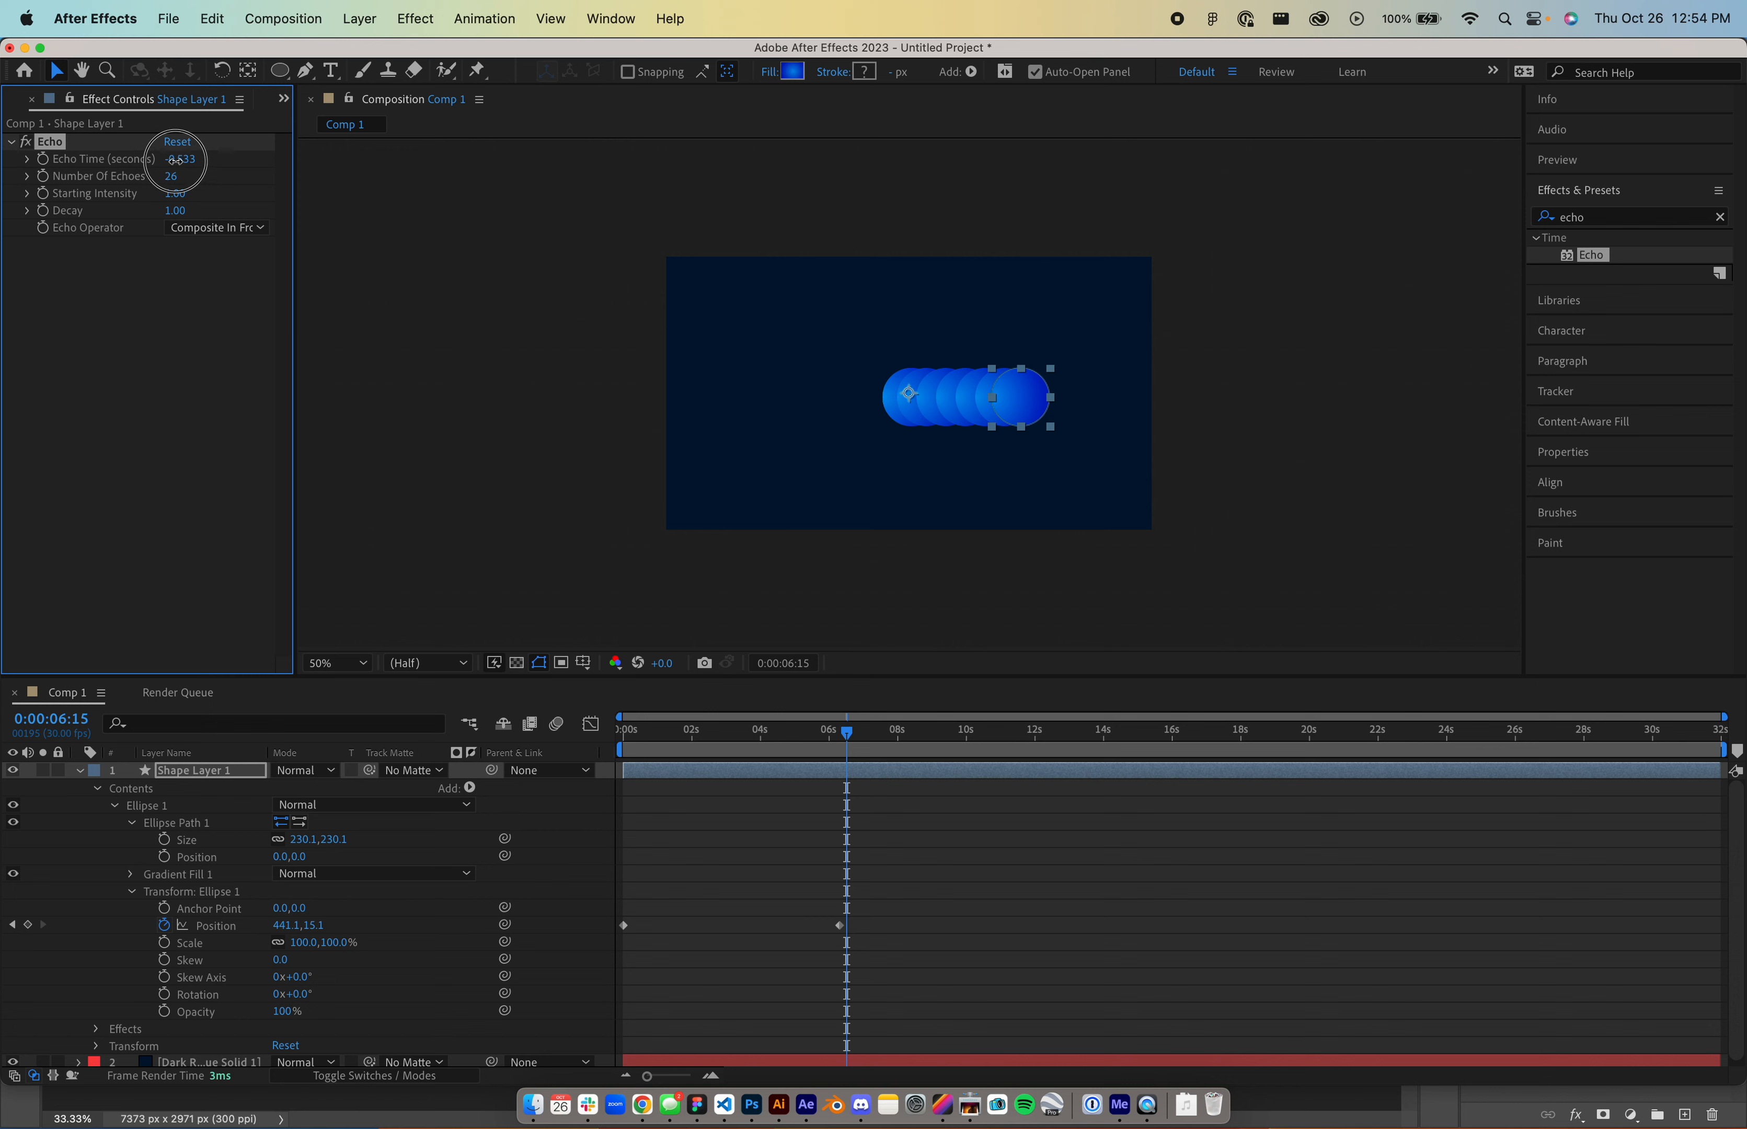
right_click(178, 159)
click(178, 160)
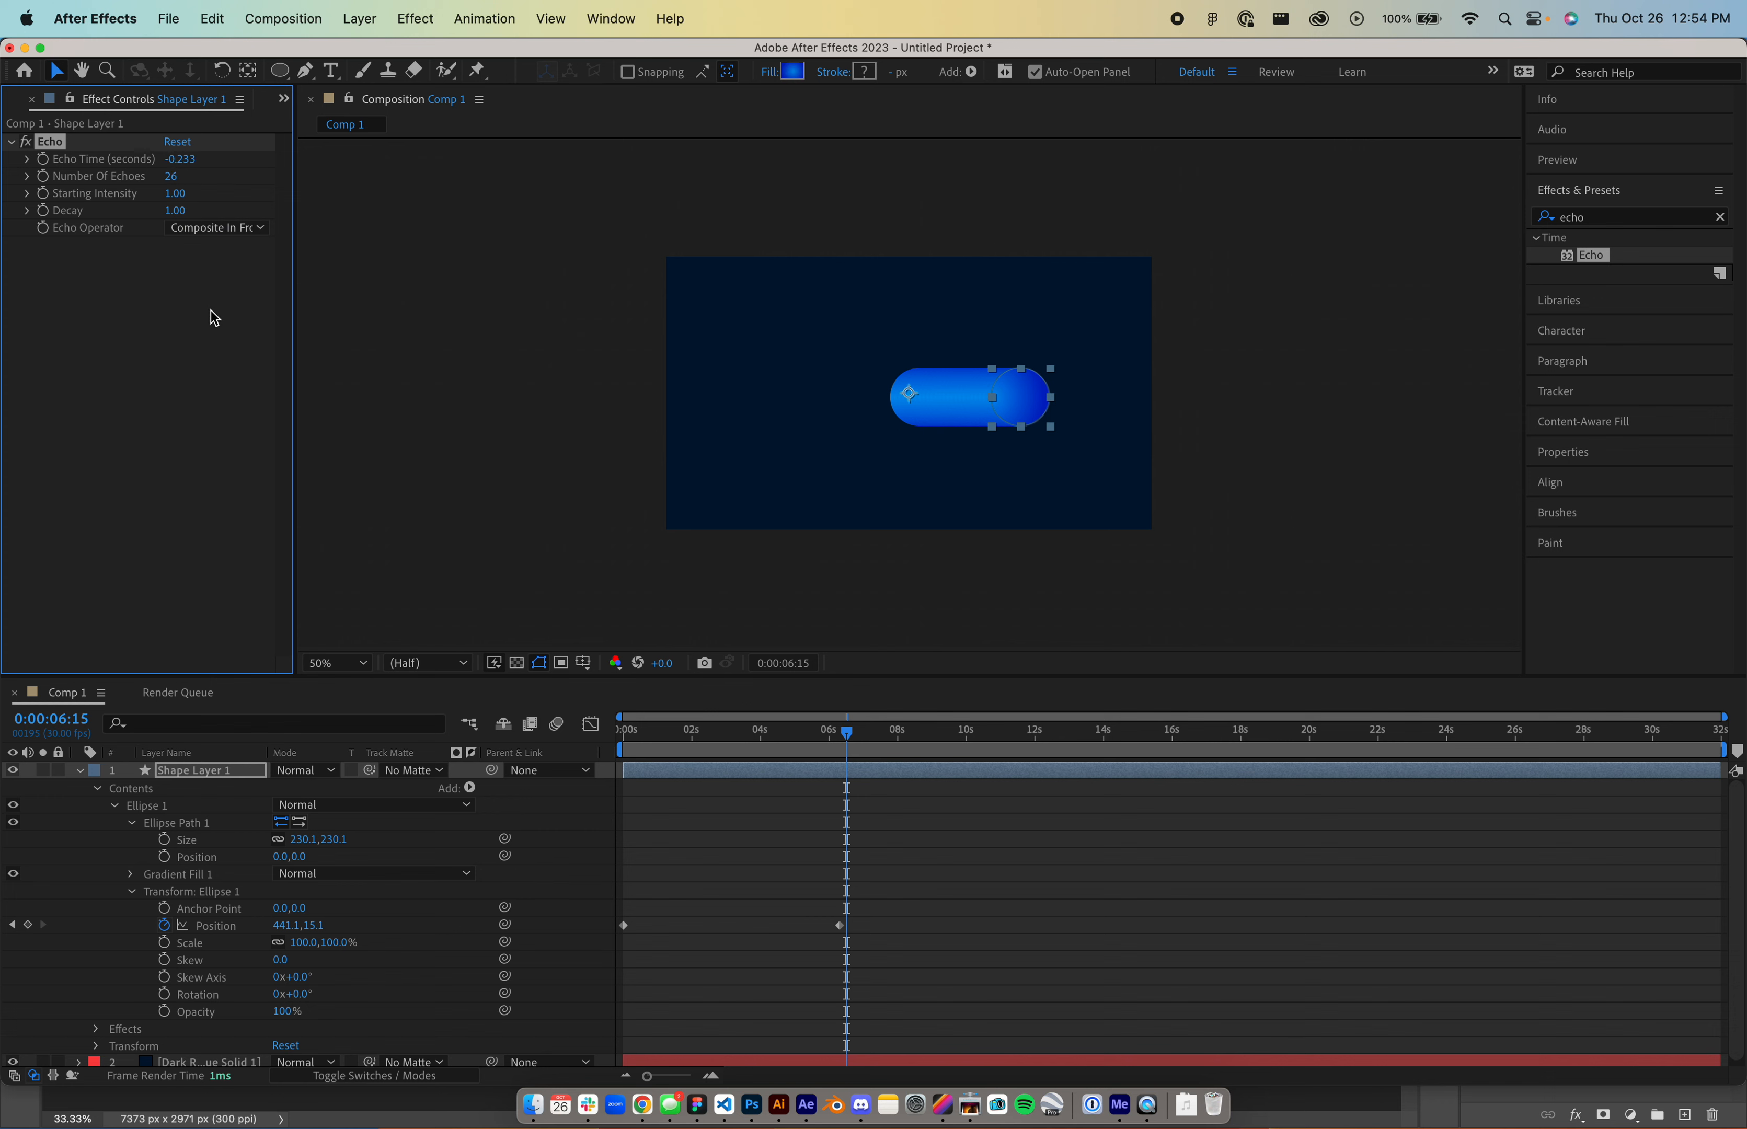
click(176, 318)
drag(177, 160, 182, 161)
- Enter an Echo Time of -0.02 and raise Number Of Echoes to 214
scroll(835, 409, up, 4)
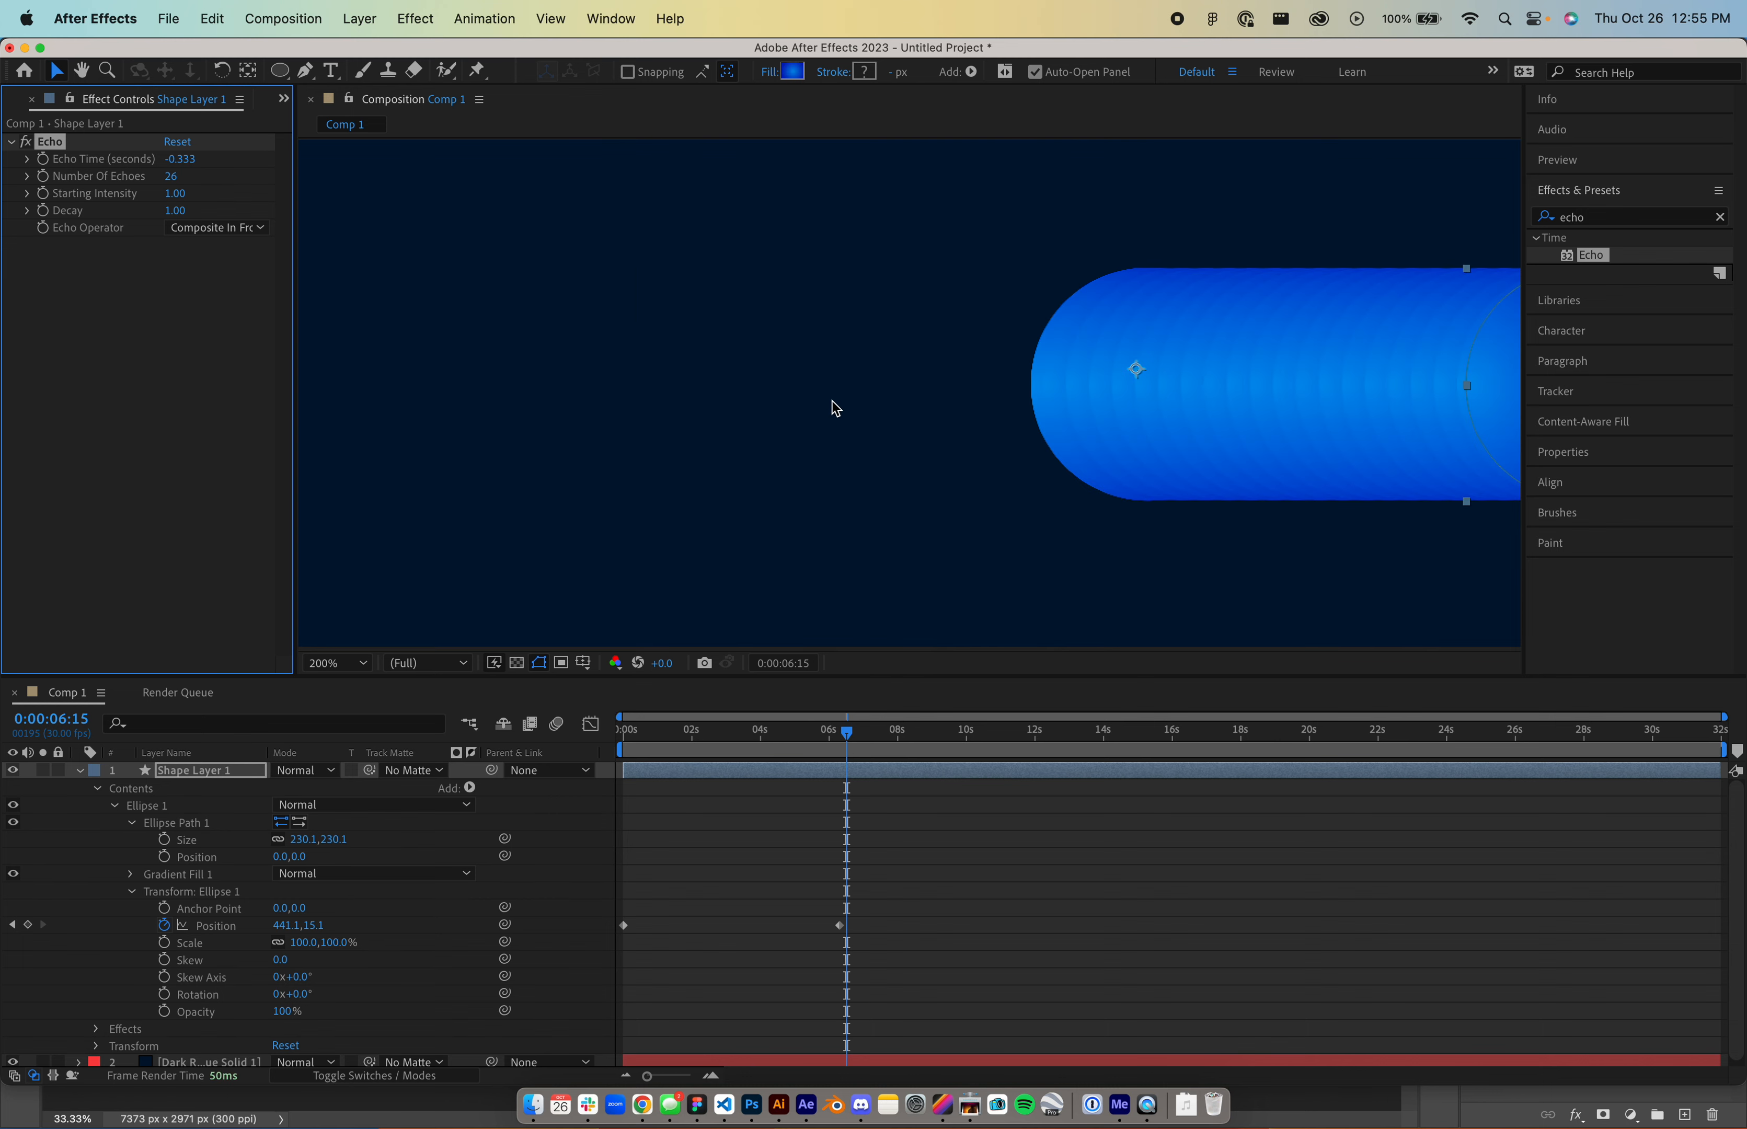
click(179, 158)
text(-0.02)
key(Return)
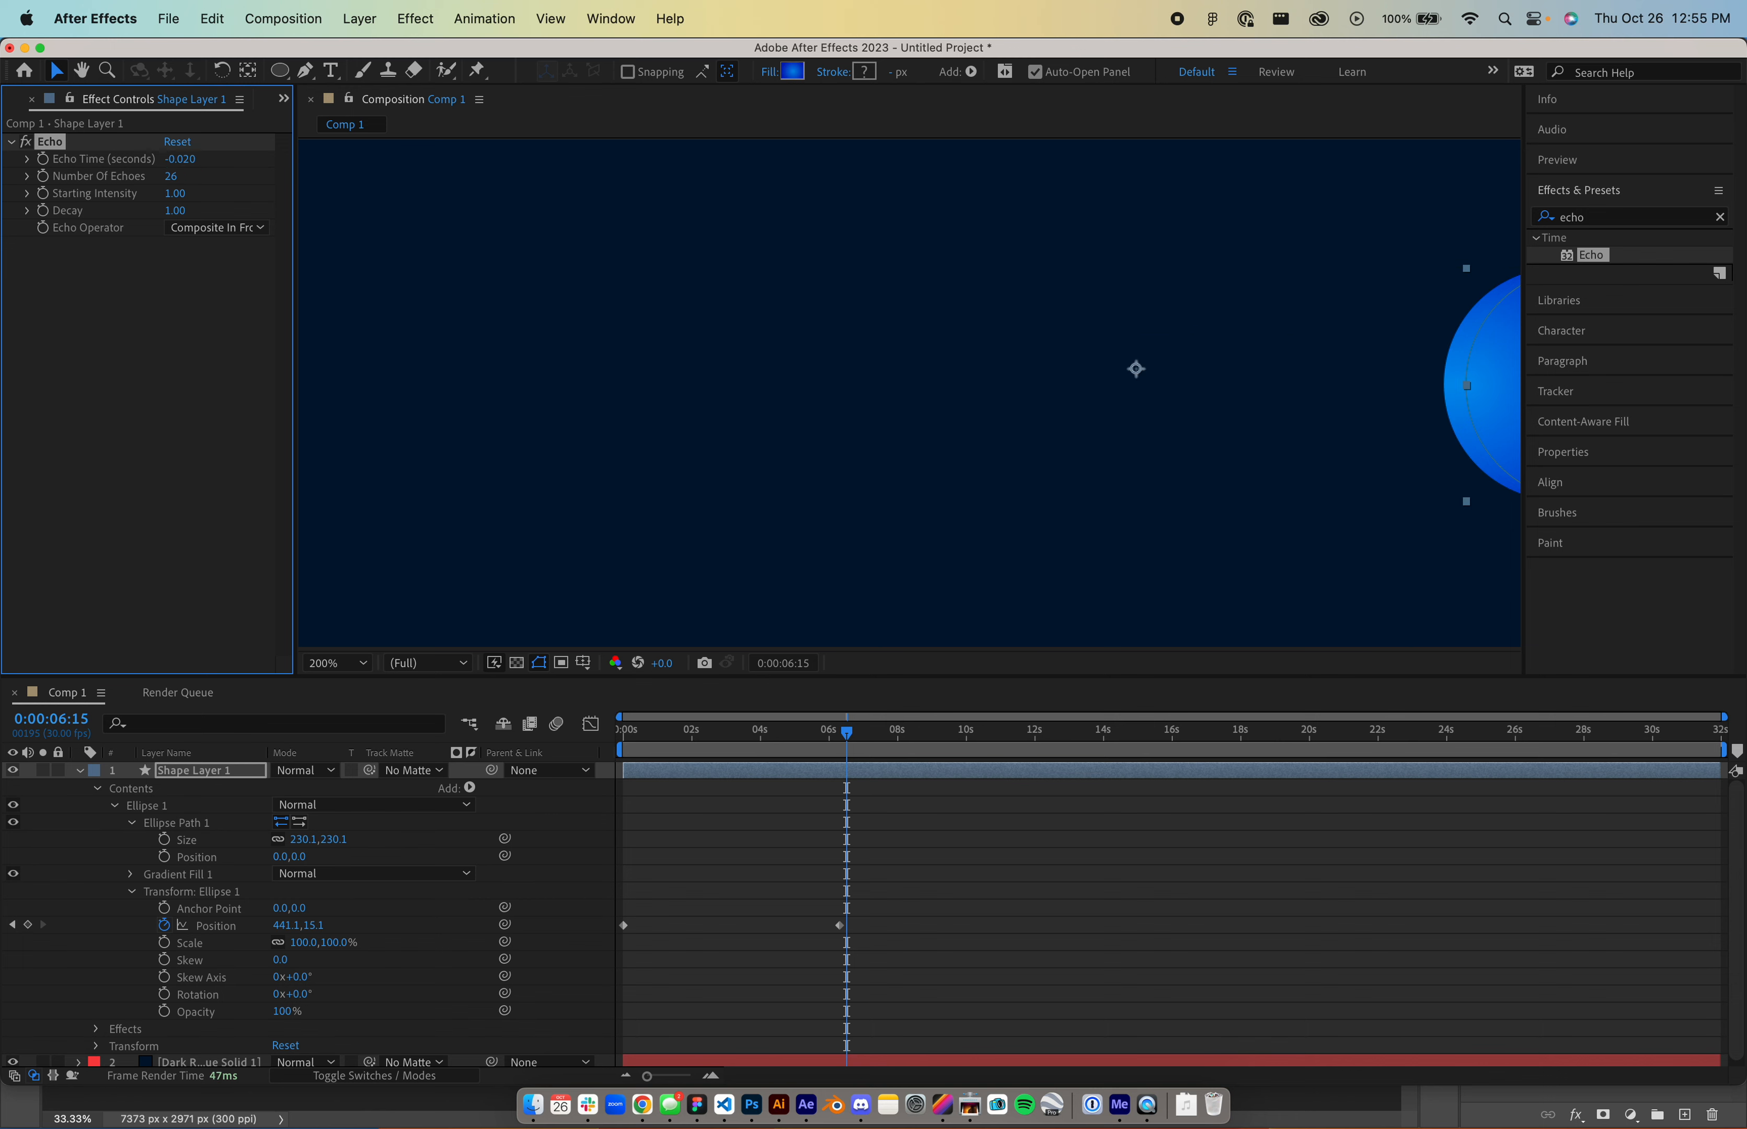
click(983, 313)
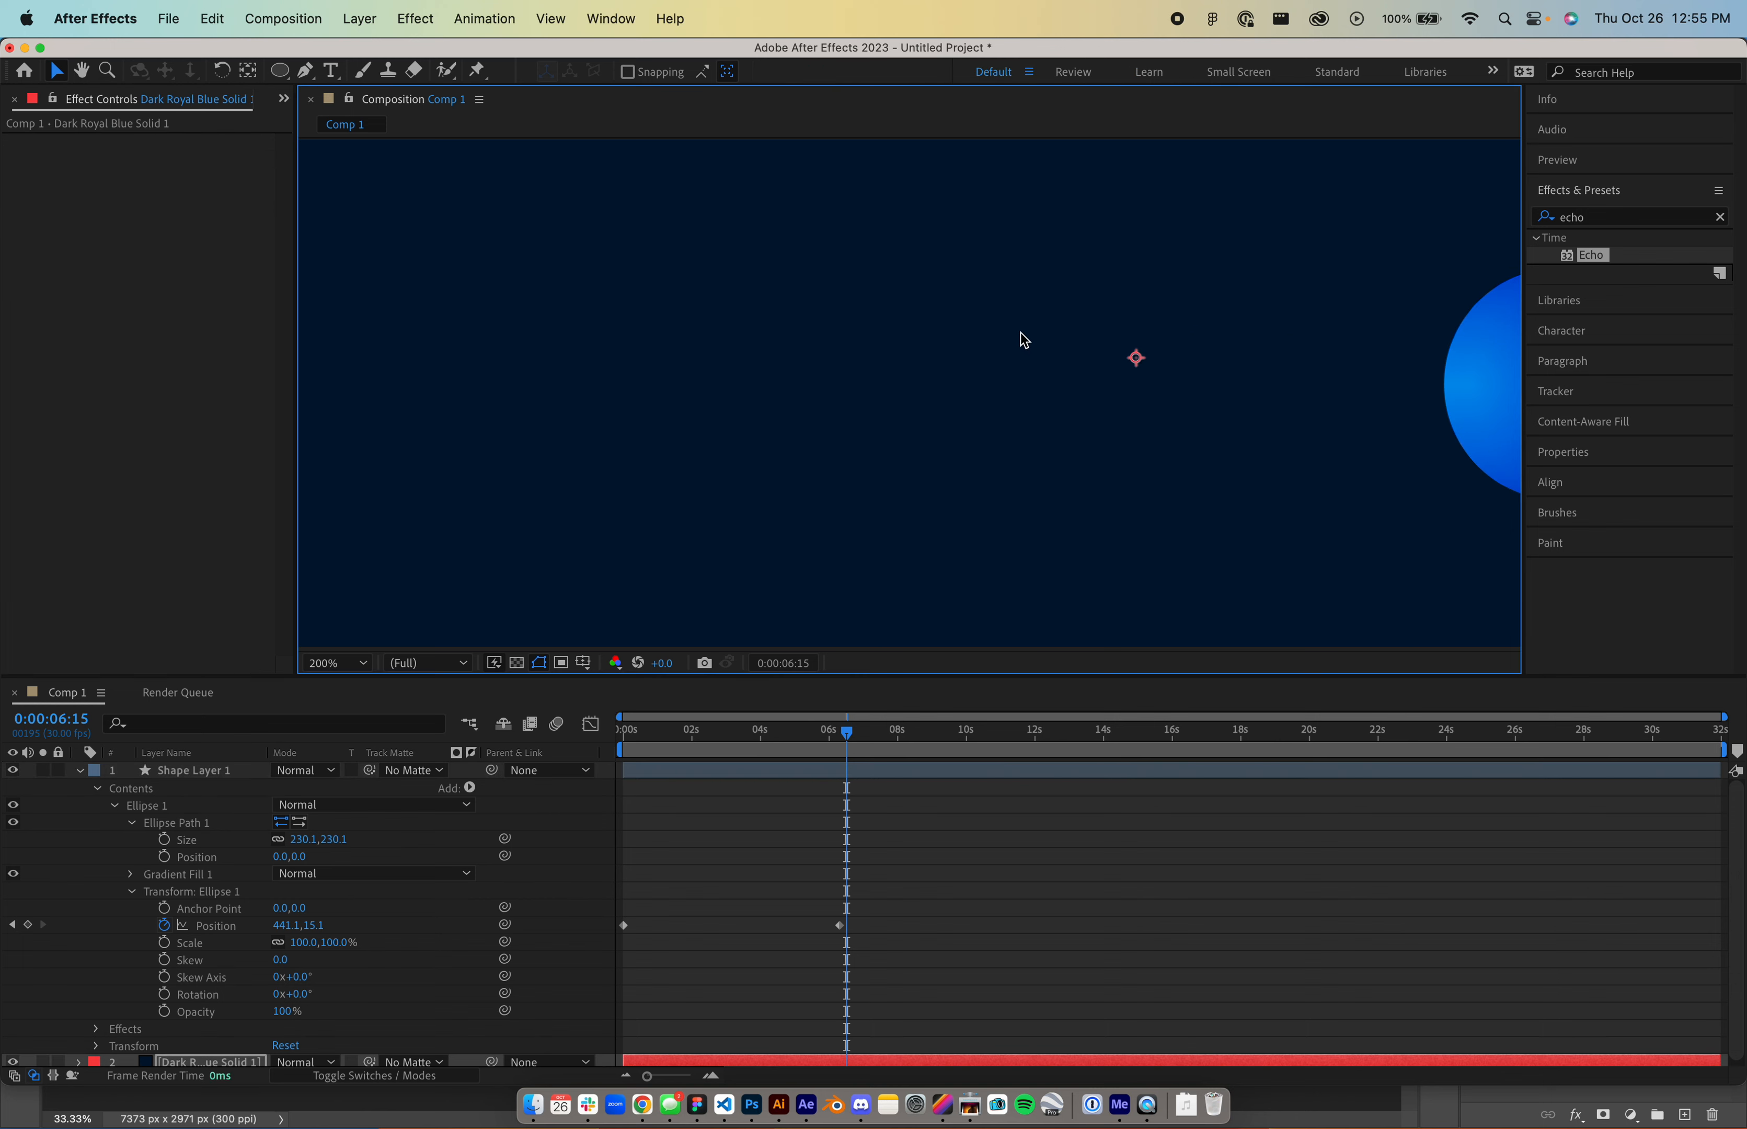
drag(846, 749, 771, 727)
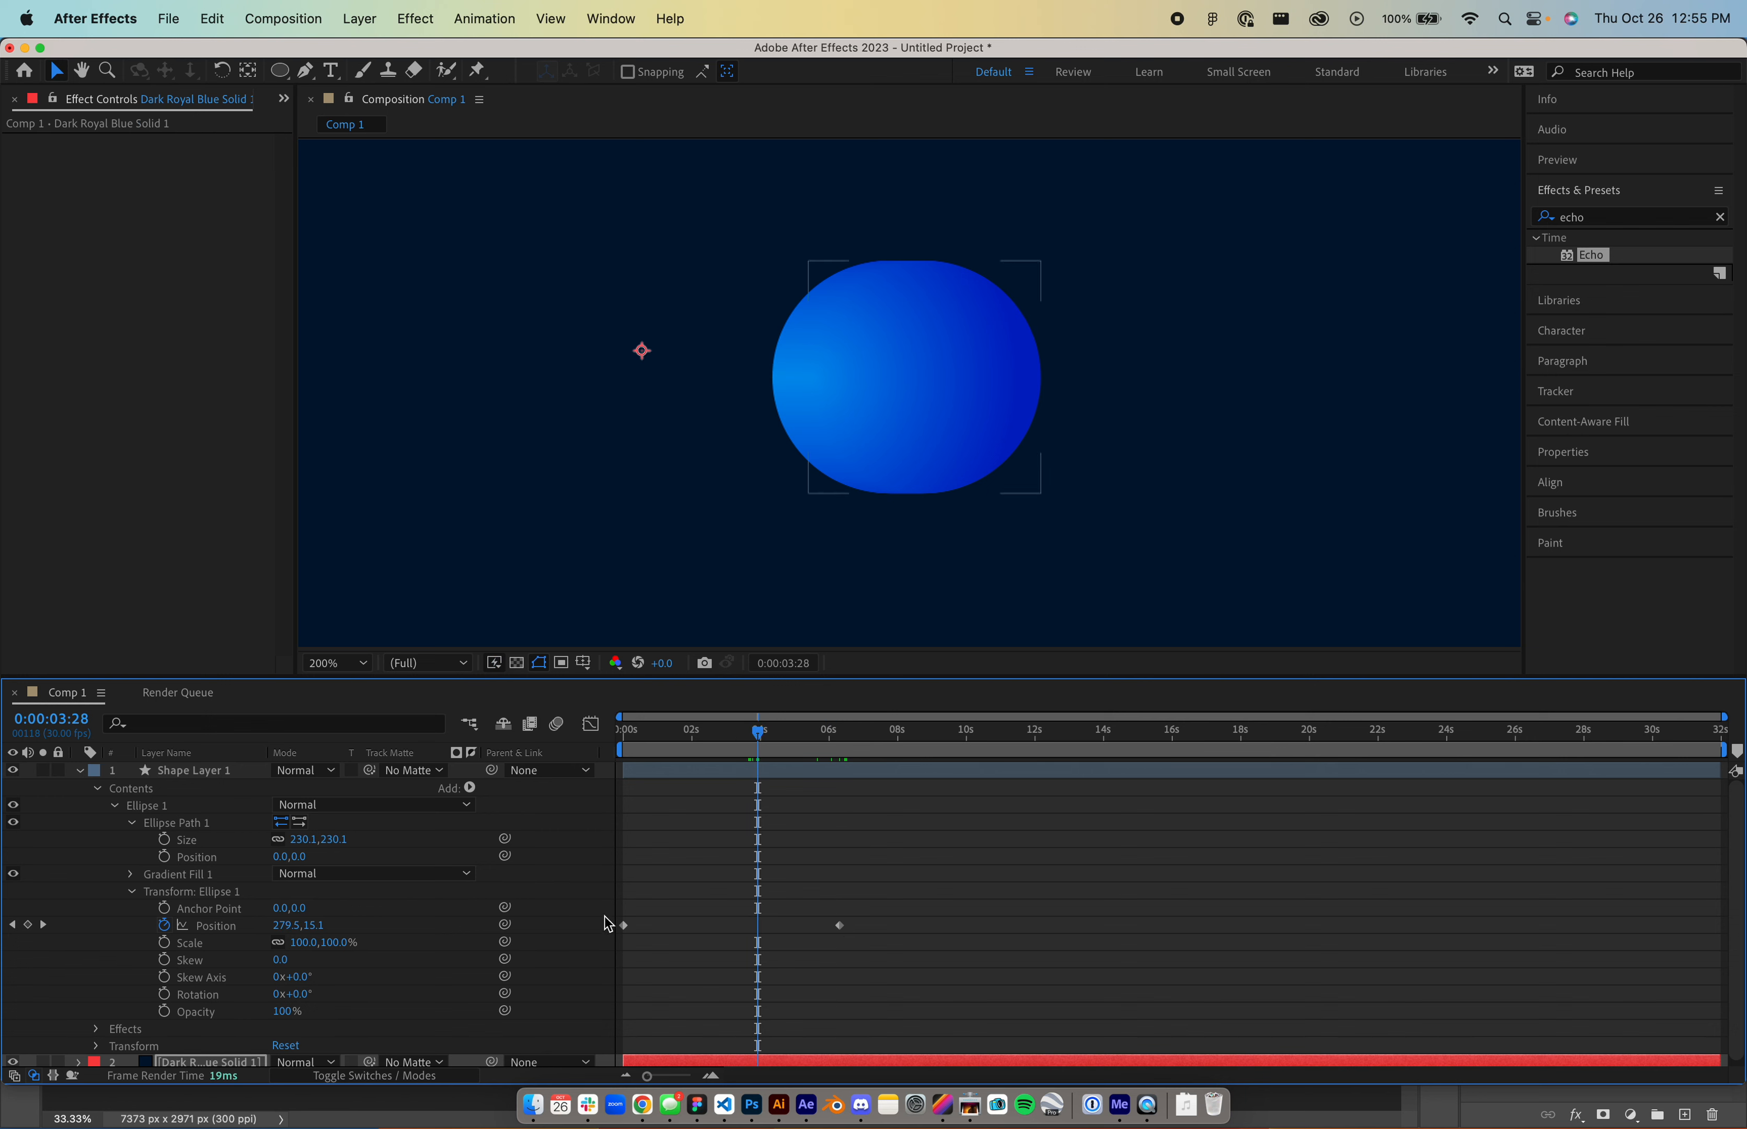
click(760, 777)
drag(169, 172, 572, 403)
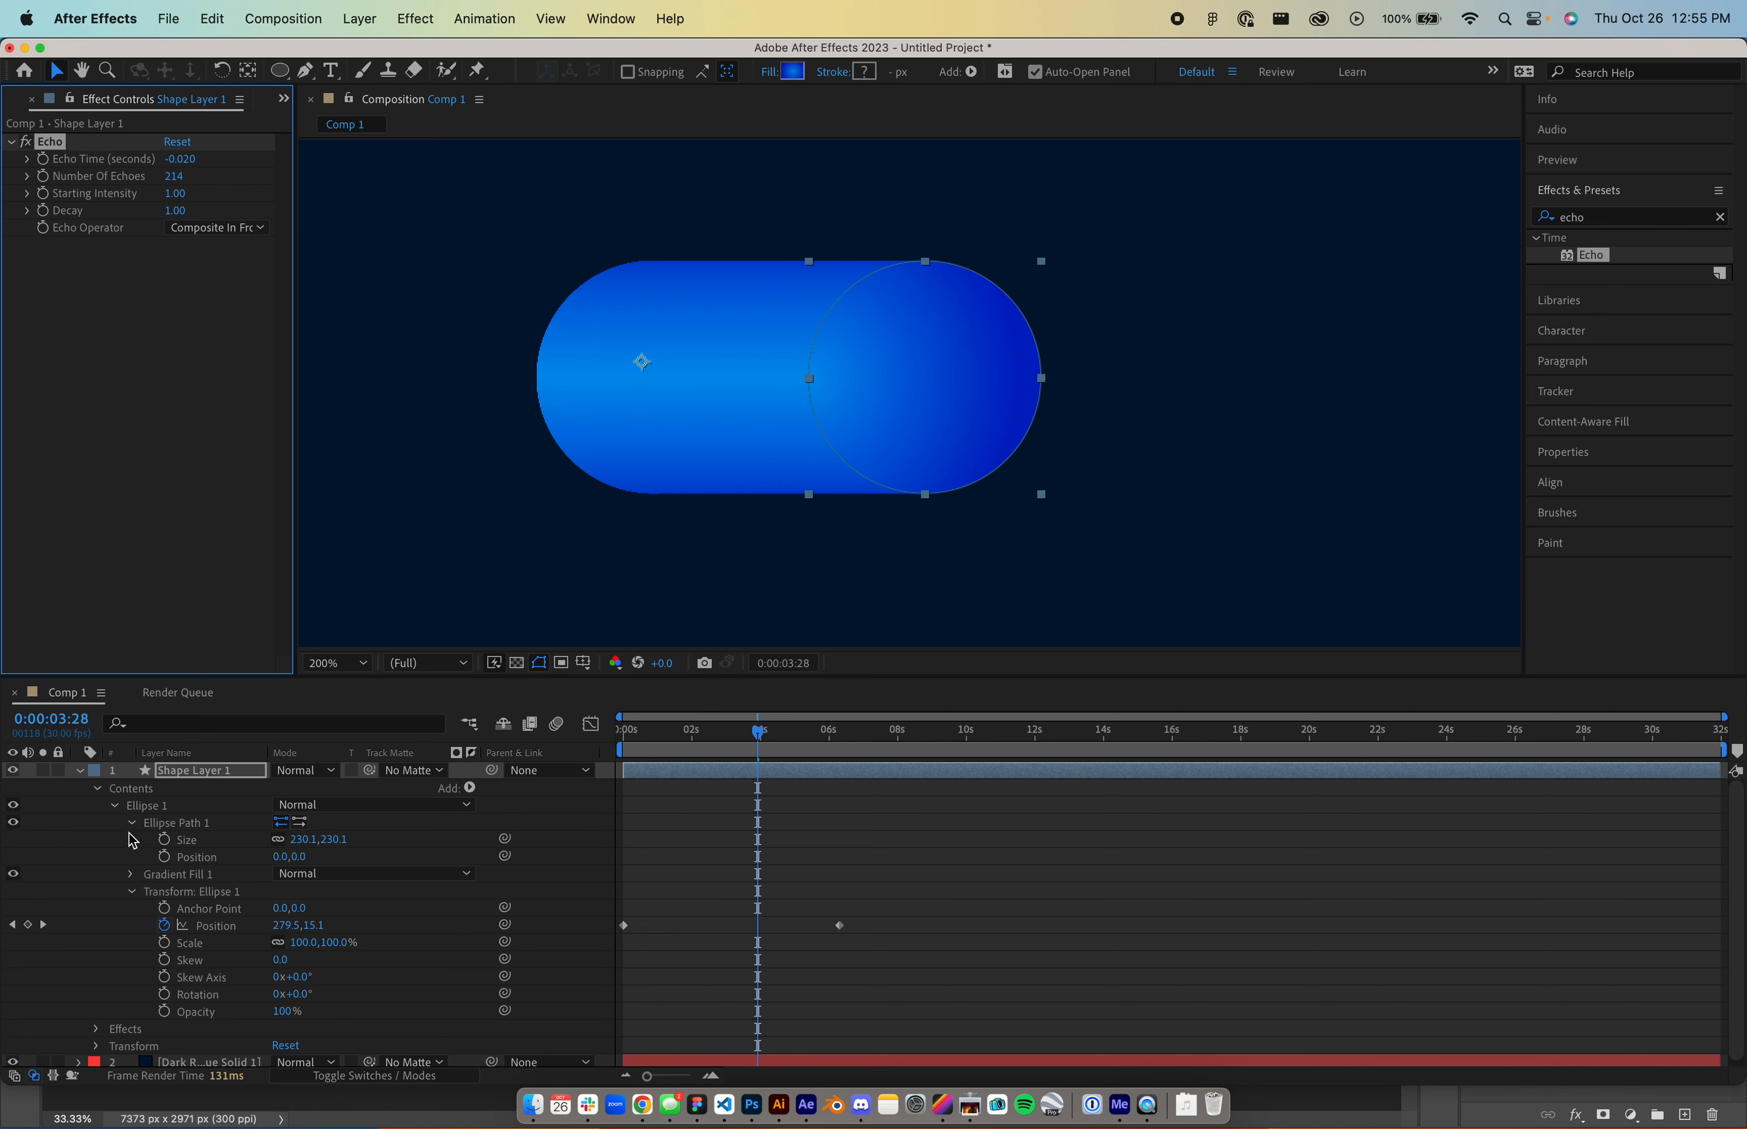
- Add a Position keyframe at 0:00:10:13 moving the circle down to 441.1,286.1, then switch apps
click(379, 604)
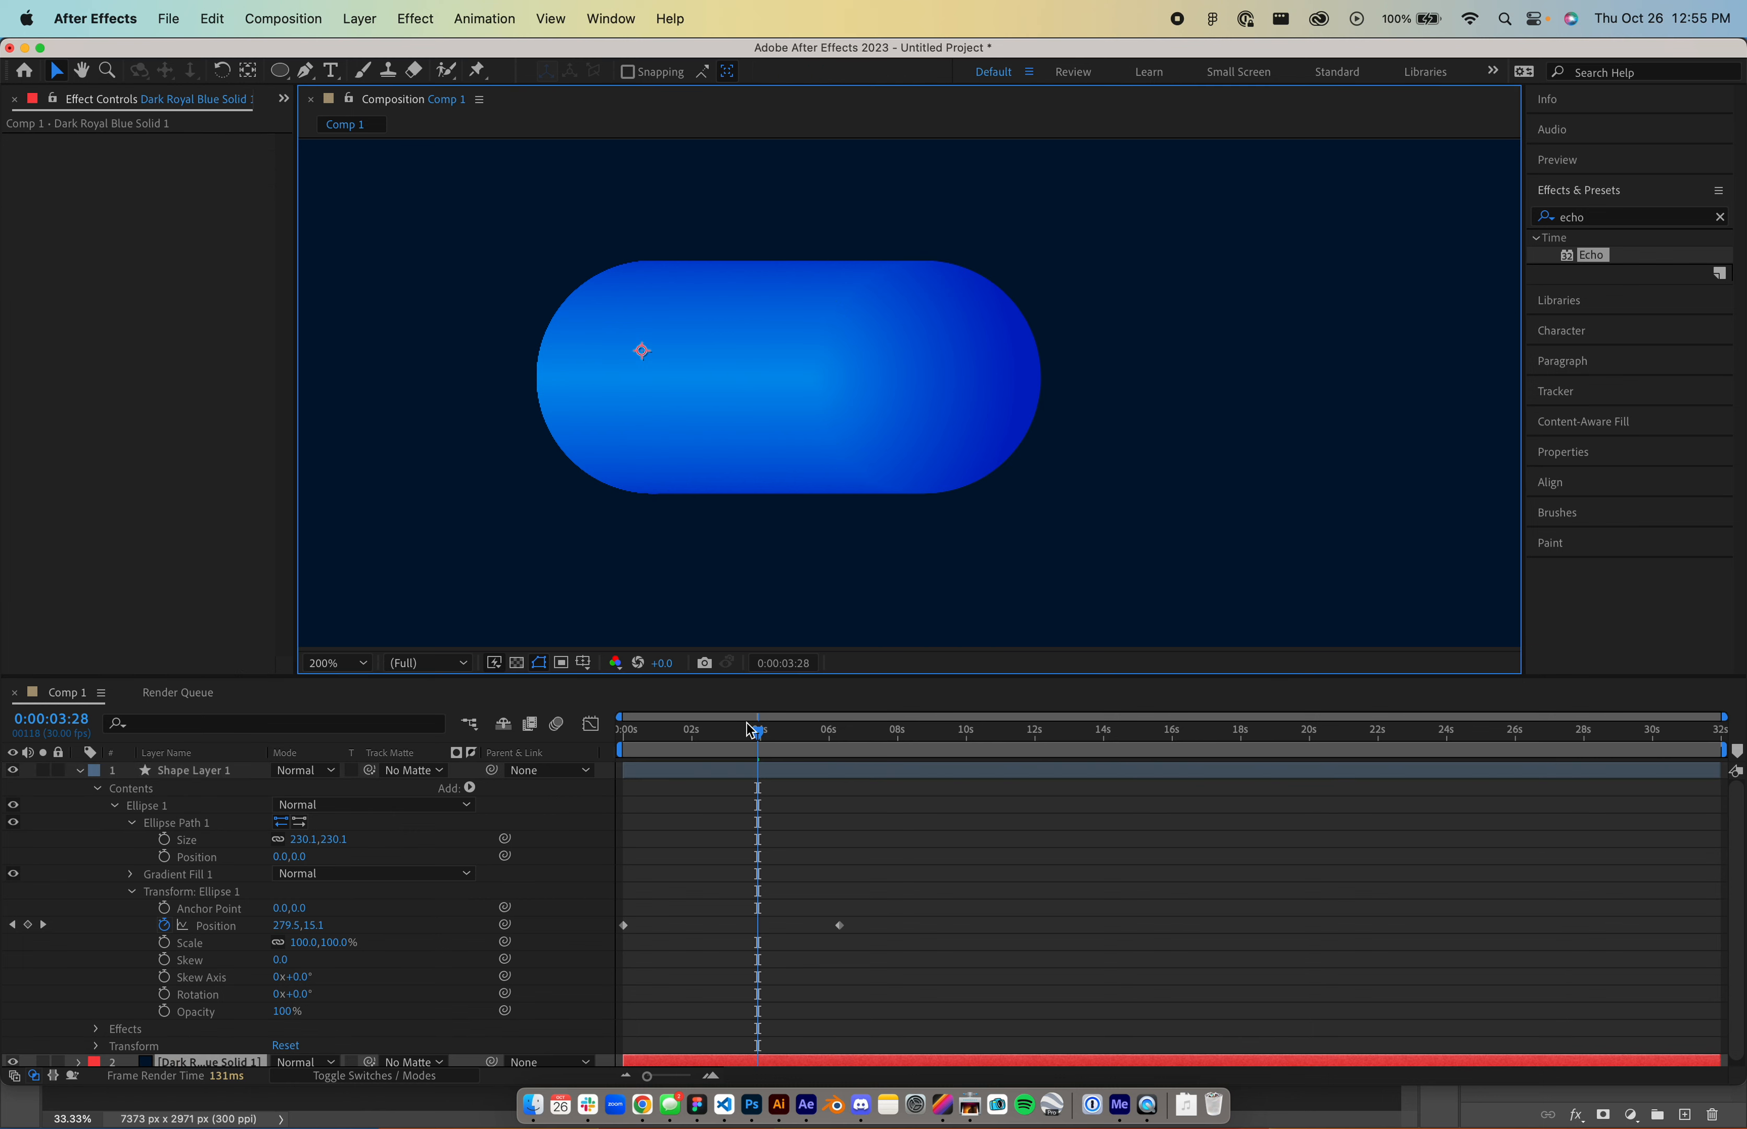
drag(750, 730, 981, 731)
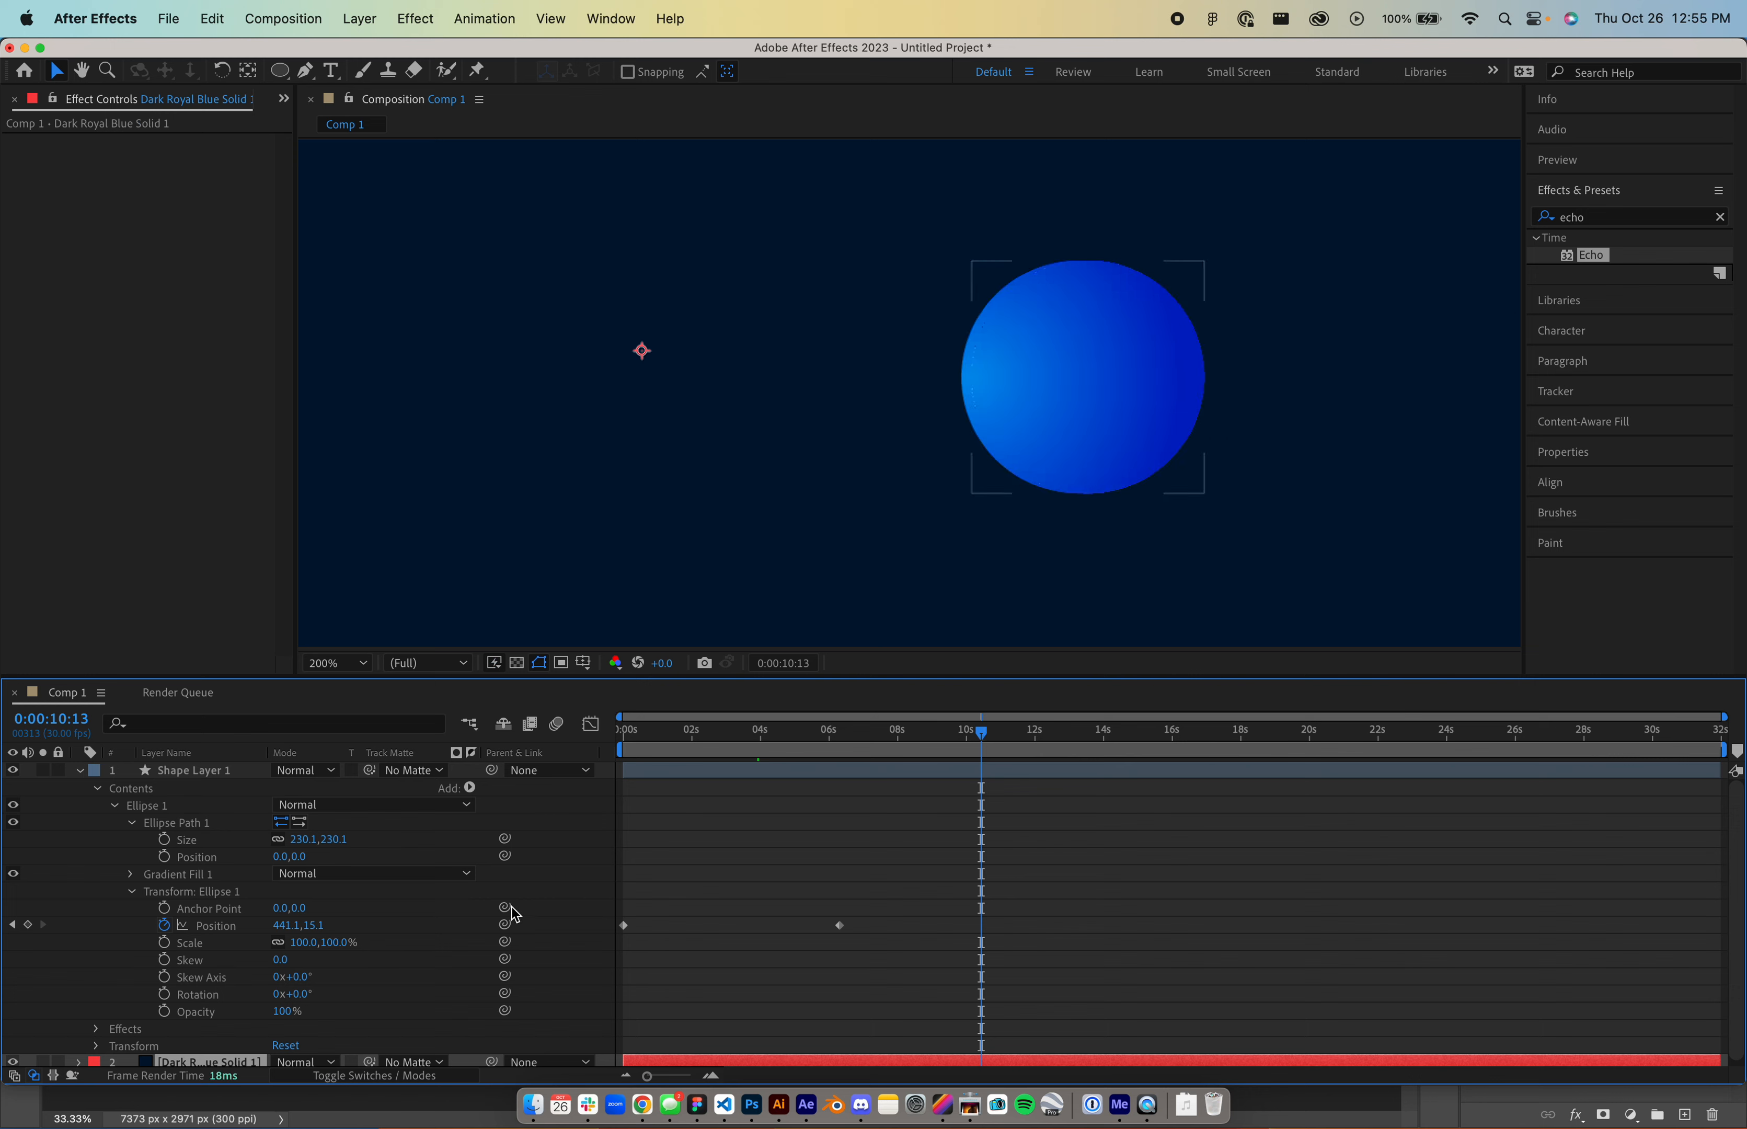
drag(312, 926, 865, 890)
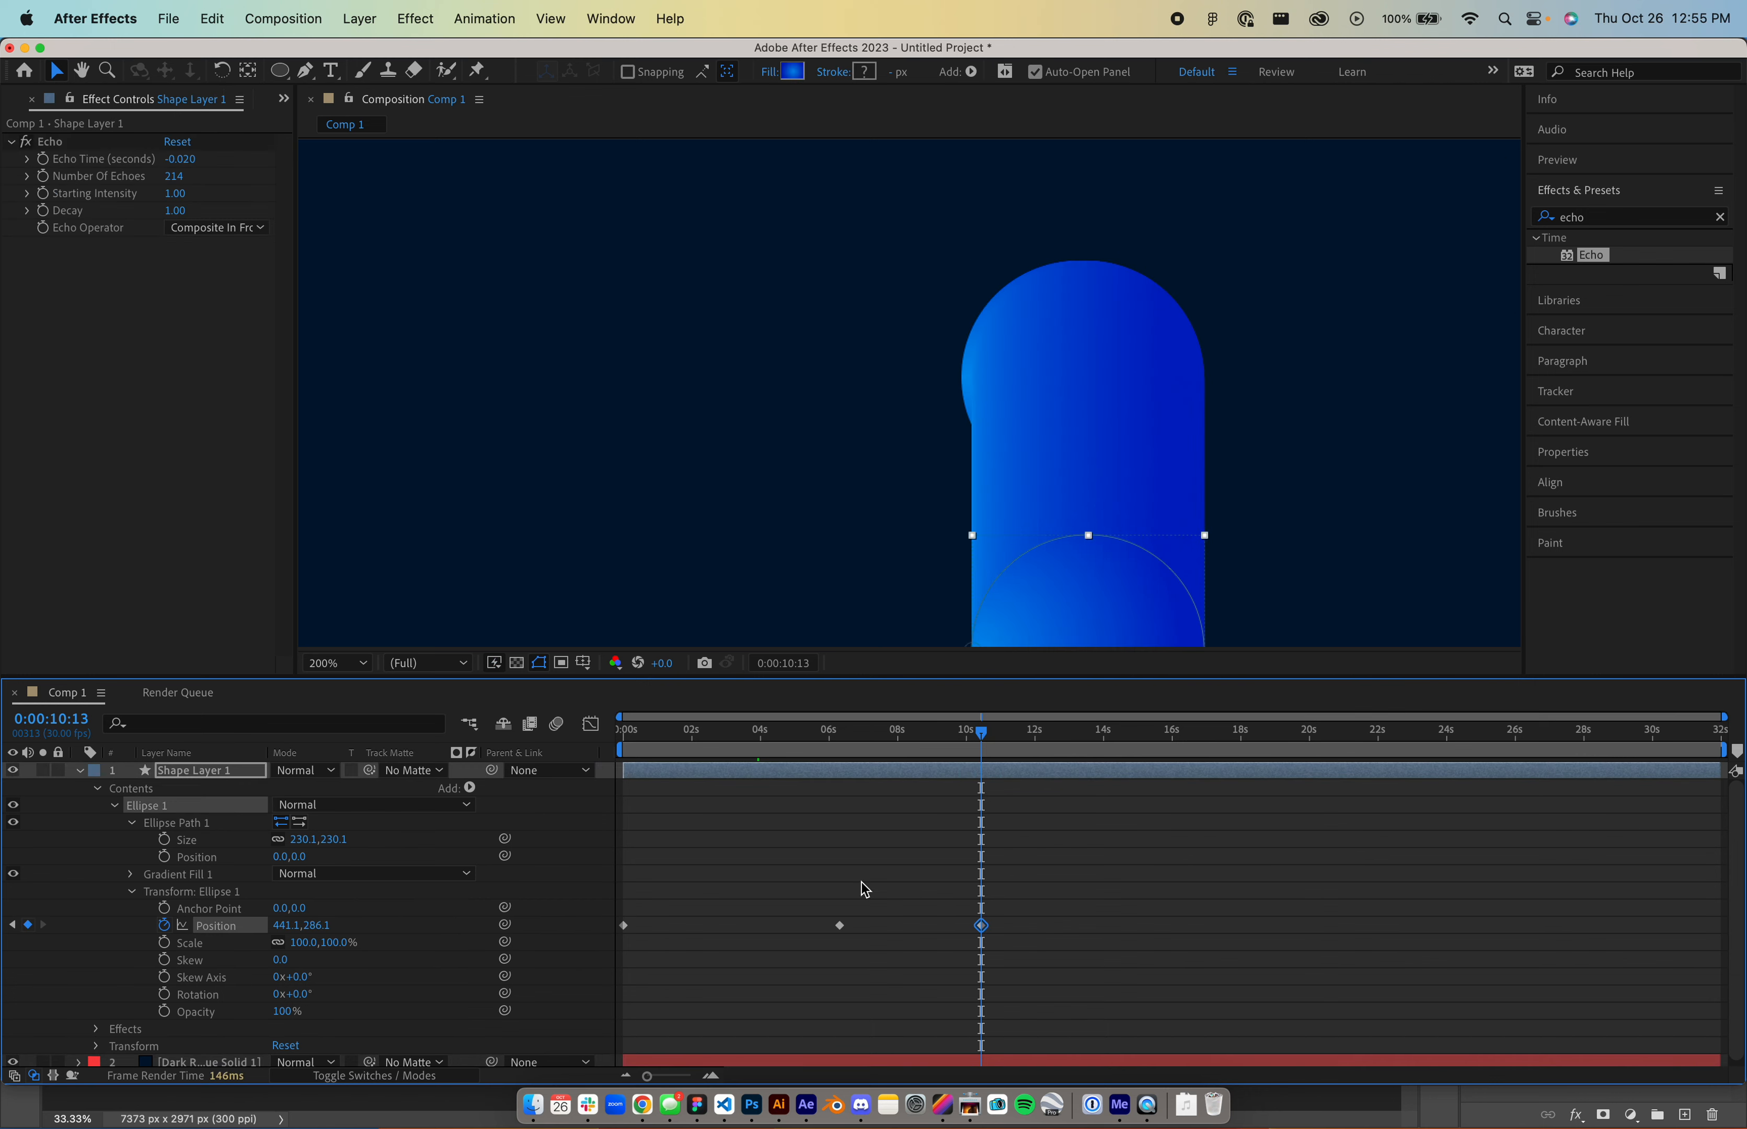
drag(981, 731, 892, 771)
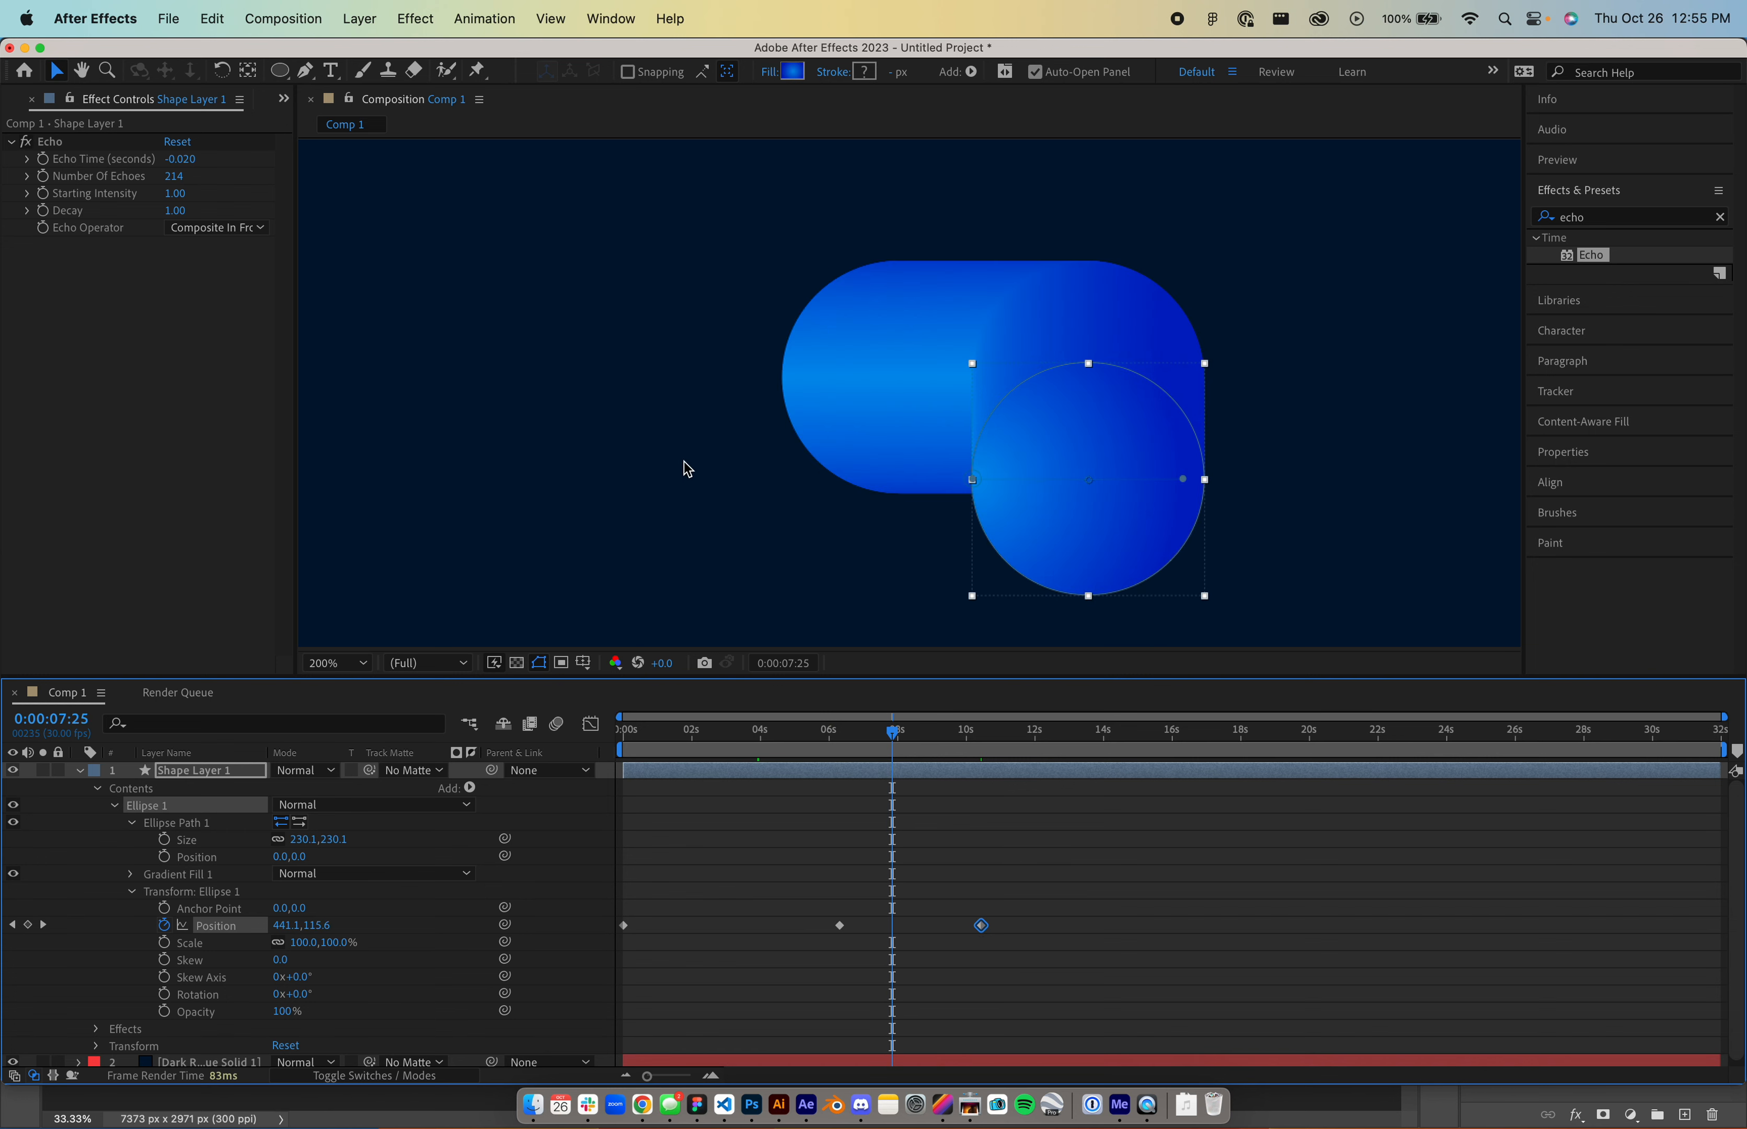
key(ctrl+super+Escape)
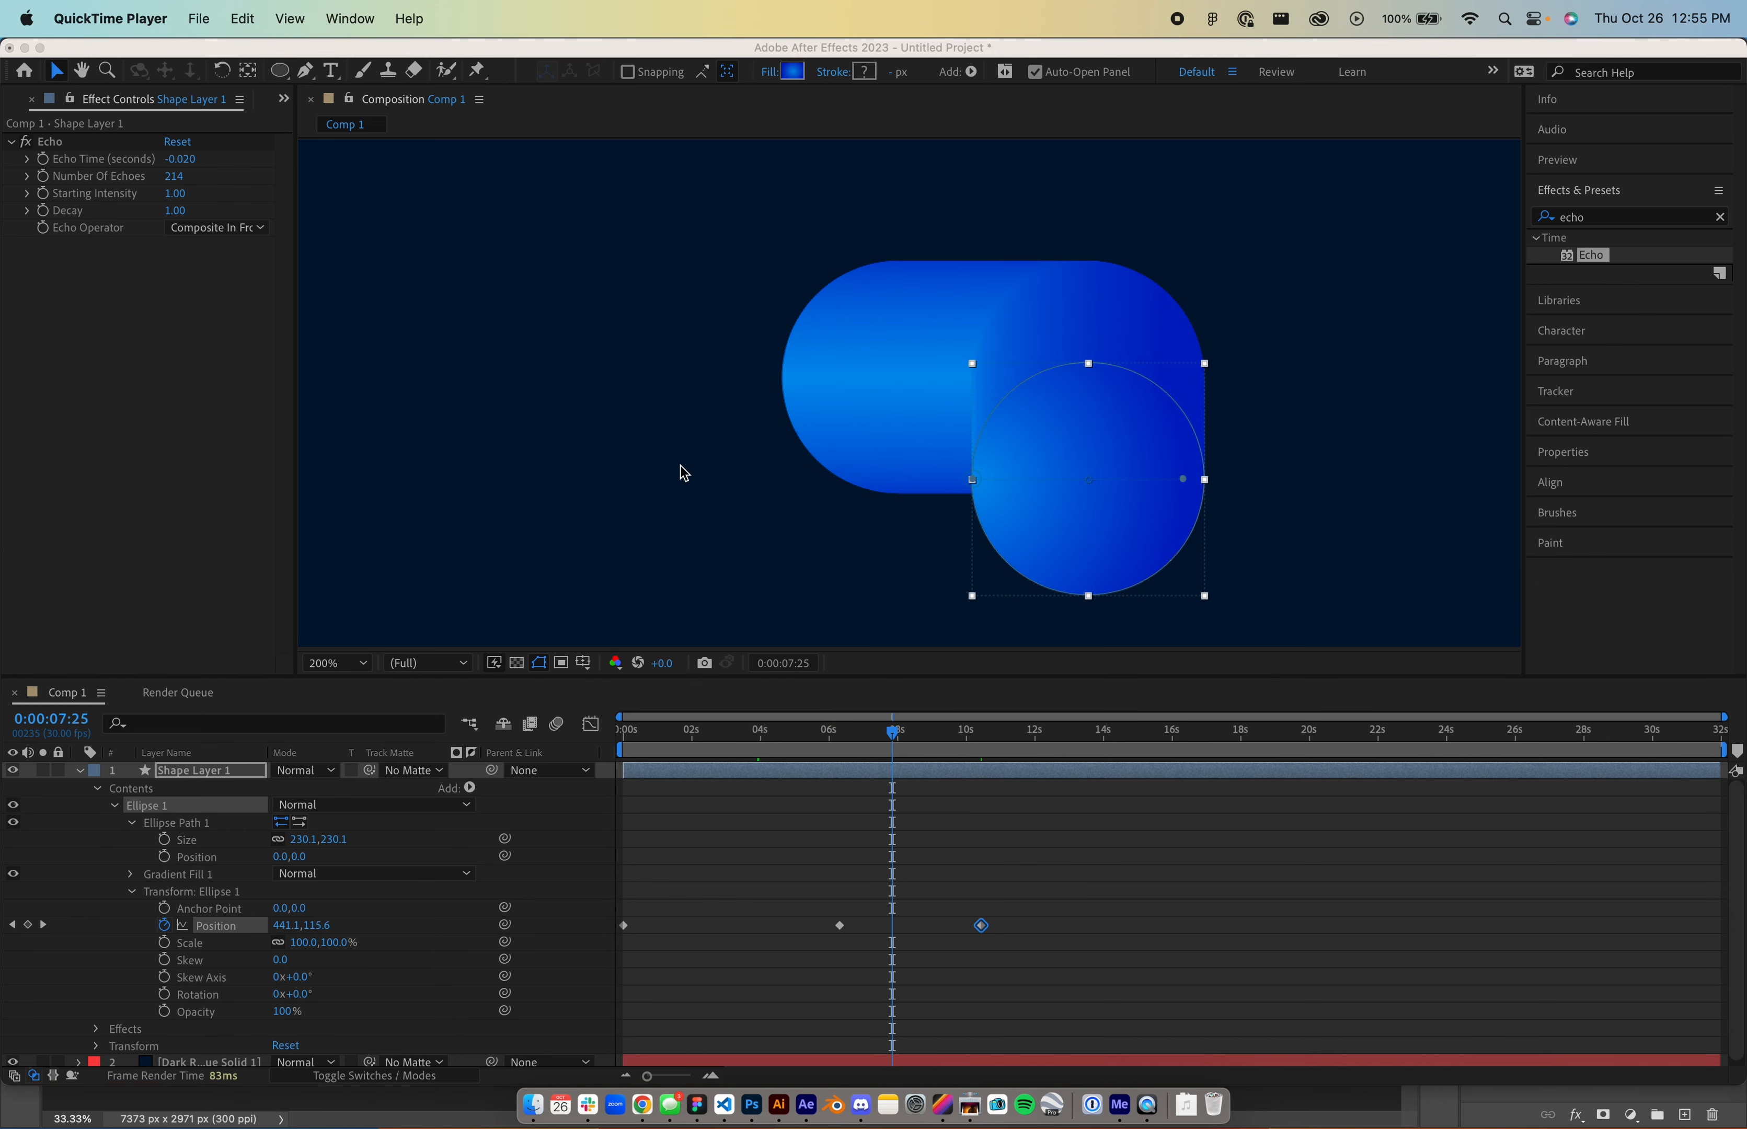
key(super+Tab)
key(super+Tab)
key(super+Tab)
key(super+Tab)
key(super+Tab)
key(super+Tab)
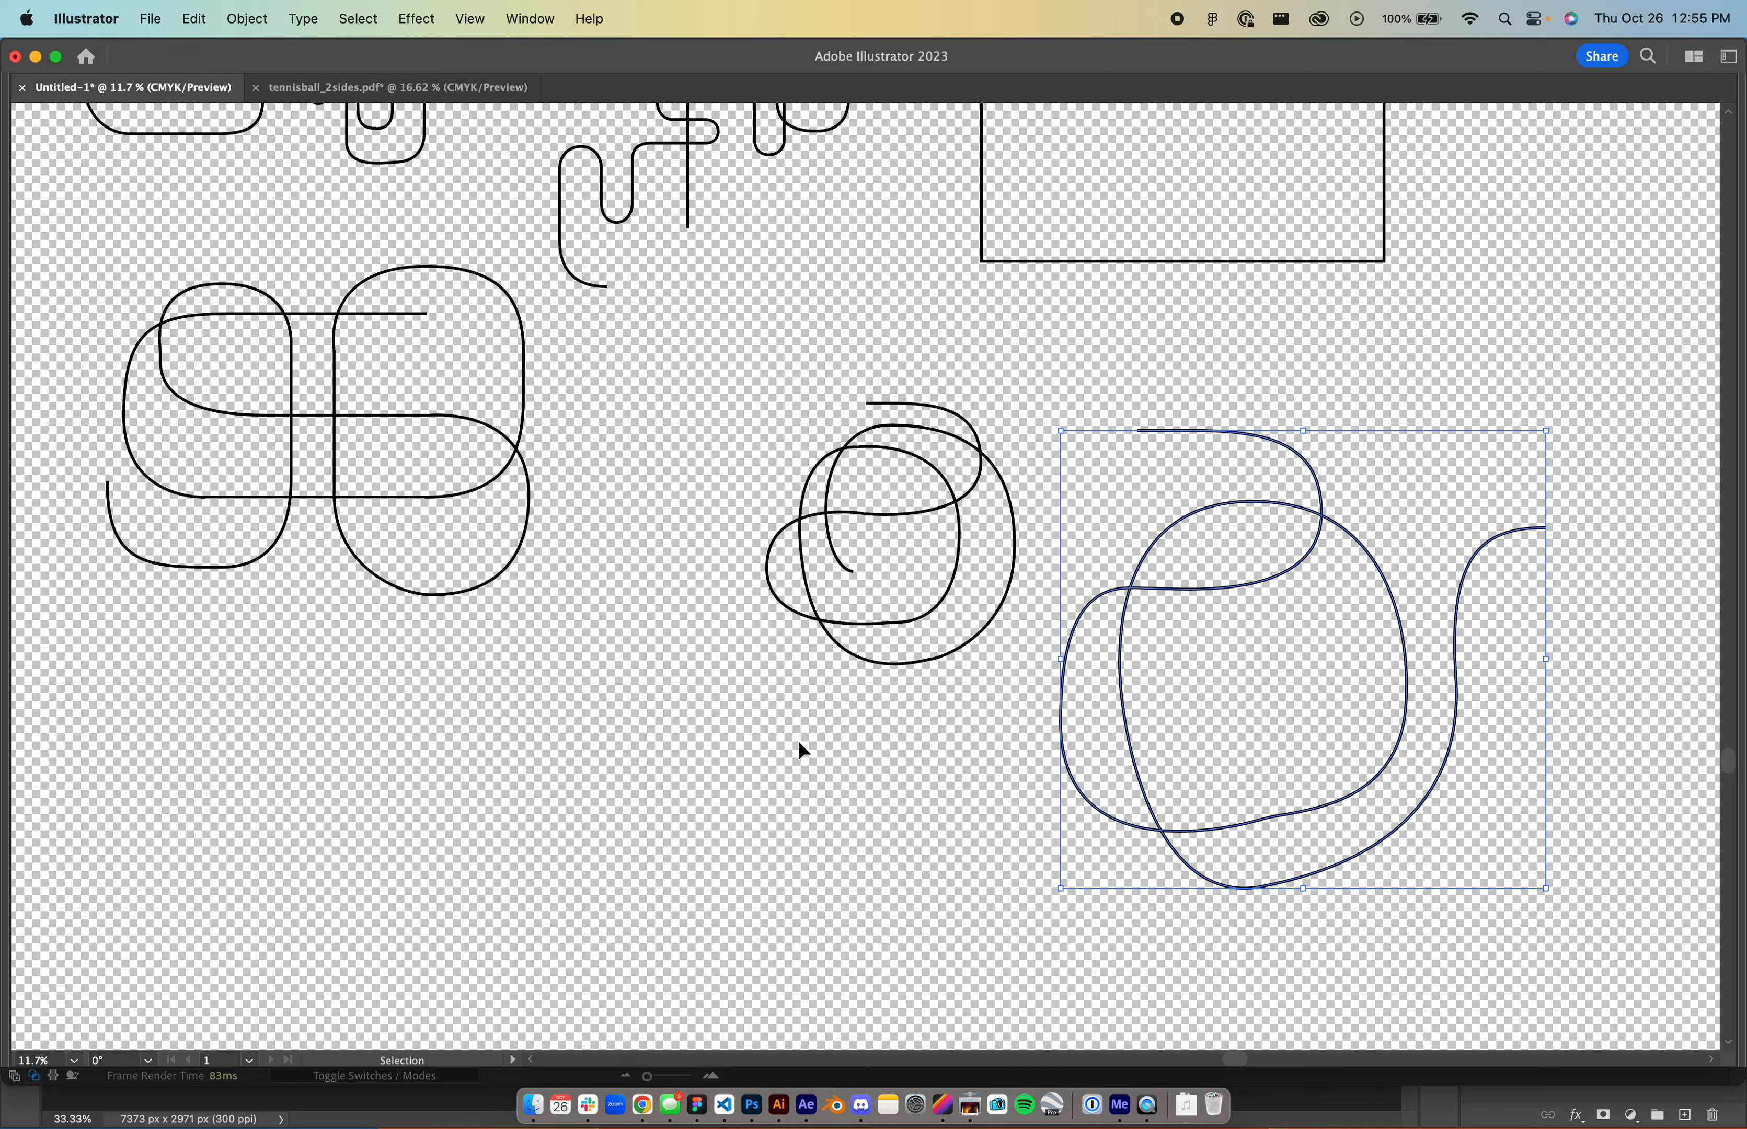
- In Illustrator, draw a looping Pen path in empty space, curling into a hook at upper left
click(808, 824)
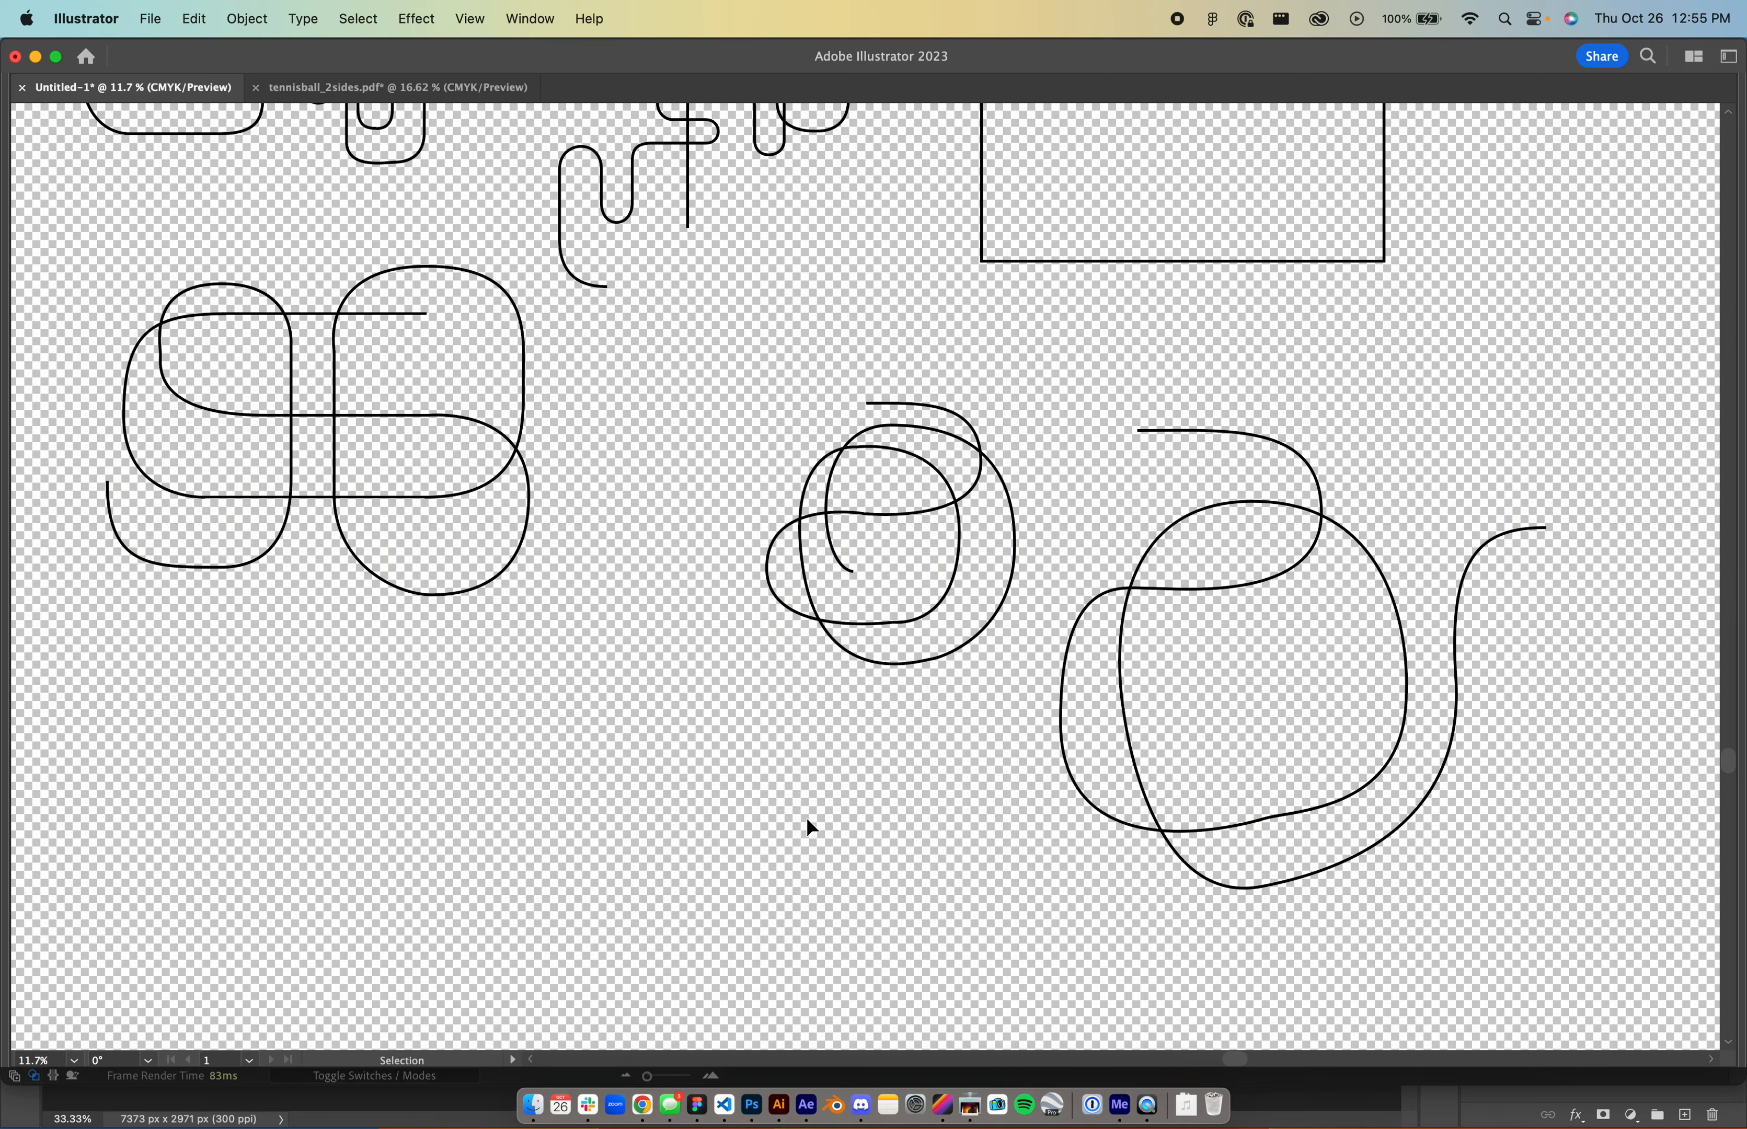
drag(777, 732, 389, 777)
drag(1277, 485, 815, 807)
key(p)
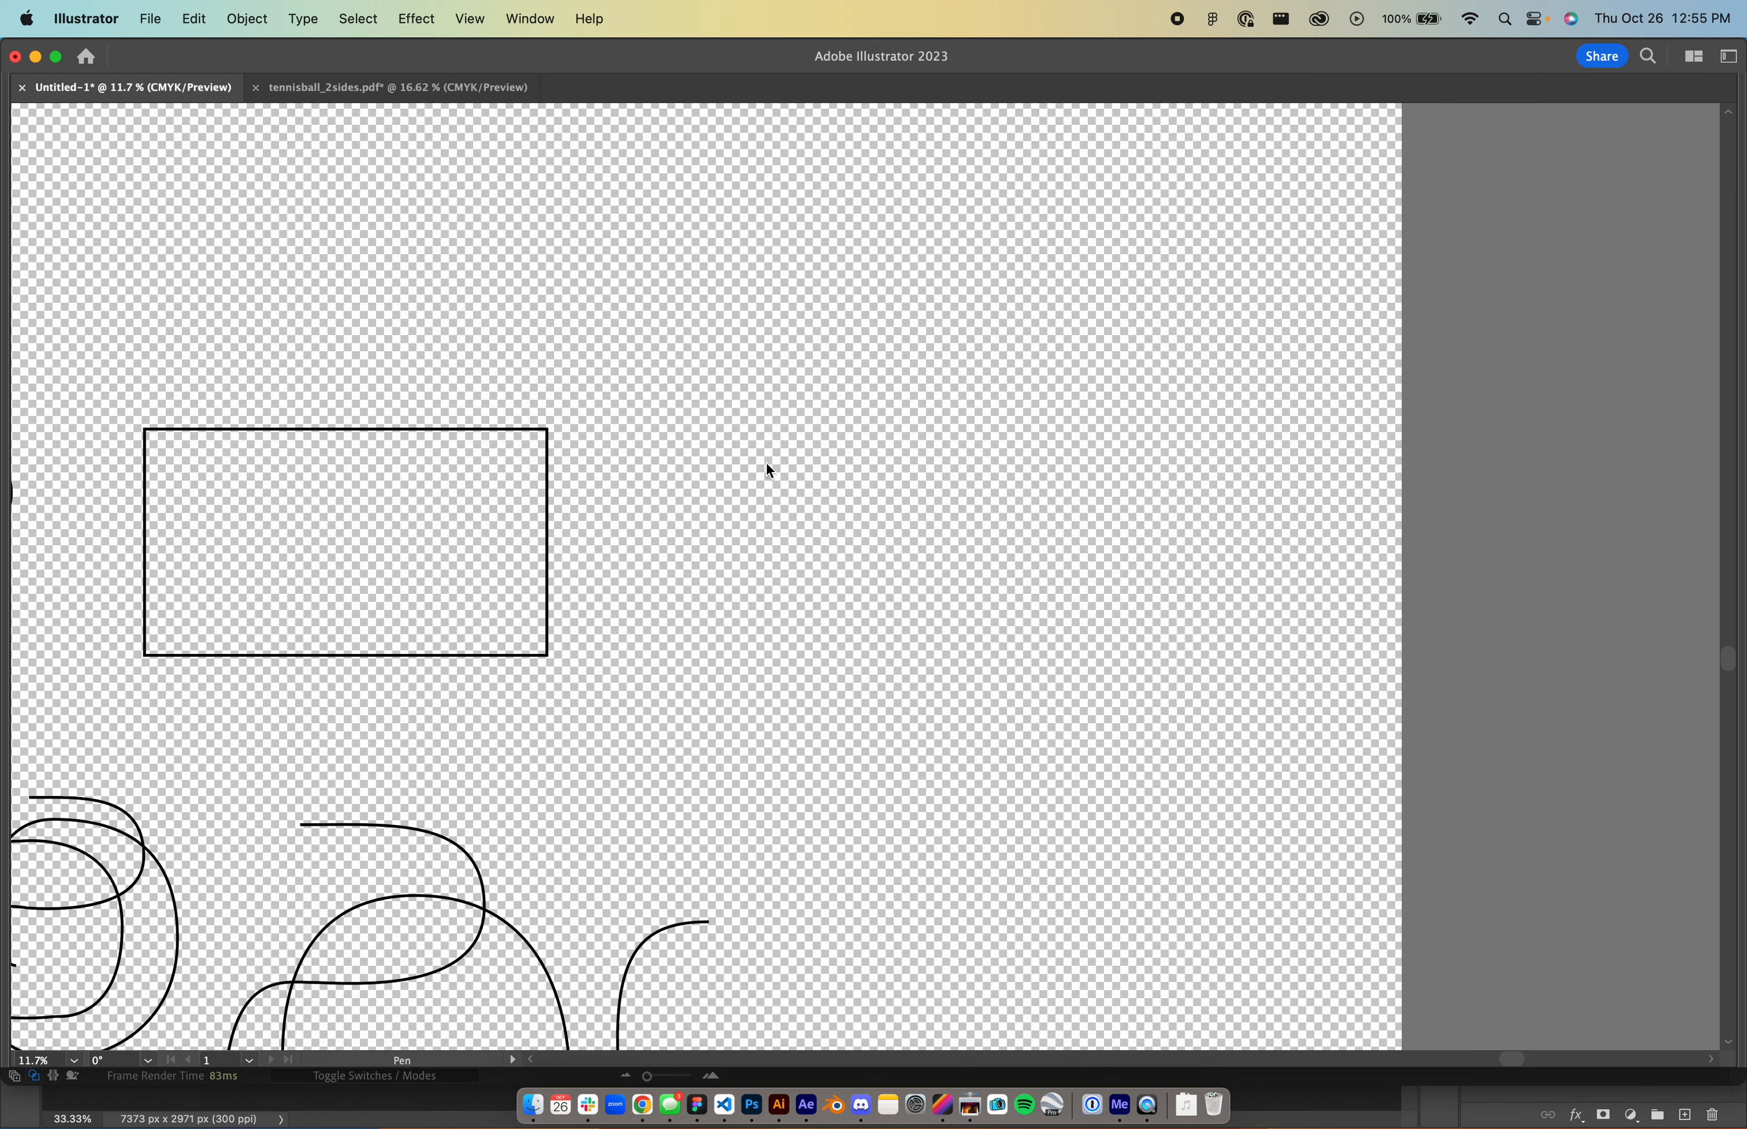
drag(766, 462, 890, 462)
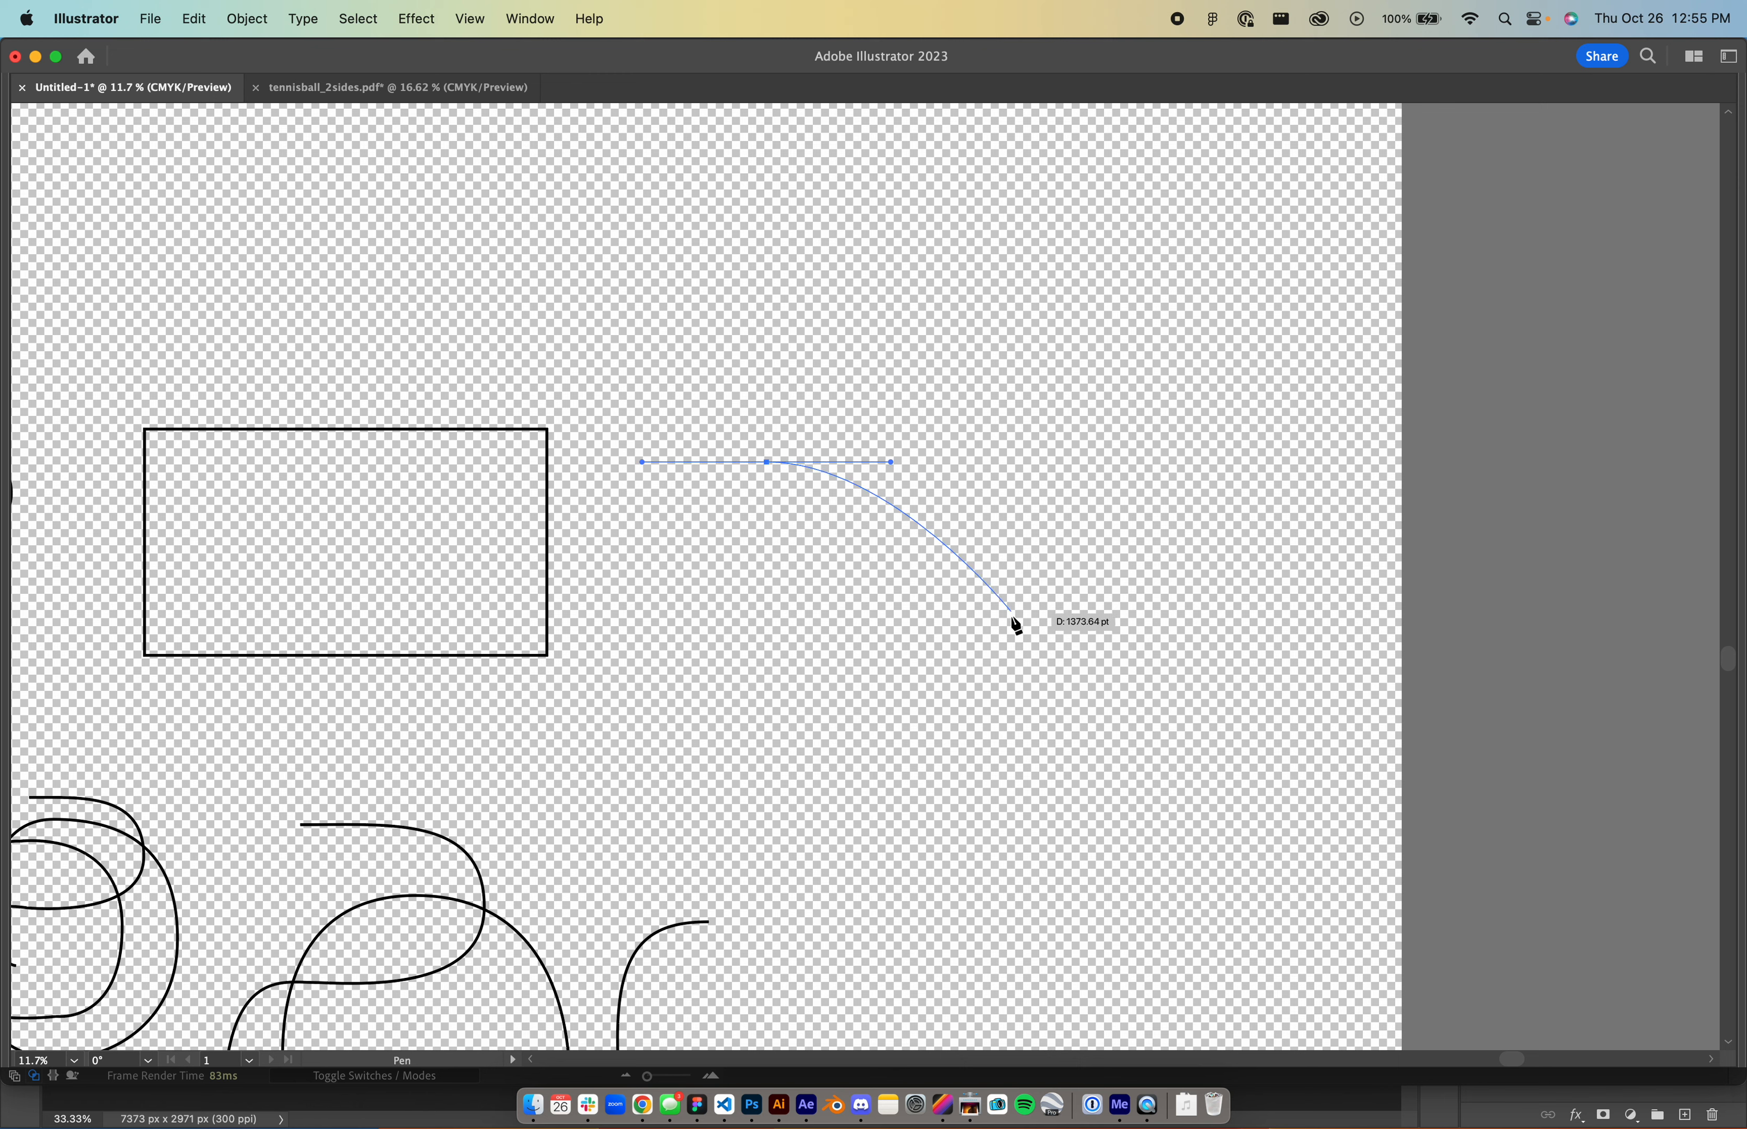
drag(1012, 616, 1011, 790)
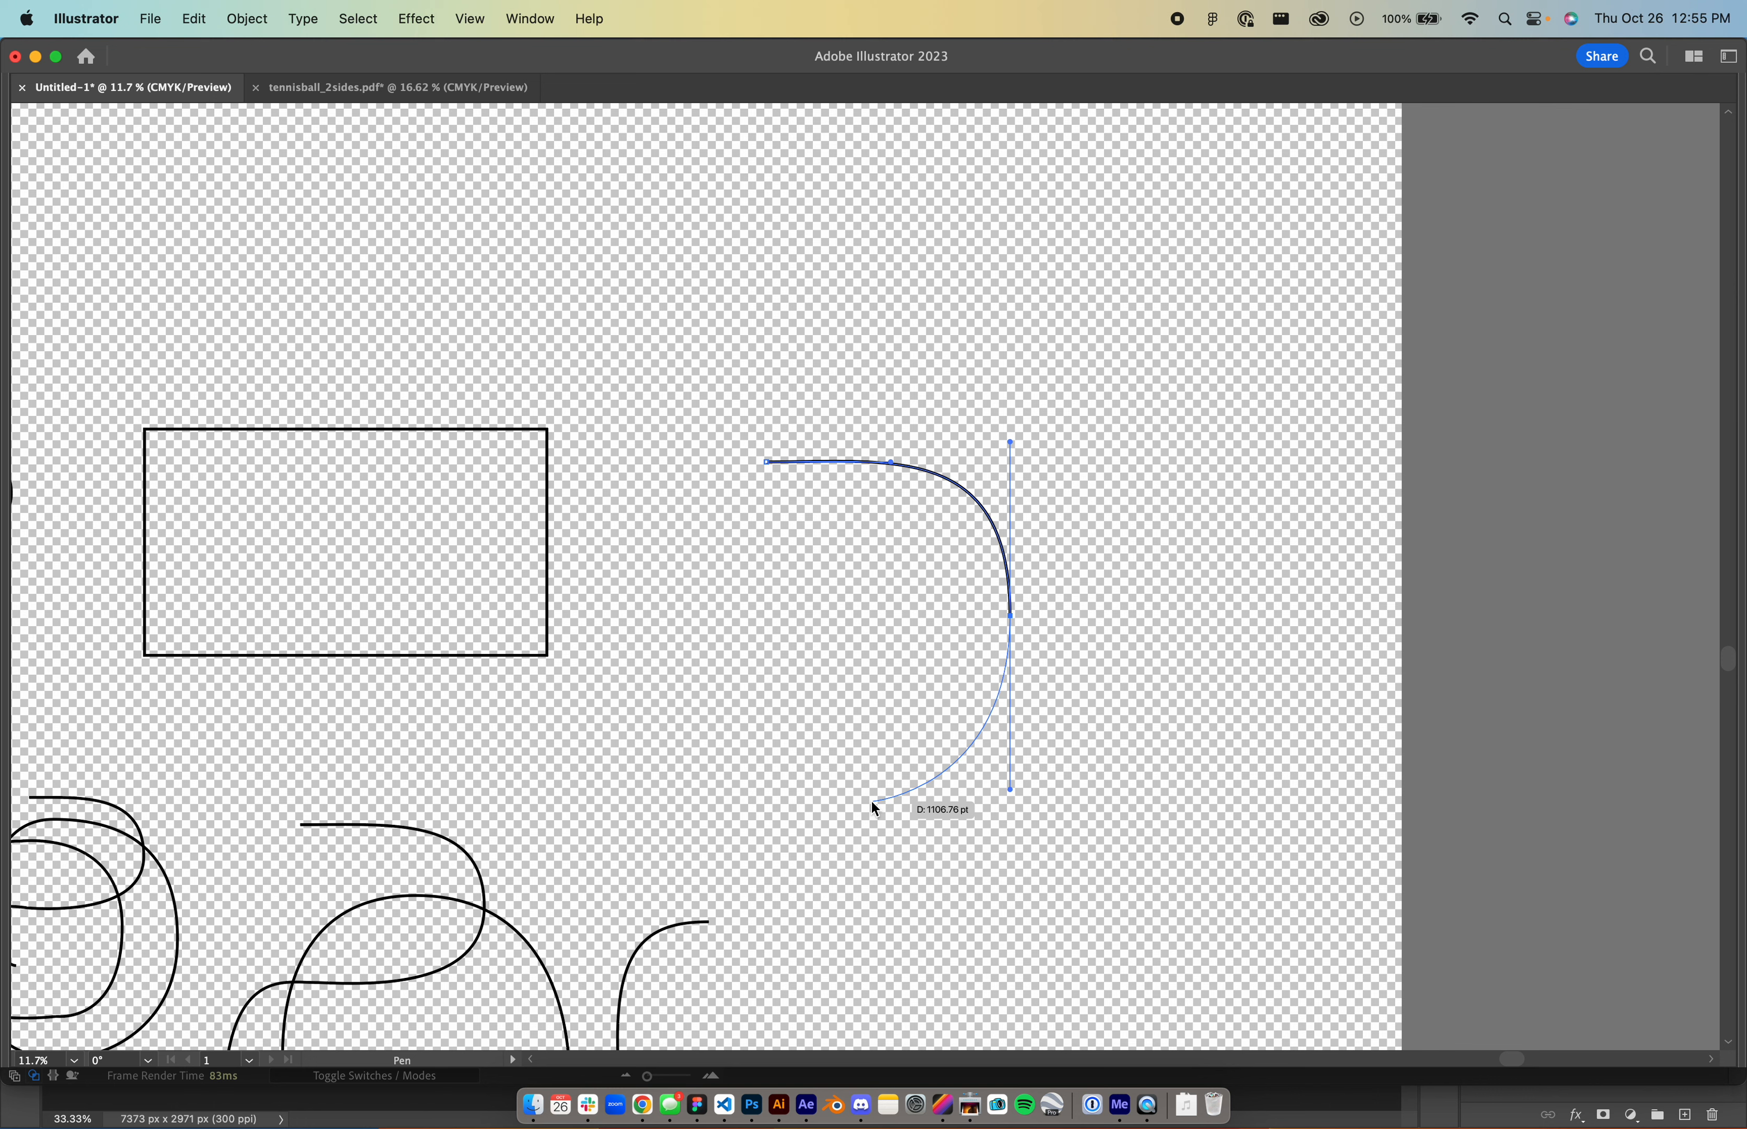
mouse_move(872, 799)
mouse_down()
mouse_move(784, 803)
mouse_move(827, 801)
mouse_up()
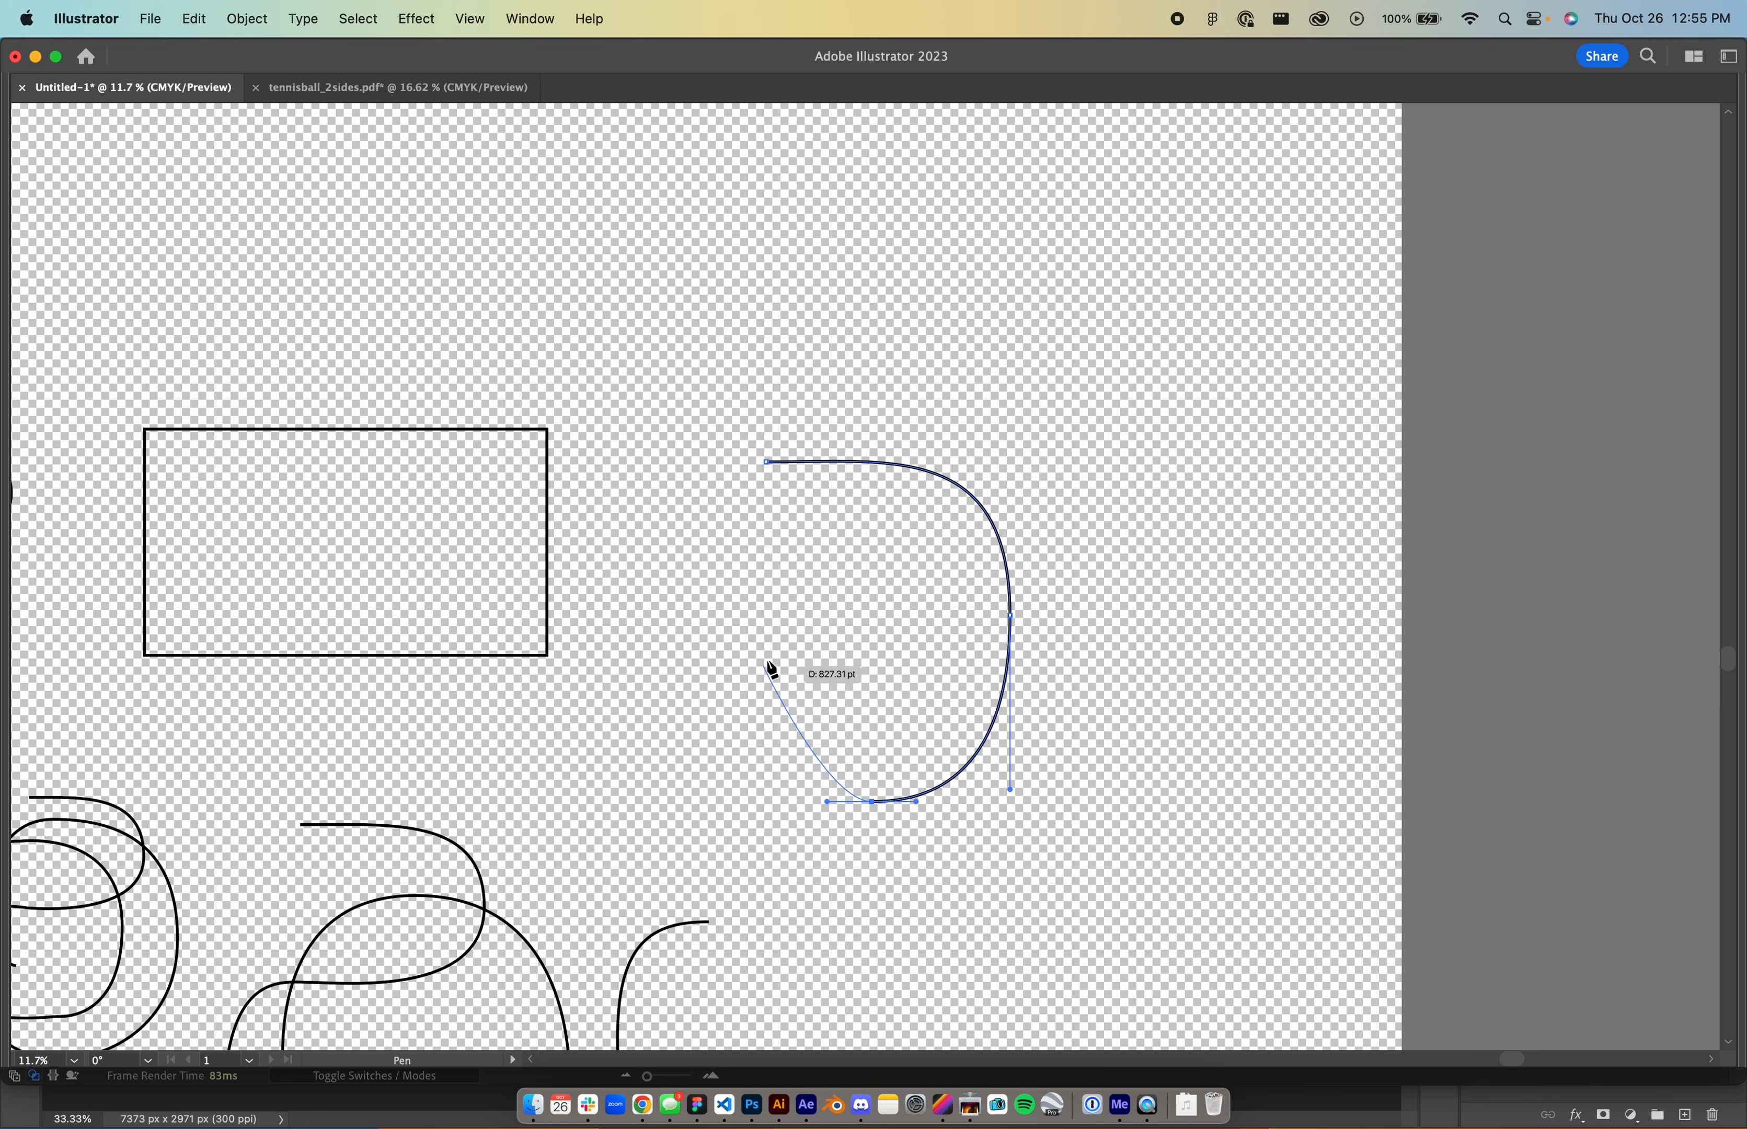
drag(734, 663, 680, 577)
click(733, 500)
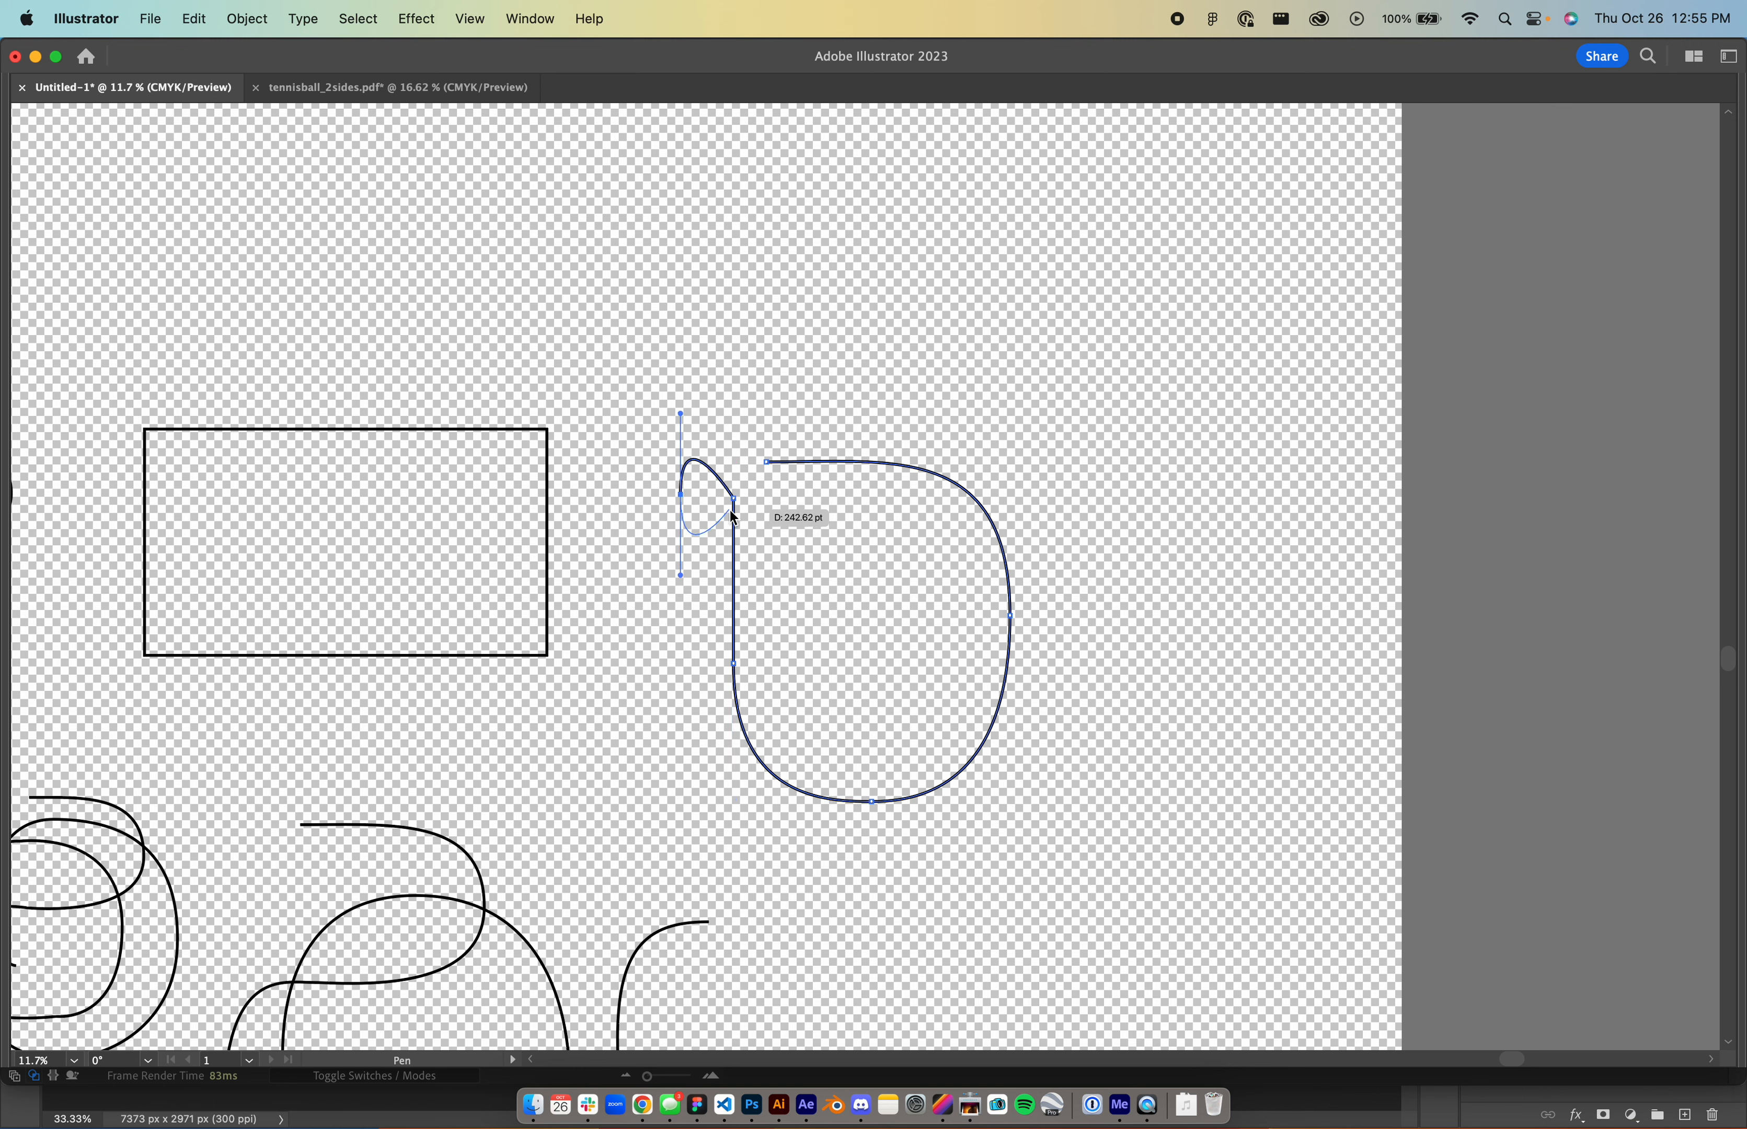
super+click(734, 507)
drag(734, 501, 684, 443)
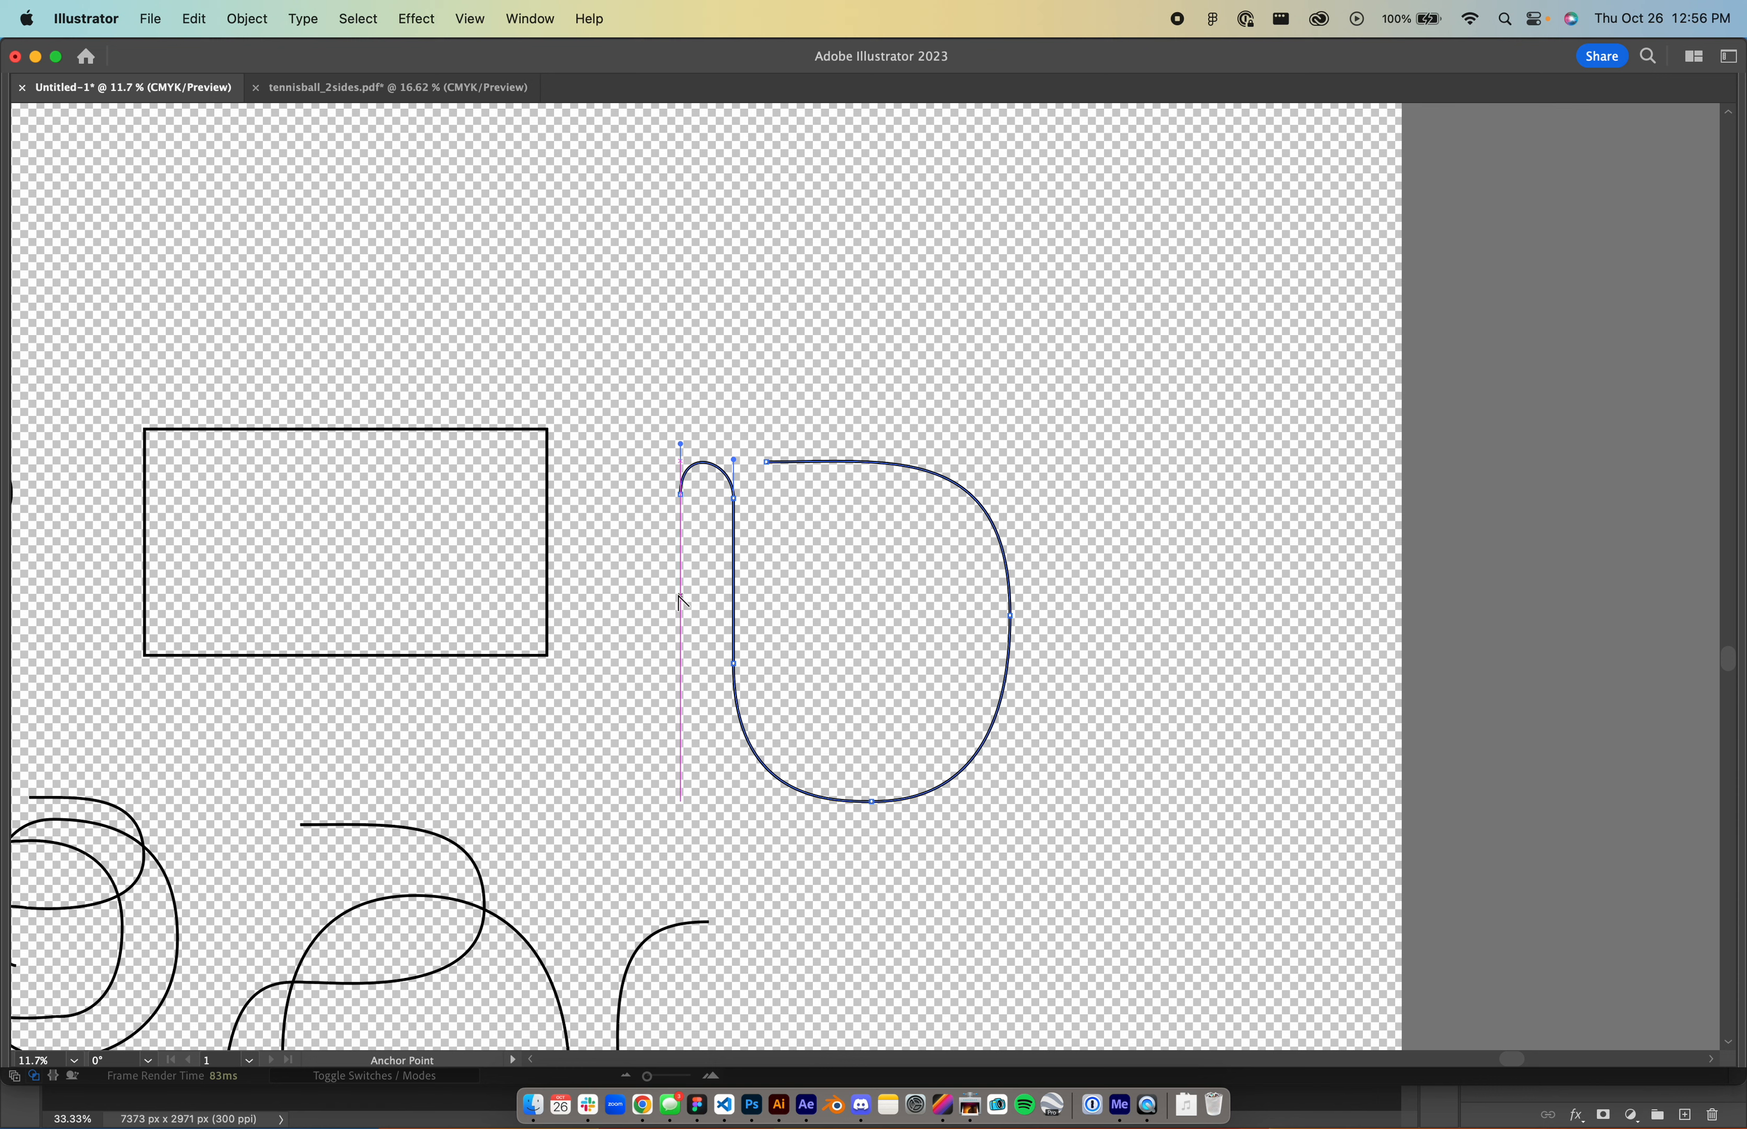
- Extend the open Illustrator path with the Pen tool into extra loops that cross over themselves
key(p)
click(679, 494)
click(681, 606)
drag(791, 681, 909, 685)
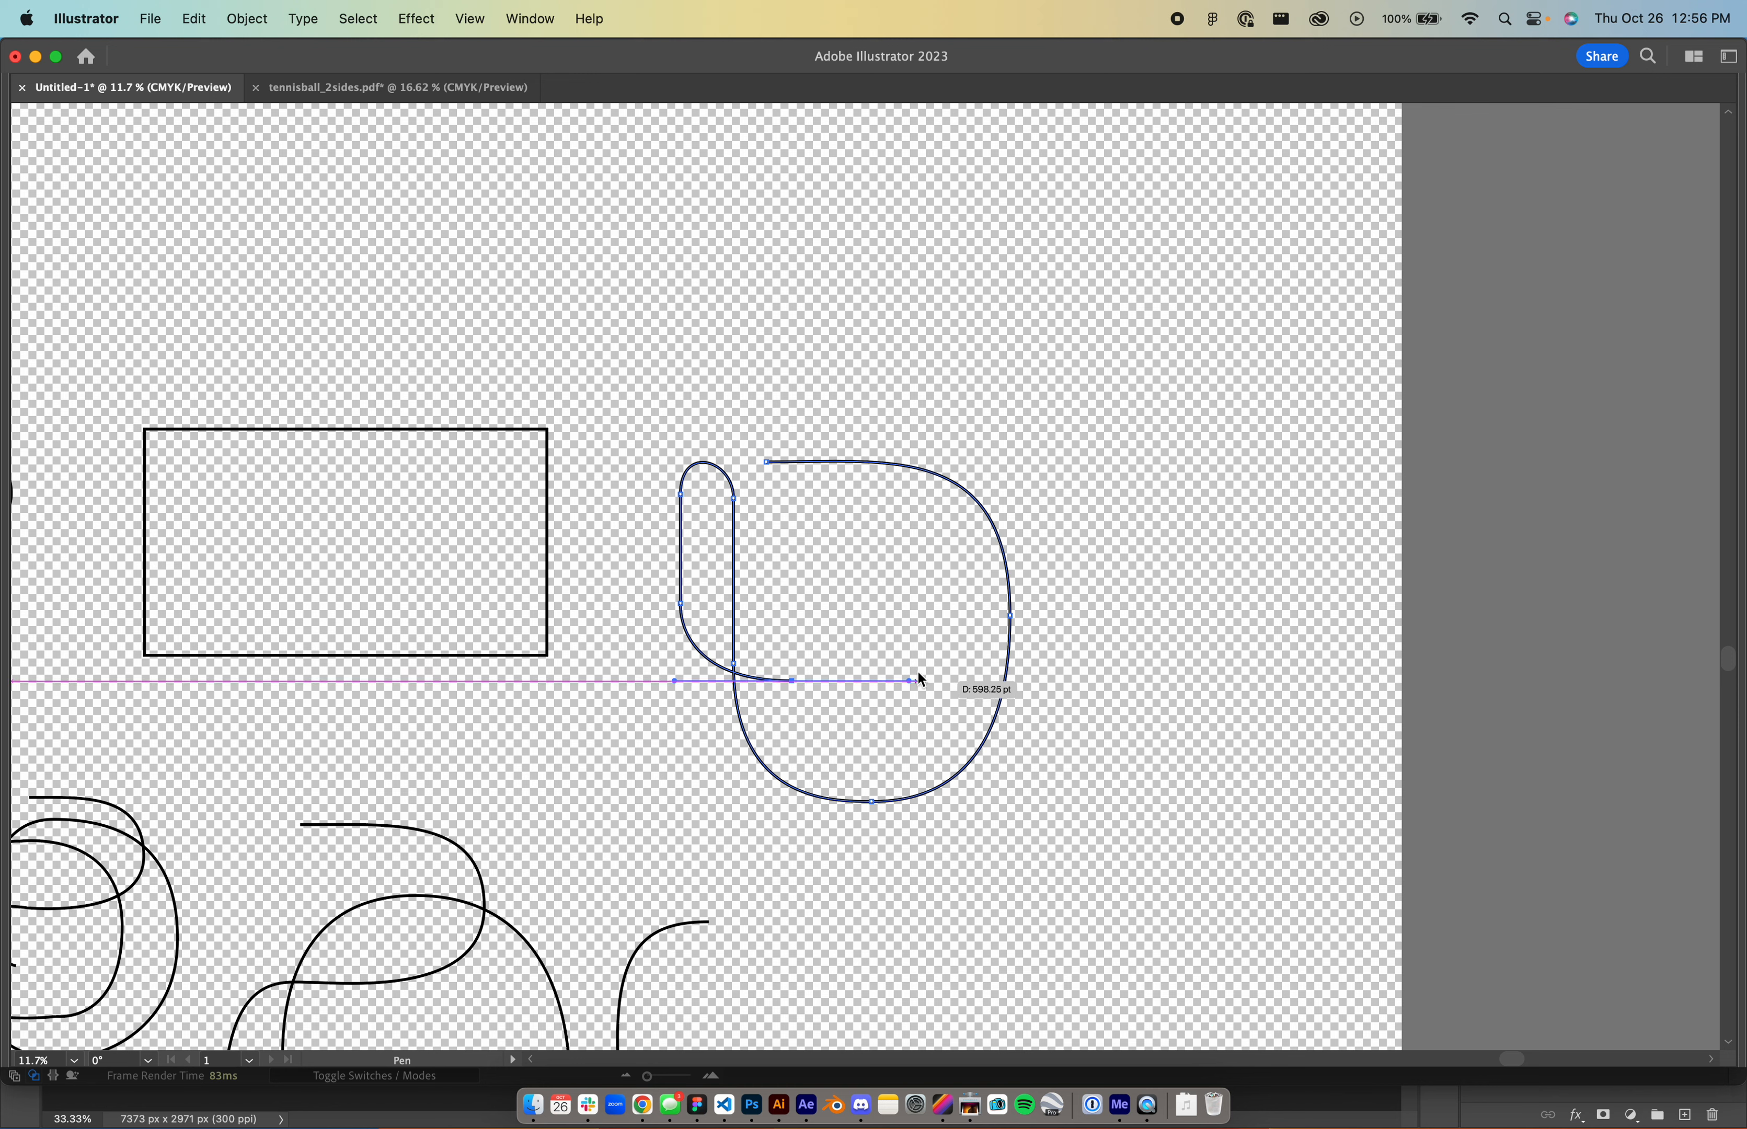
drag(895, 578, 896, 548)
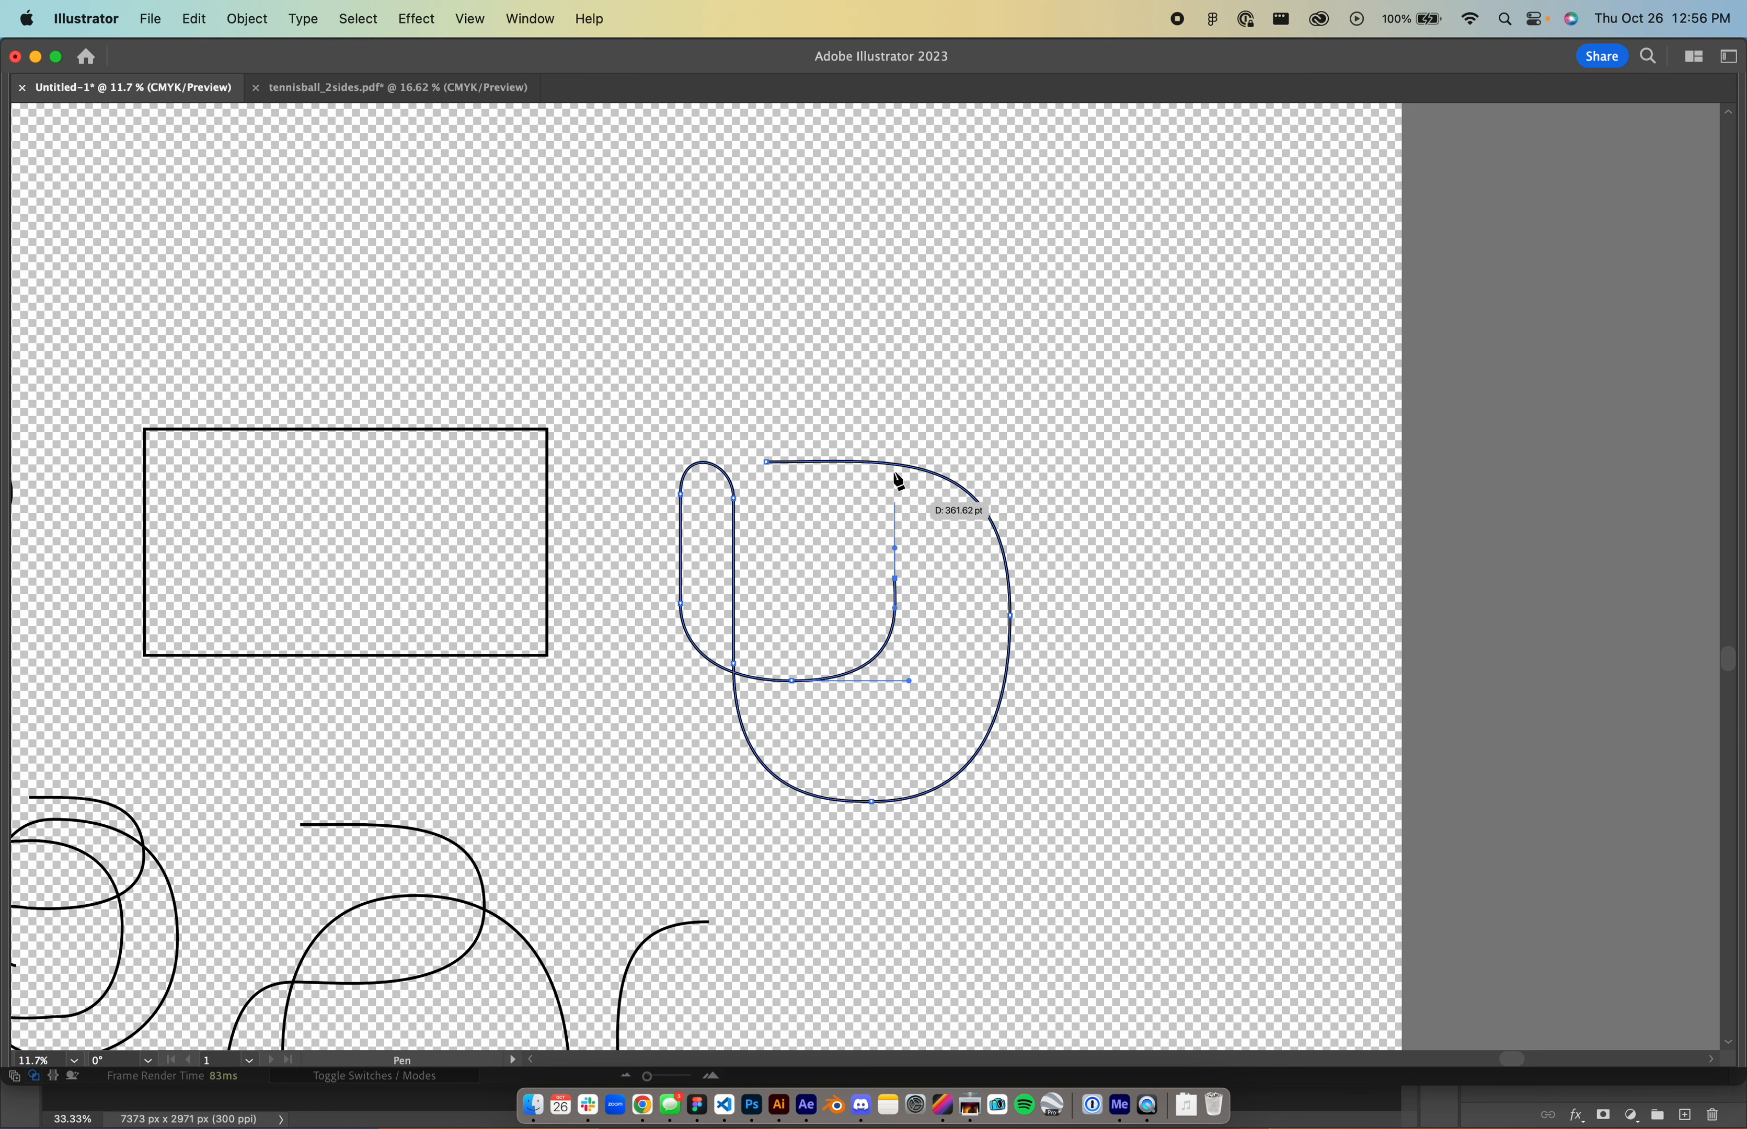
click(895, 401)
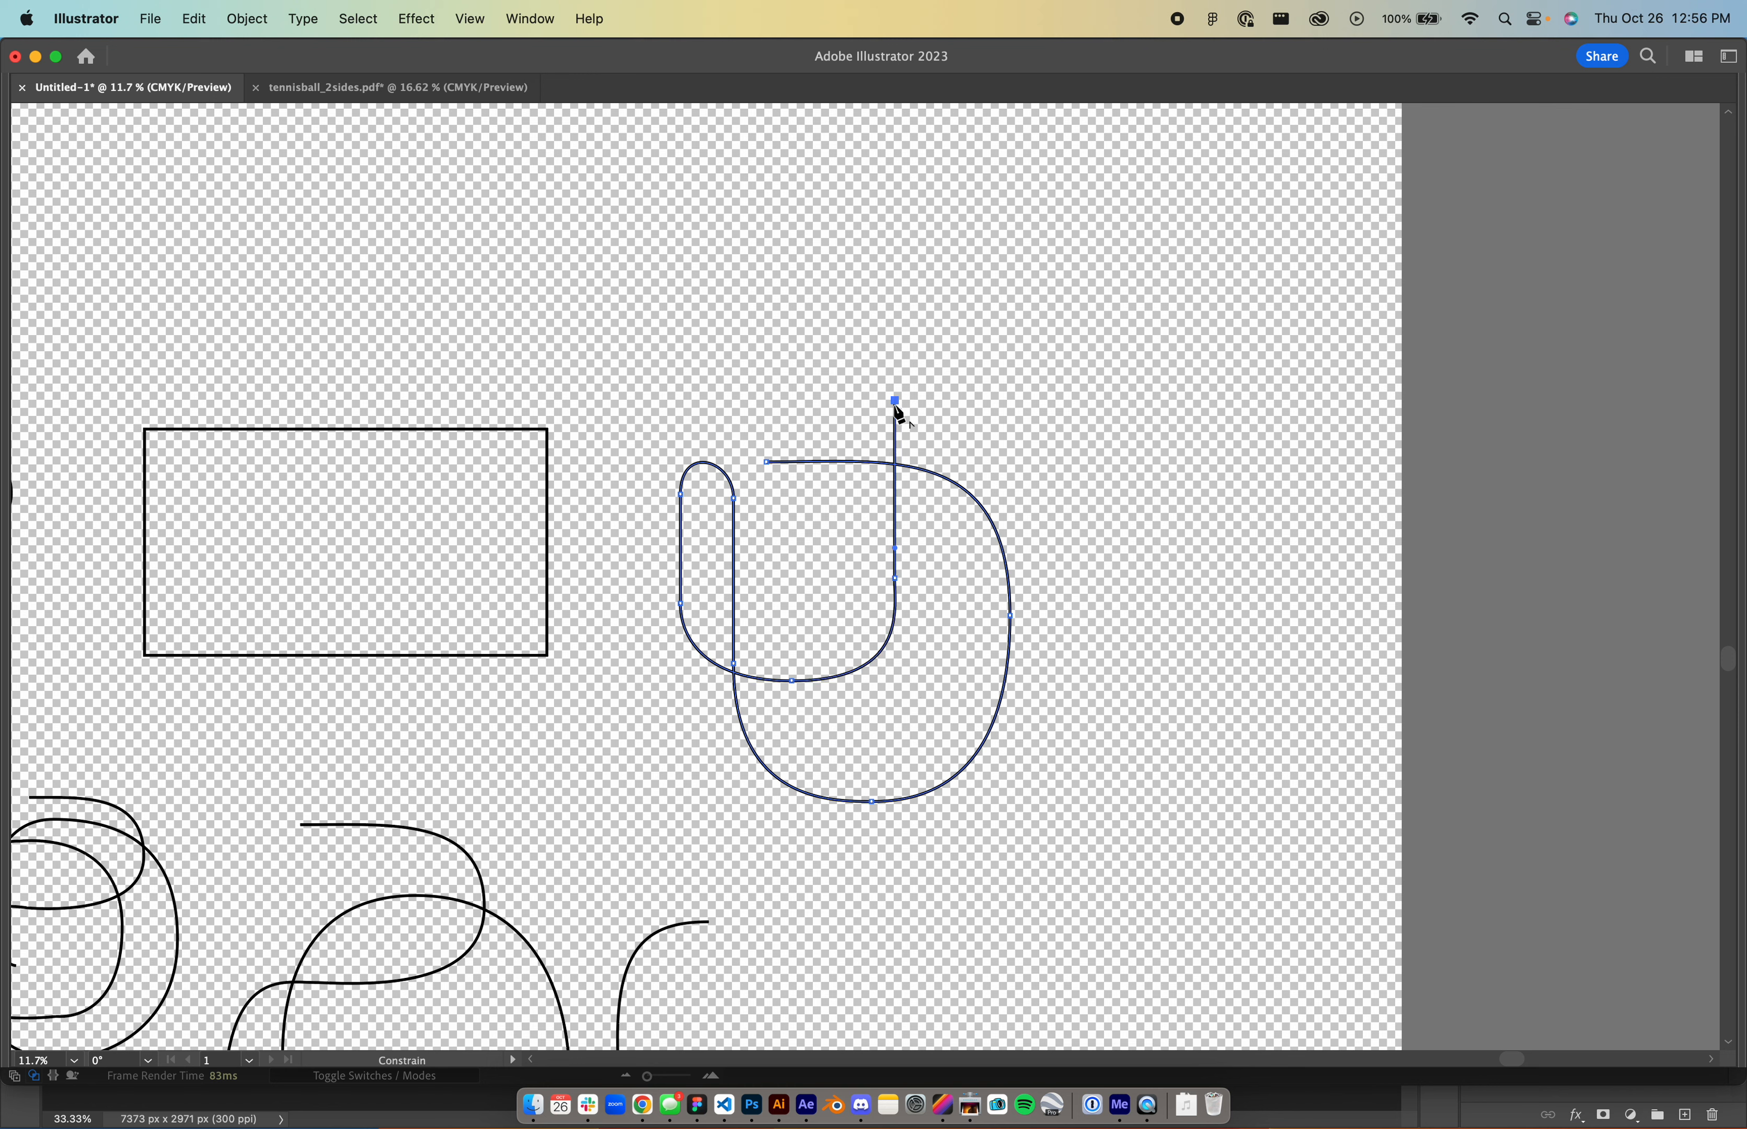
drag(980, 320, 1077, 320)
drag(980, 530, 1067, 595)
- Replace the misplaced anchor with a sweep back left, finish the path, and marquee-select it whole
key(super+z)
drag(805, 585, 661, 645)
key(v)
click(636, 638)
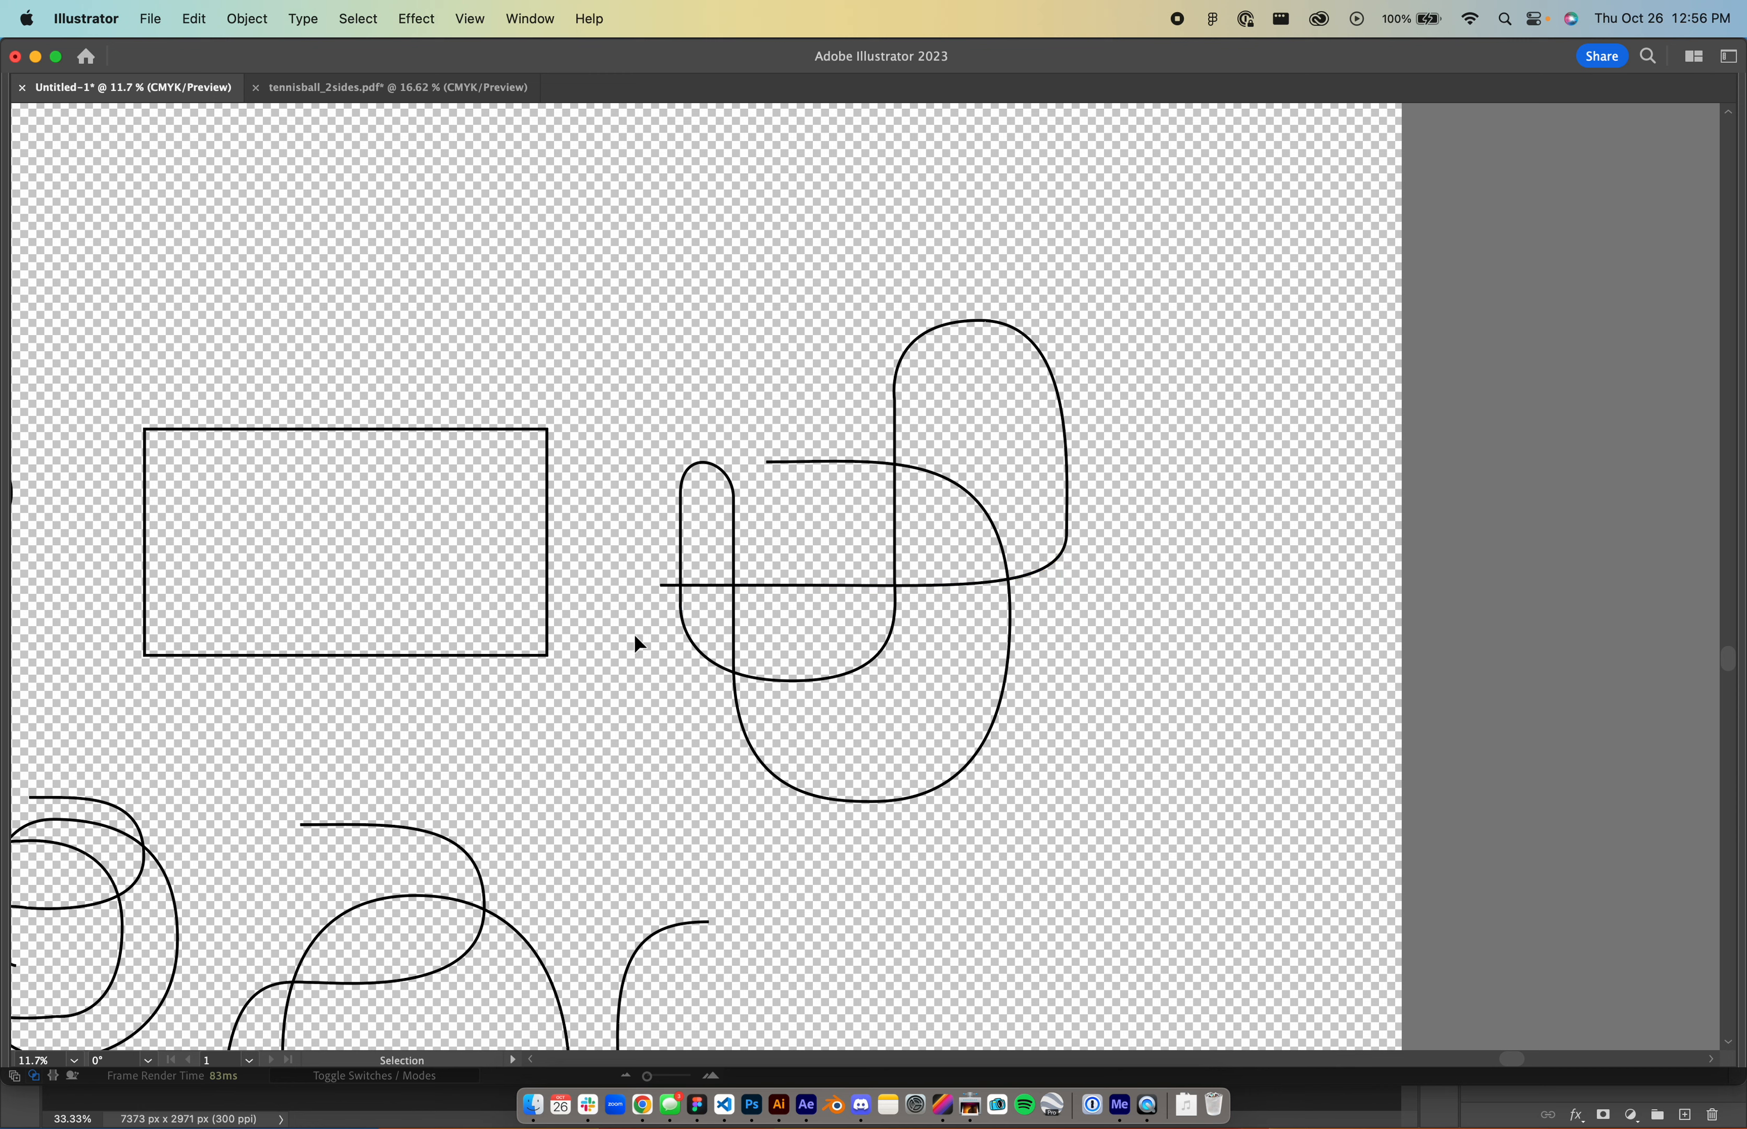
drag(618, 281, 1141, 851)
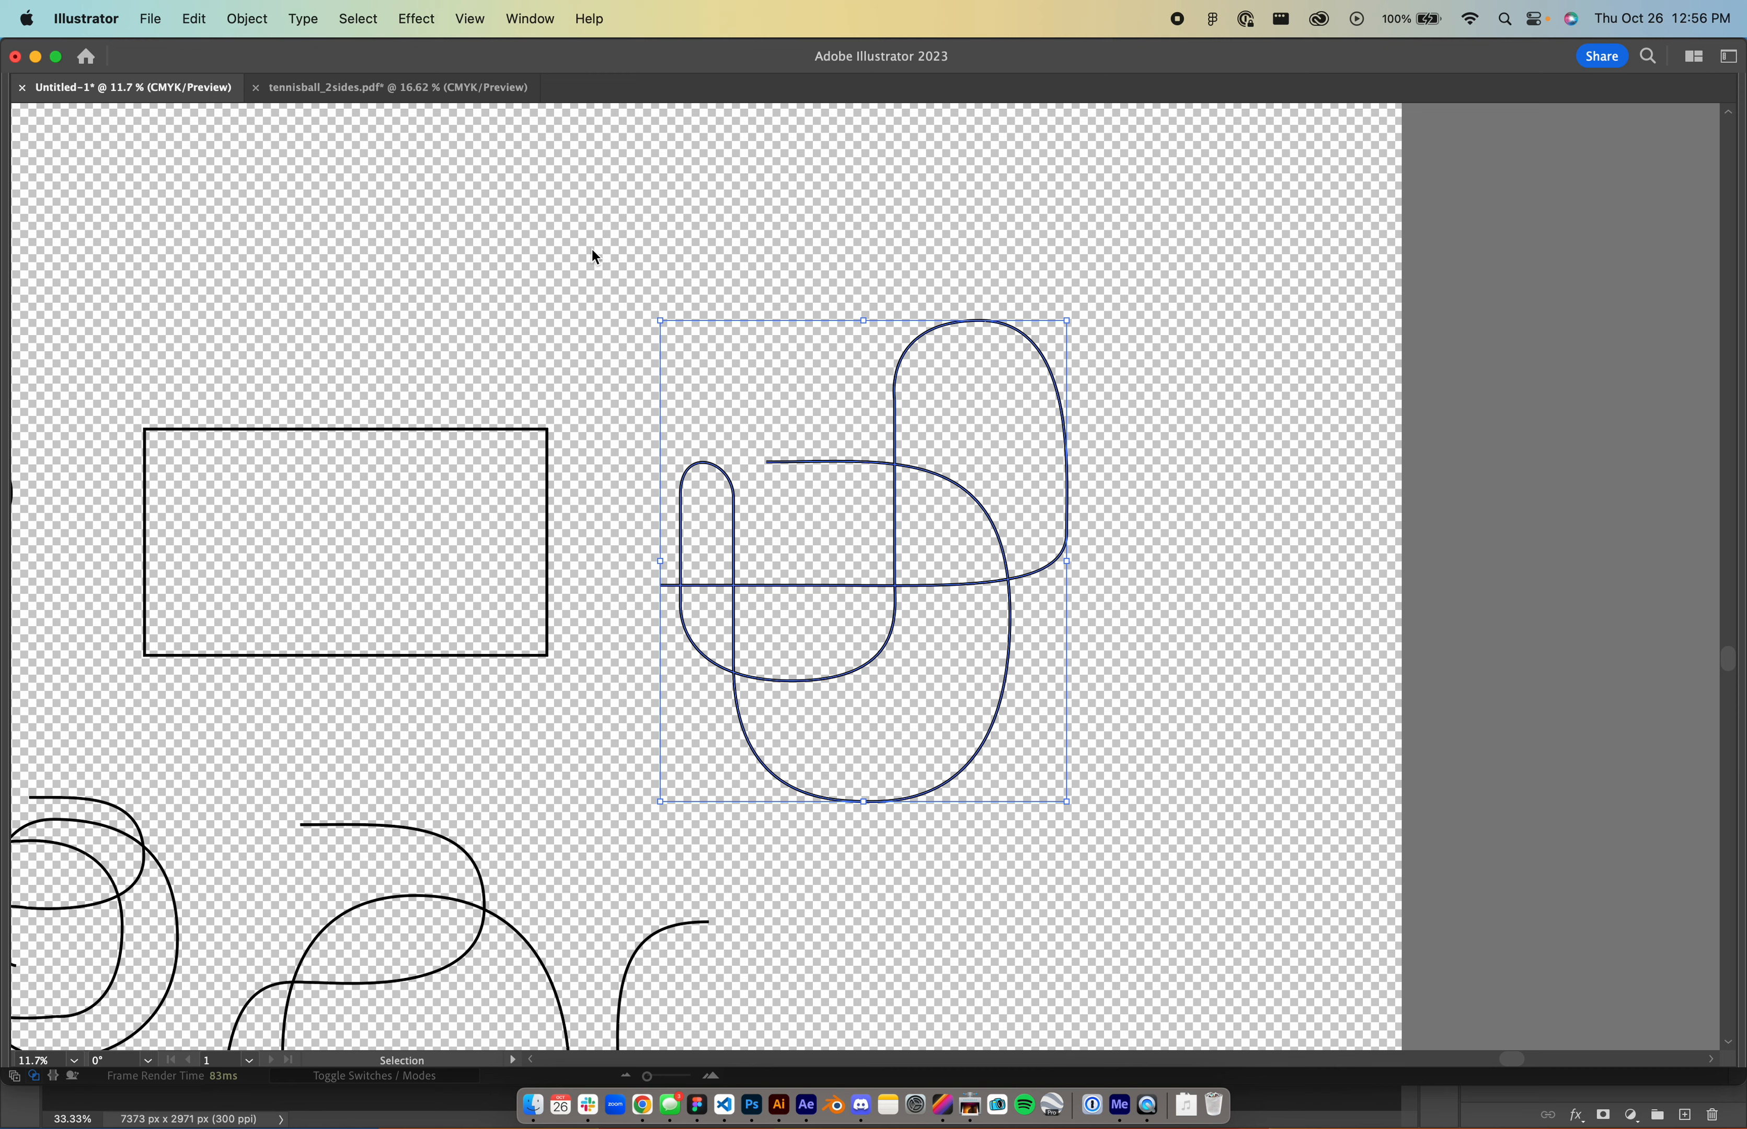
- Check the looping path's anchor points in Illustrator, then return to After Effects
key(a)
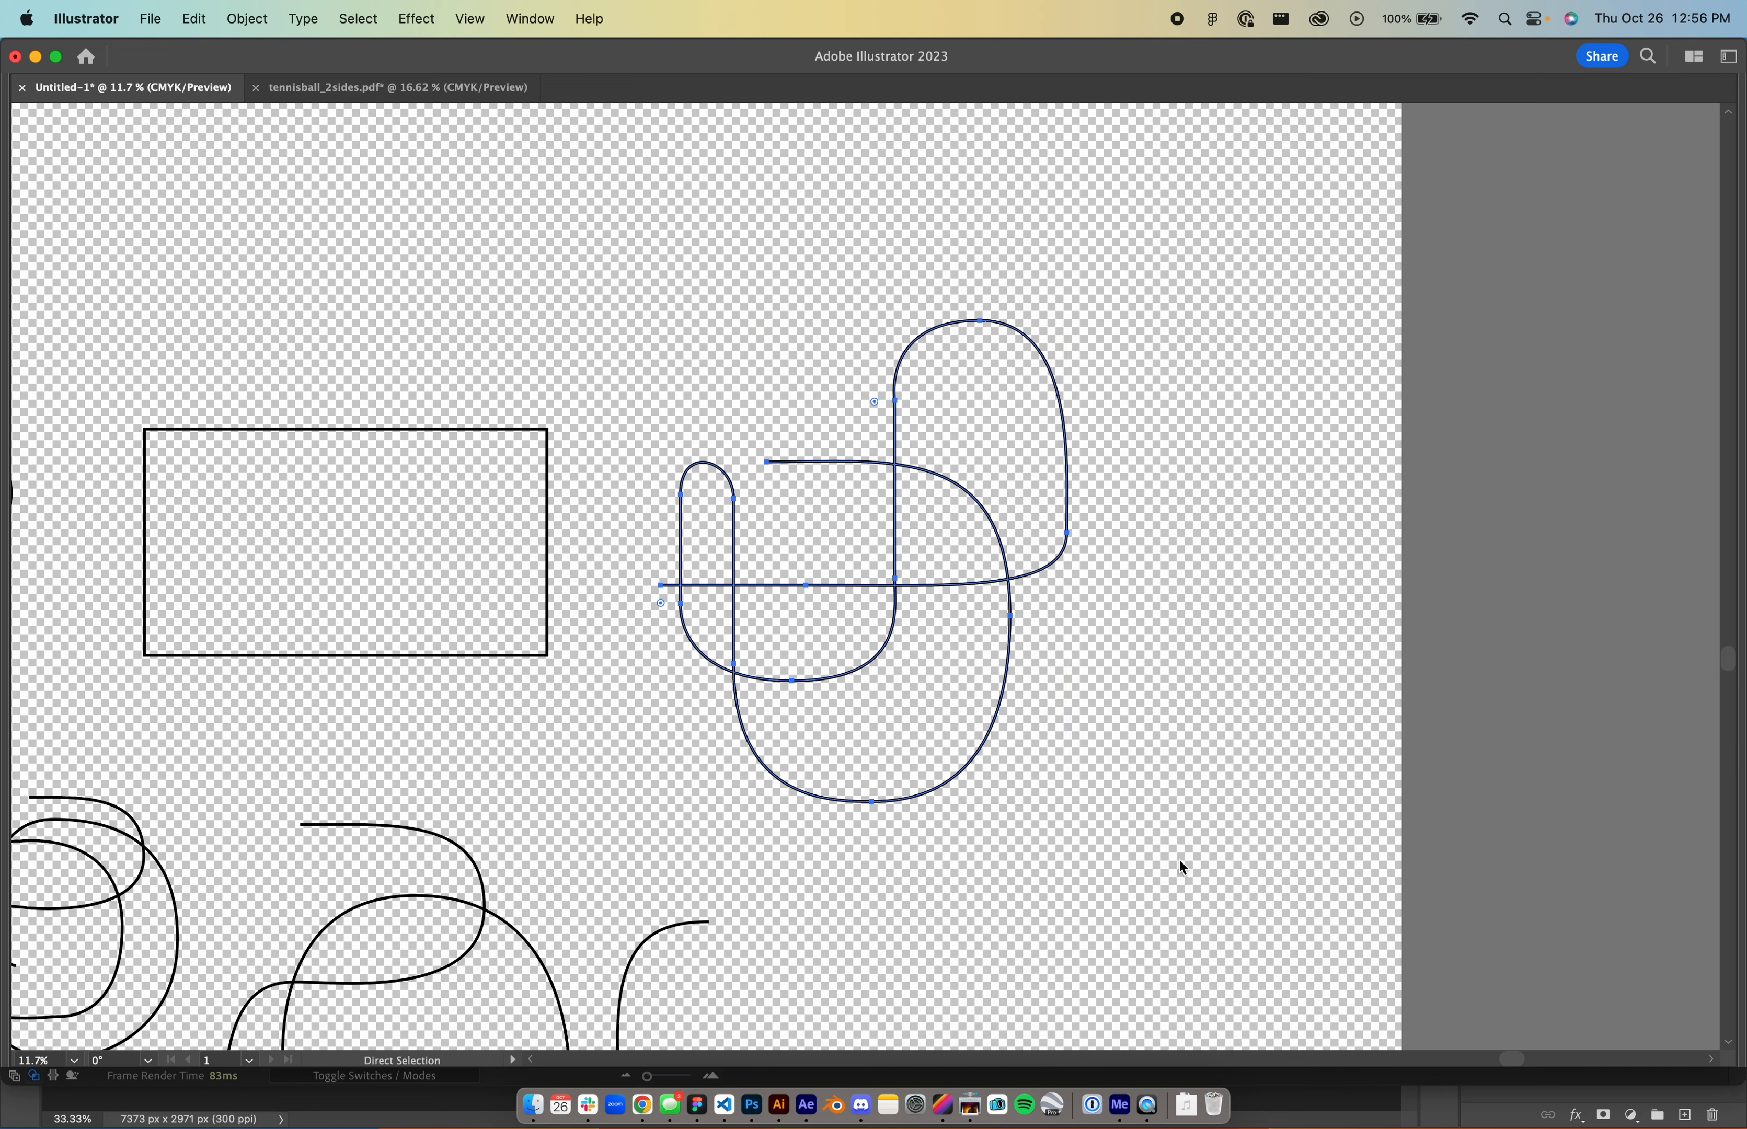
key(v)
key(a)
key(super+Tab)
key(super+Tab)
key(super+Tab)
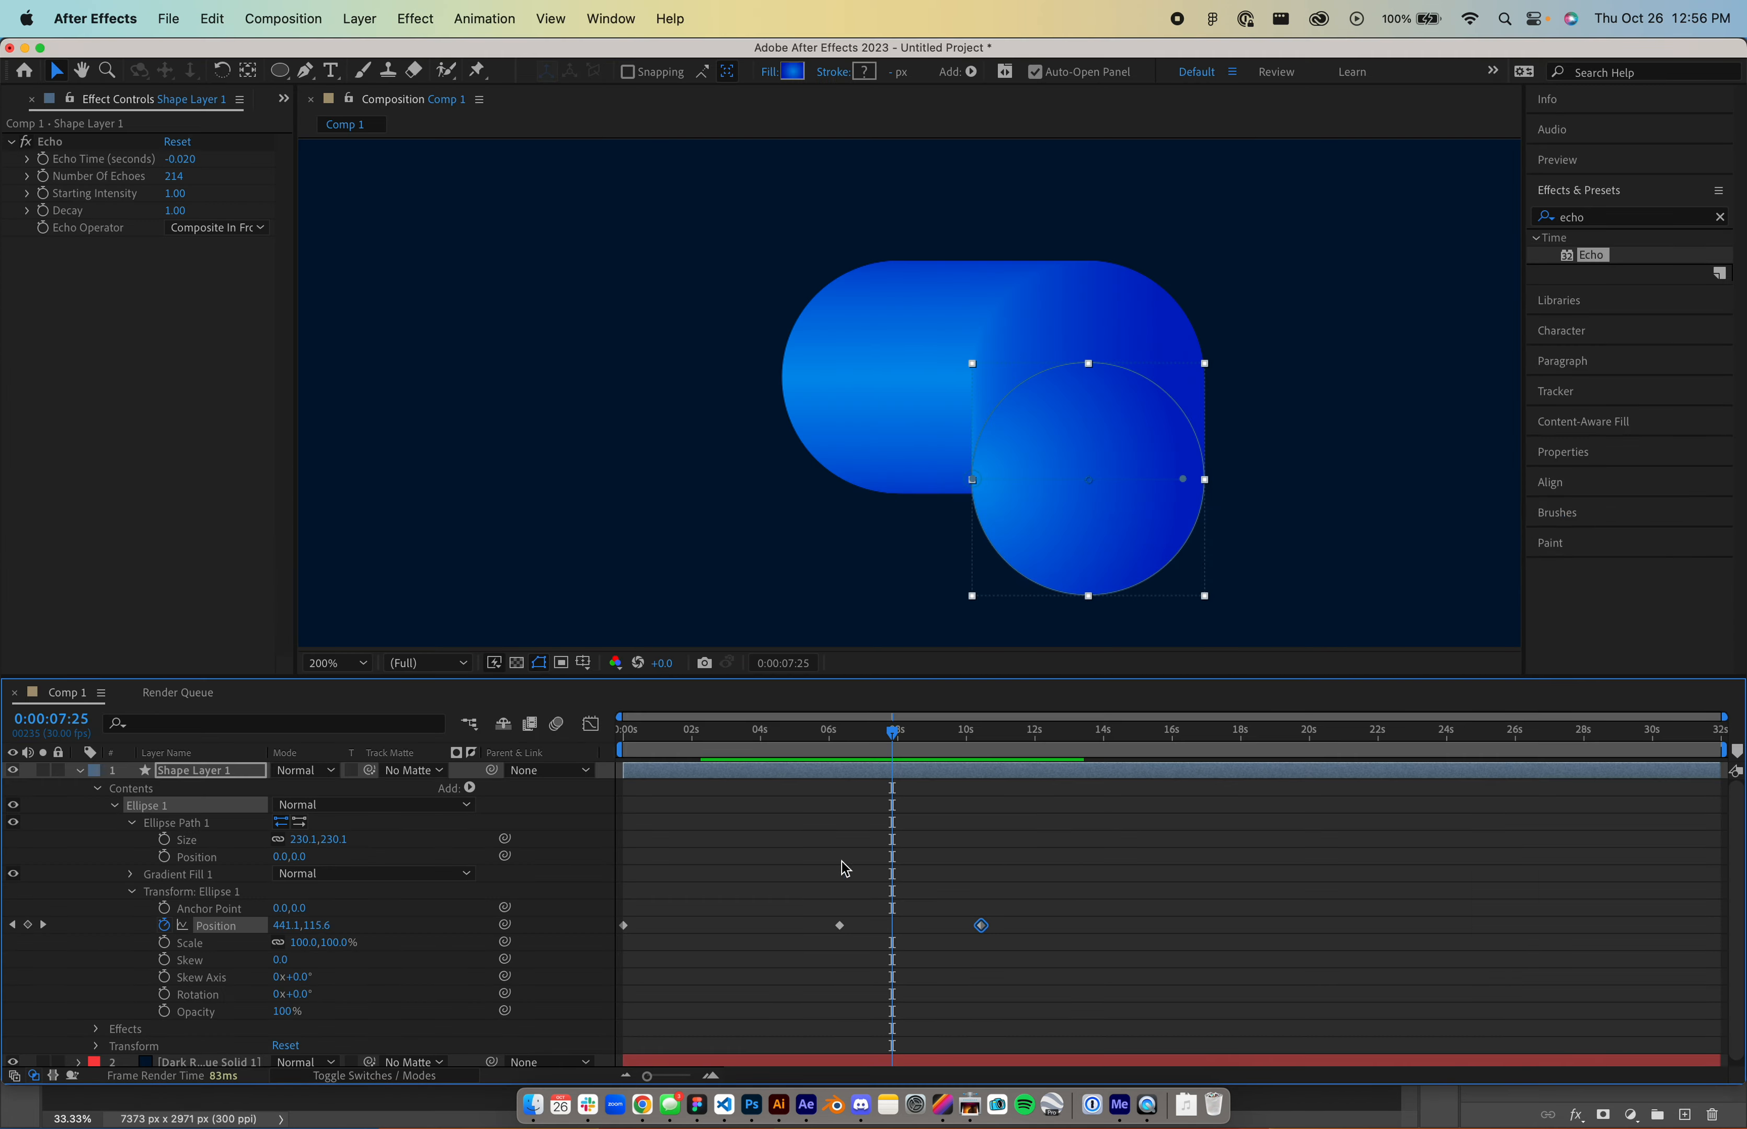
- Clear Ellipse 1's old Position keyframes, leaving one keyframe at 0:00
drag(806, 745, 624, 745)
click(164, 925)
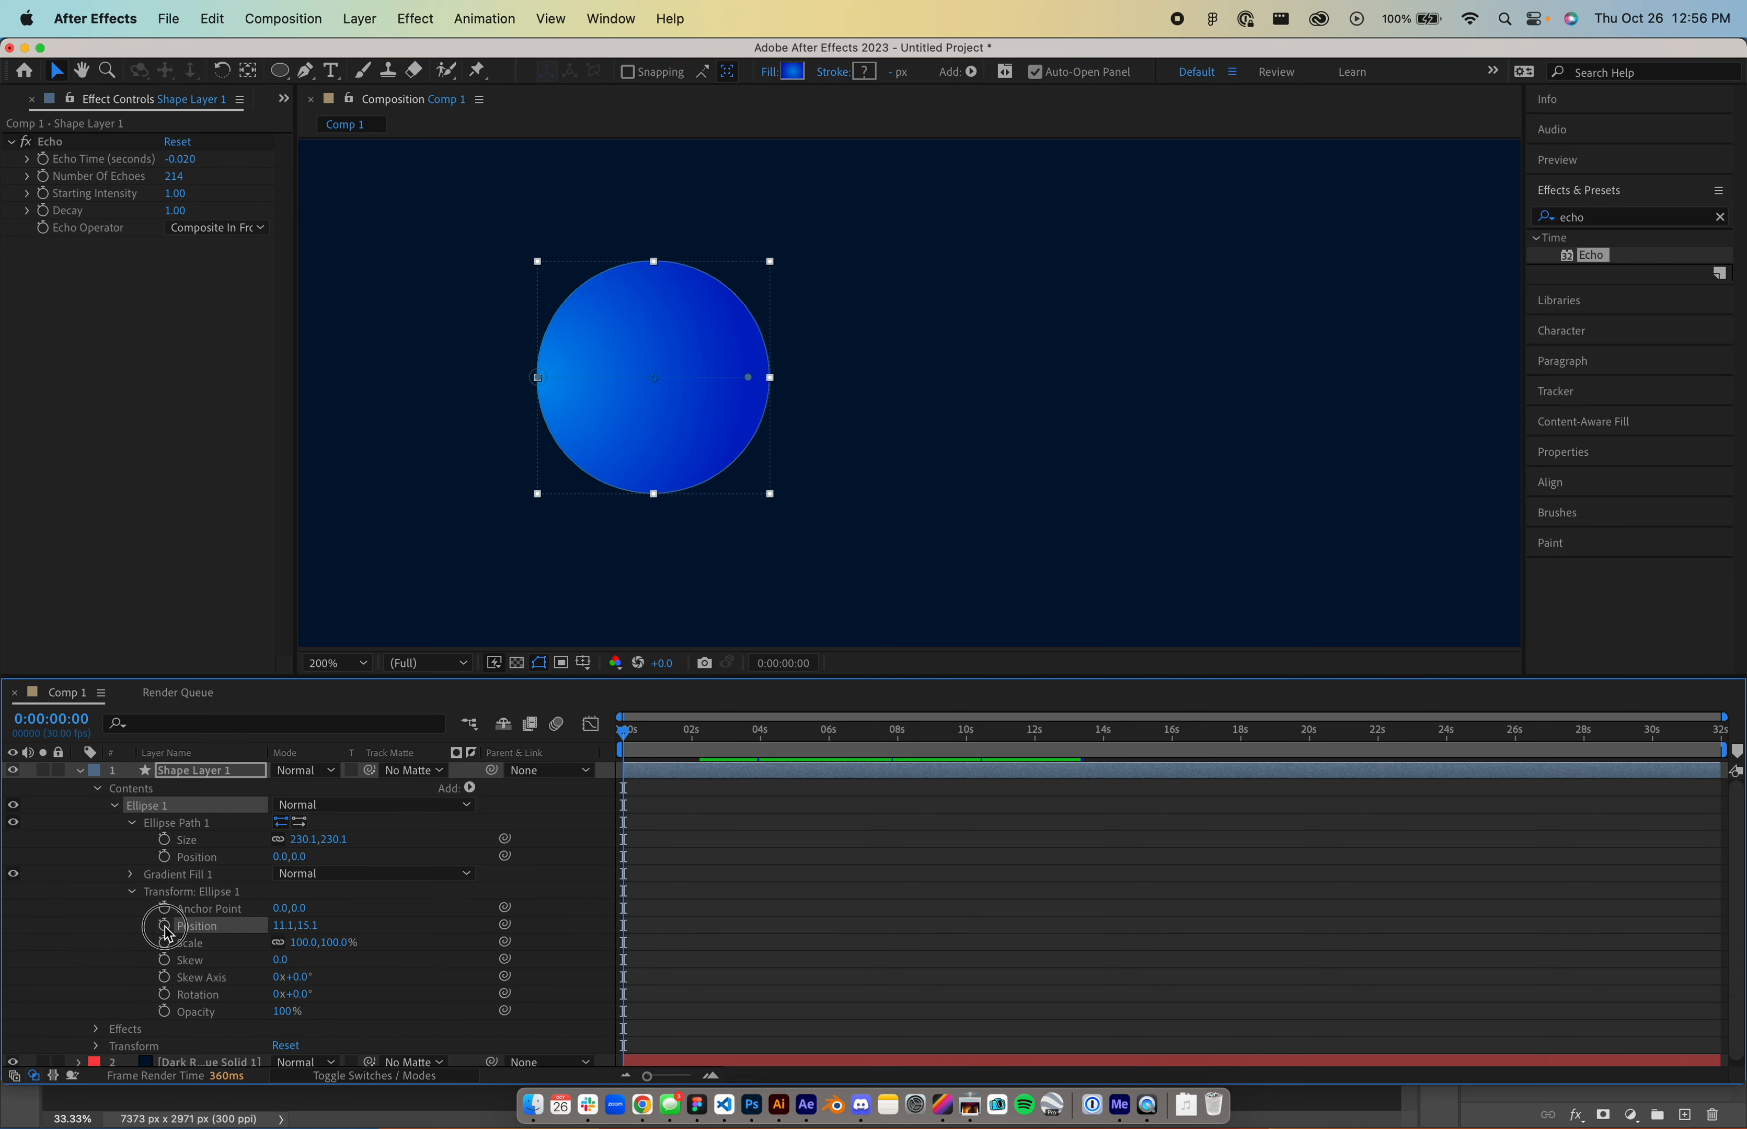
click(164, 926)
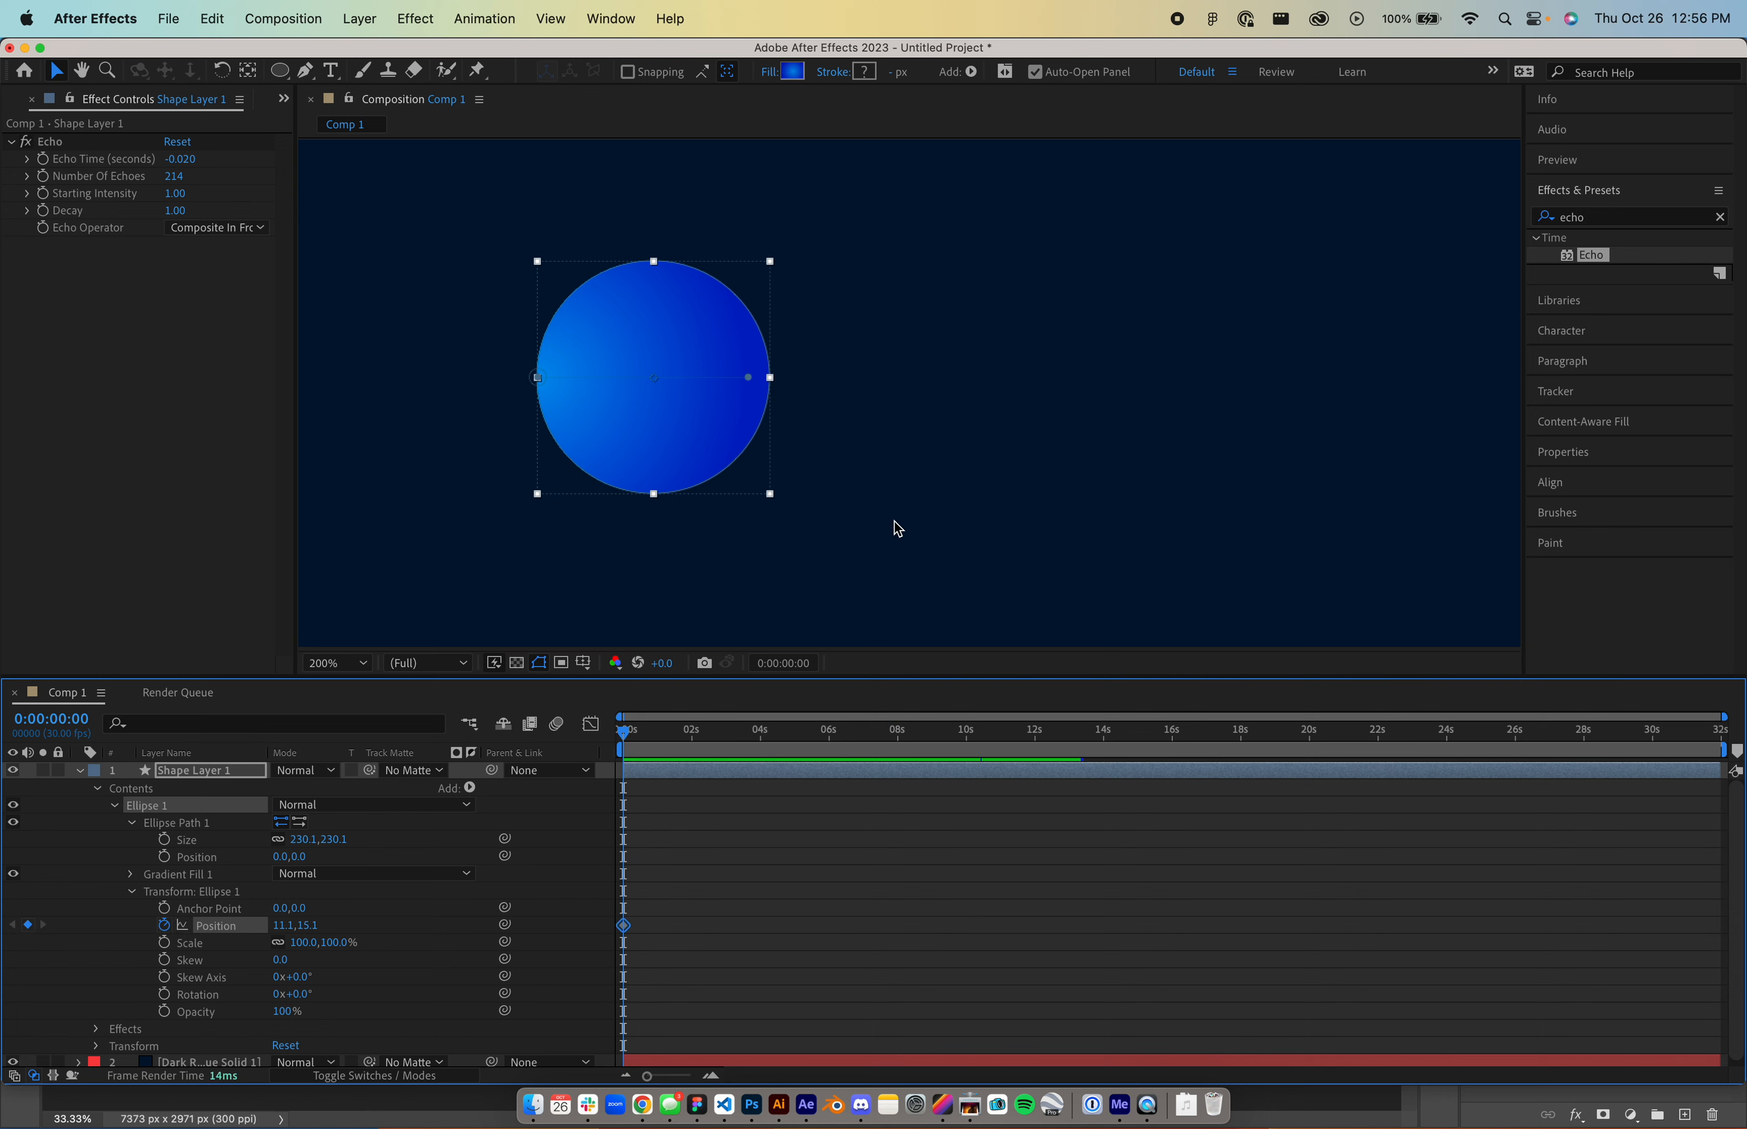
scroll(897, 529, down, 4)
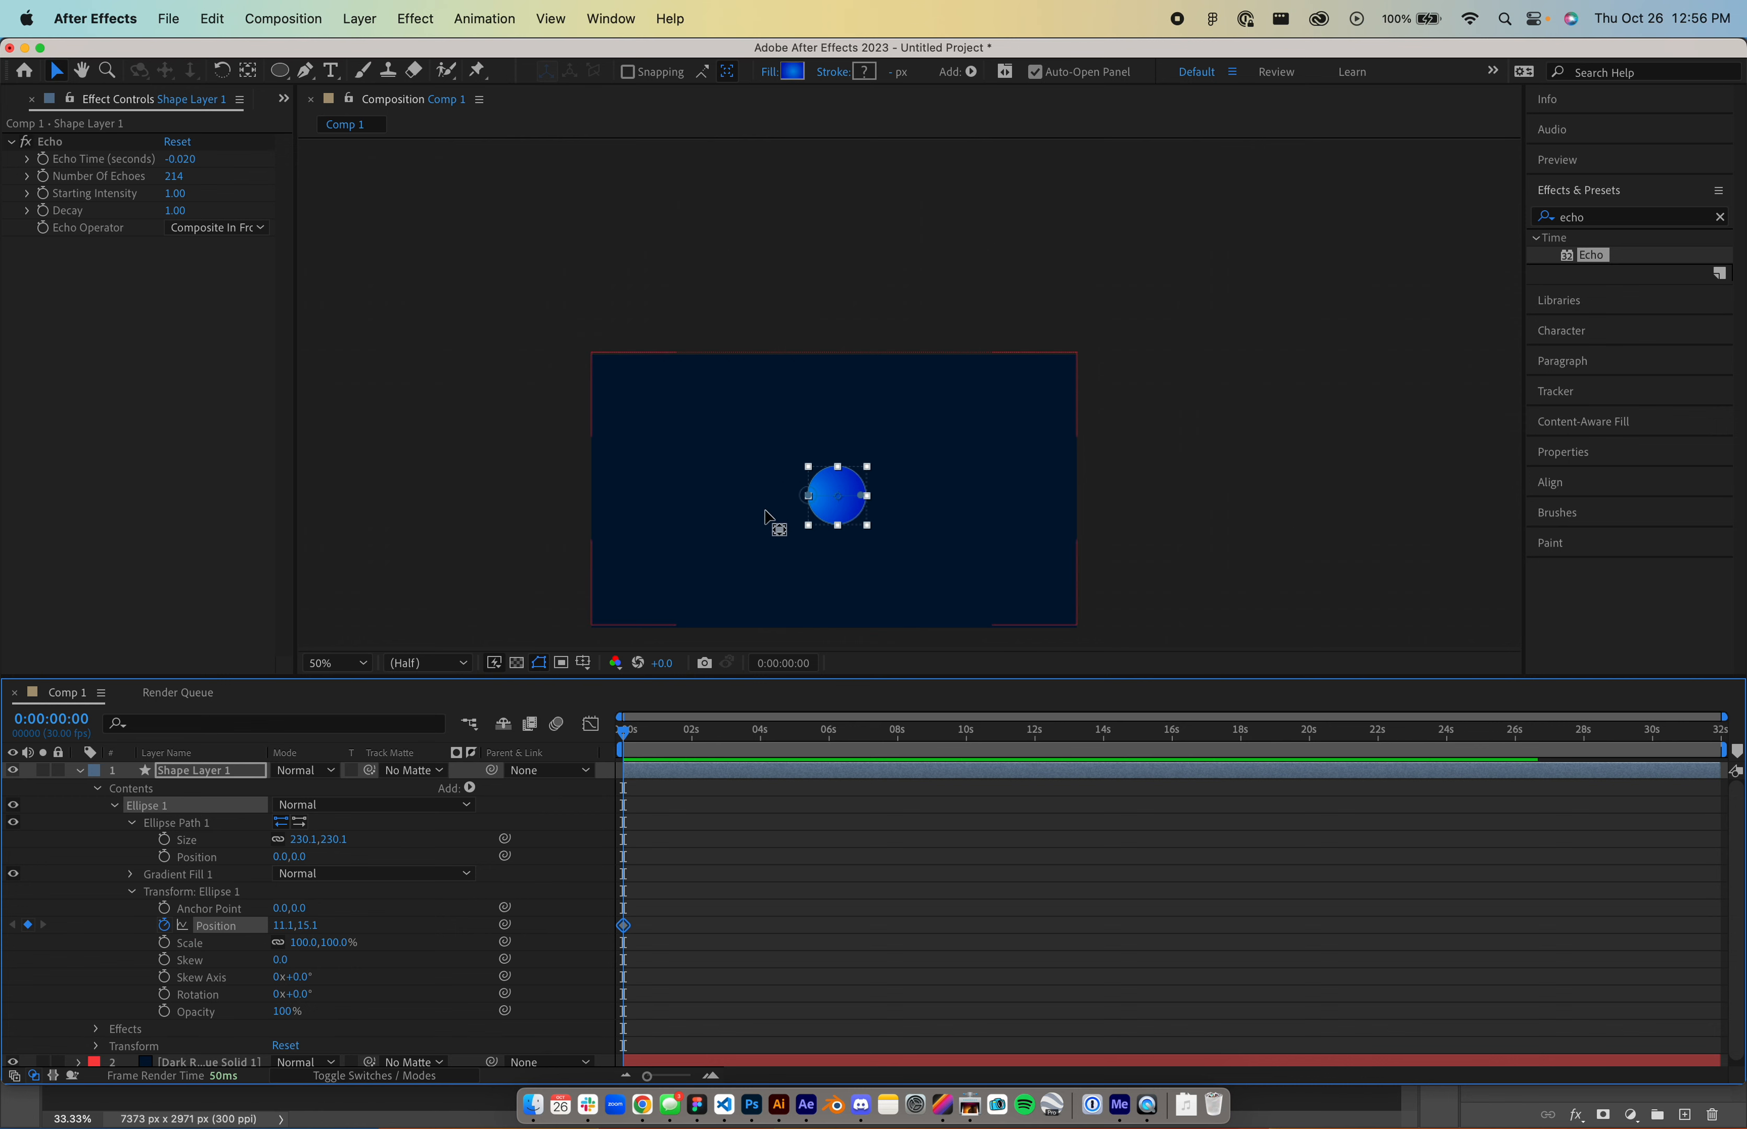
- Offset the circle's anchor, paste the Illustrator path into Position, and stretch keyframes to about 25 s
key(y)
drag(845, 502, 833, 496)
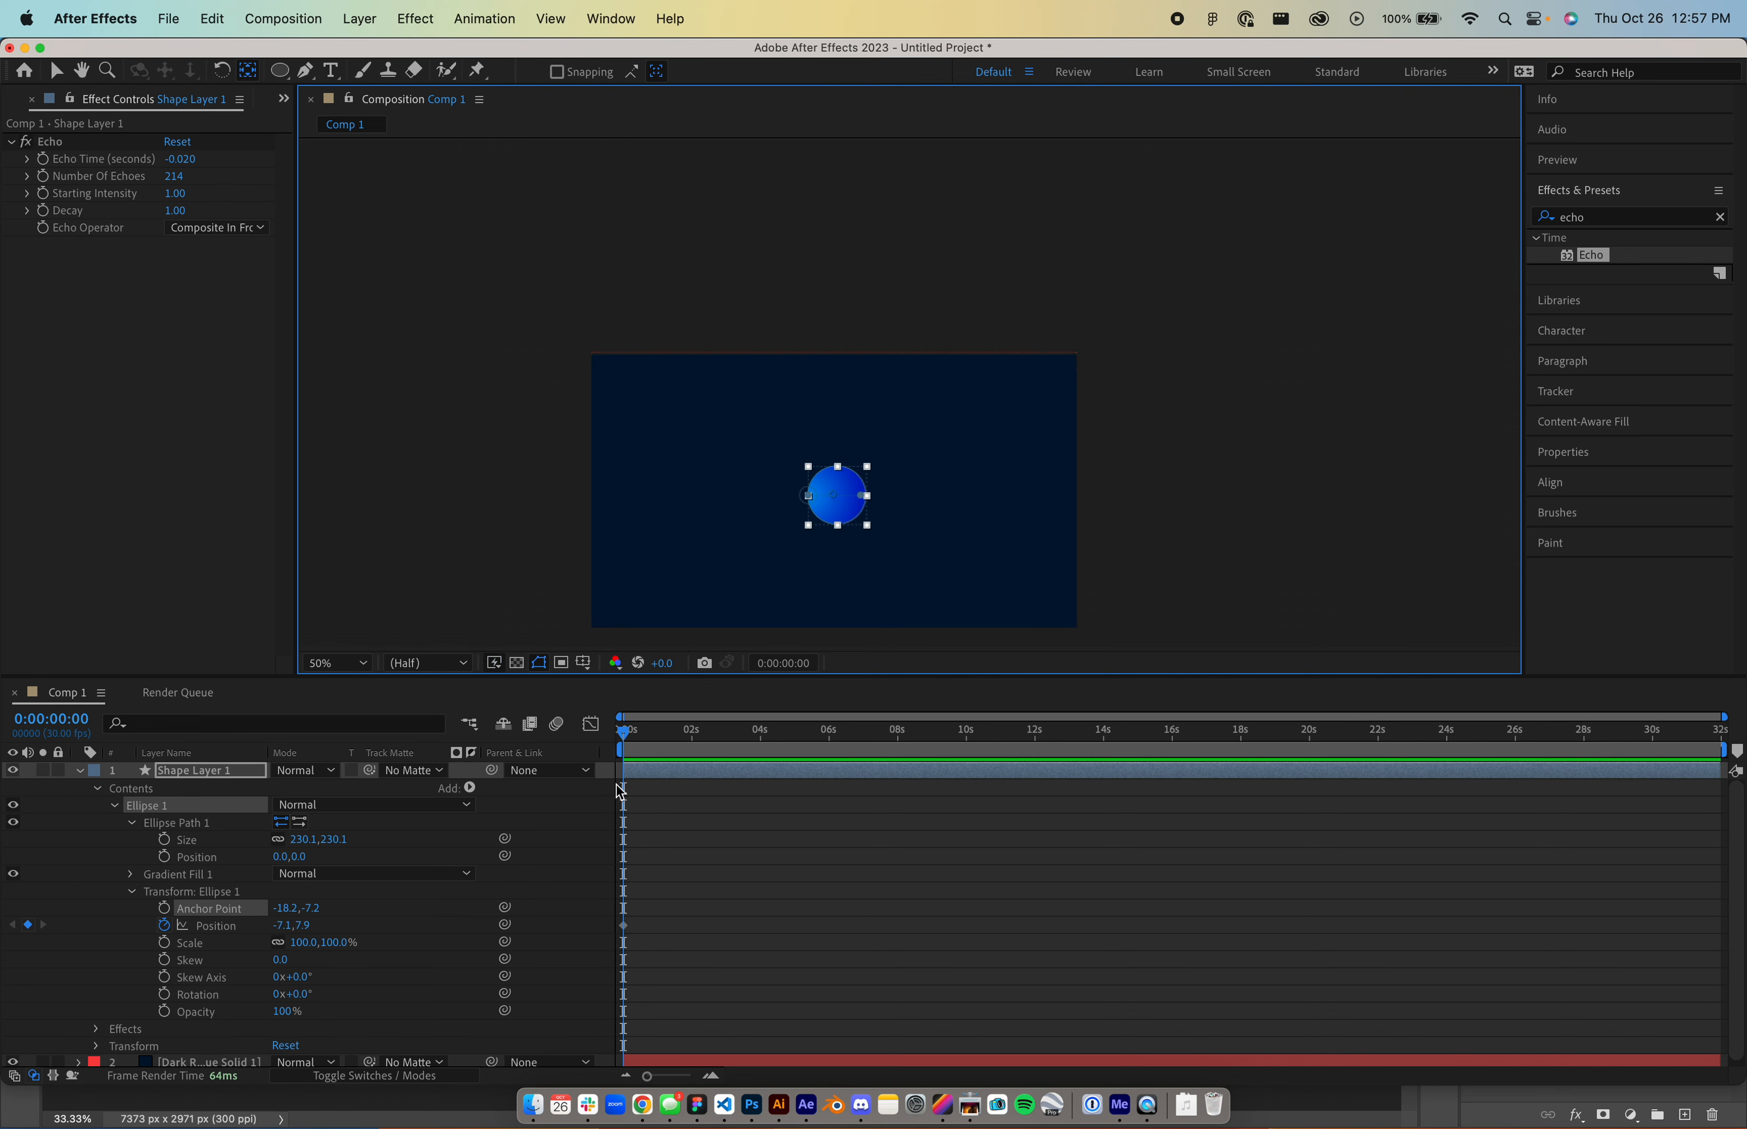
click(231, 927)
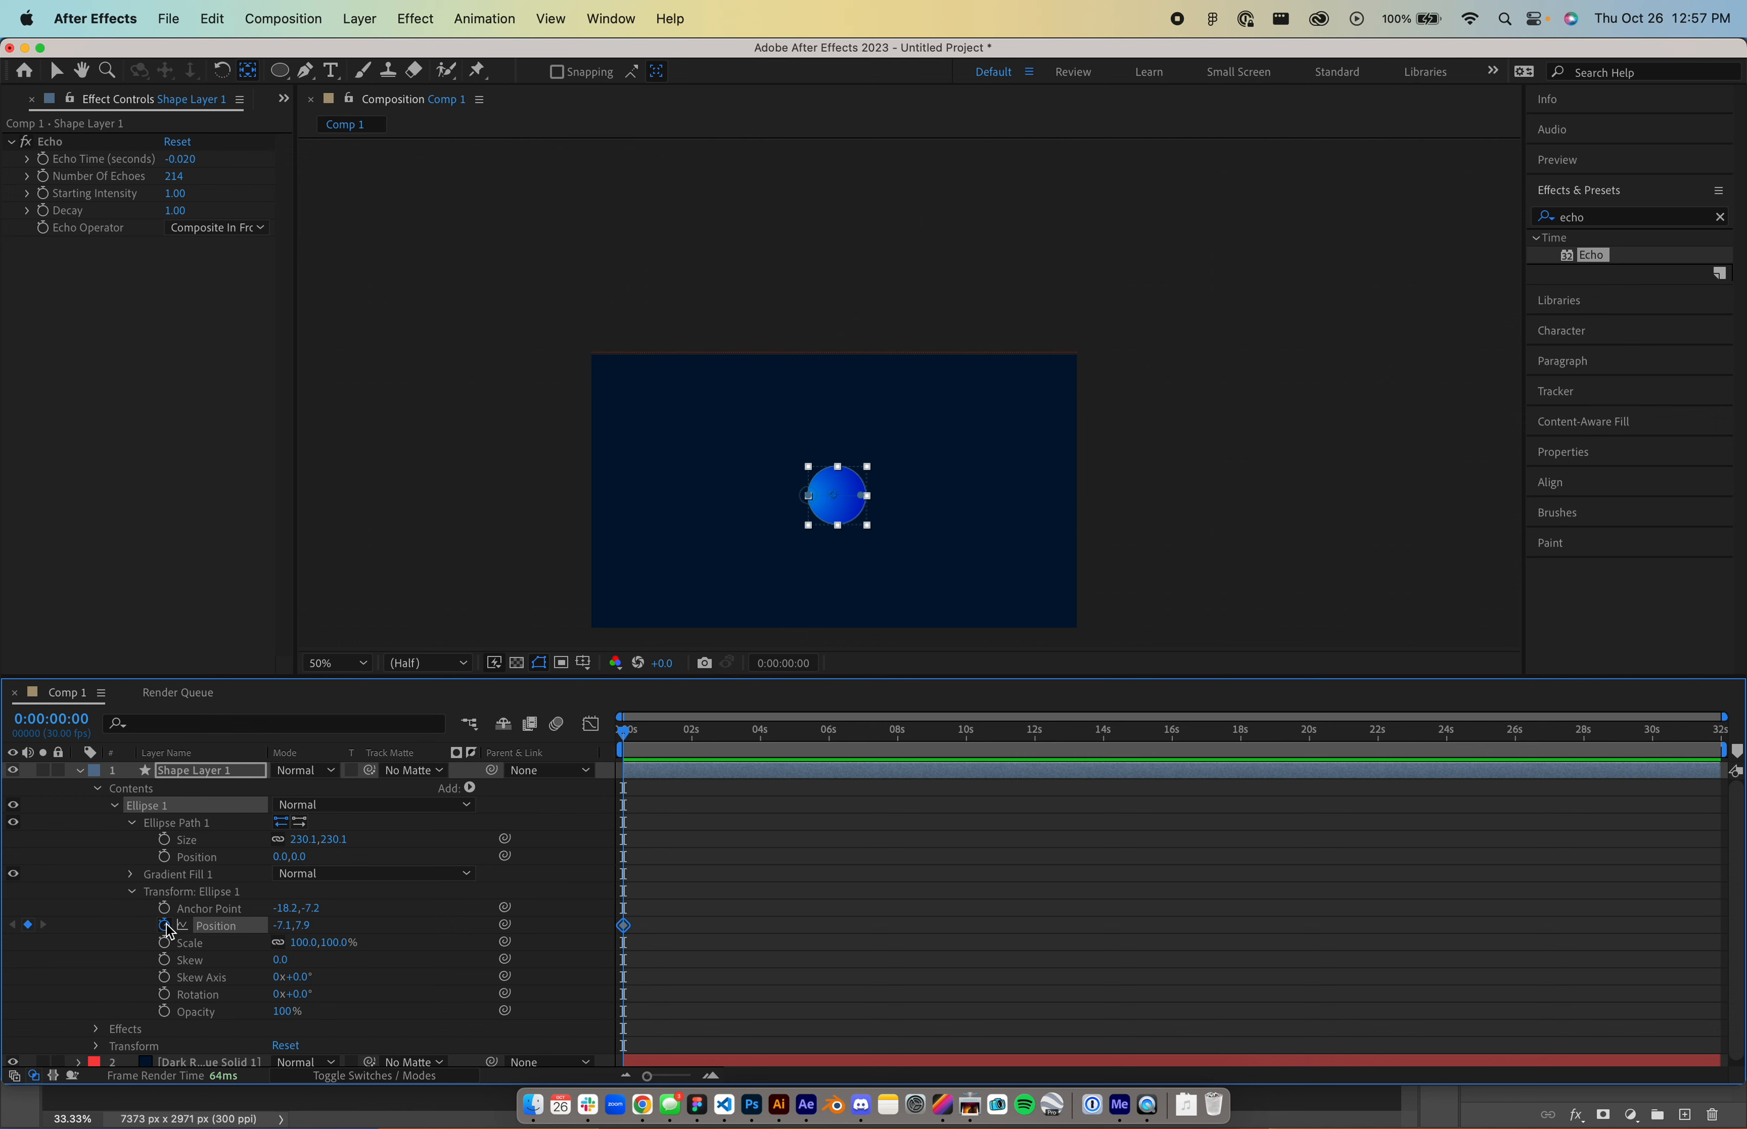
key(super+v)
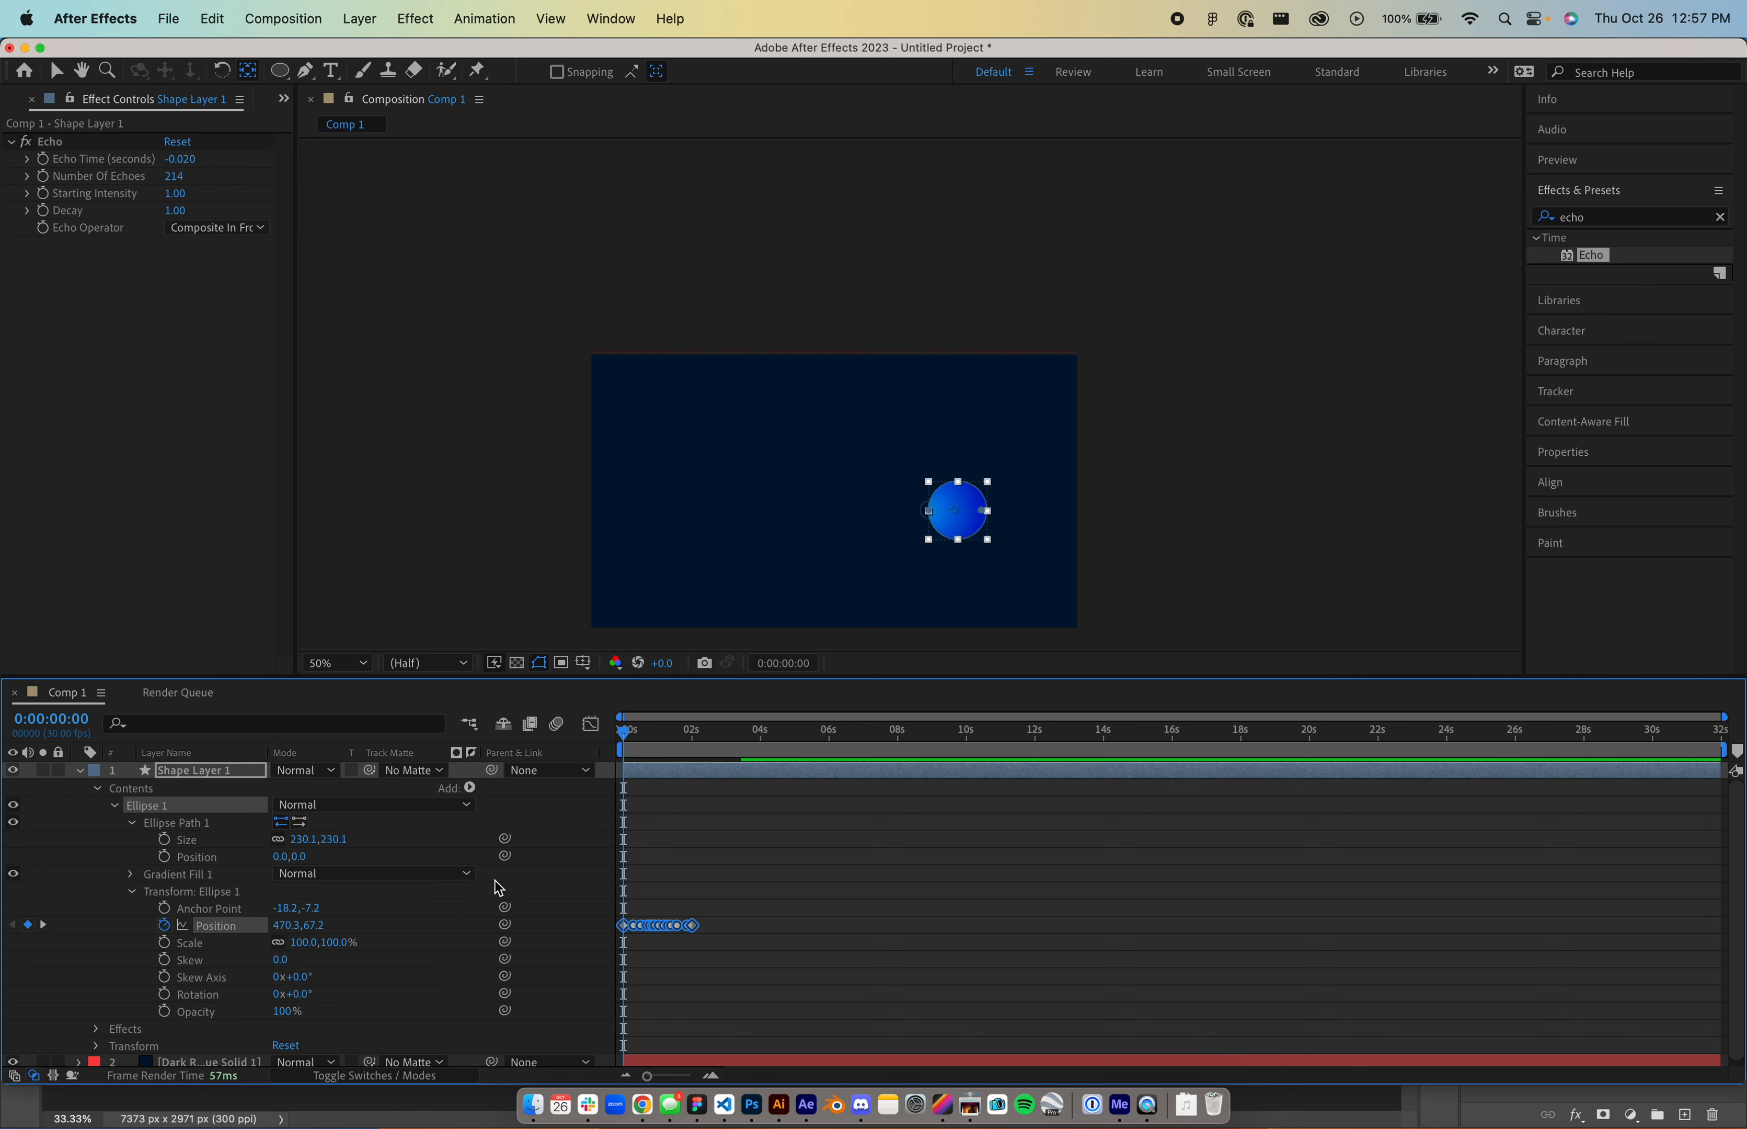
drag(624, 731, 694, 730)
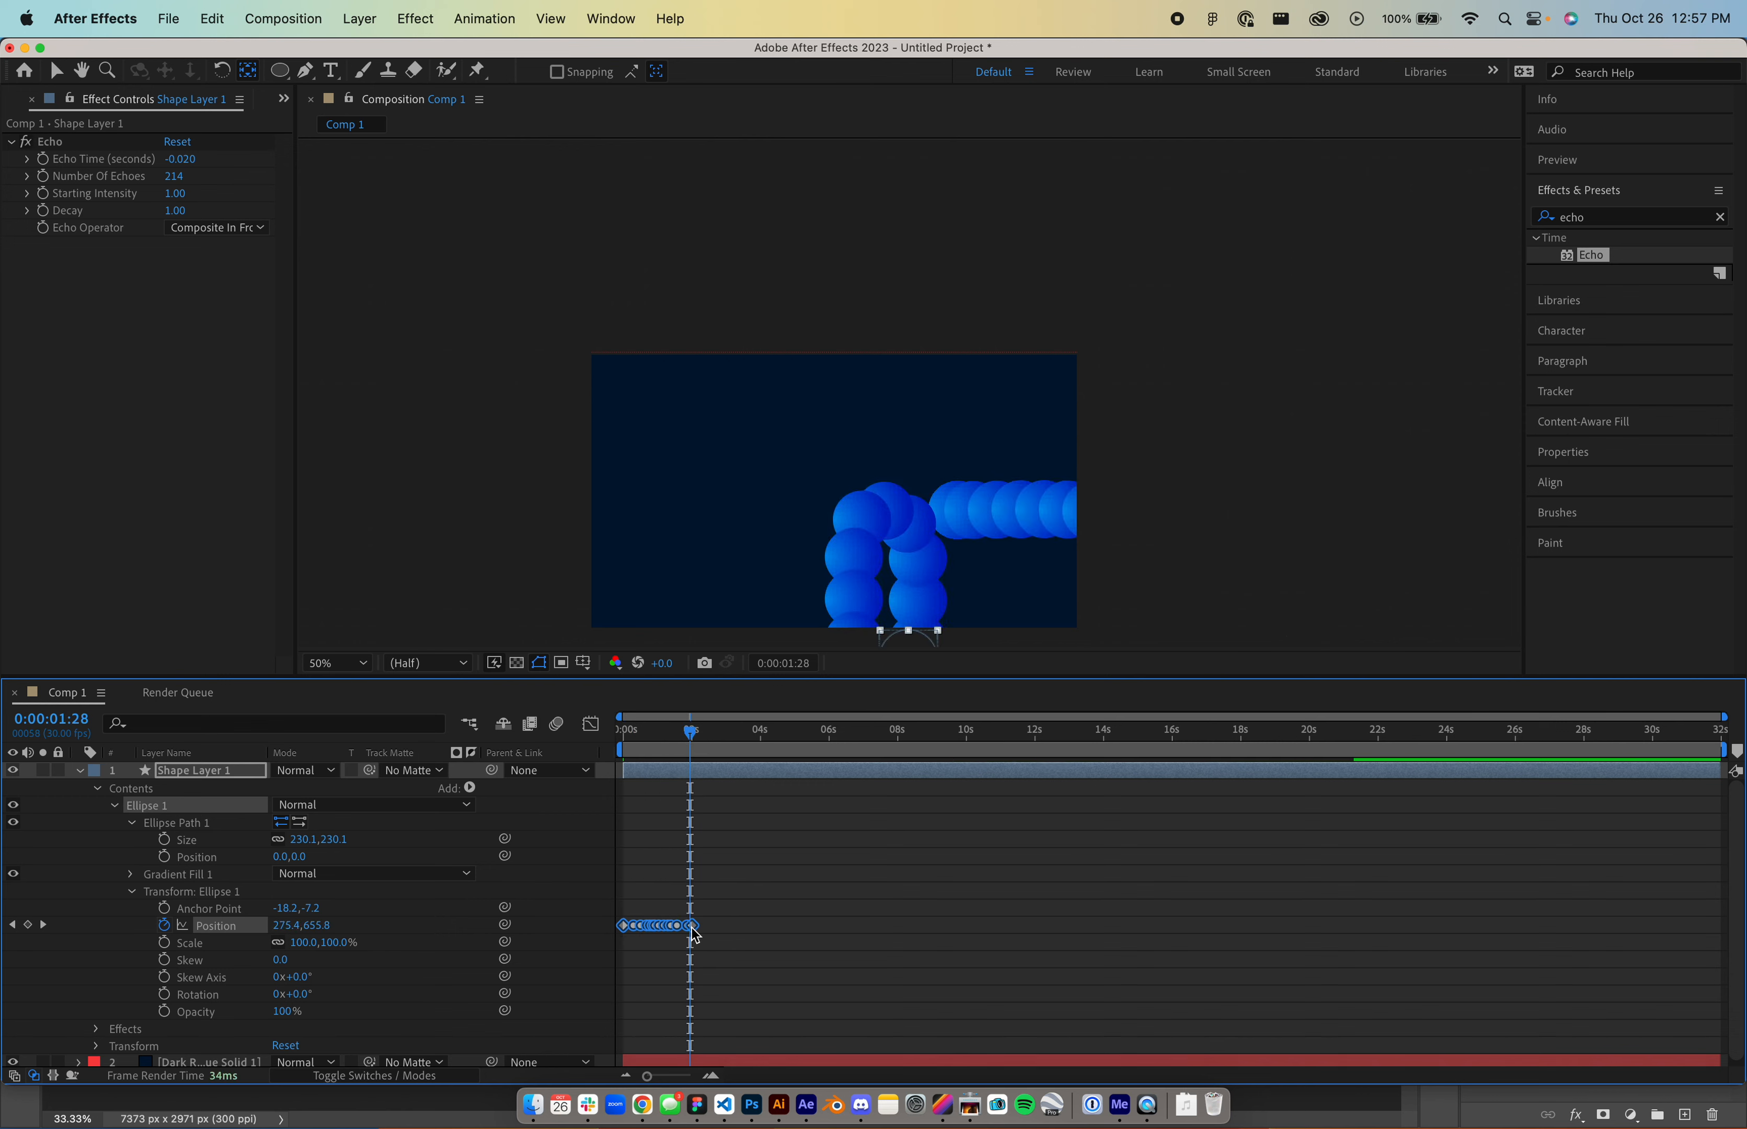
drag(695, 927, 1498, 927)
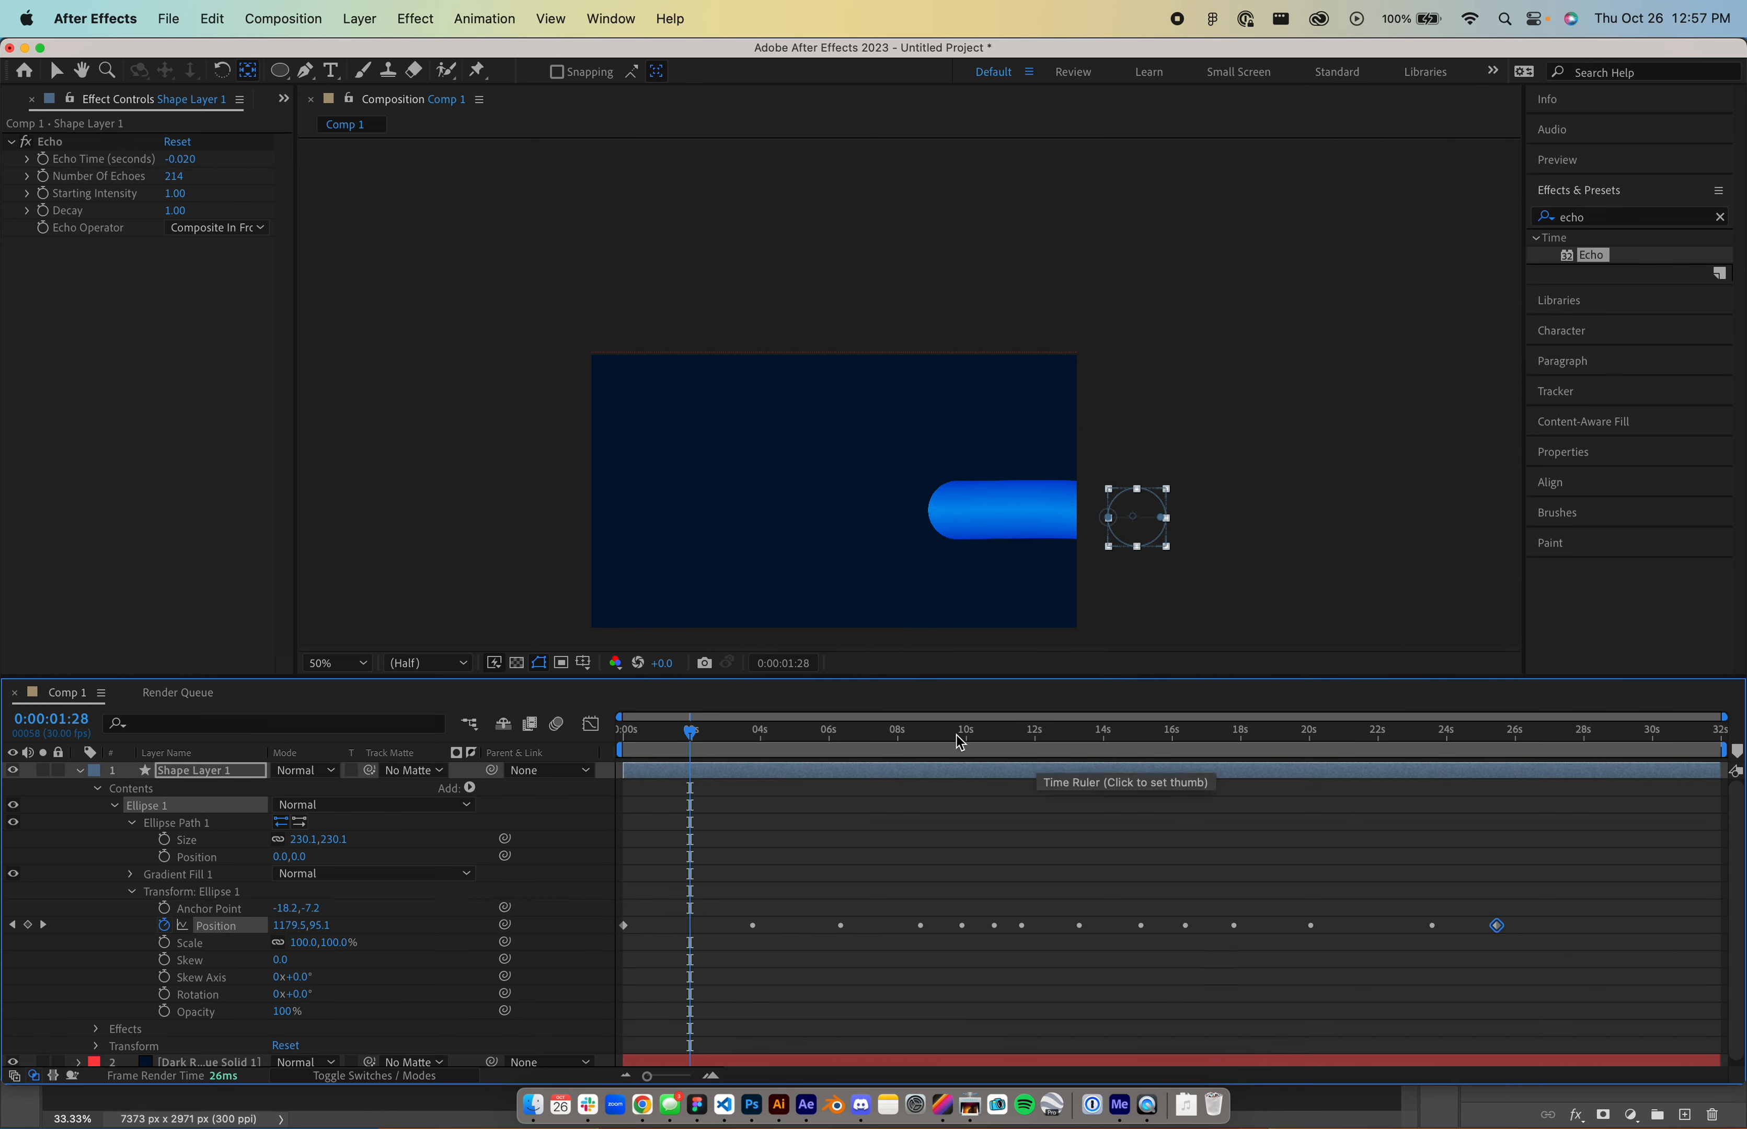
drag(763, 741, 1379, 716)
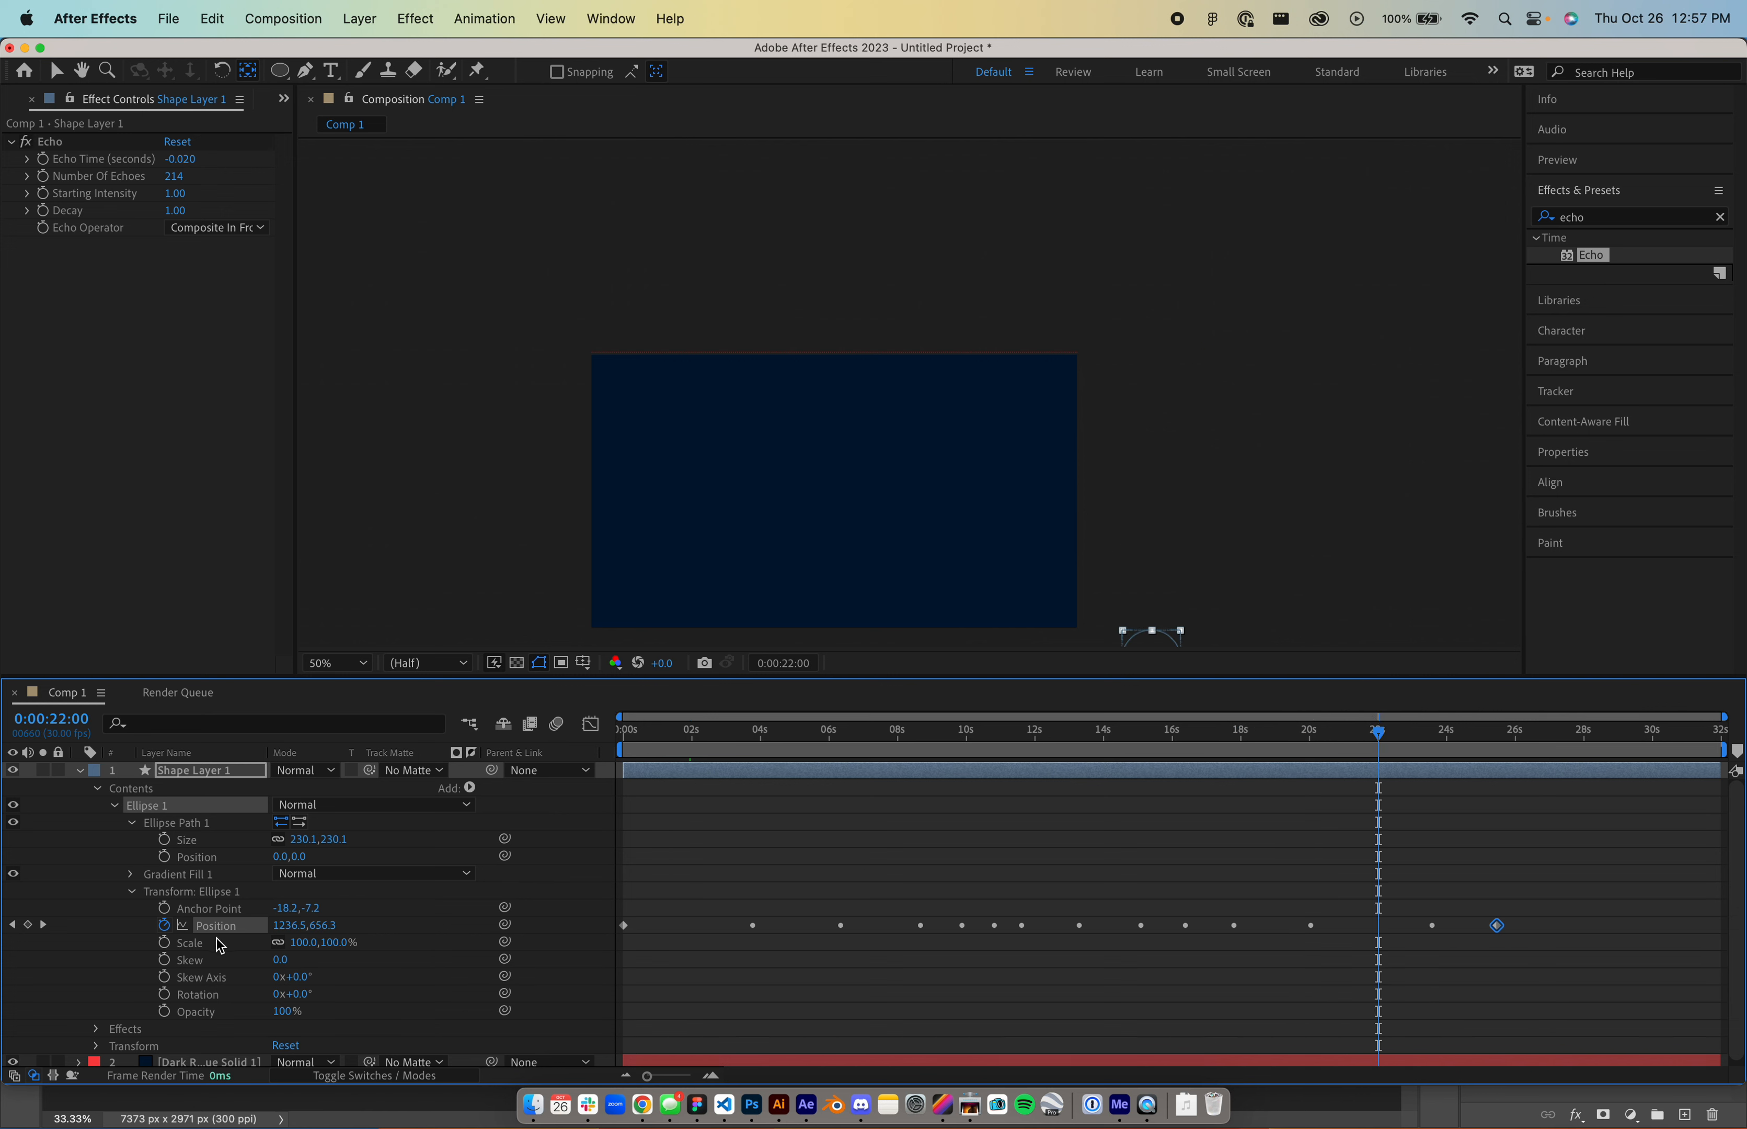
- Nudge all Position keyframes left and up so the circle starts at -609.7,-136.8
key(Home)
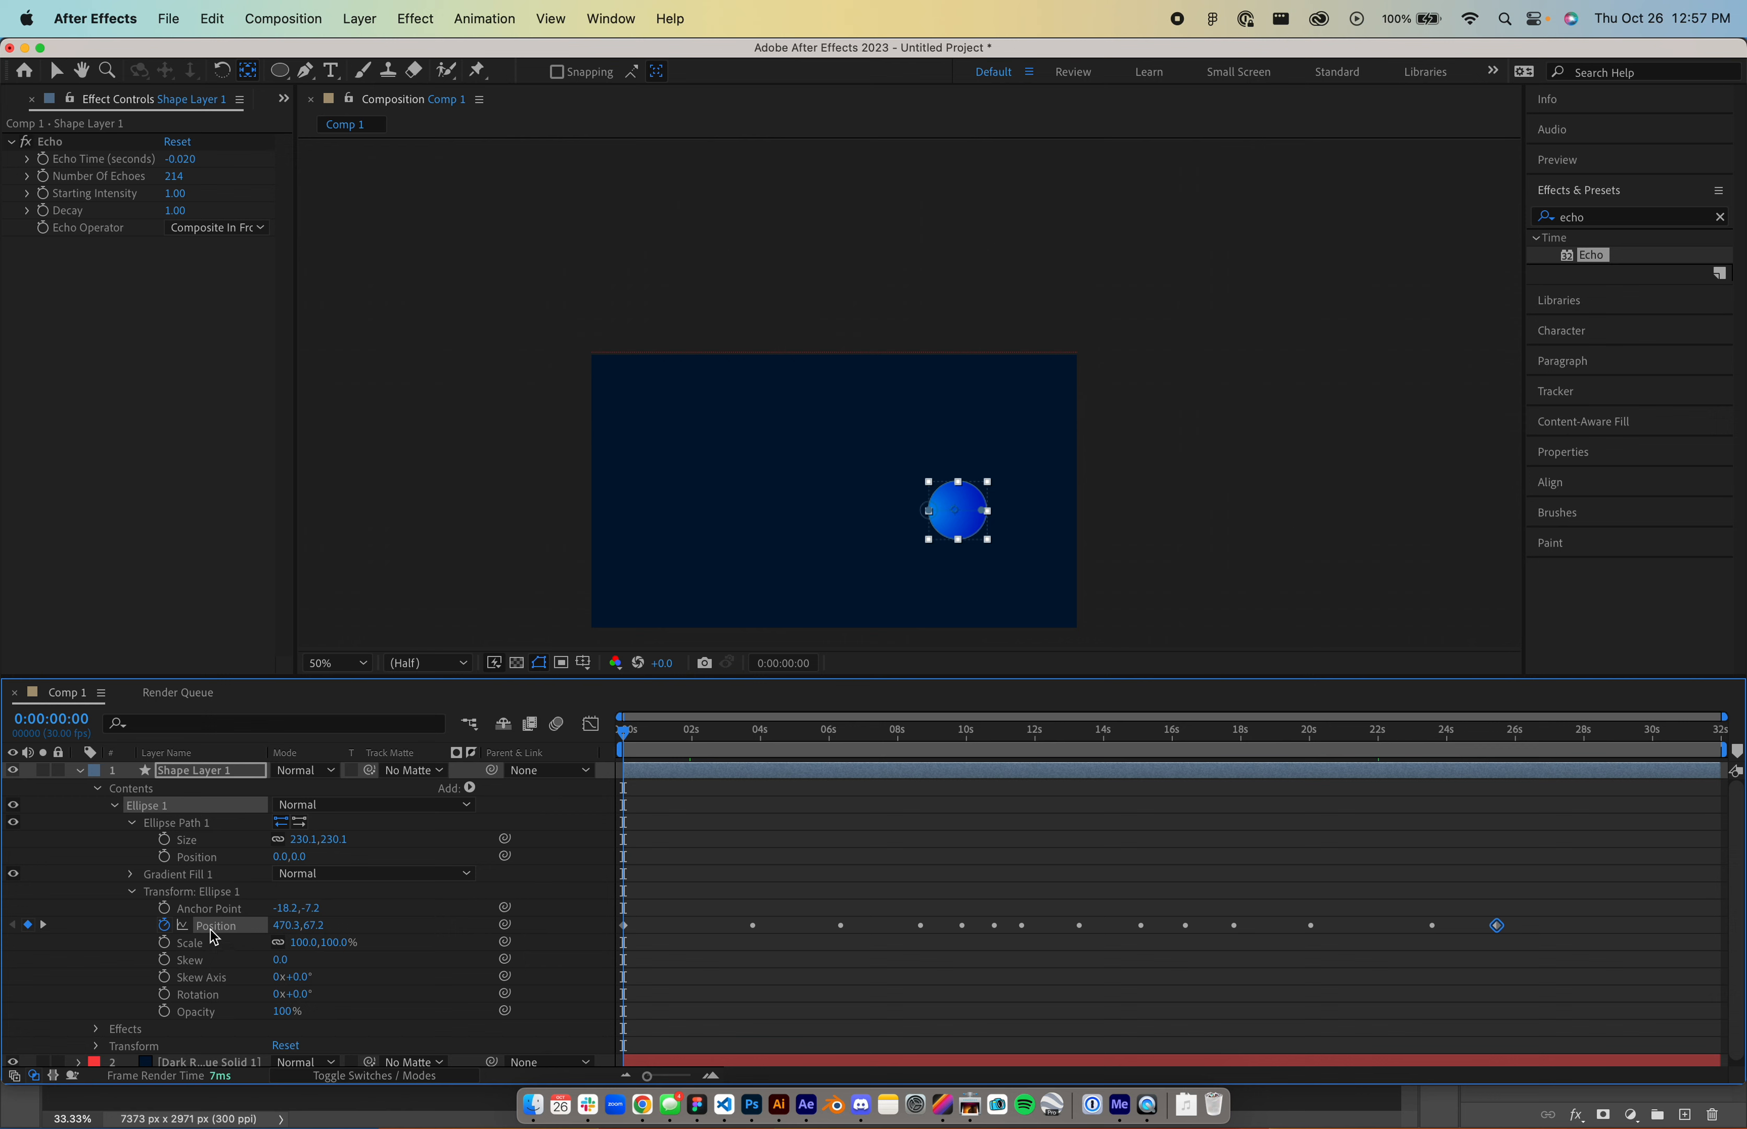
click(213, 930)
key(shift+Left)
key(shift+Left)
key(shift+Left)
key(shift+Left)
key(shift+Left)
key(shift+Left)
key(shift+Left)
key(shift+Left)
key(shift+Left)
key(shift+Left)
key(shift+Left)
key(shift+Left)
key(shift+Left)
key(shift+Left)
key(shift+Left)
key(shift+Left)
key(shift+Left)
key(shift+Left)
key(shift+Left)
key(shift+Left)
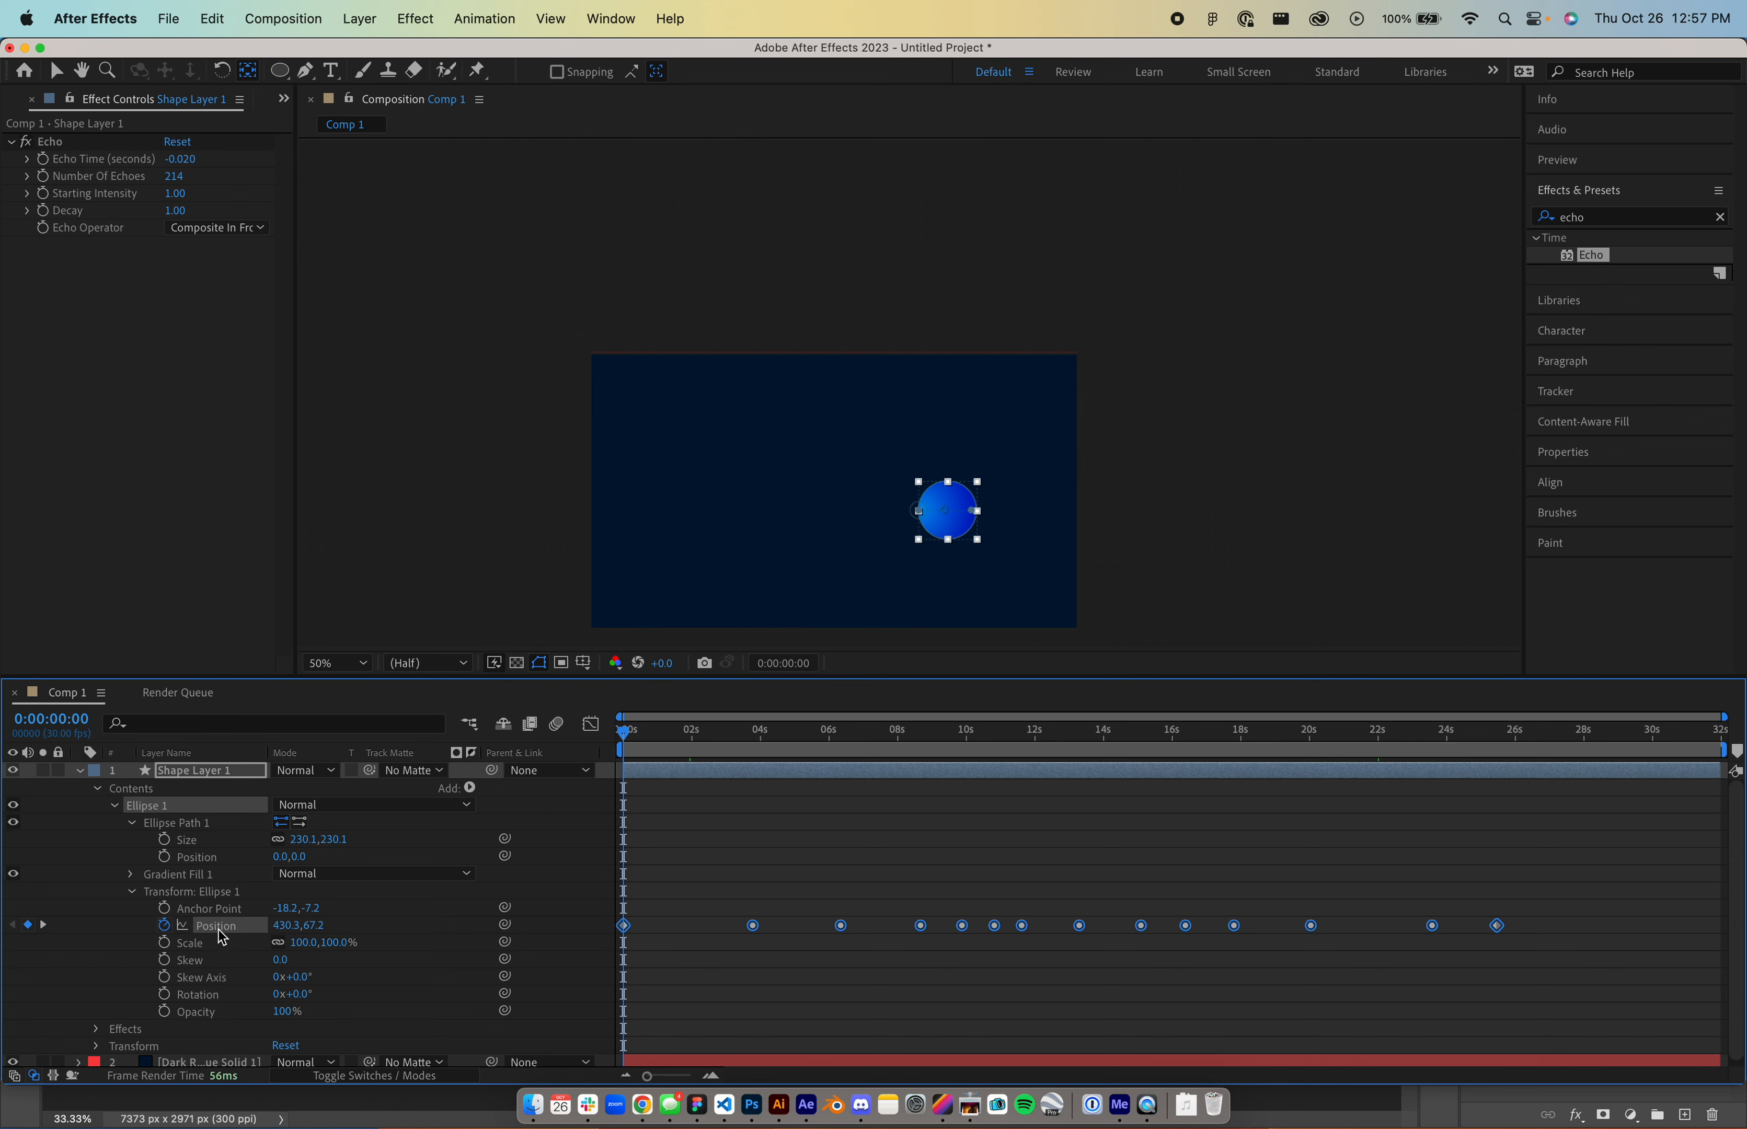
key(shift+Left)
key(shift+Left)
key(shift+Left)
key(shift+Left)
key(shift+Left)
key(shift+Left)
key(shift+Left)
key(shift+Left)
key(shift+Left)
key(shift+Left)
key(shift+Left)
key(shift+Left)
key(shift+Left)
key(shift+Left)
key(shift+Left)
key(shift+Left)
key(shift+Left)
key(shift+Left)
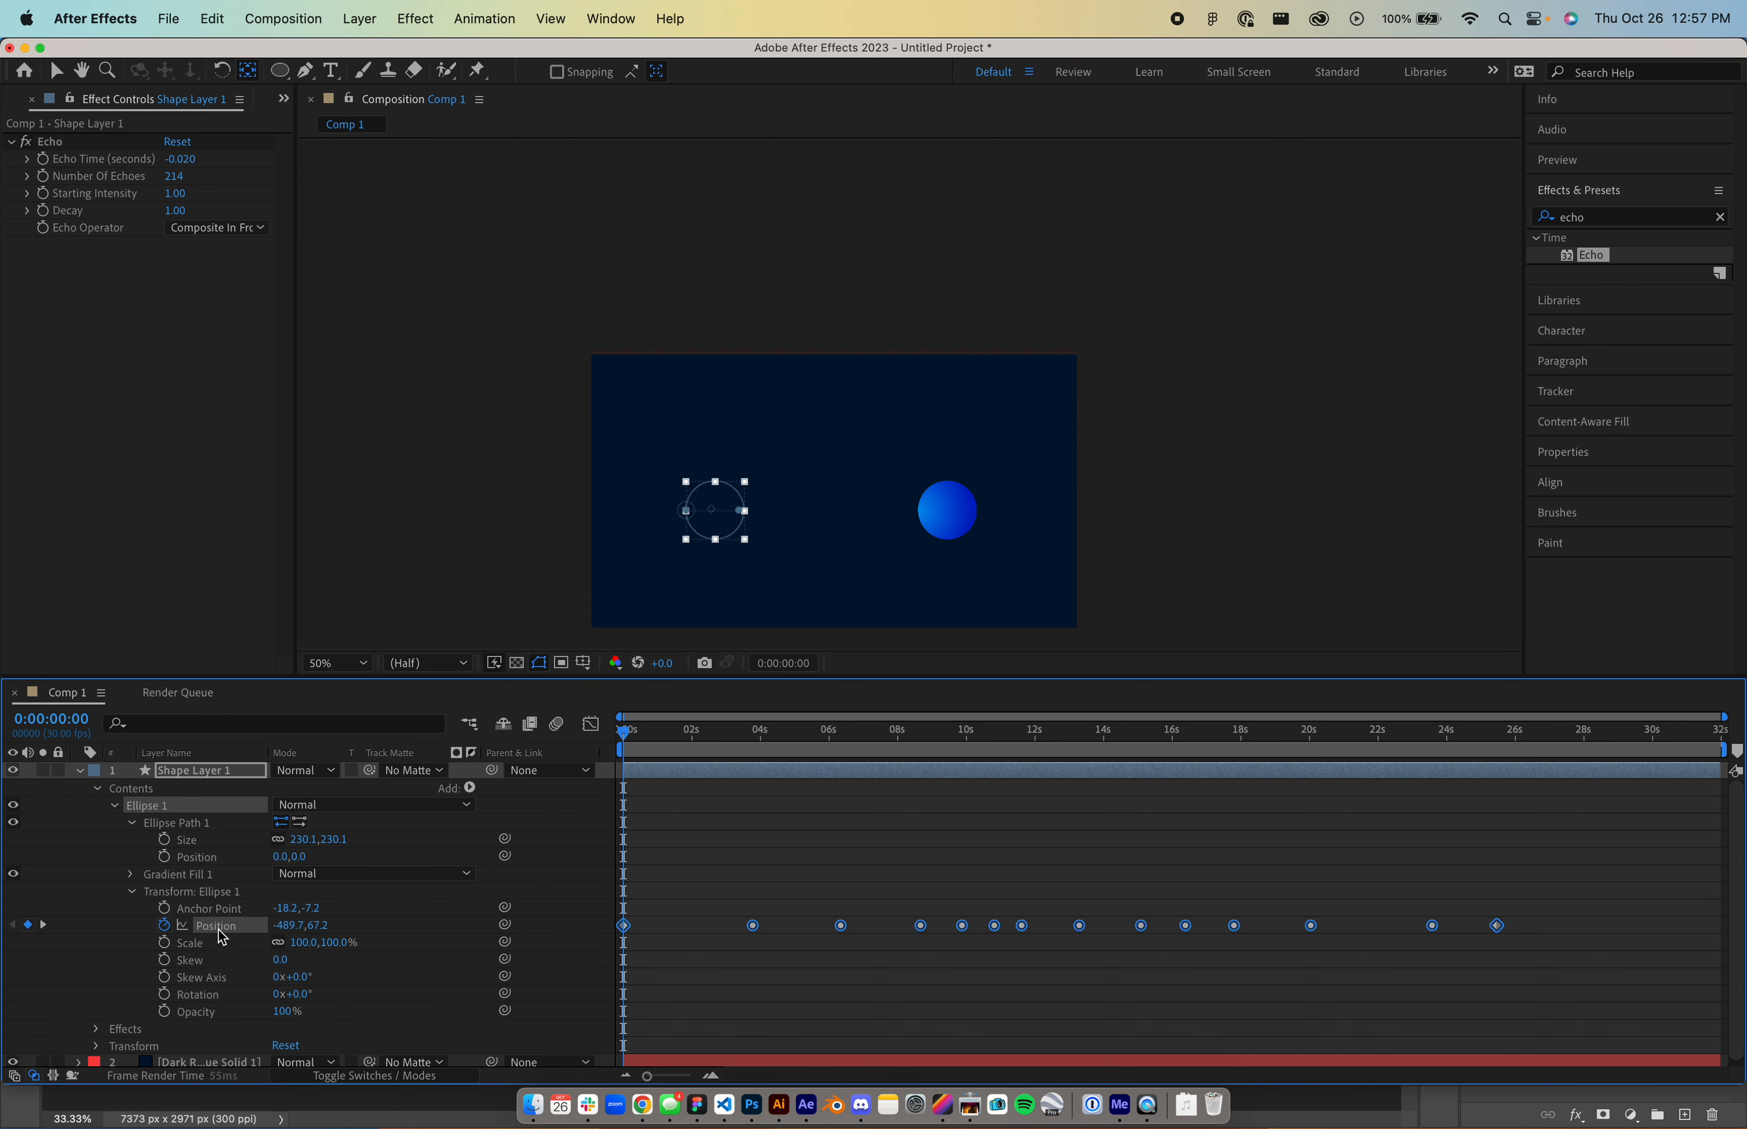
key(shift+Up)
key(shift+Up)
key(shift+Up)
key(shift+Up)
key(shift+Up)
key(shift+Up)
key(shift+Up)
key(shift+Up)
key(shift+Up)
key(shift+Up)
key(ctrl+super+Escape)
click(220, 936)
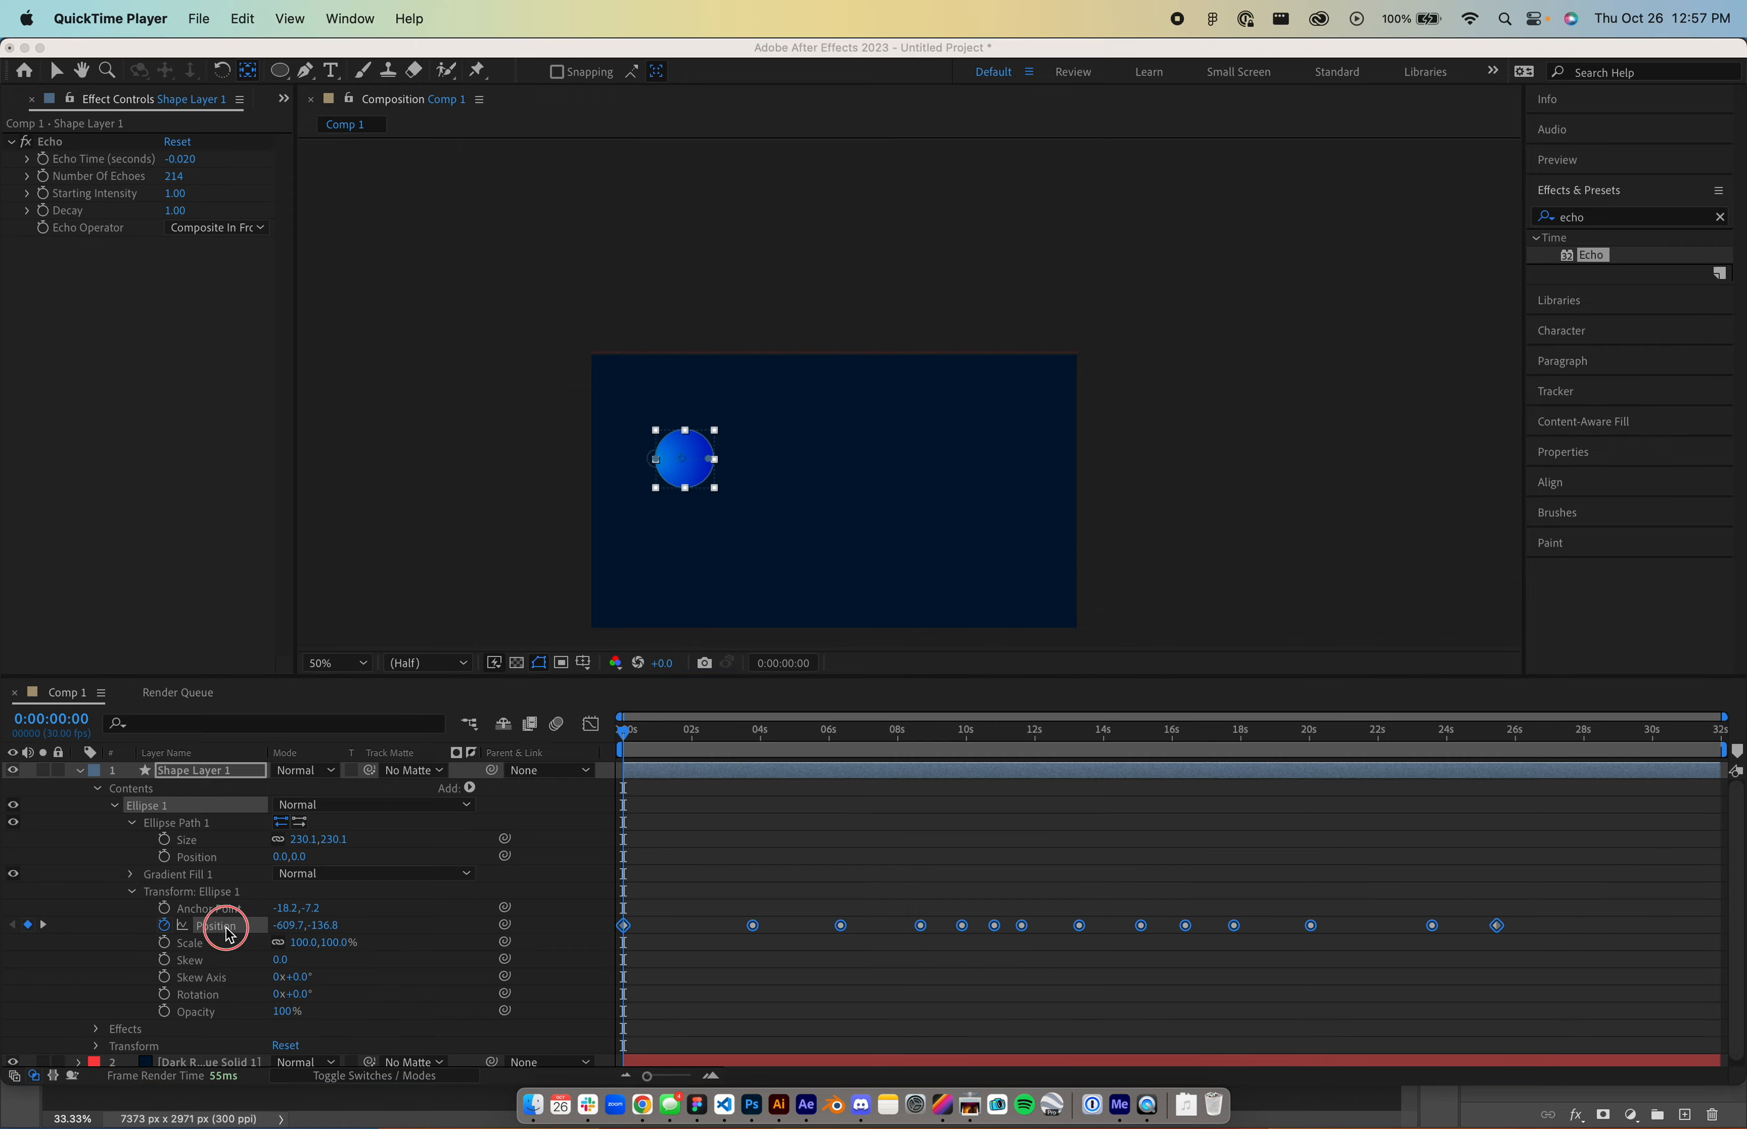
- Deselect the looping path in Illustrator and return to After Effects
key(super+Tab)
key(super+Tab)
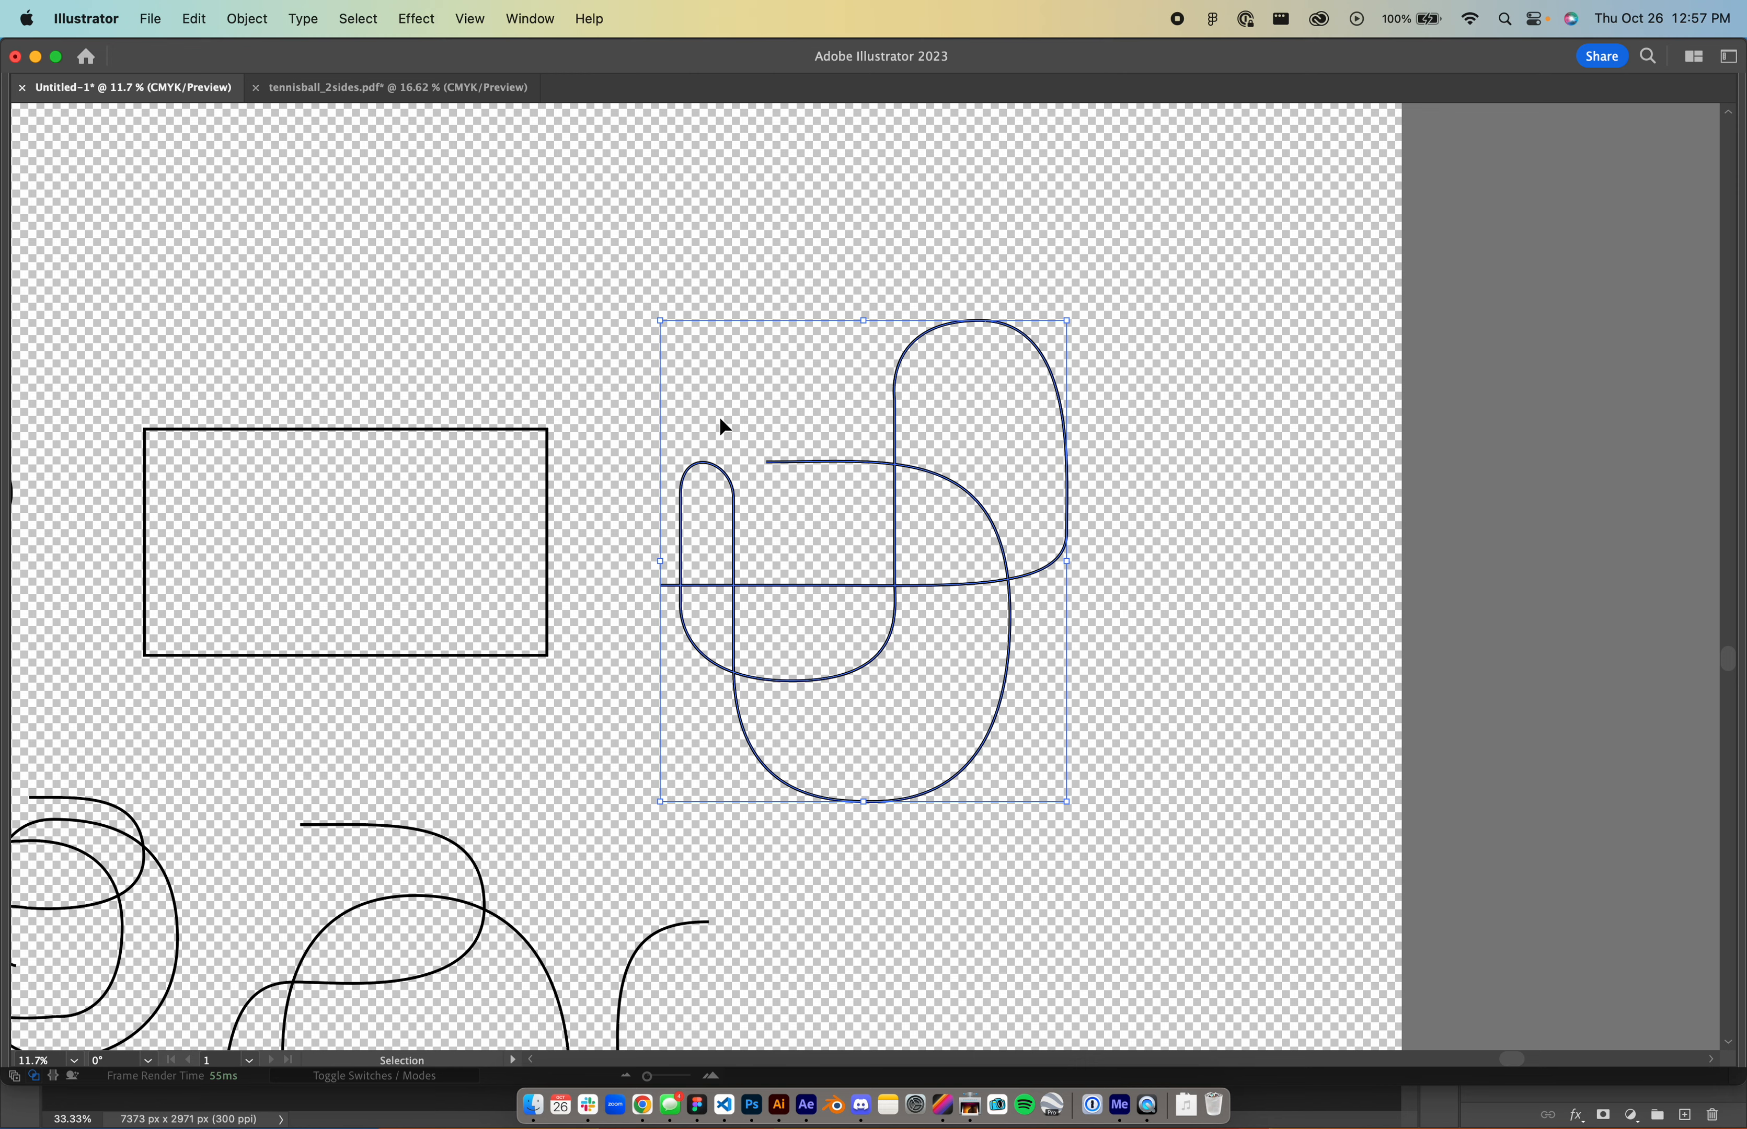
click(534, 294)
key(super+Tab)
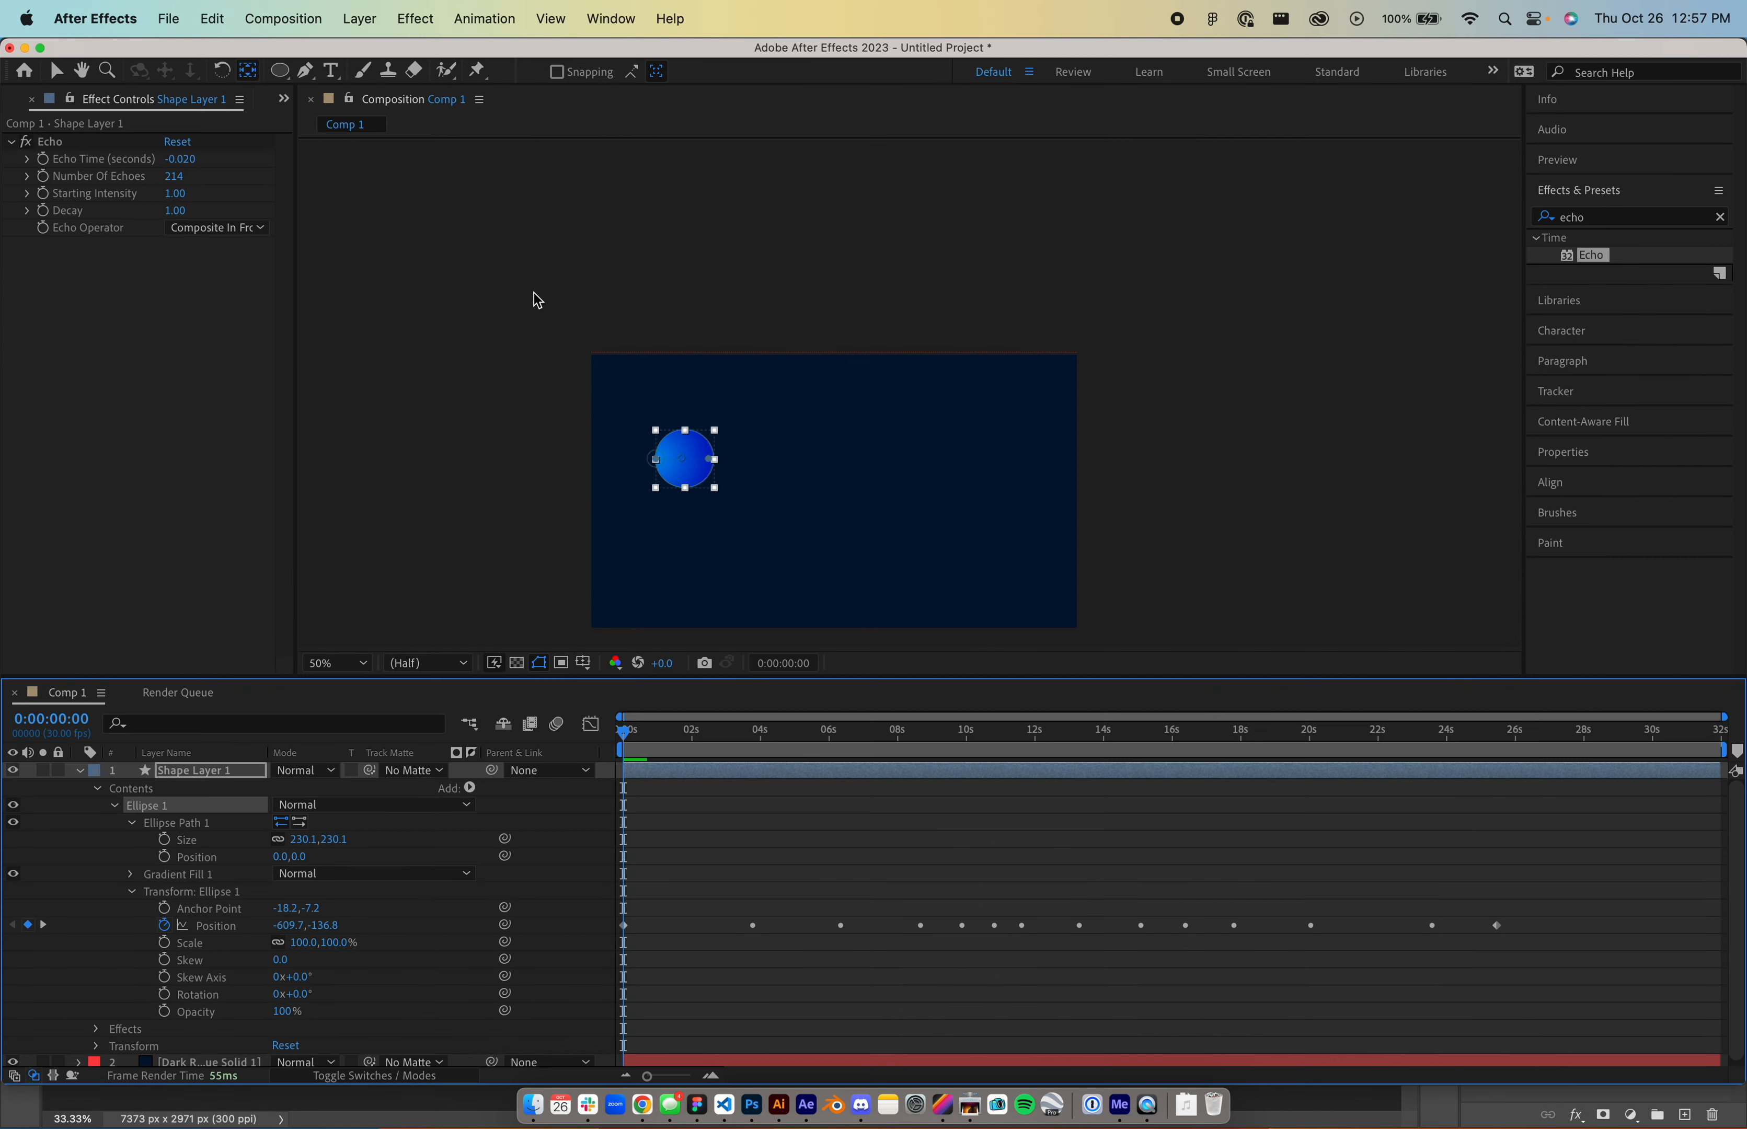
- Set Echo's Number Of Echoes to 444 and scrub ahead to preview the longer tube
drag(623, 737, 1072, 808)
click(173, 178)
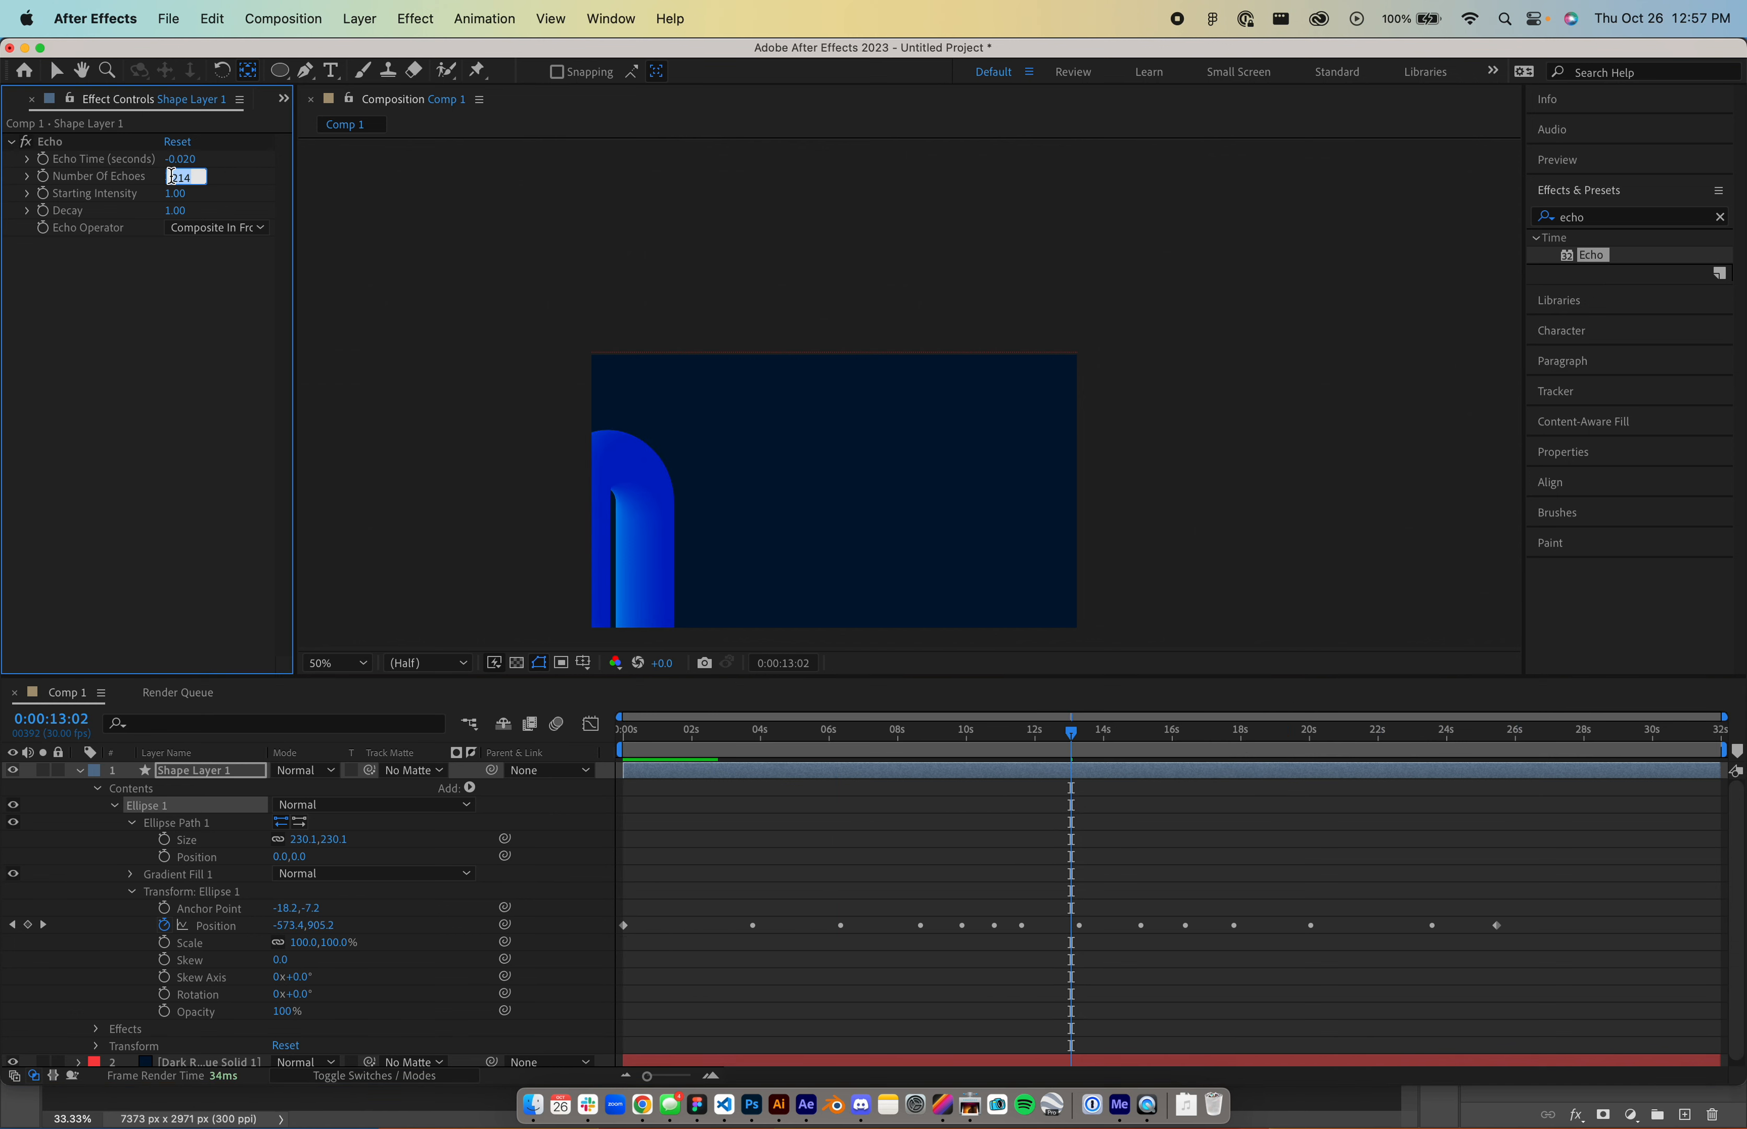
text(444)
key(Return)
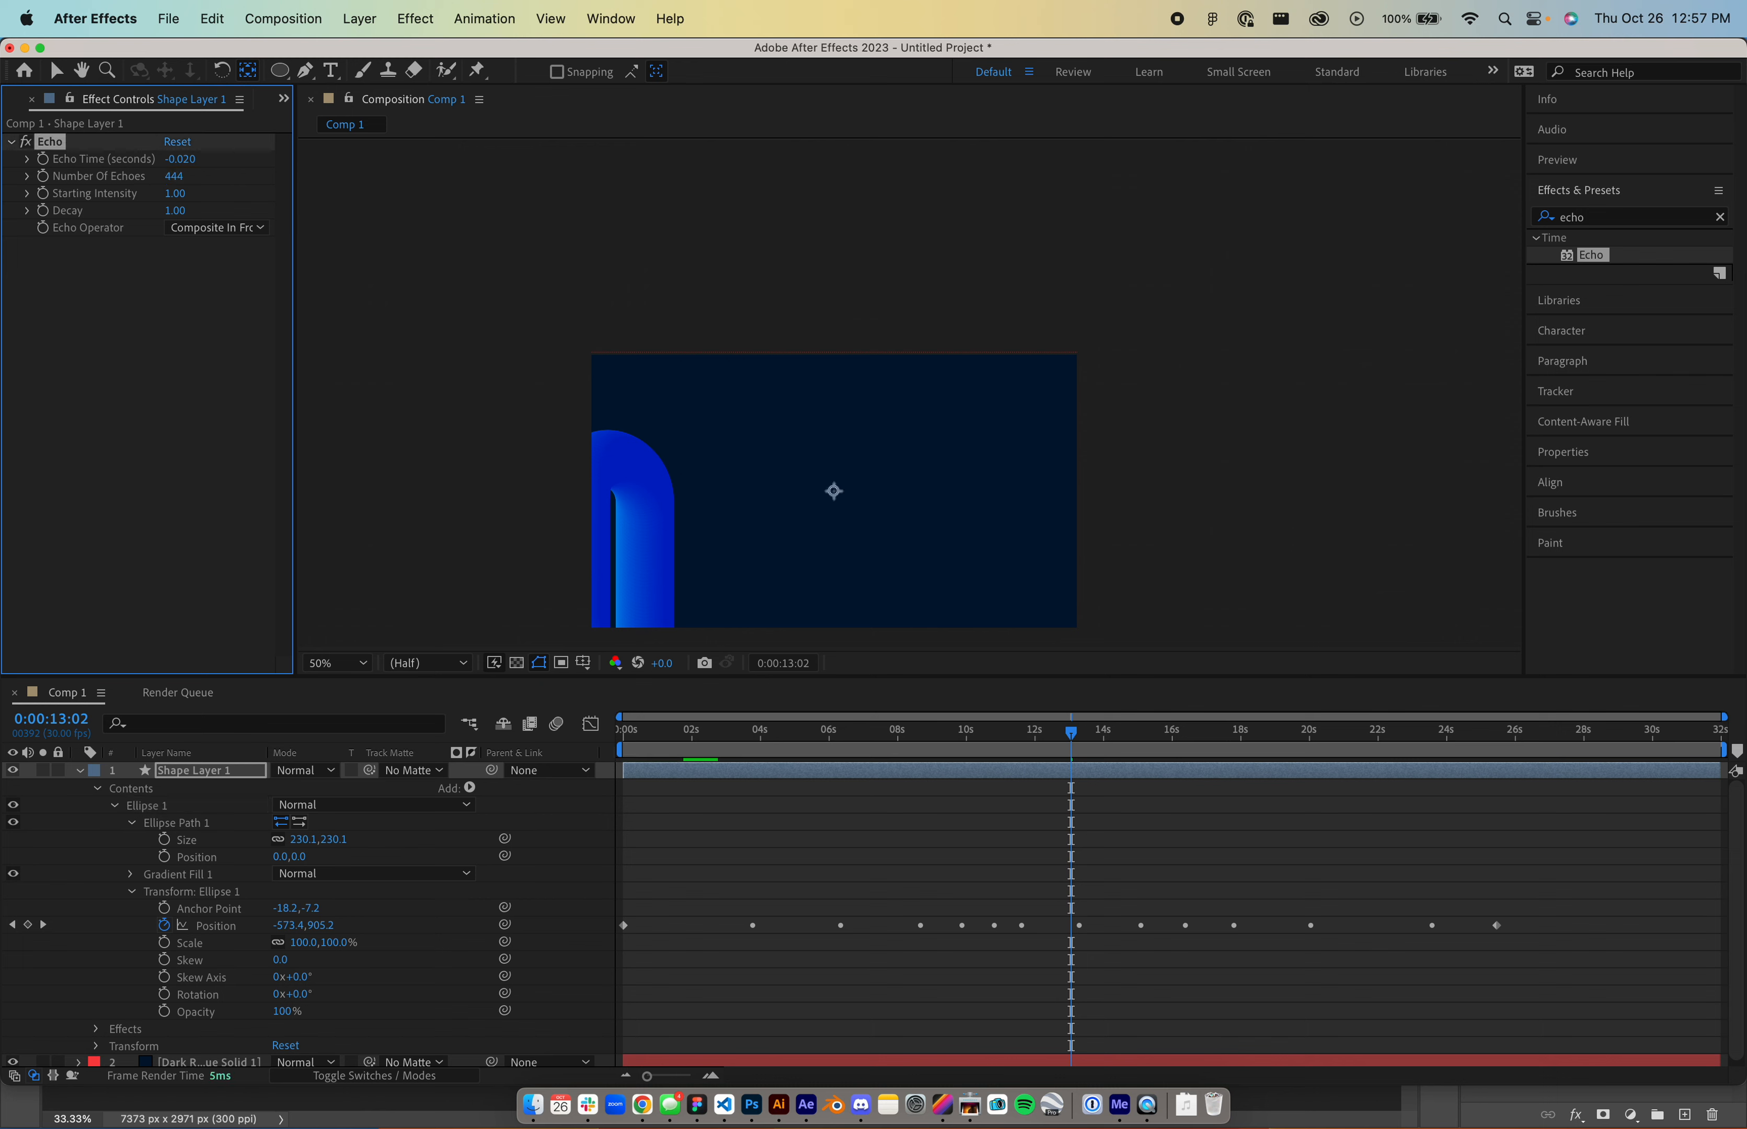
click(1200, 732)
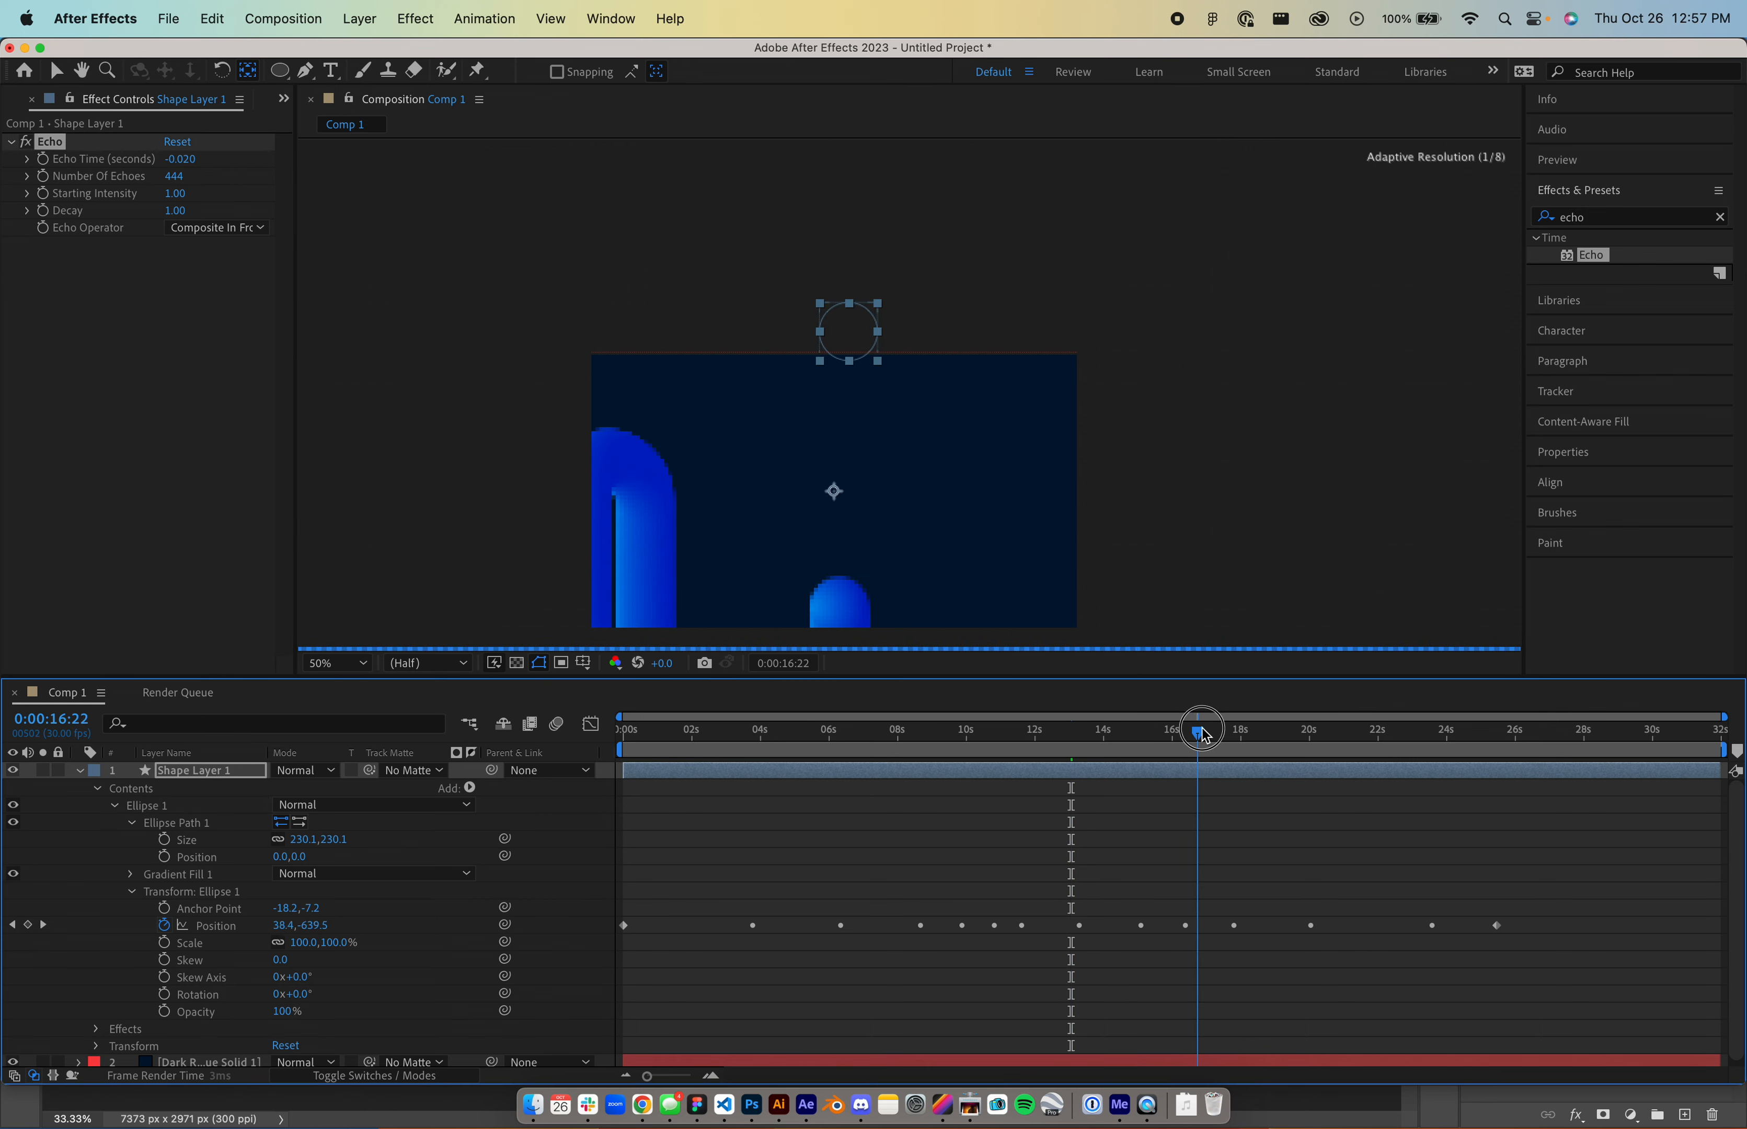
drag(1204, 734, 1479, 730)
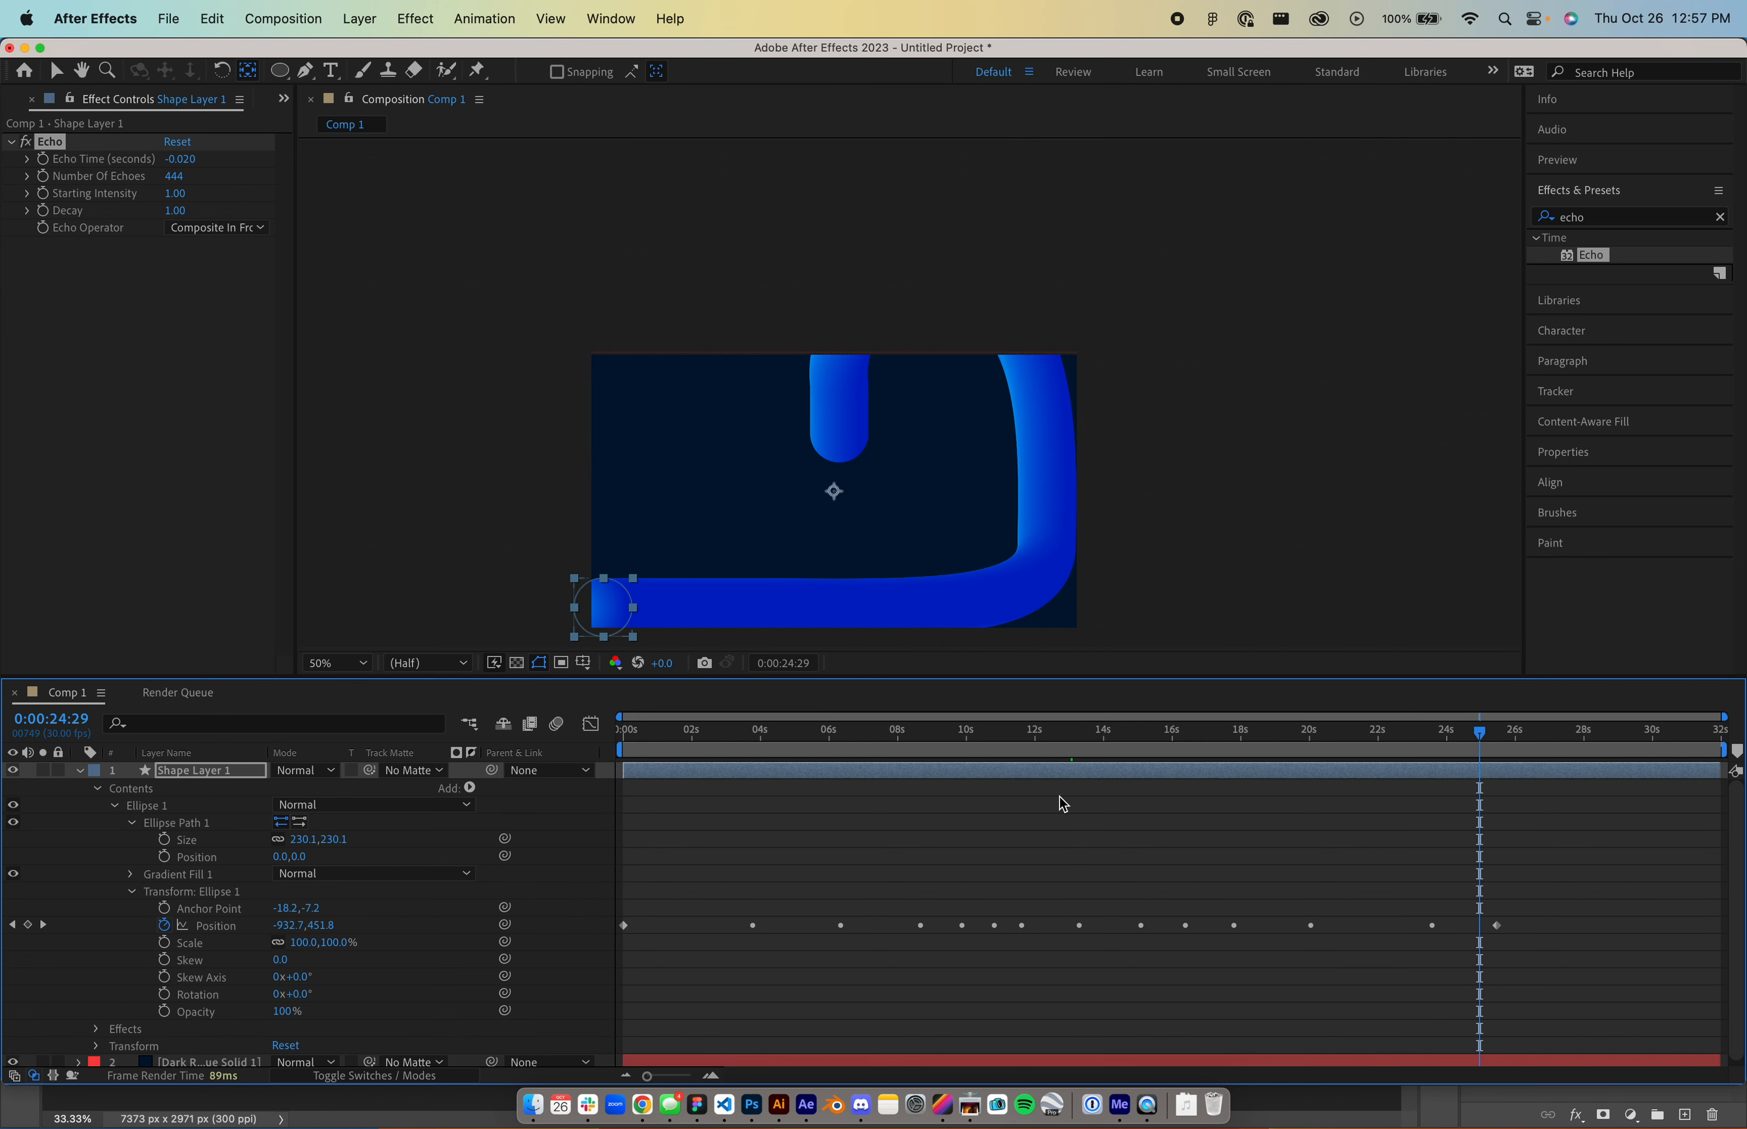
- Duplicate the circle as Shape Layer 2, clear its Position keyframes, and label it orange
click(78, 770)
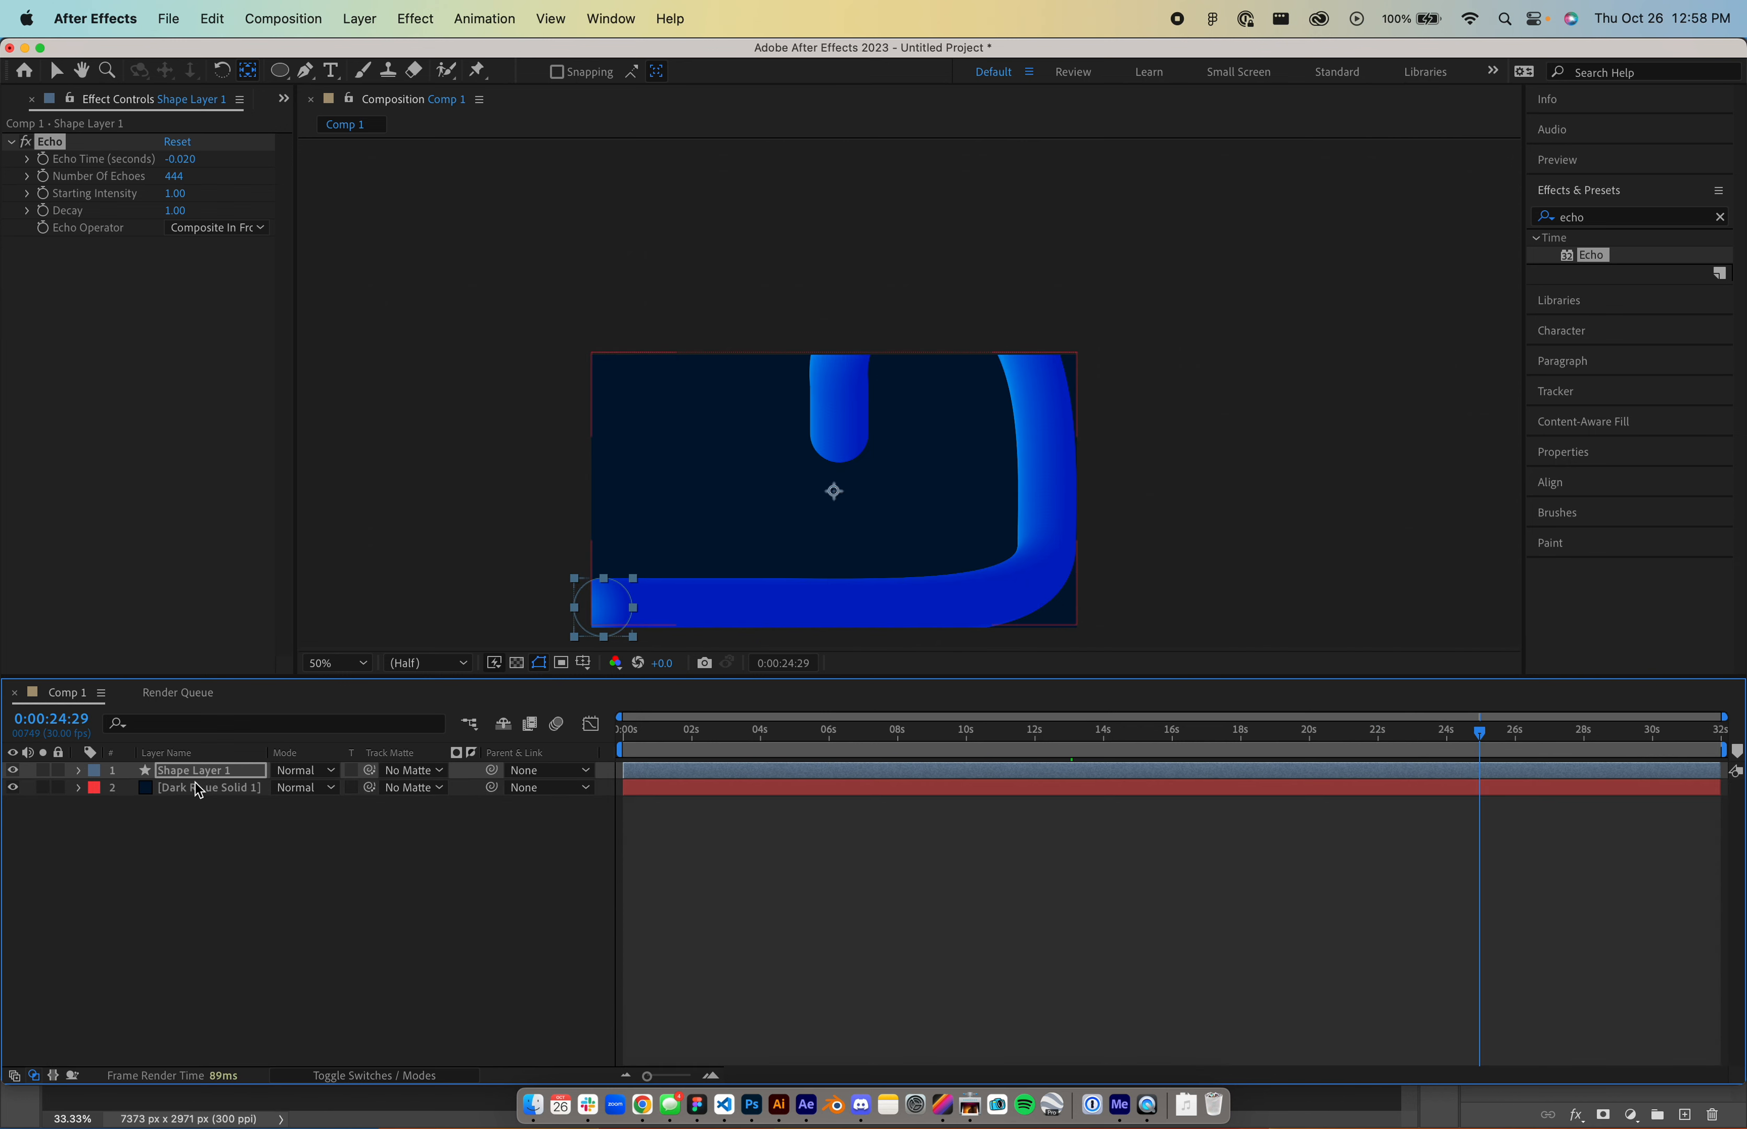
click(205, 777)
key(super+d)
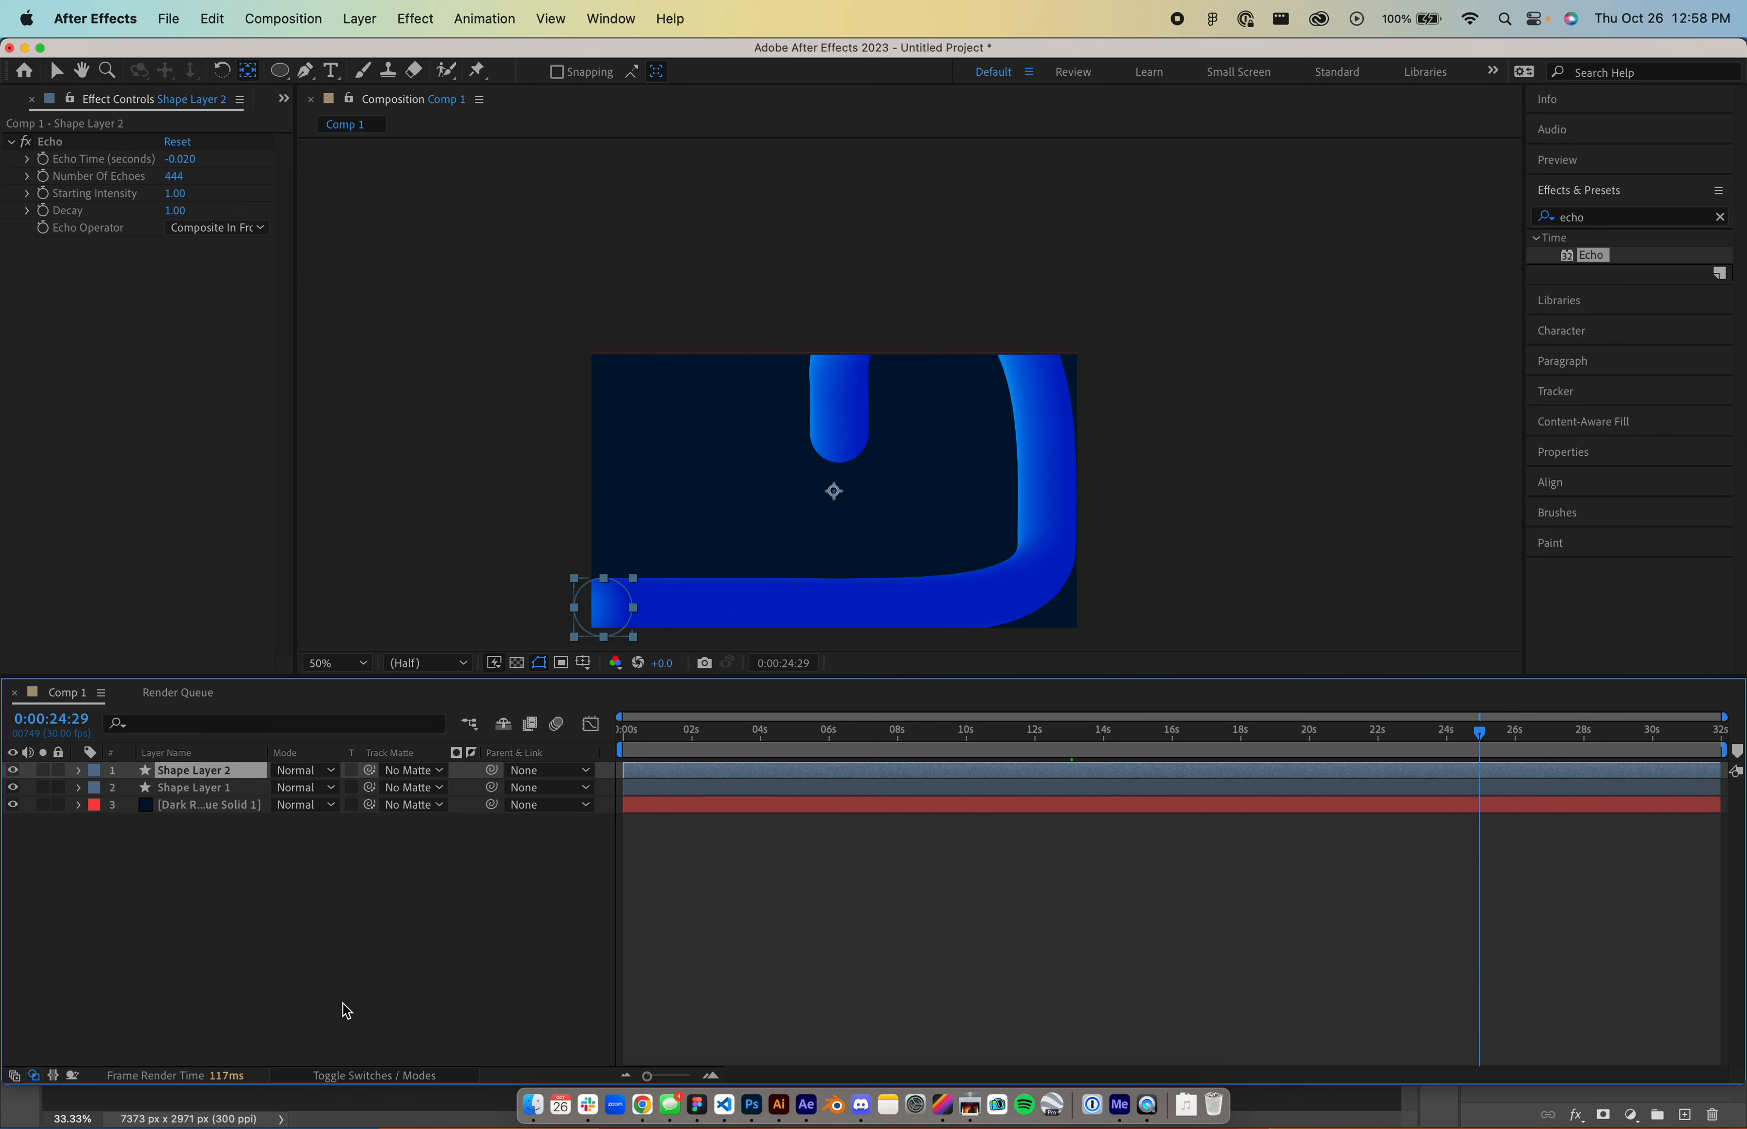
click(79, 771)
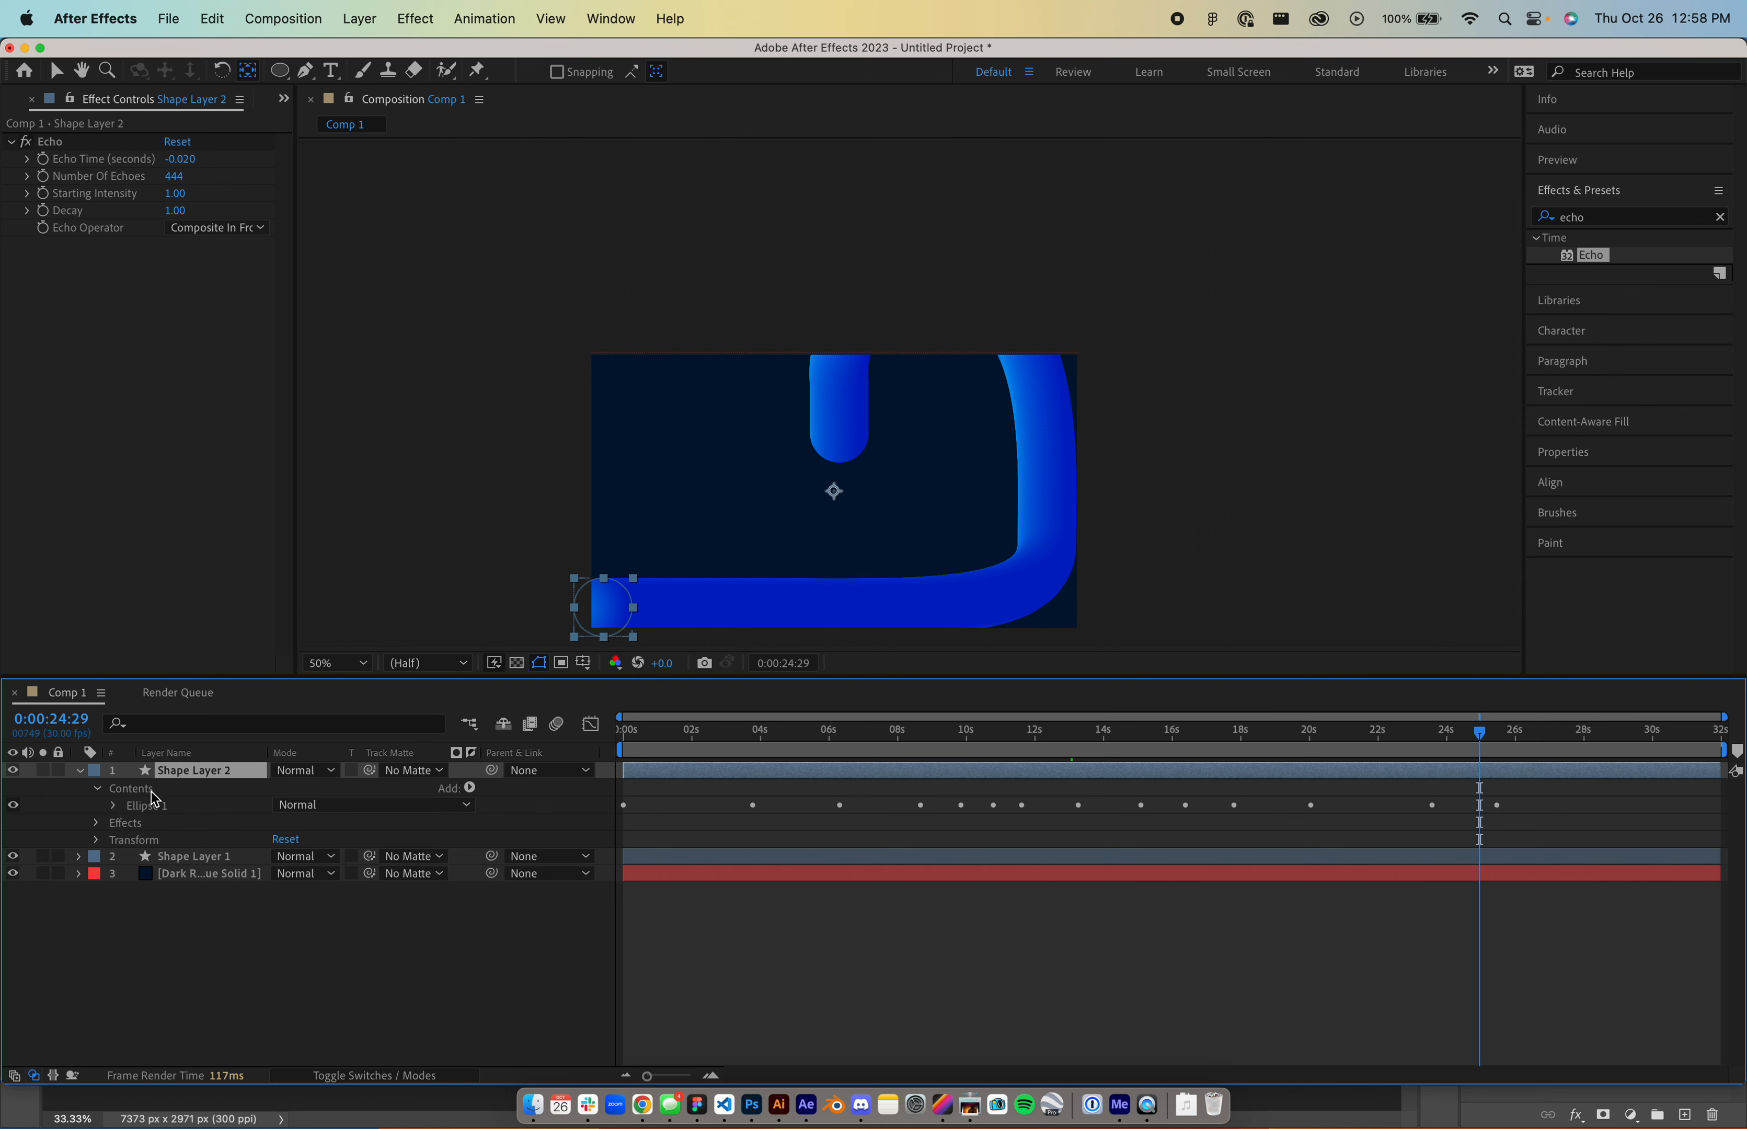
key(u)
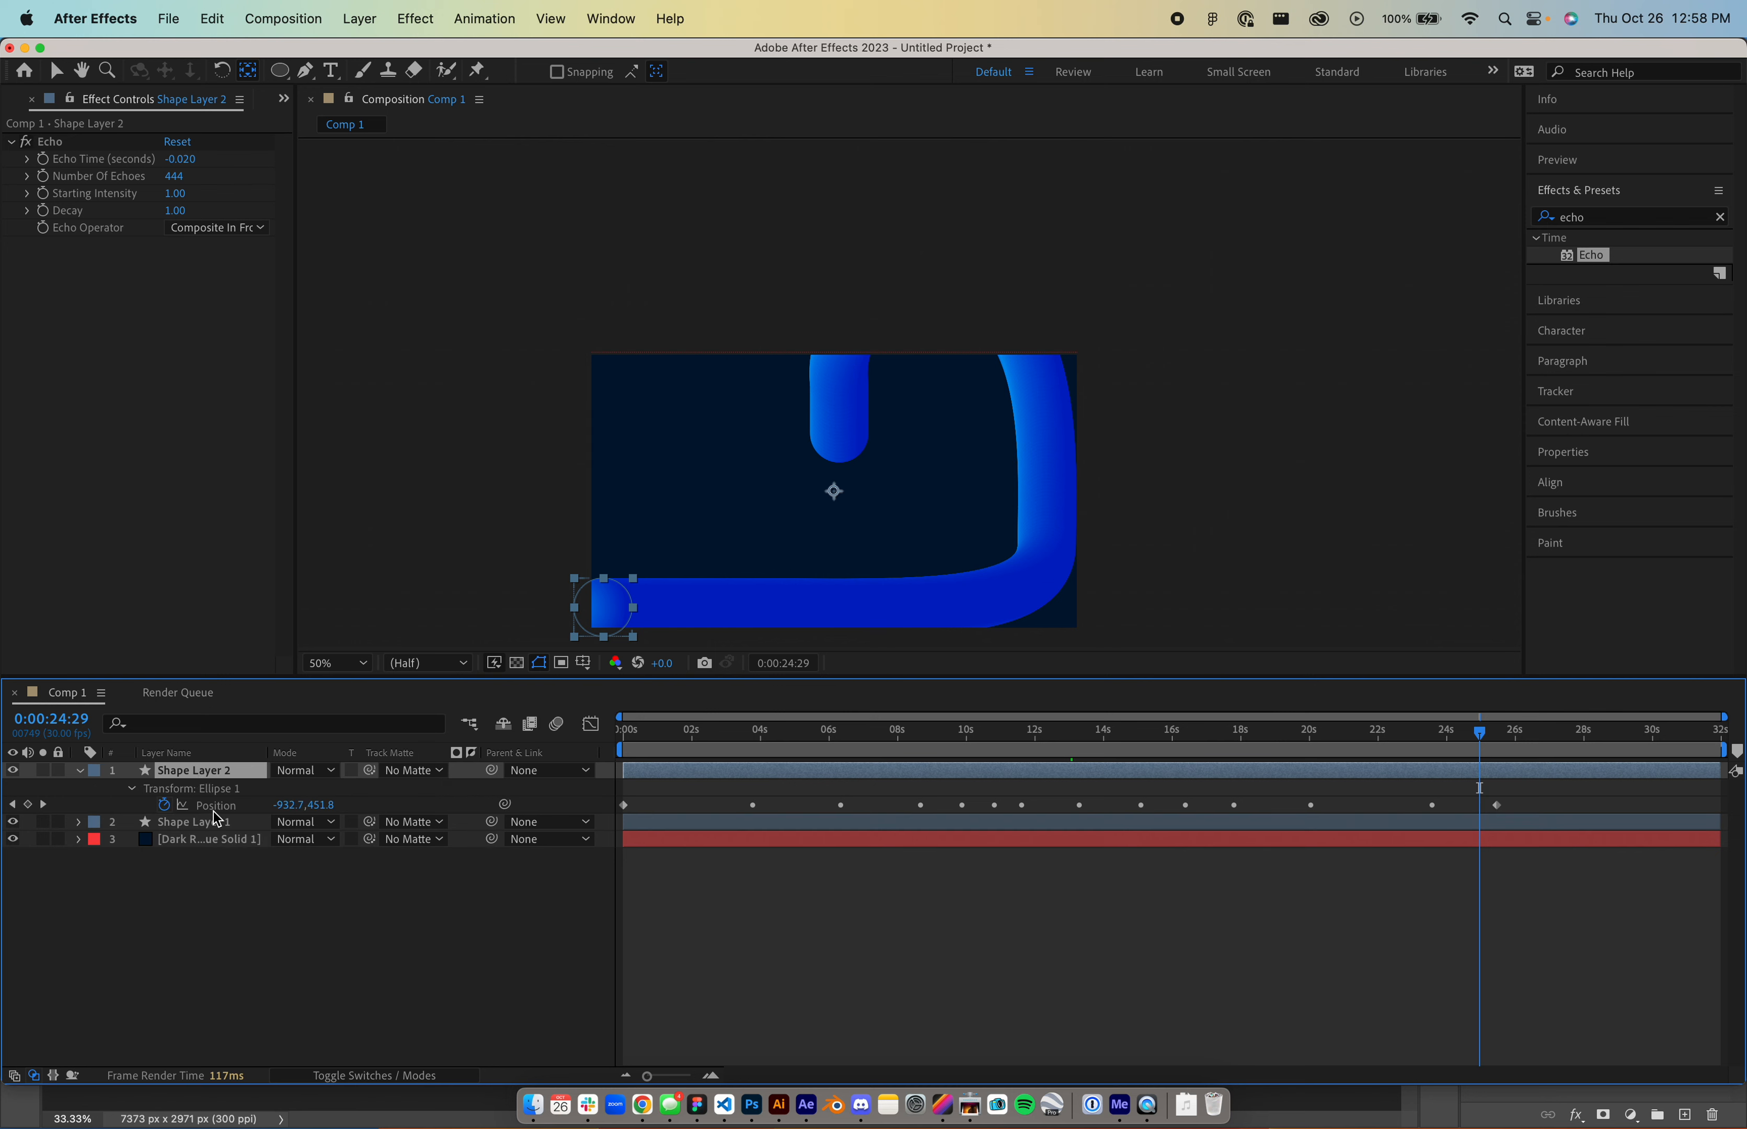
click(215, 810)
key(Home)
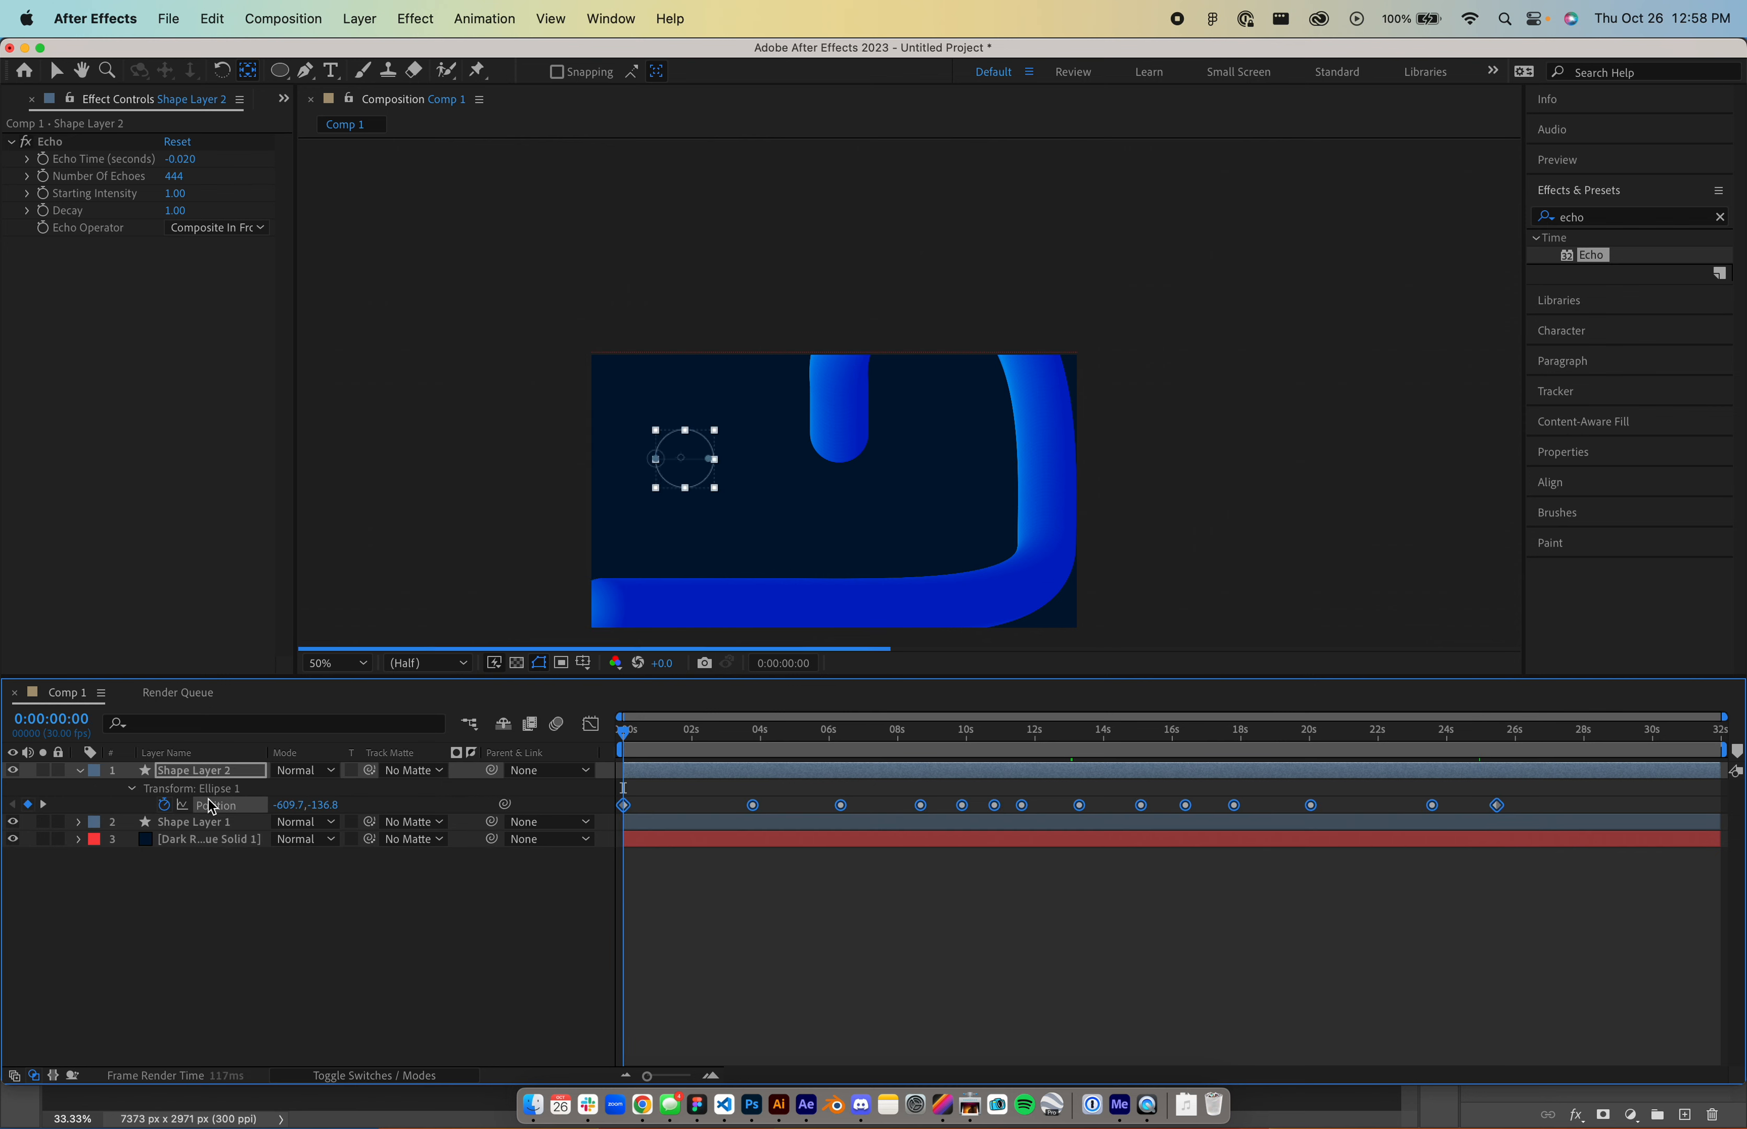
click(165, 806)
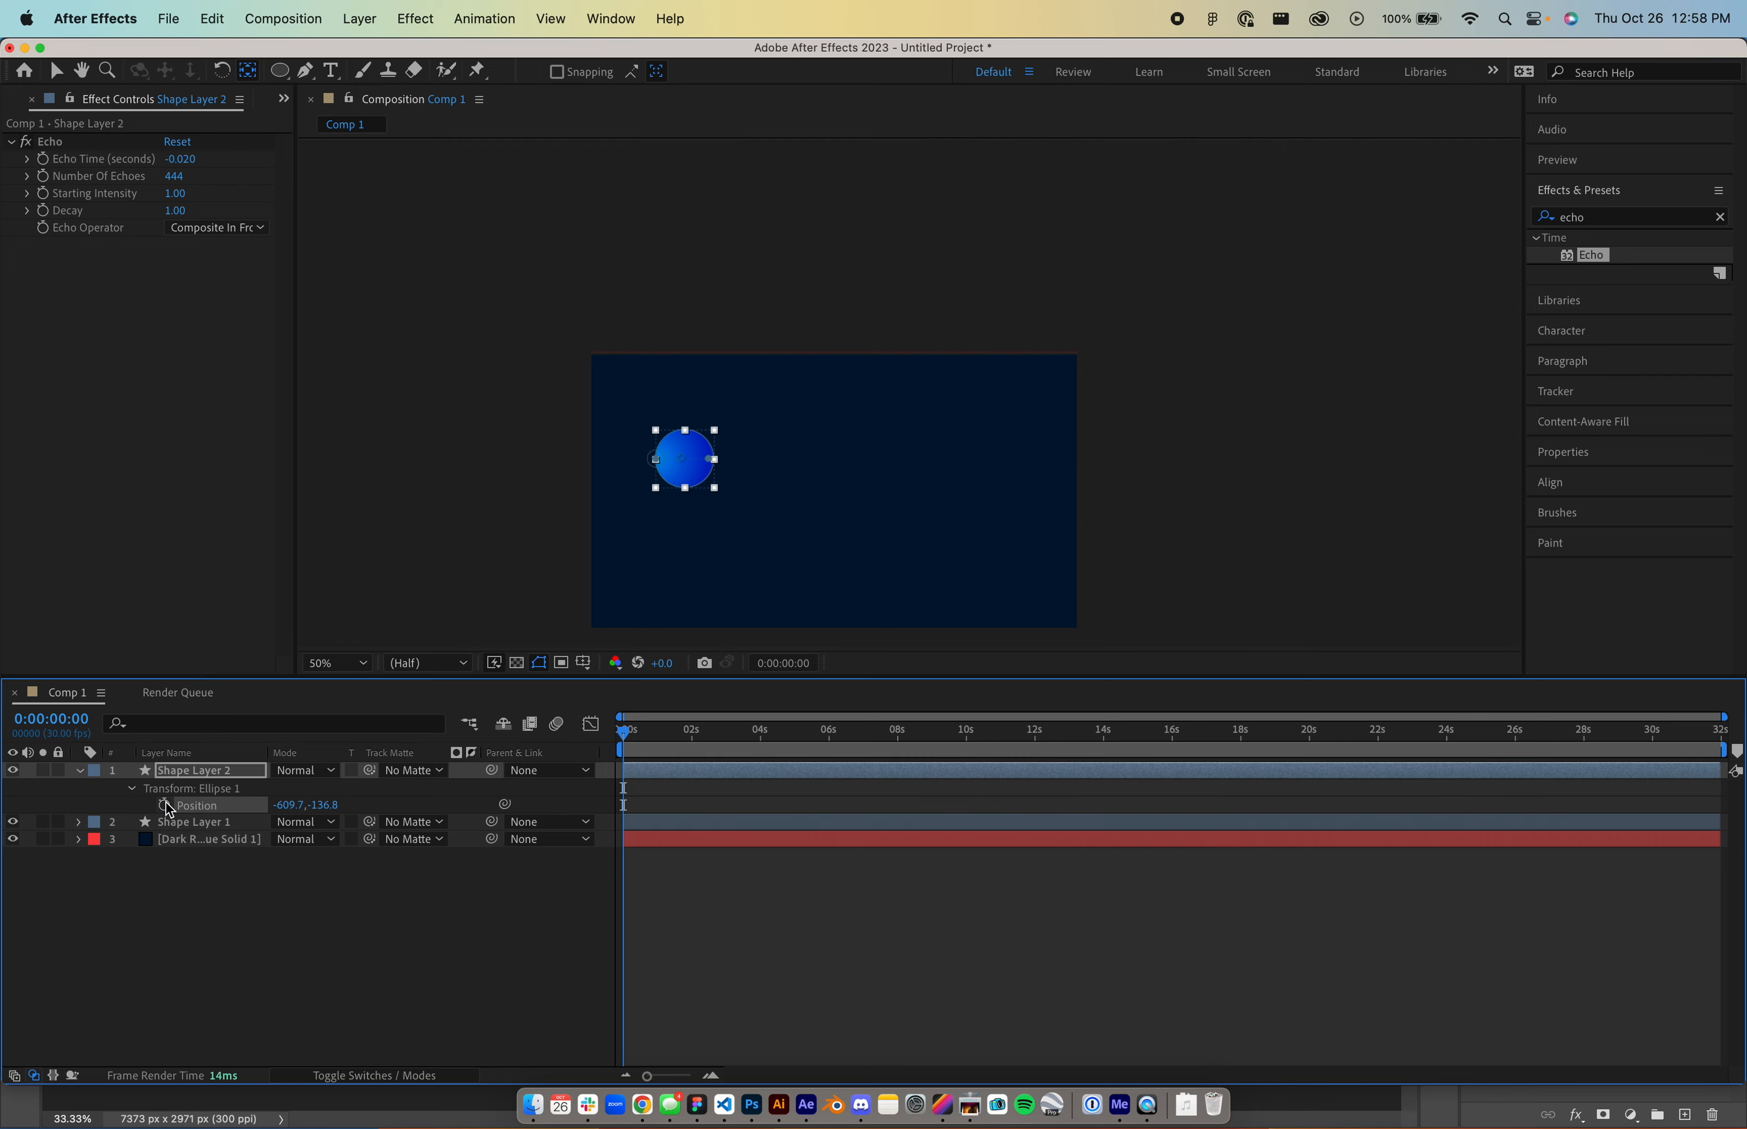
click(95, 770)
- In Illustrator, marquee-select the round scribble path
key(super+Tab)
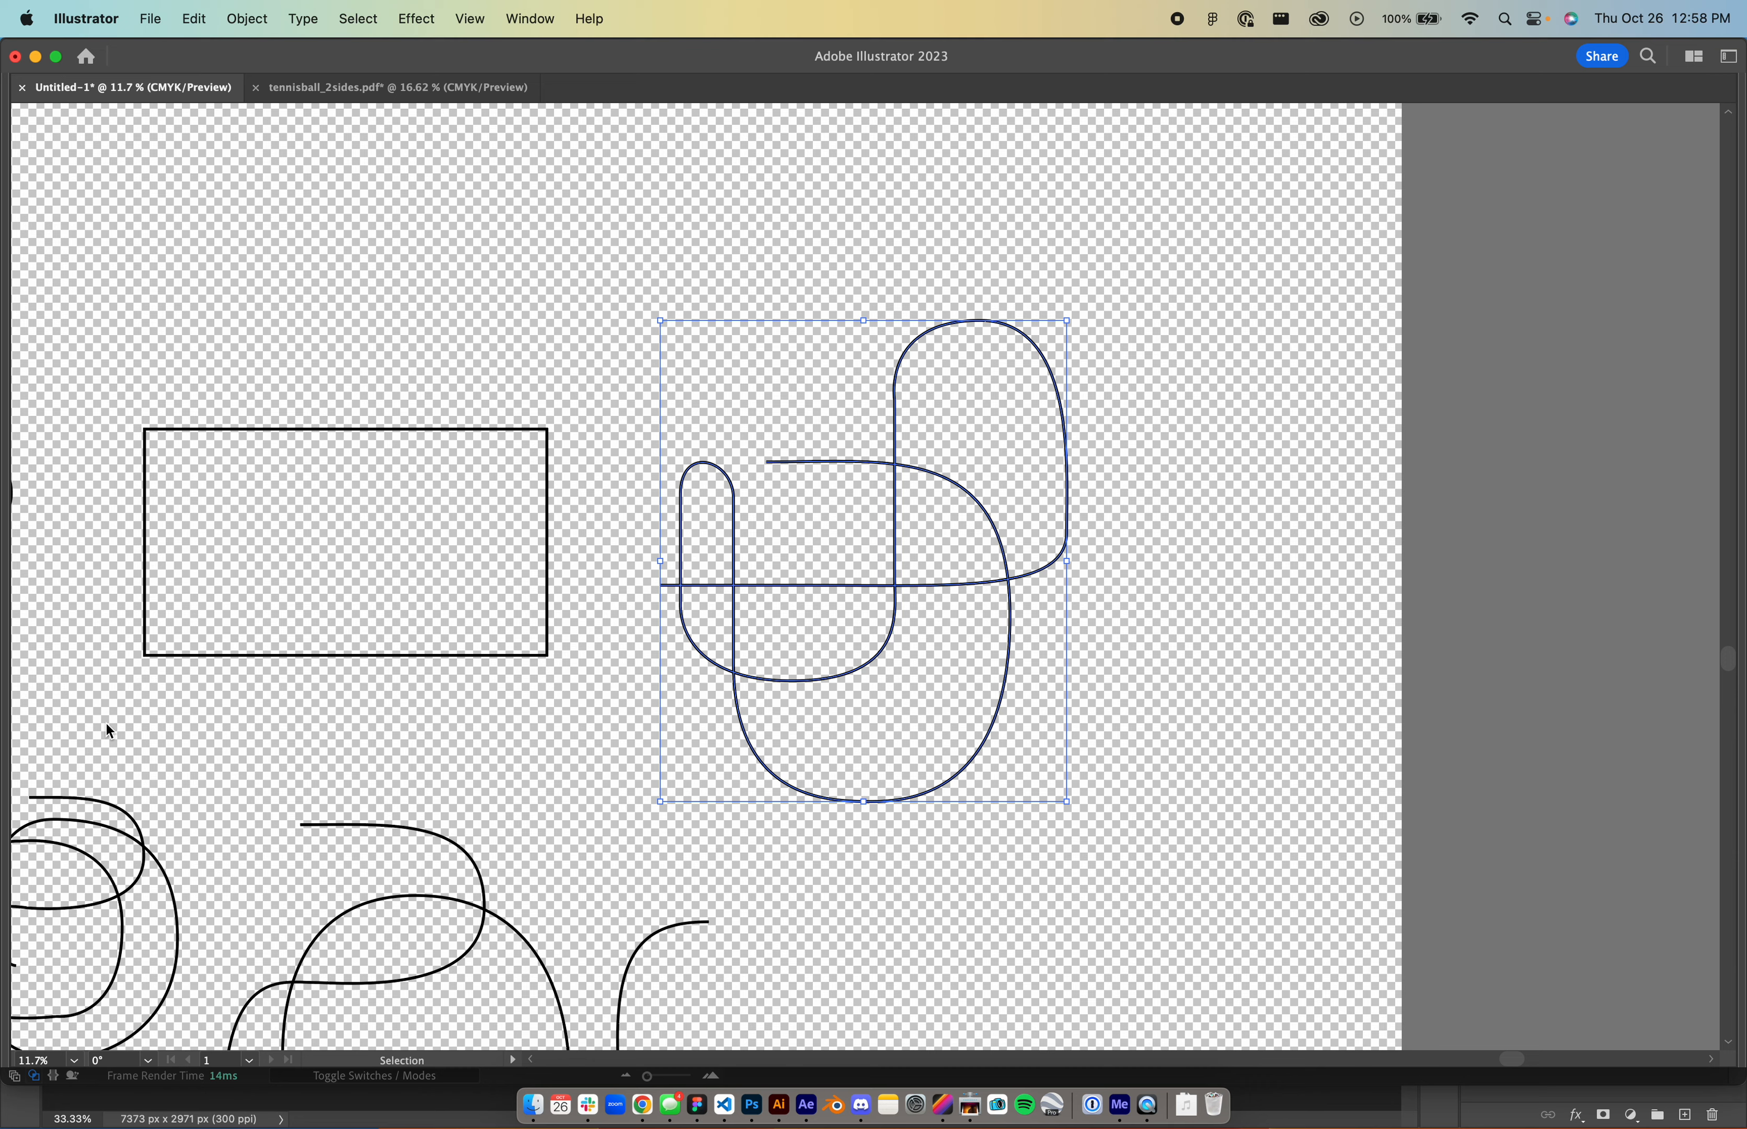
scroll(514, 773, down, 5)
scroll(513, 773, left, 7)
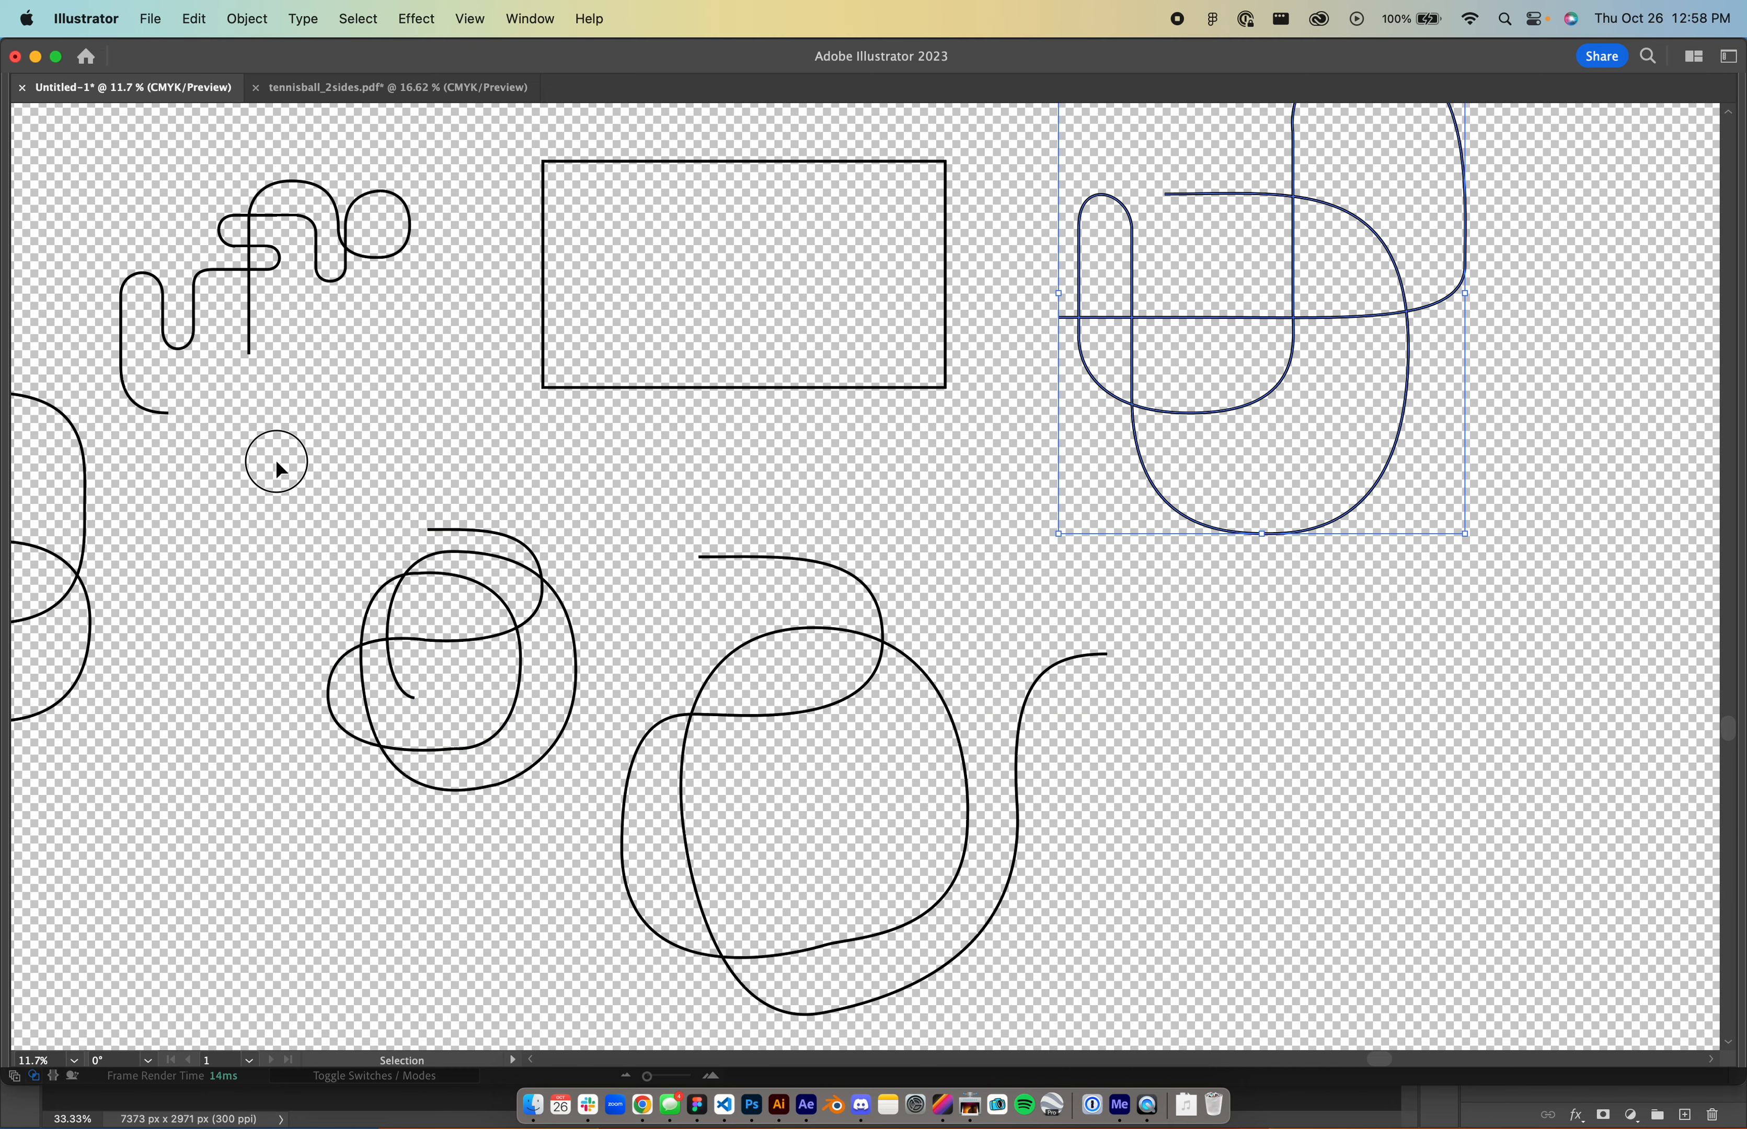
mouse_move(280, 467)
mouse_down()
mouse_move(529, 853)
mouse_move(597, 895)
mouse_up()
- Paste the scribble path as Shape Layer 2's Position keyframes and adjust their timing
key(super+Tab)
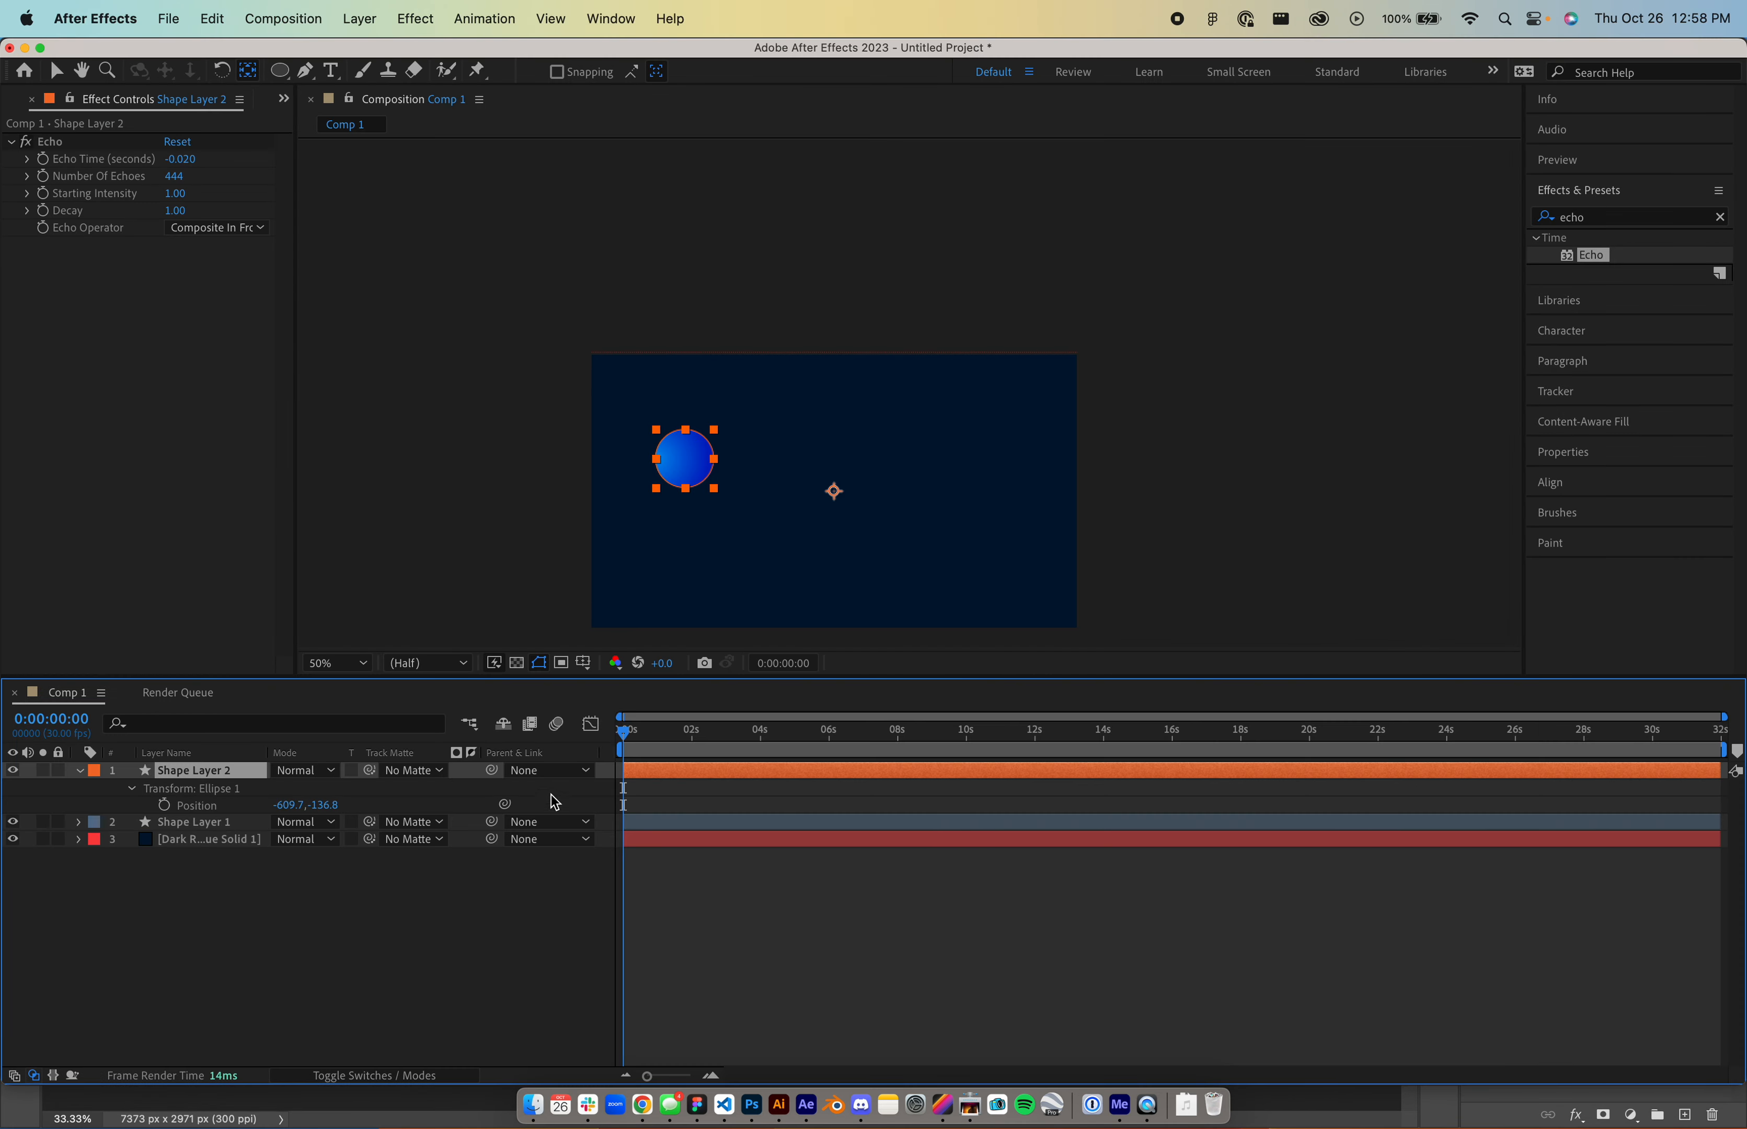
click(197, 806)
click(166, 805)
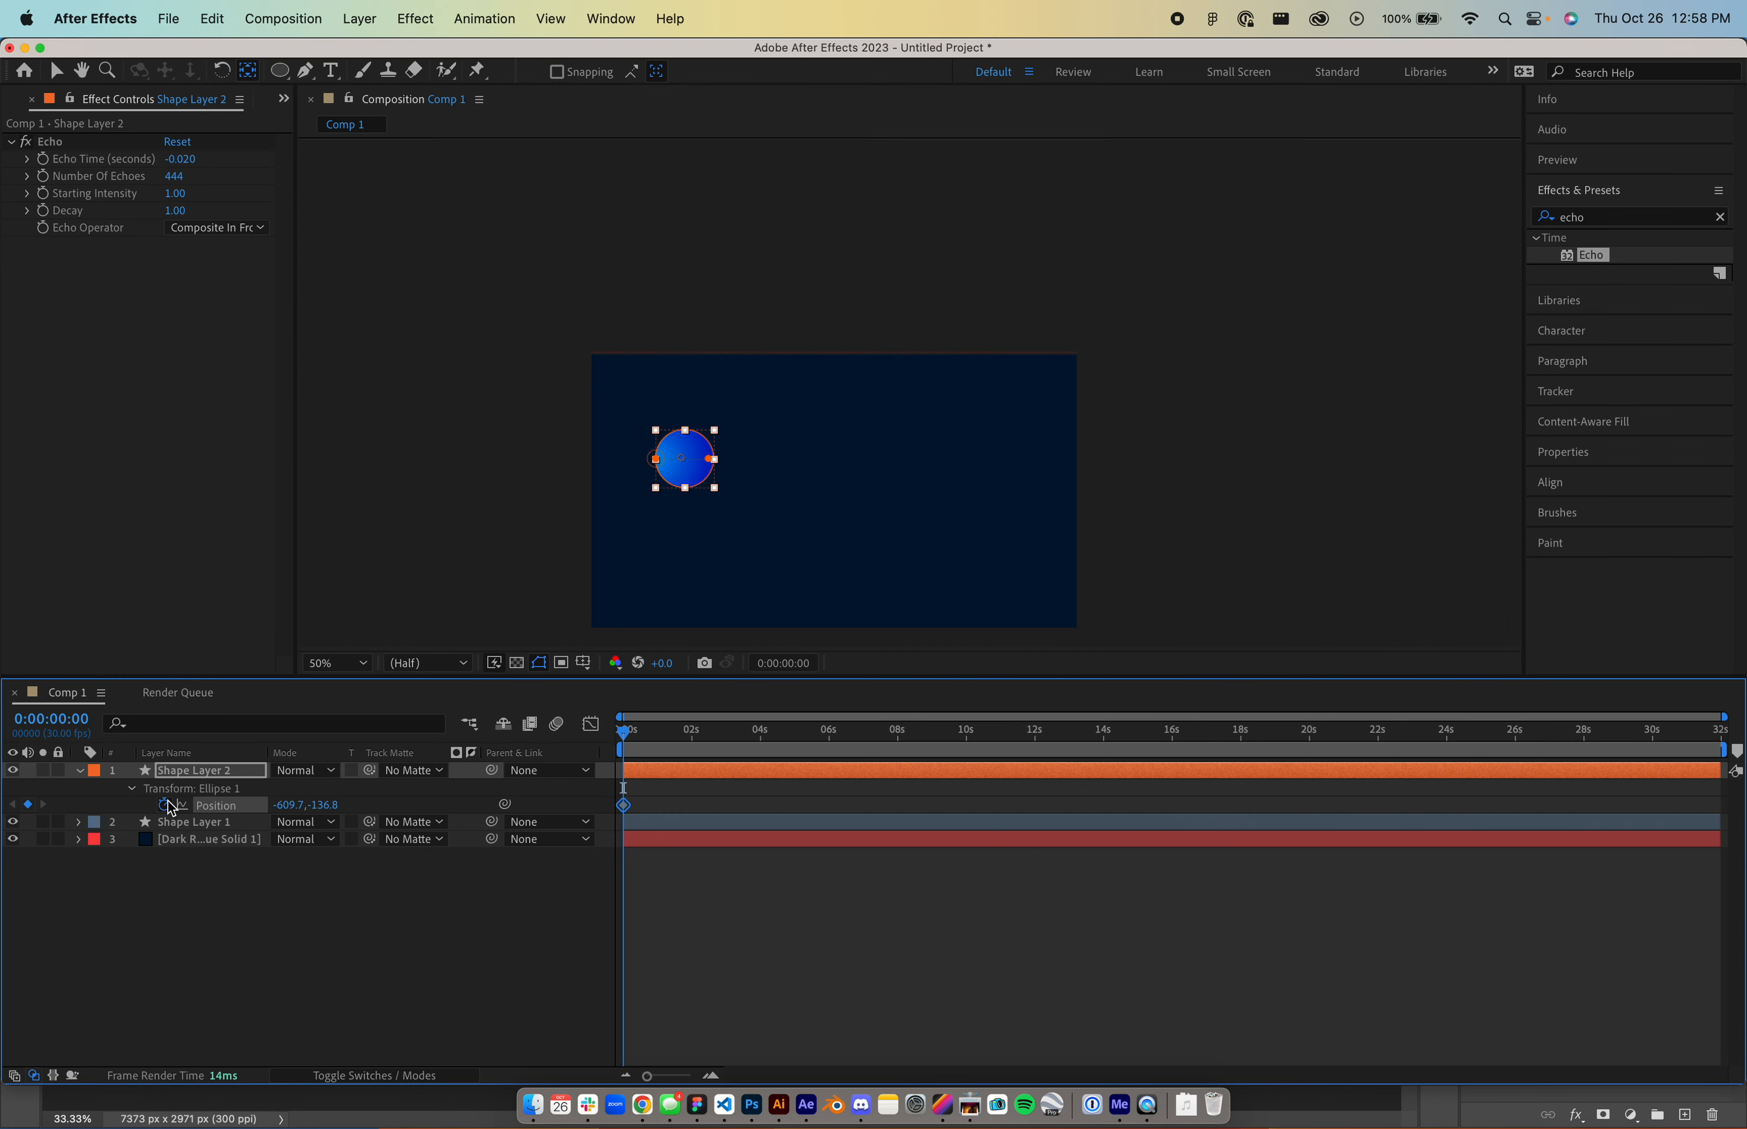
key(super+v)
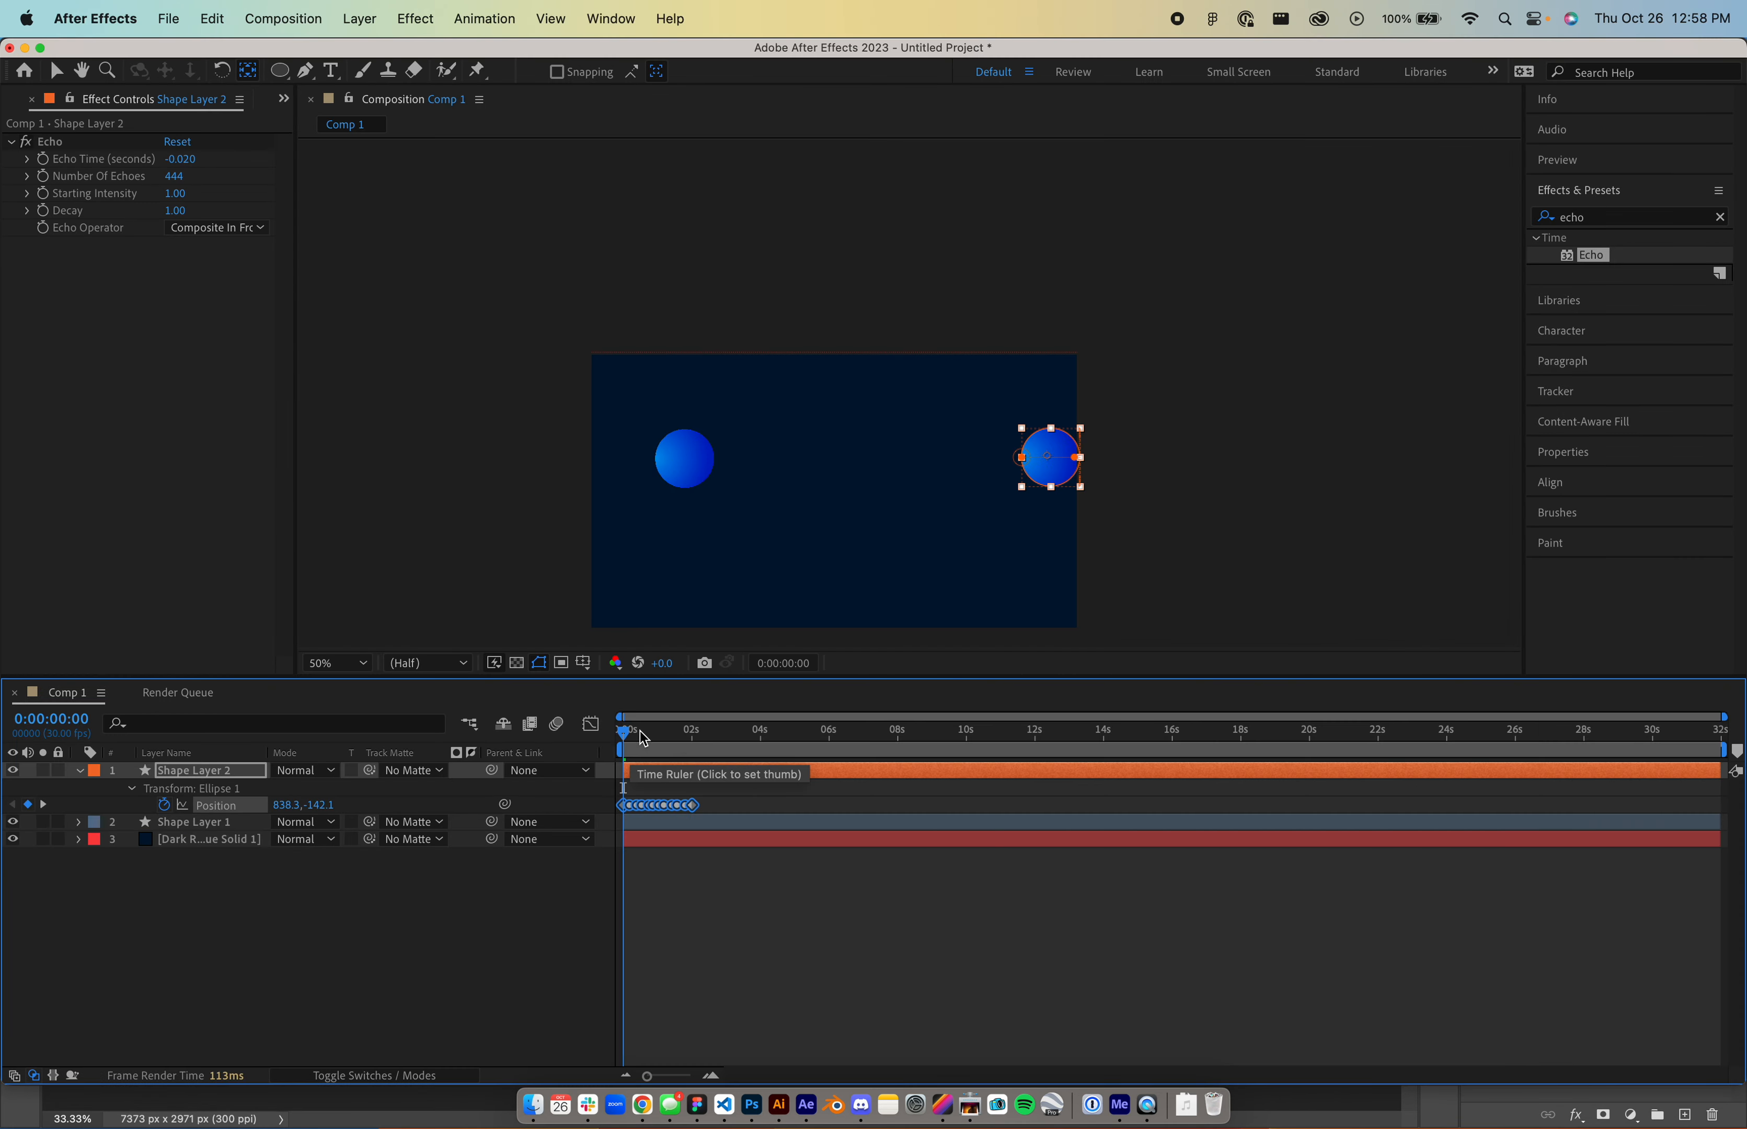
drag(644, 738, 1339, 795)
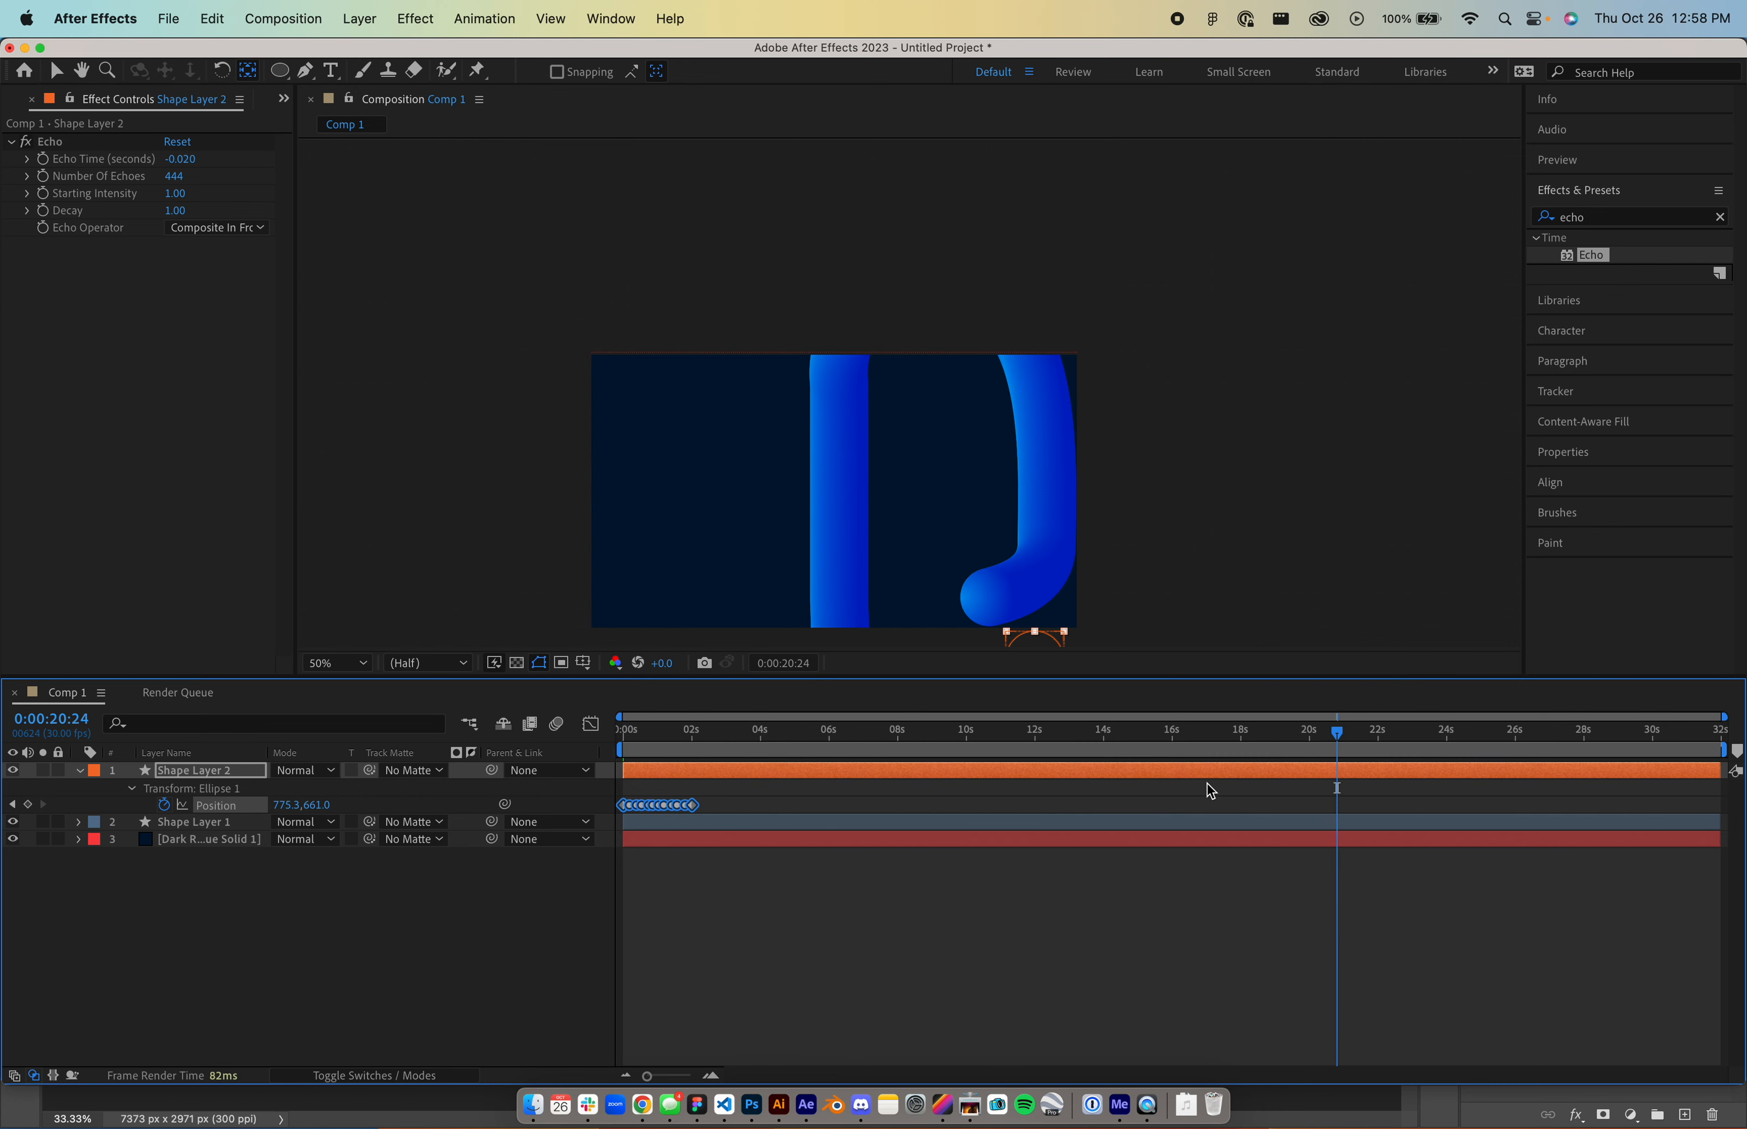
drag(693, 808, 1643, 797)
key(super+z)
click(709, 808)
click(692, 806)
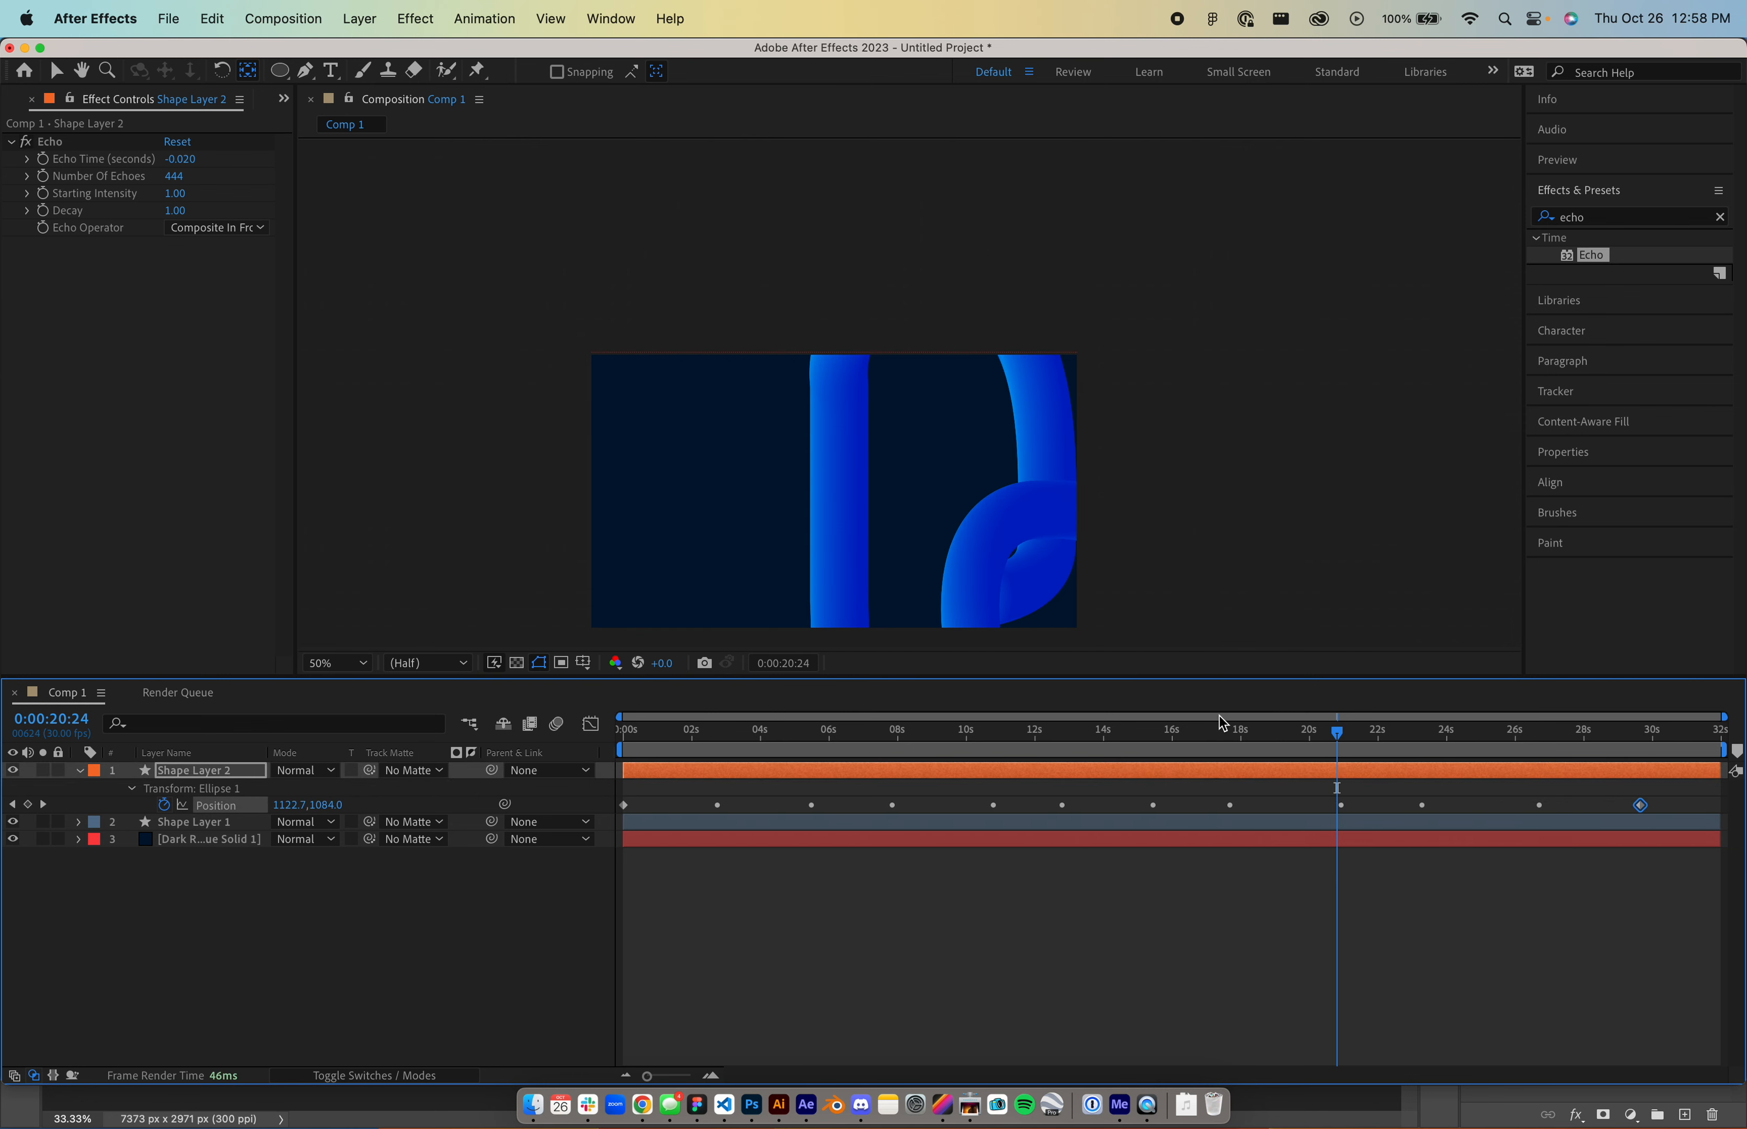
- Set Shape Layer 2's Number Of Echoes to 666
drag(1338, 734, 982, 750)
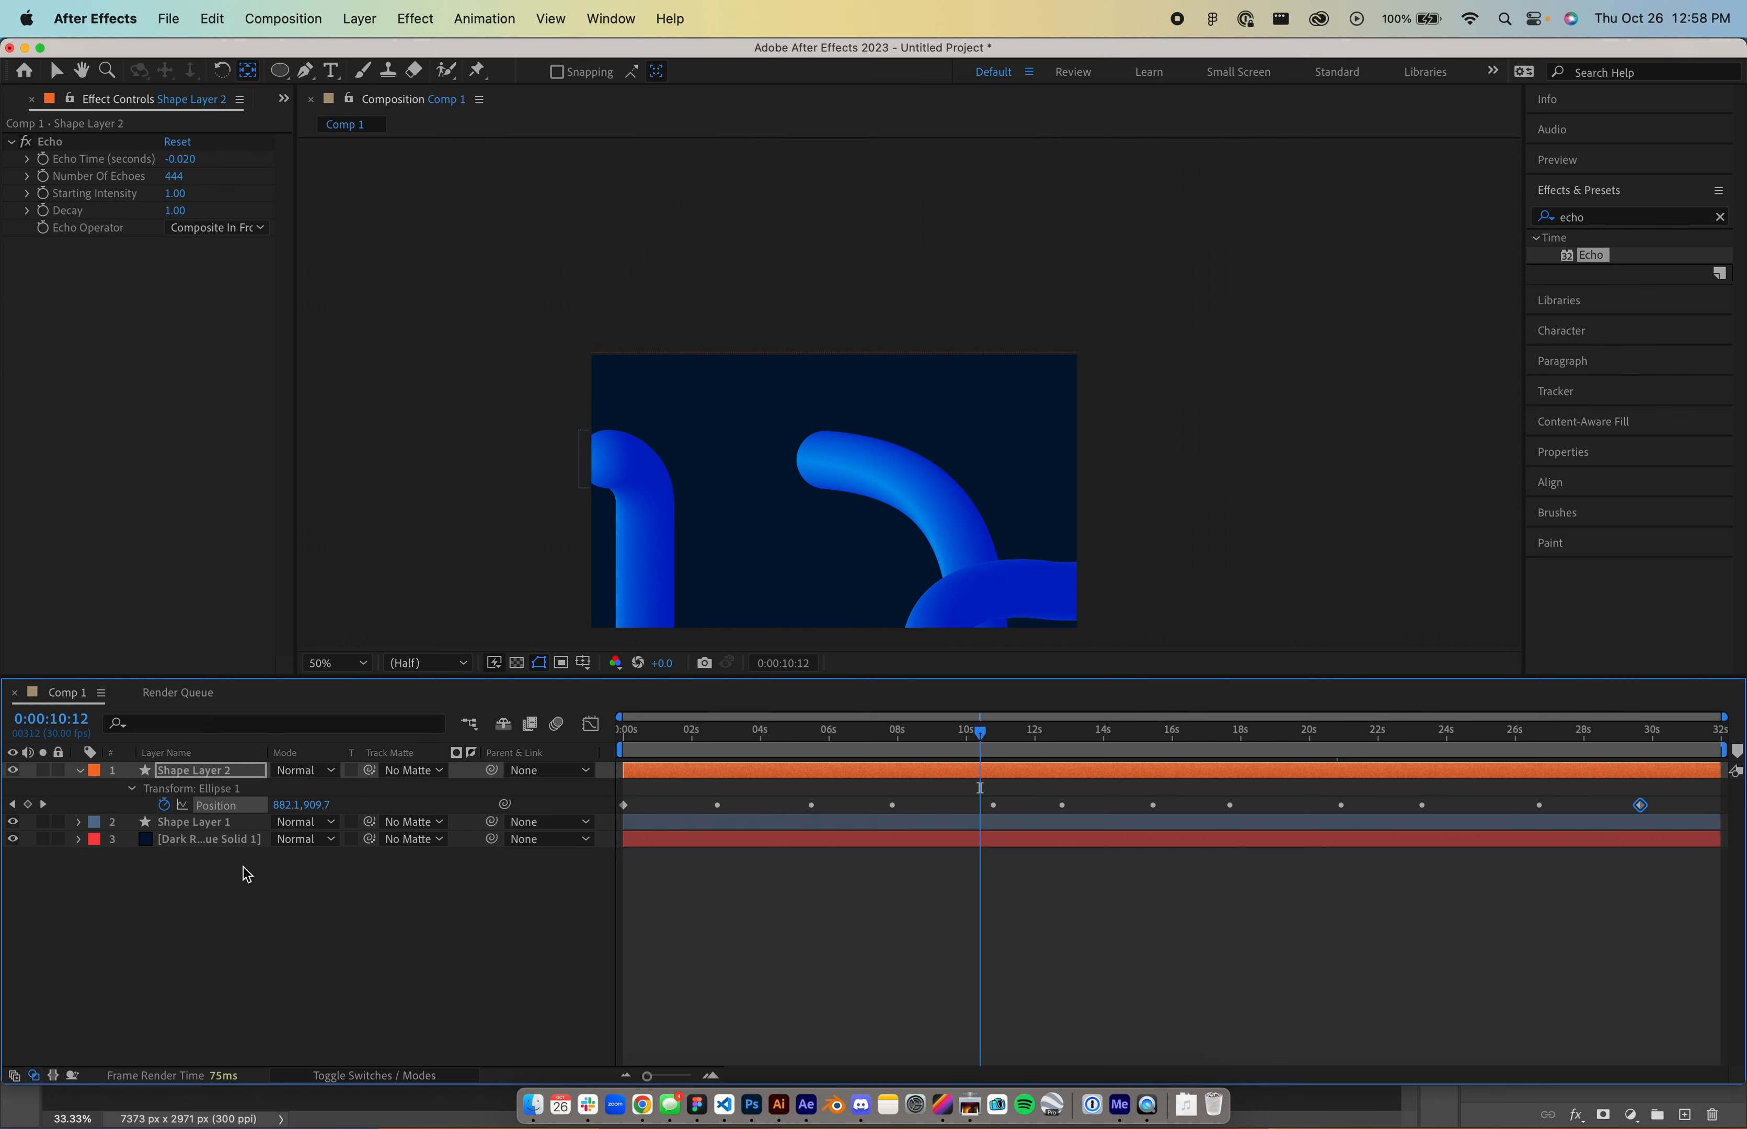
click(192, 770)
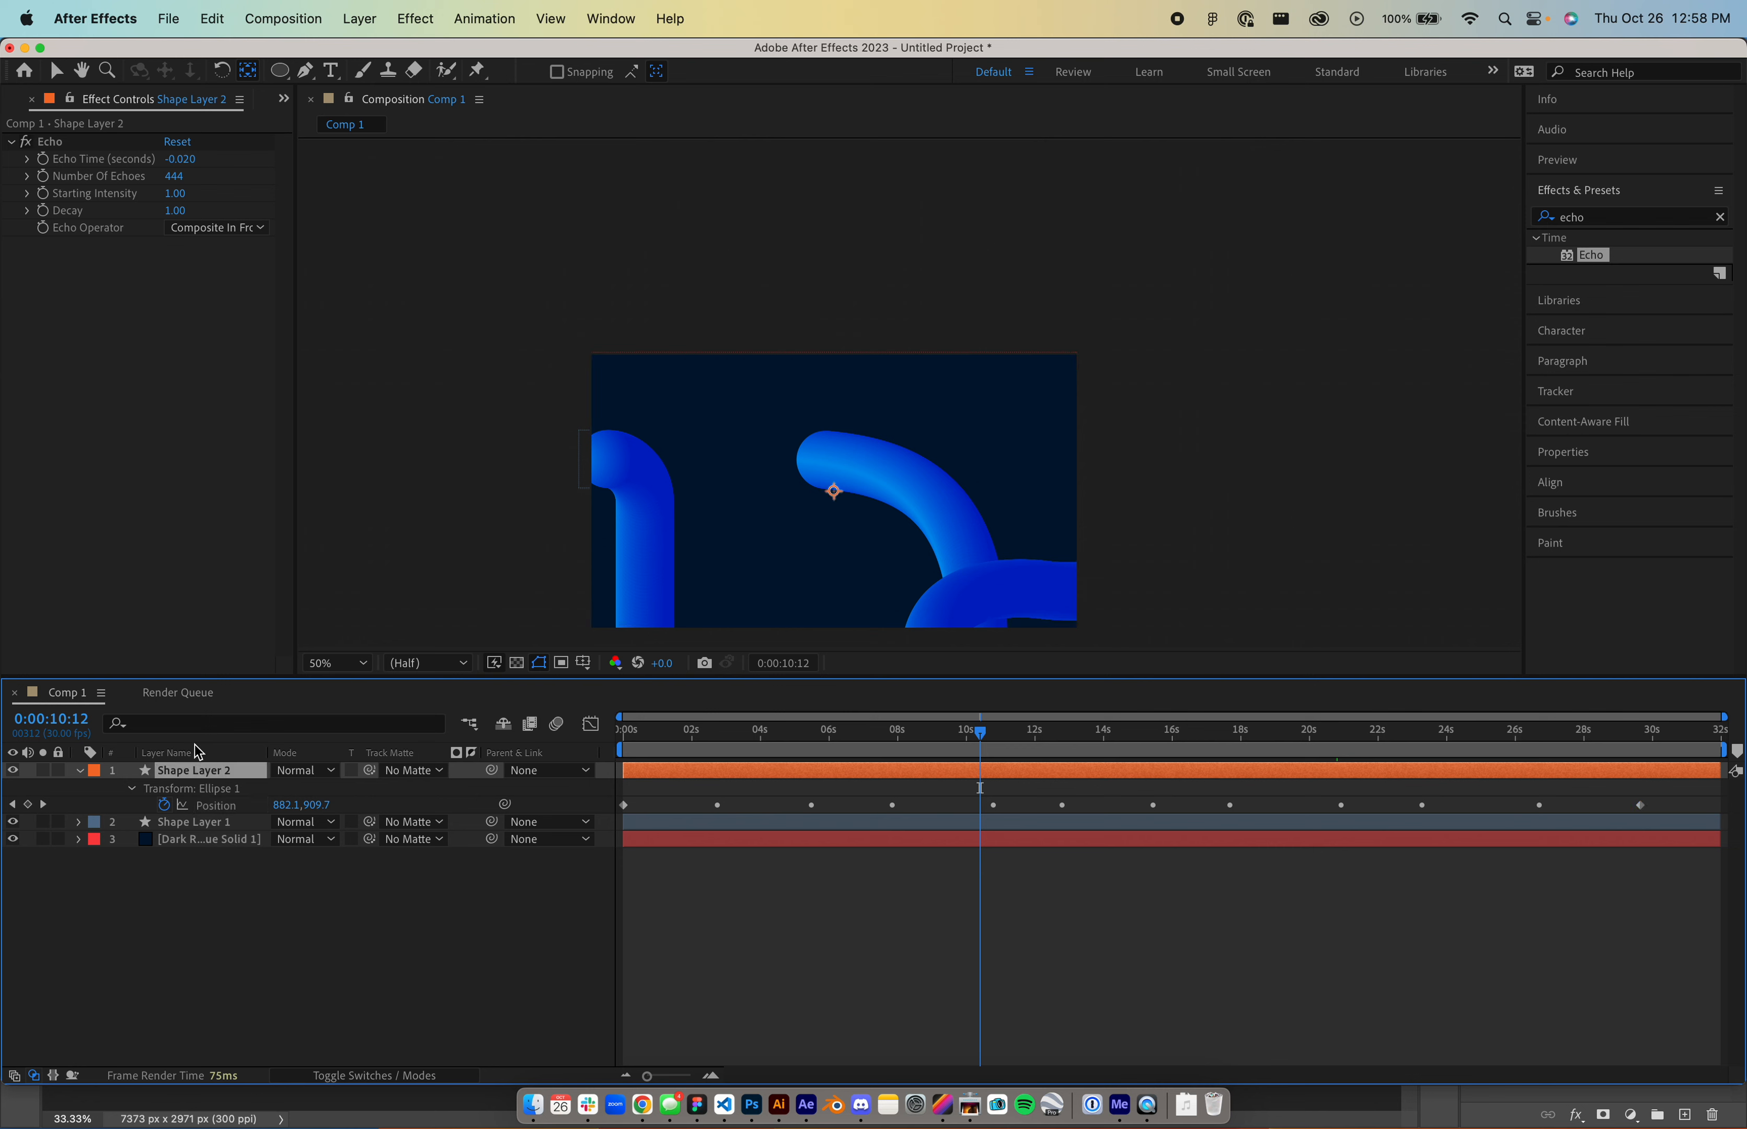
click(178, 177)
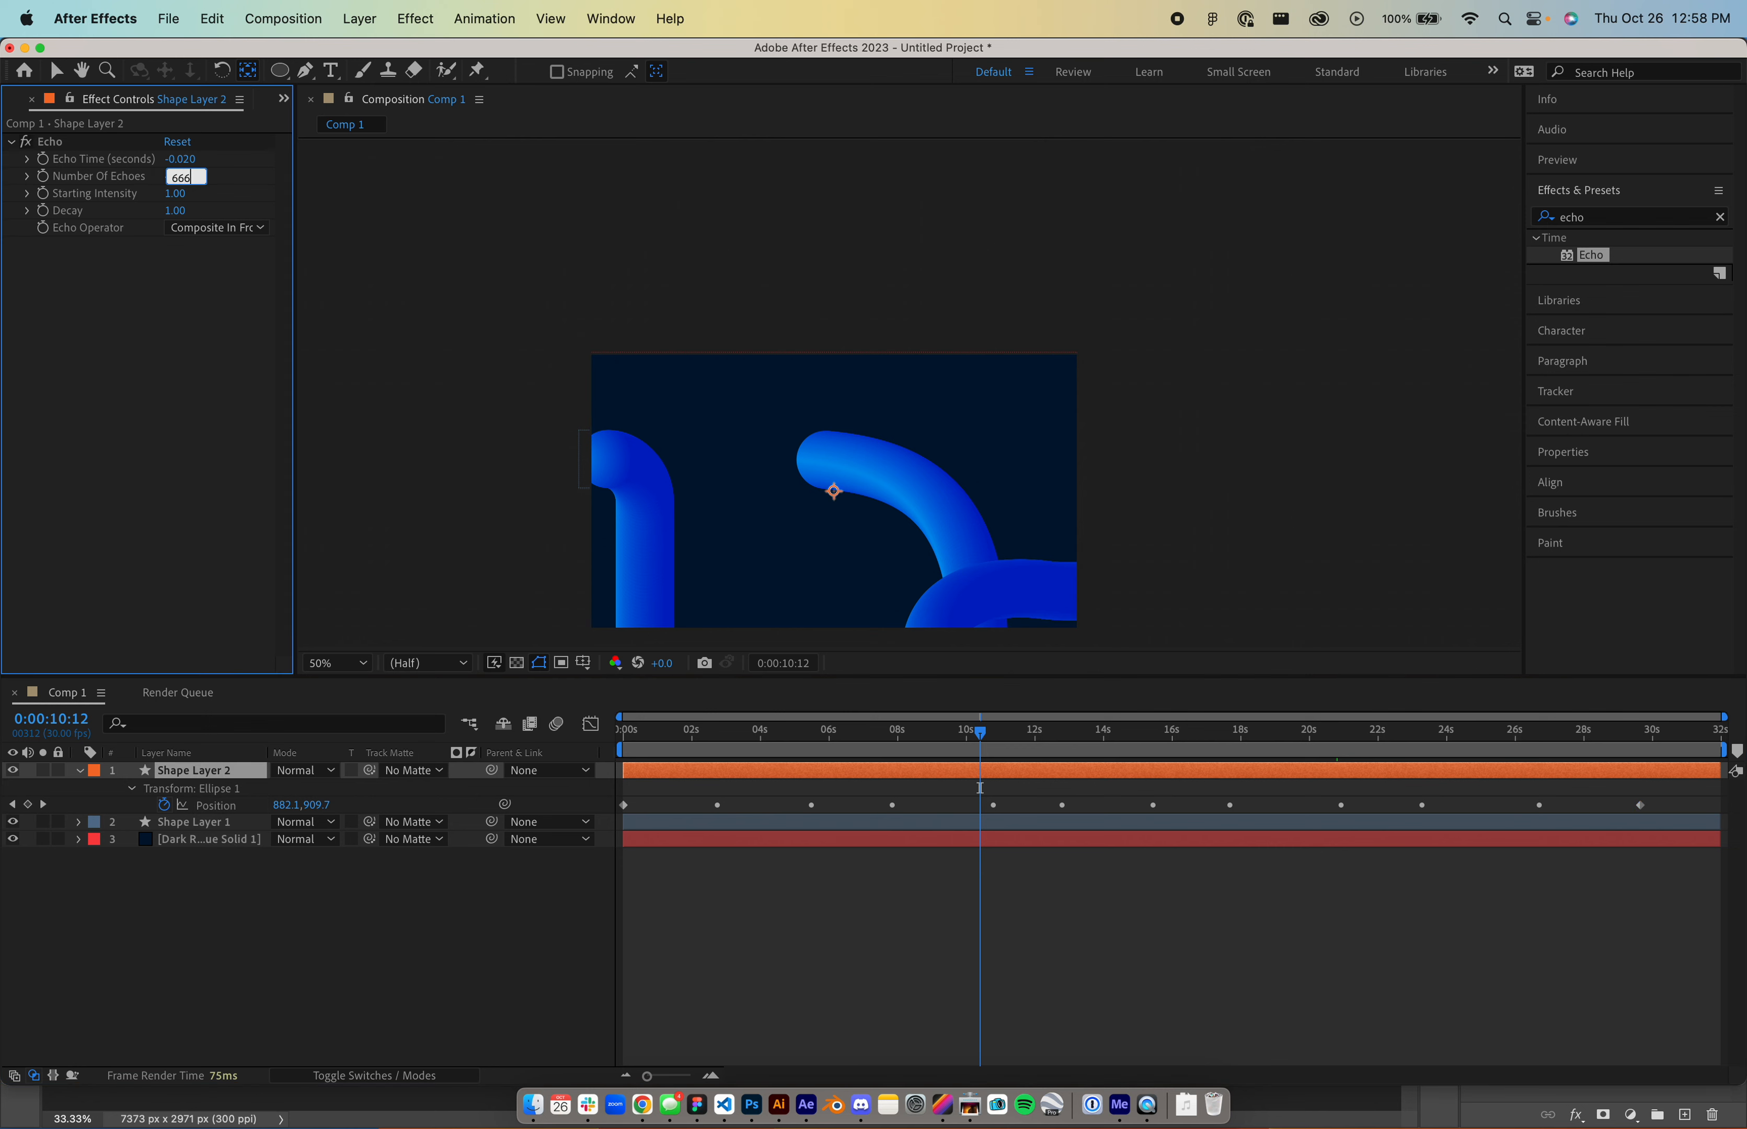
key(Return)
- Duplicate Shape Layer 2 as Shape Layer 3 with a yellow label
click(190, 779)
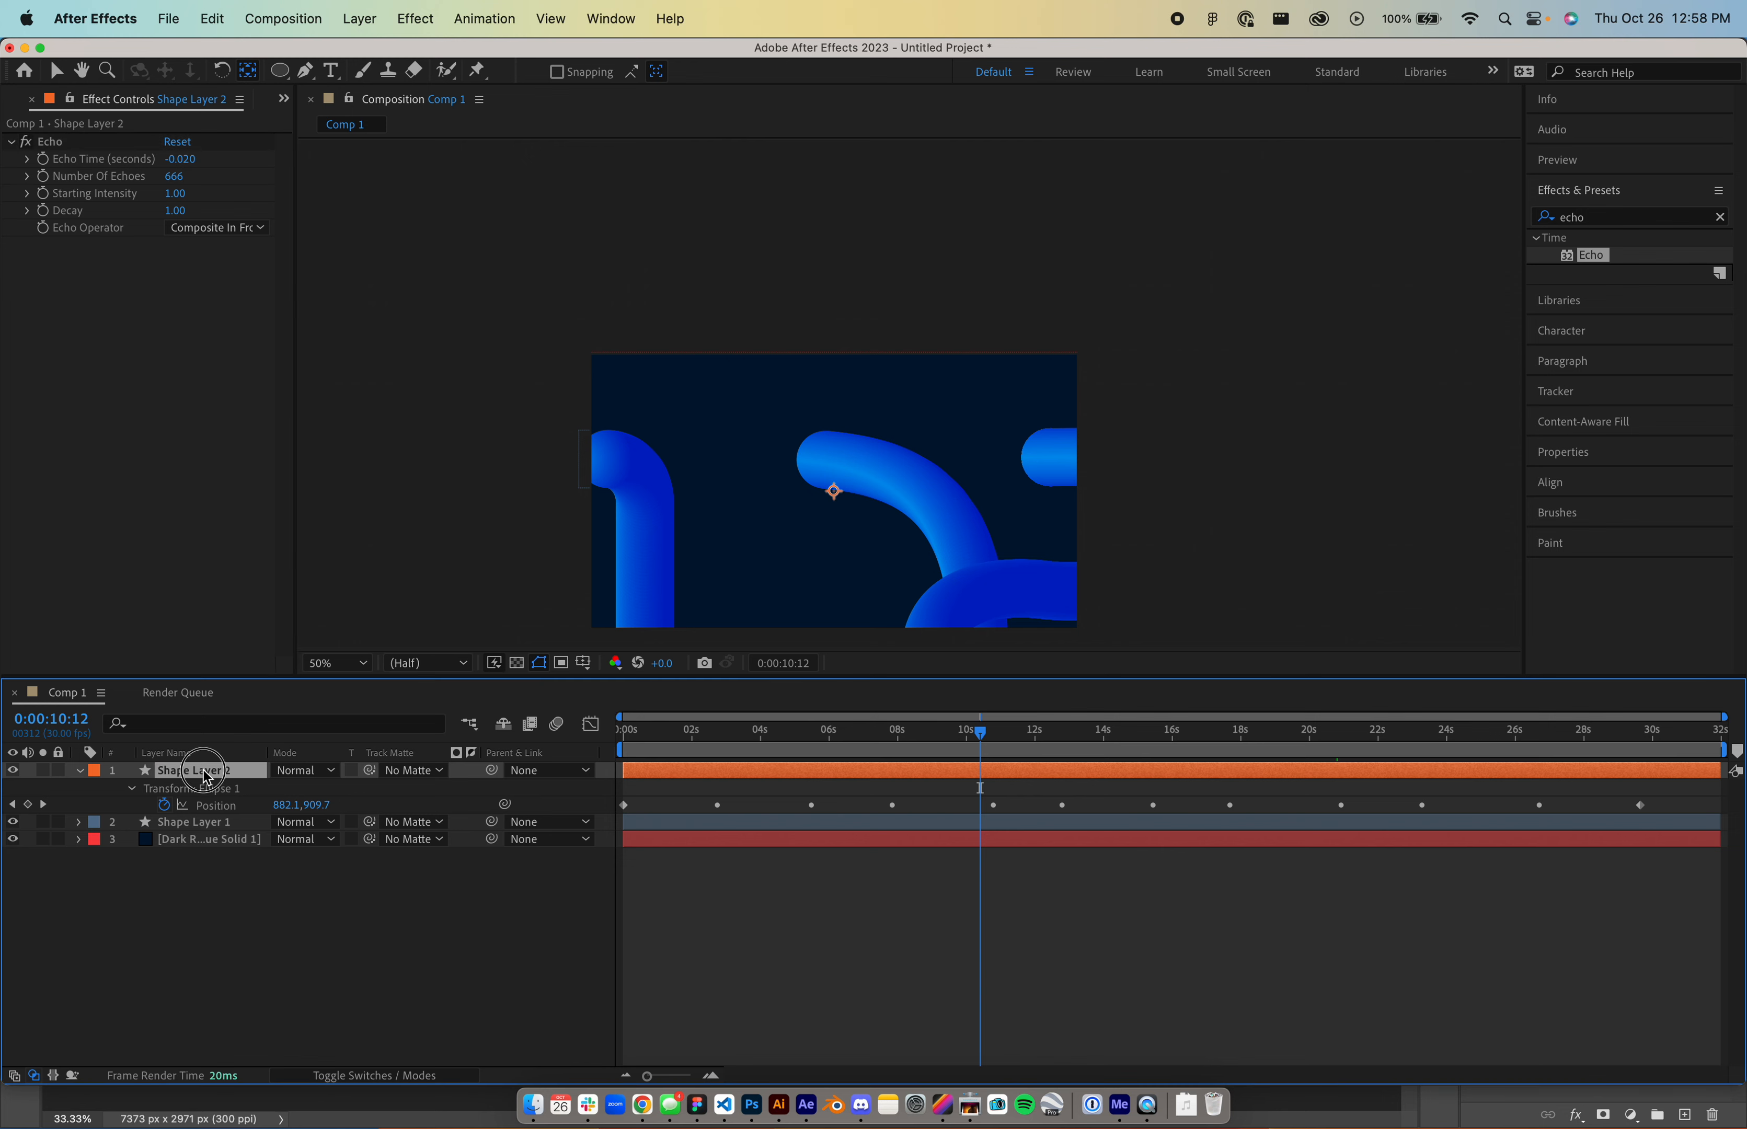
key(super+d)
click(90, 777)
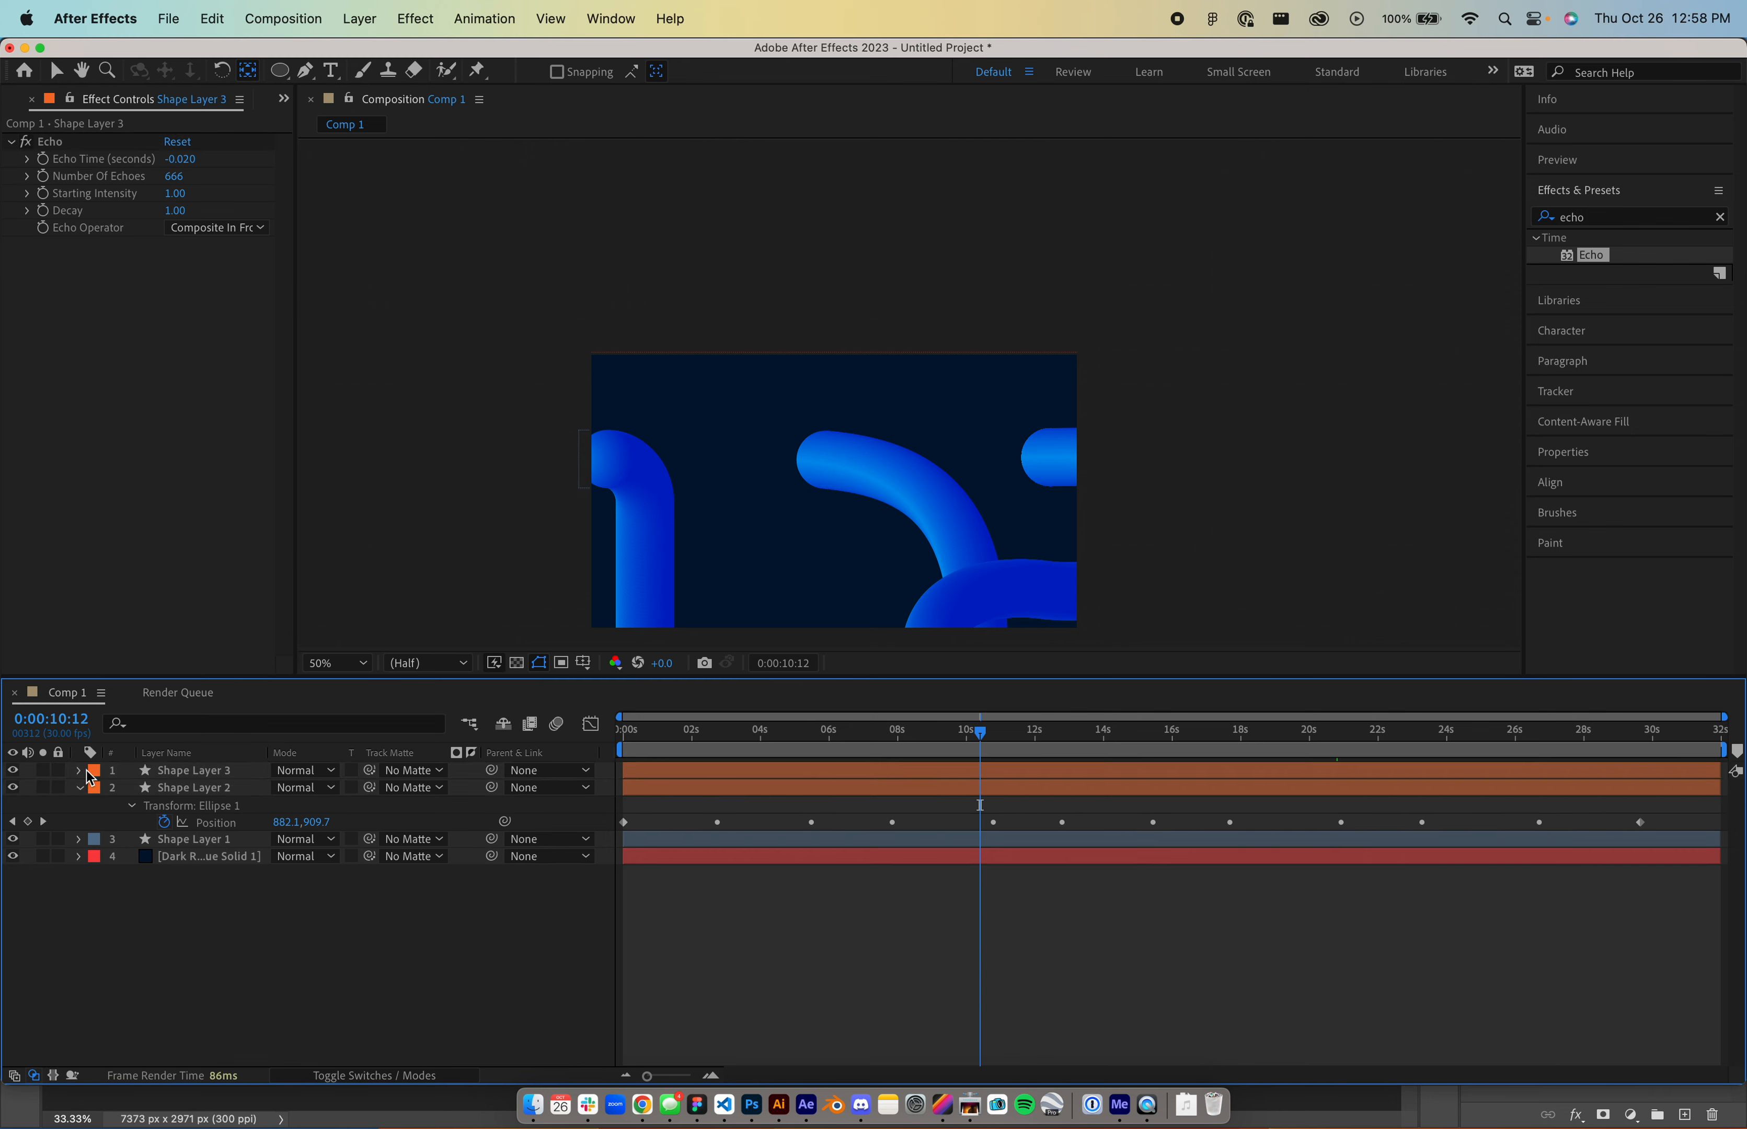
click(139, 764)
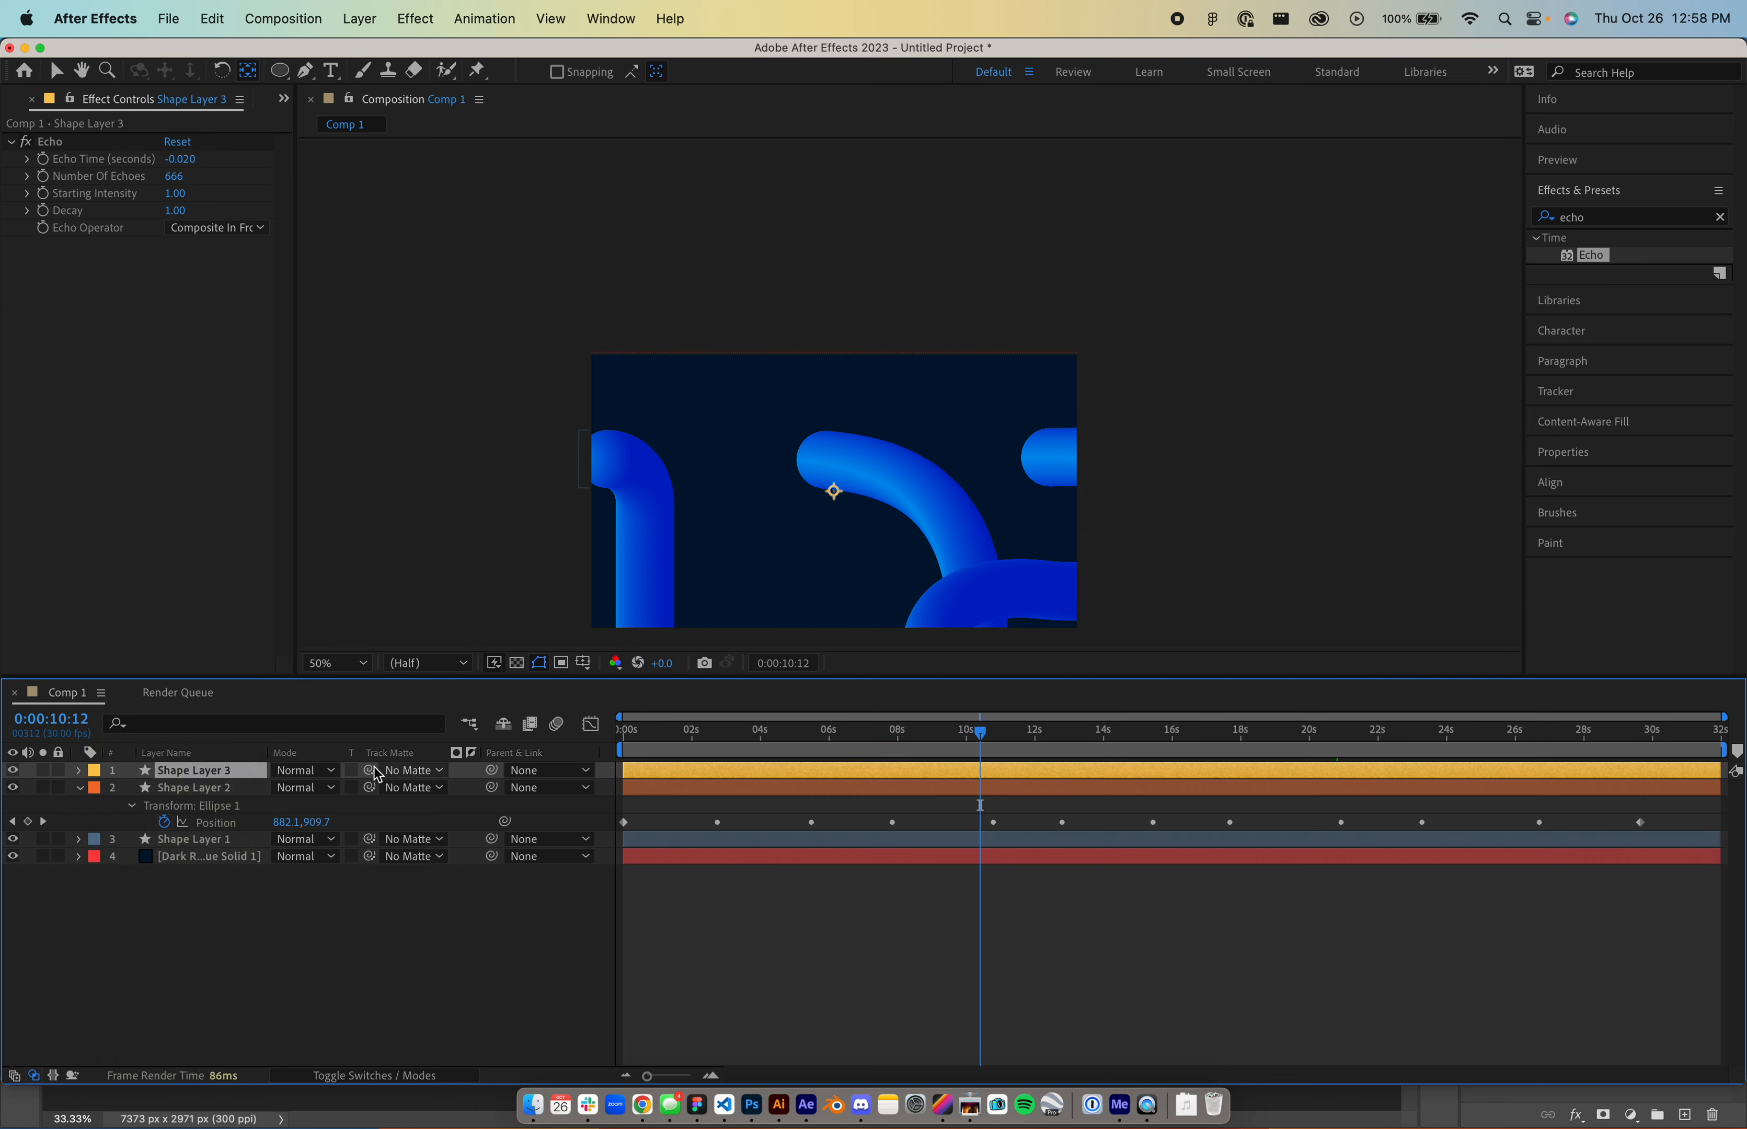
key(u)
- Select the double-loop path in Illustrator for Shape Layer 3
key(super+Tab)
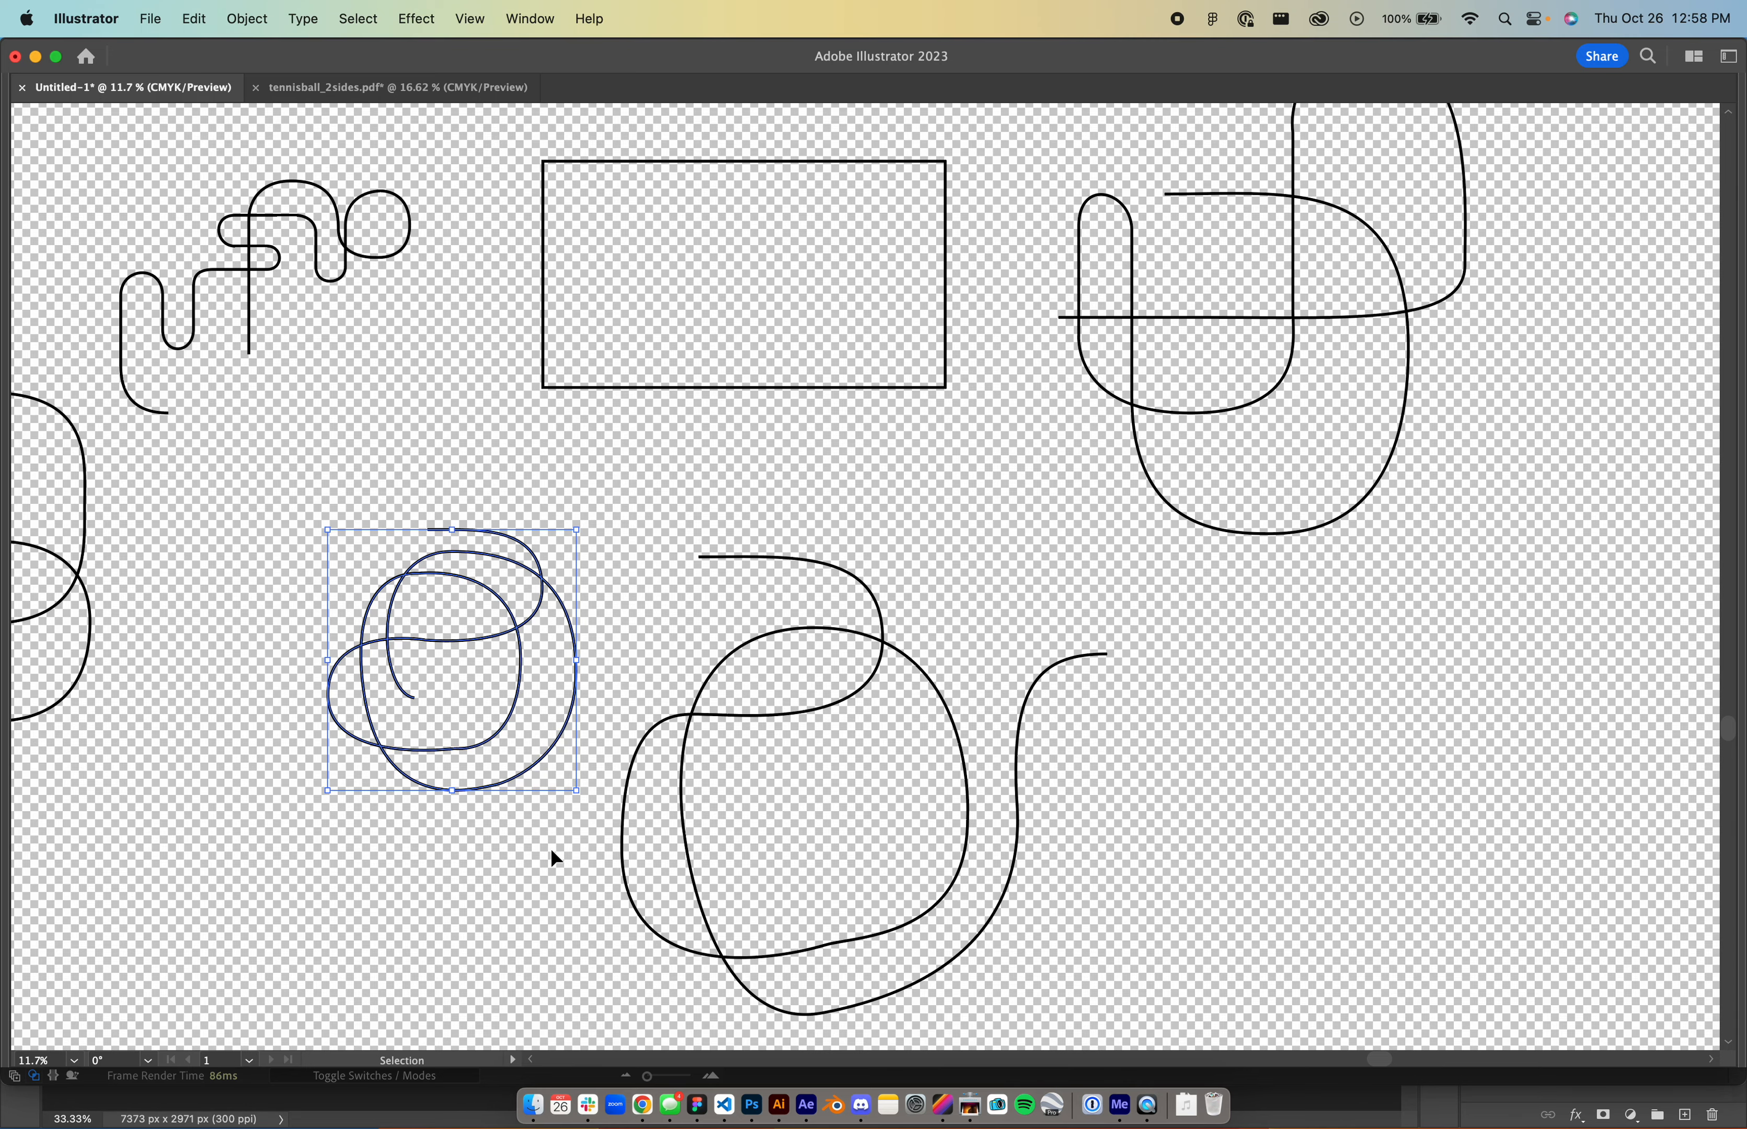
scroll(536, 853, left, 10)
scroll(183, 812, left, 6)
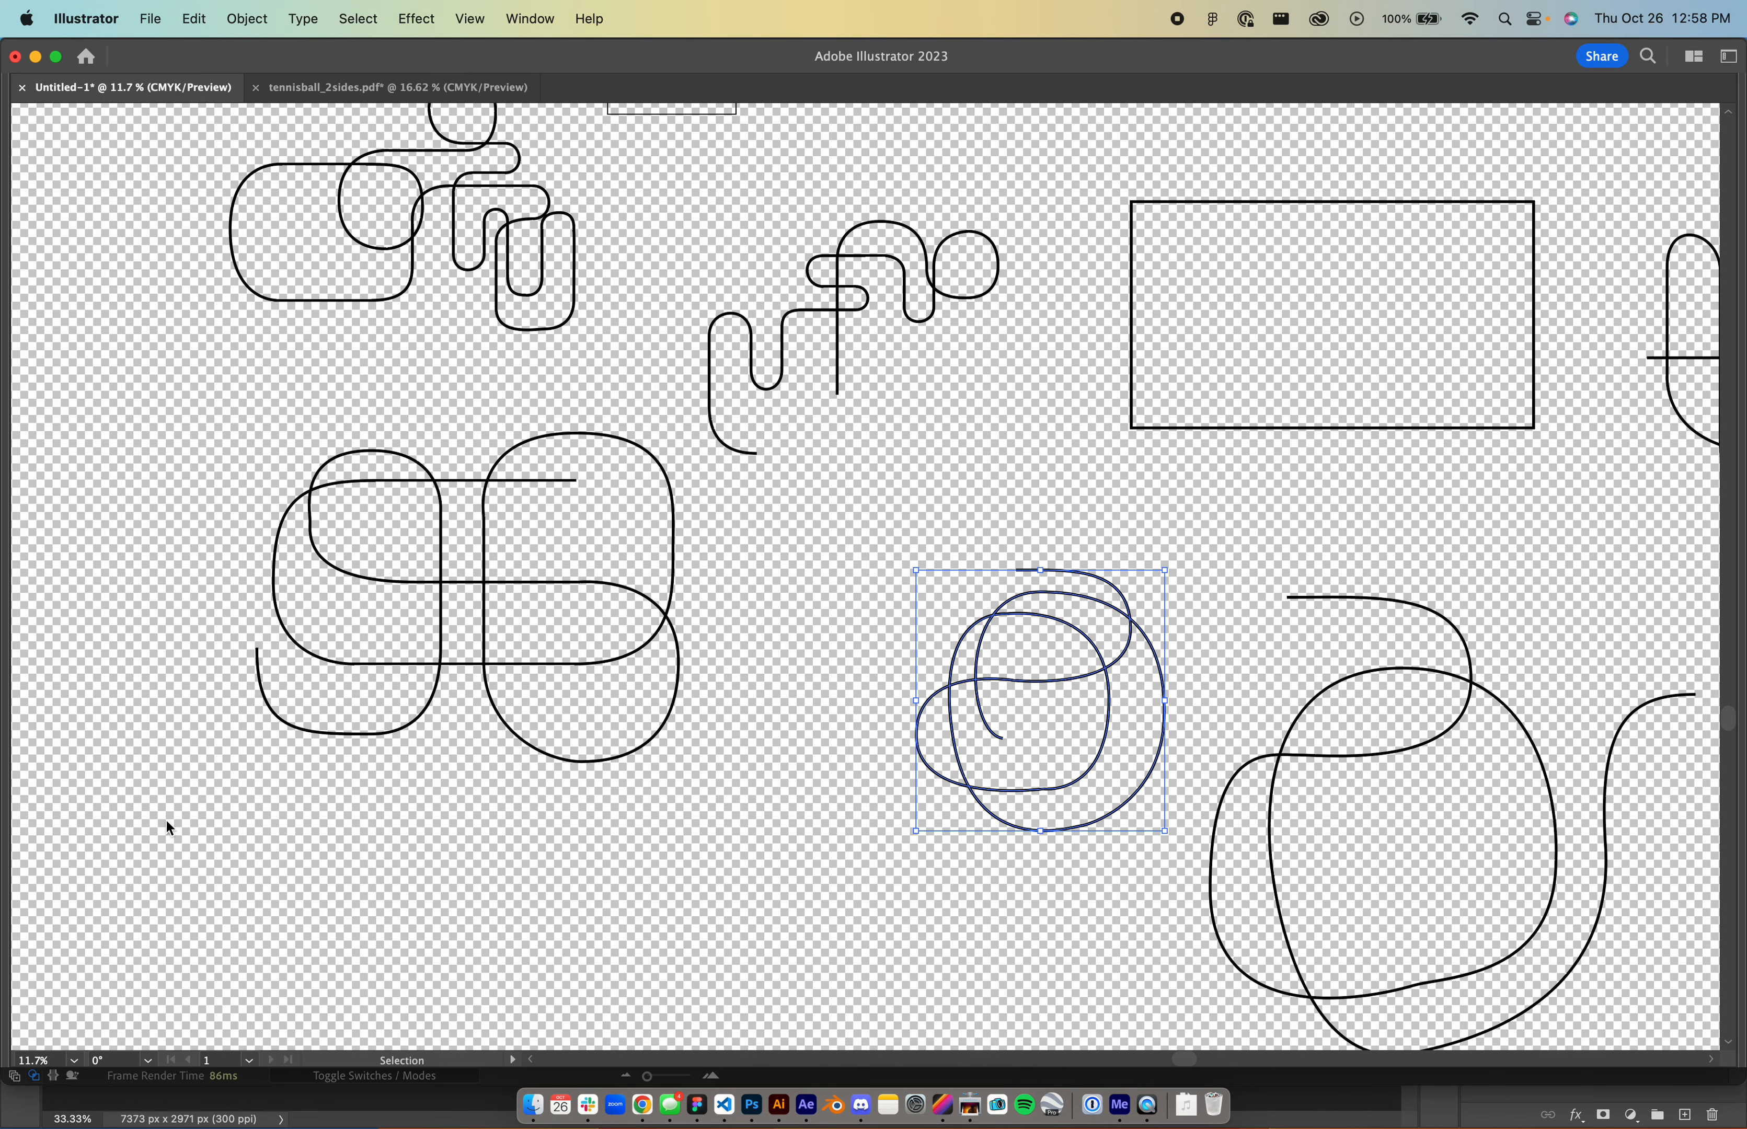
scroll(166, 822, left, 2)
scroll(167, 822, up, 1)
drag(292, 565, 706, 897)
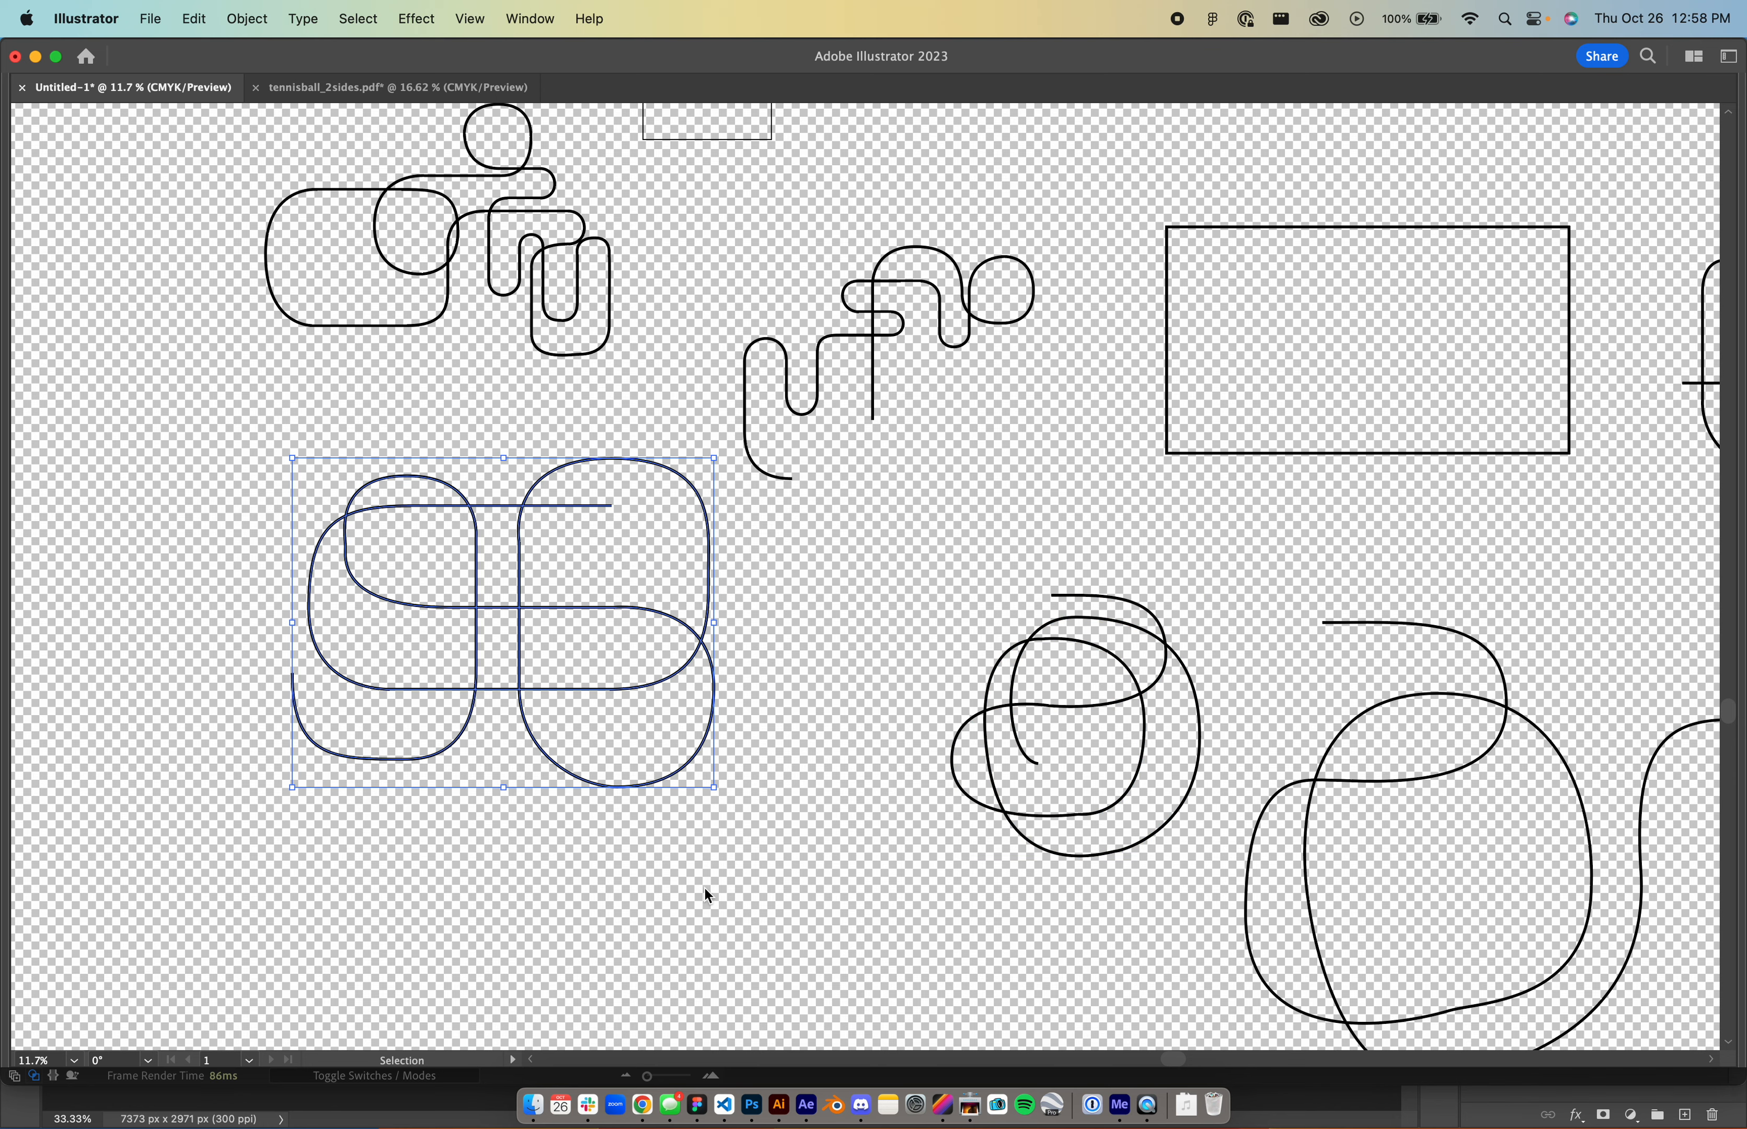
key(super+Tab)
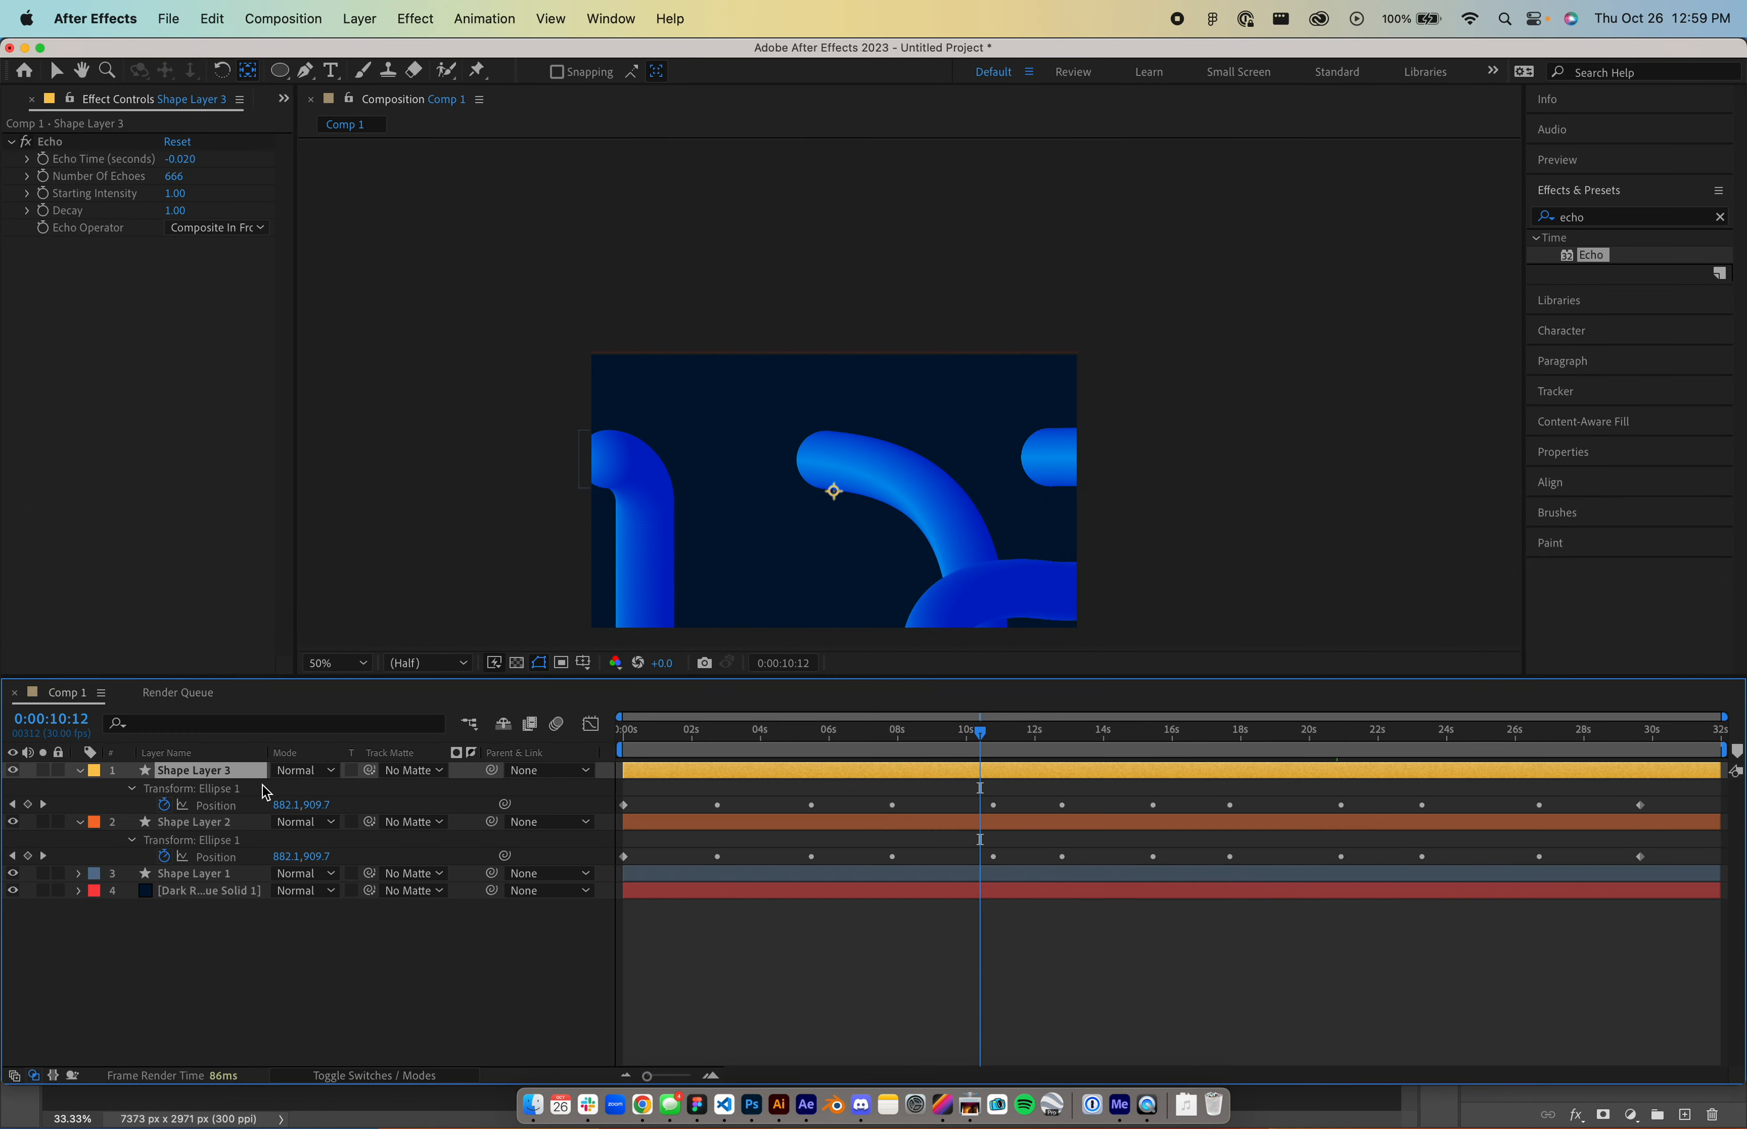
- Replace Shape Layer 3's inherited keyframes with the pasted double-loop path
click(207, 810)
key(Home)
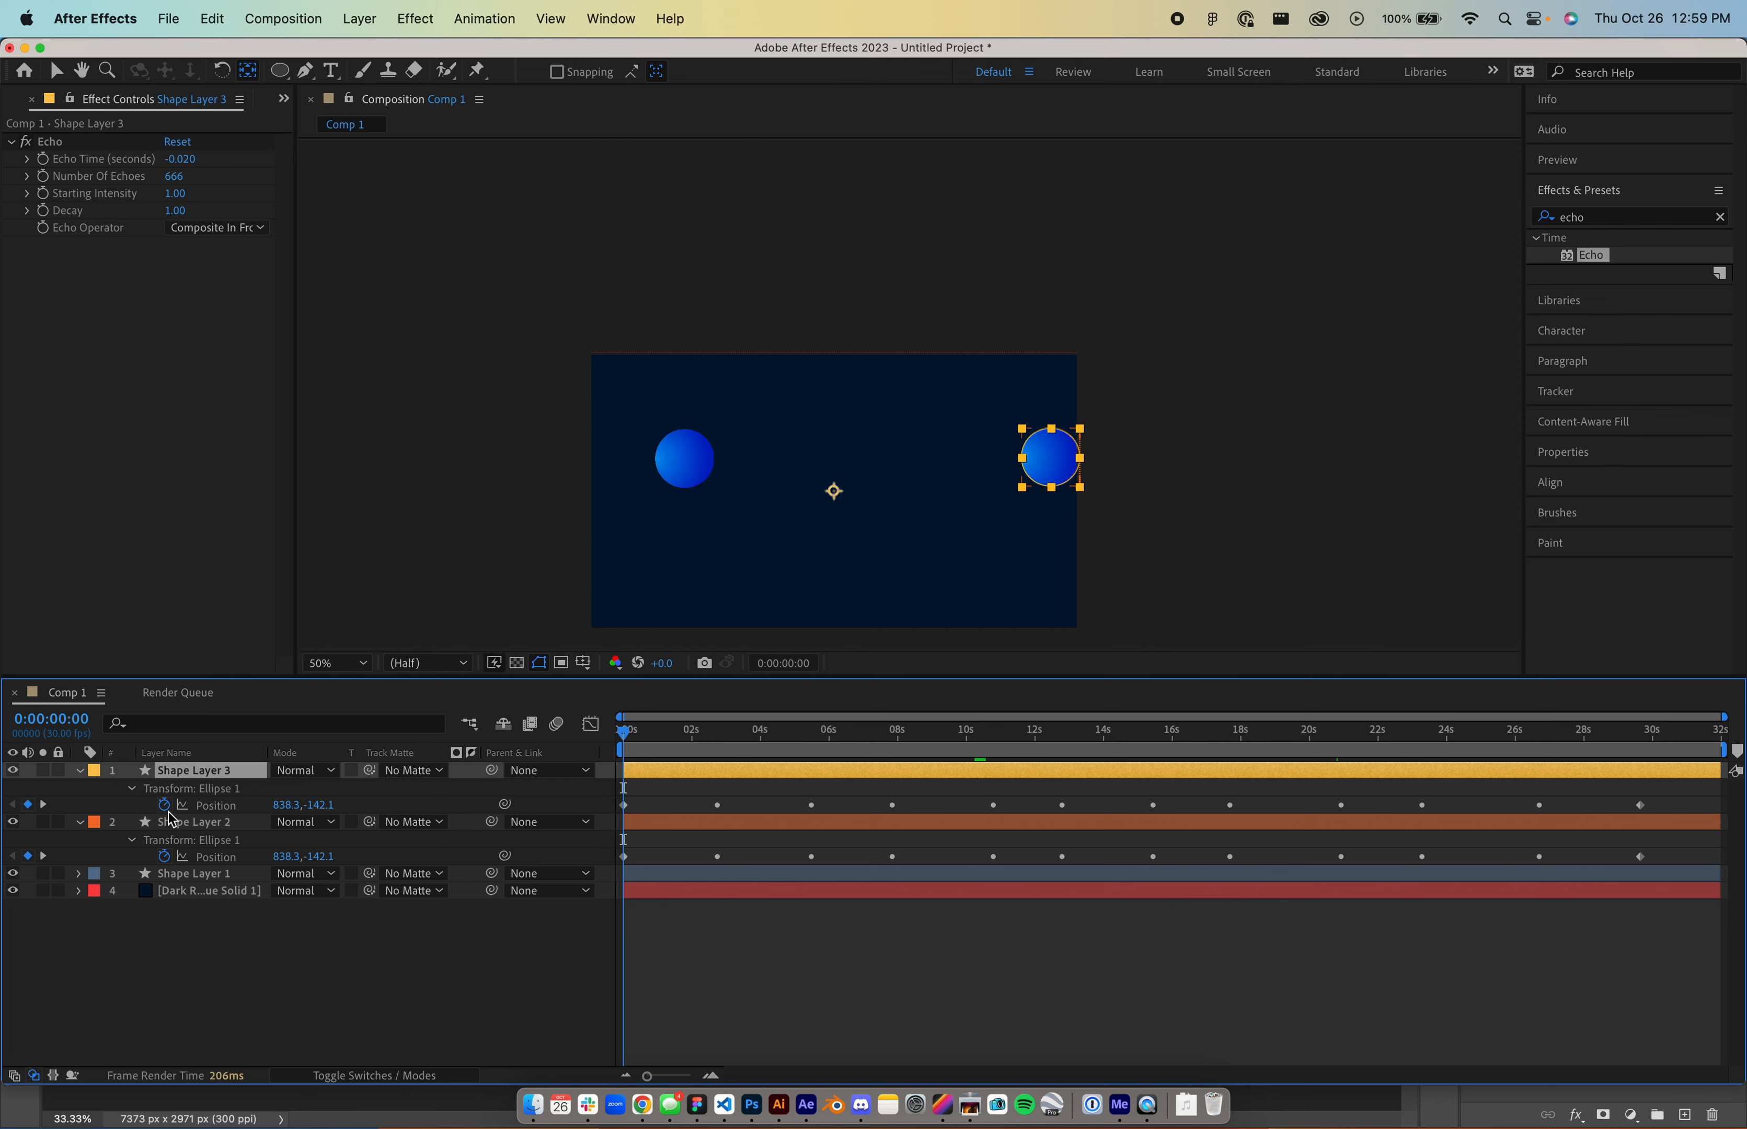
click(163, 805)
key(super+v)
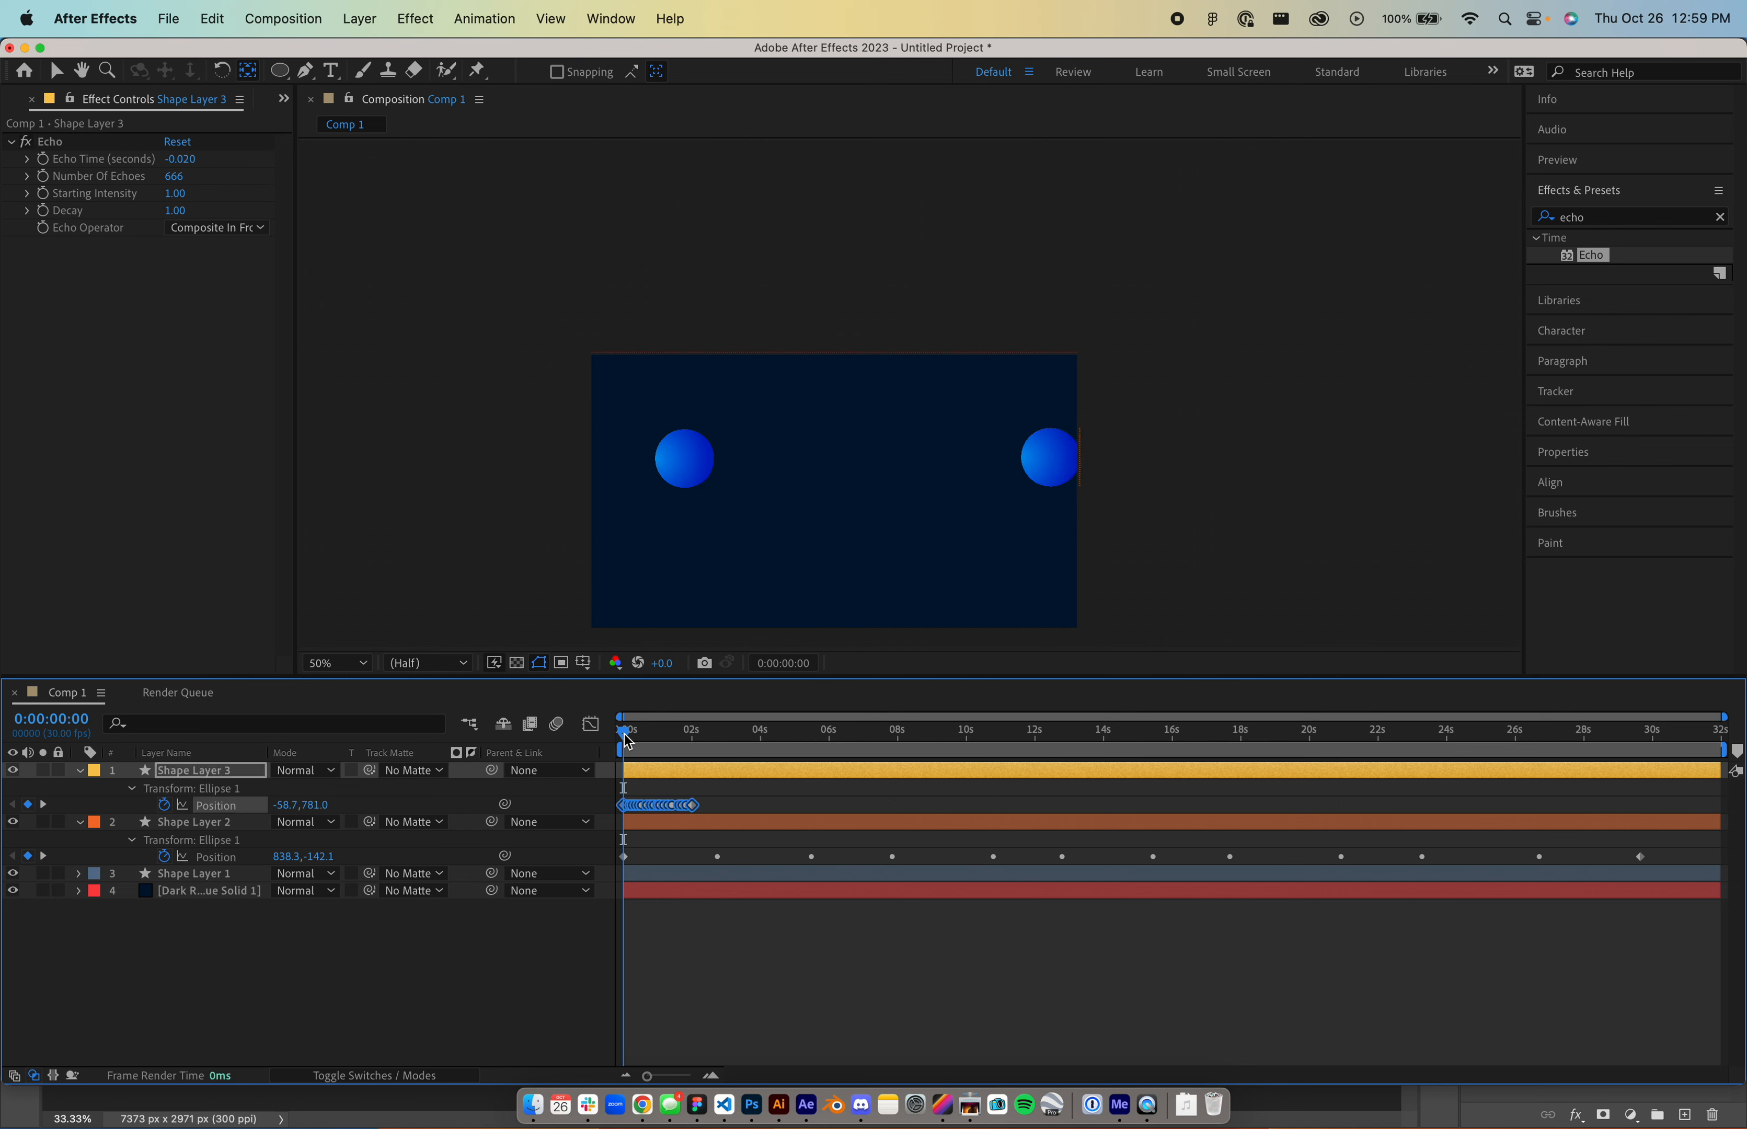
drag(626, 741, 660, 734)
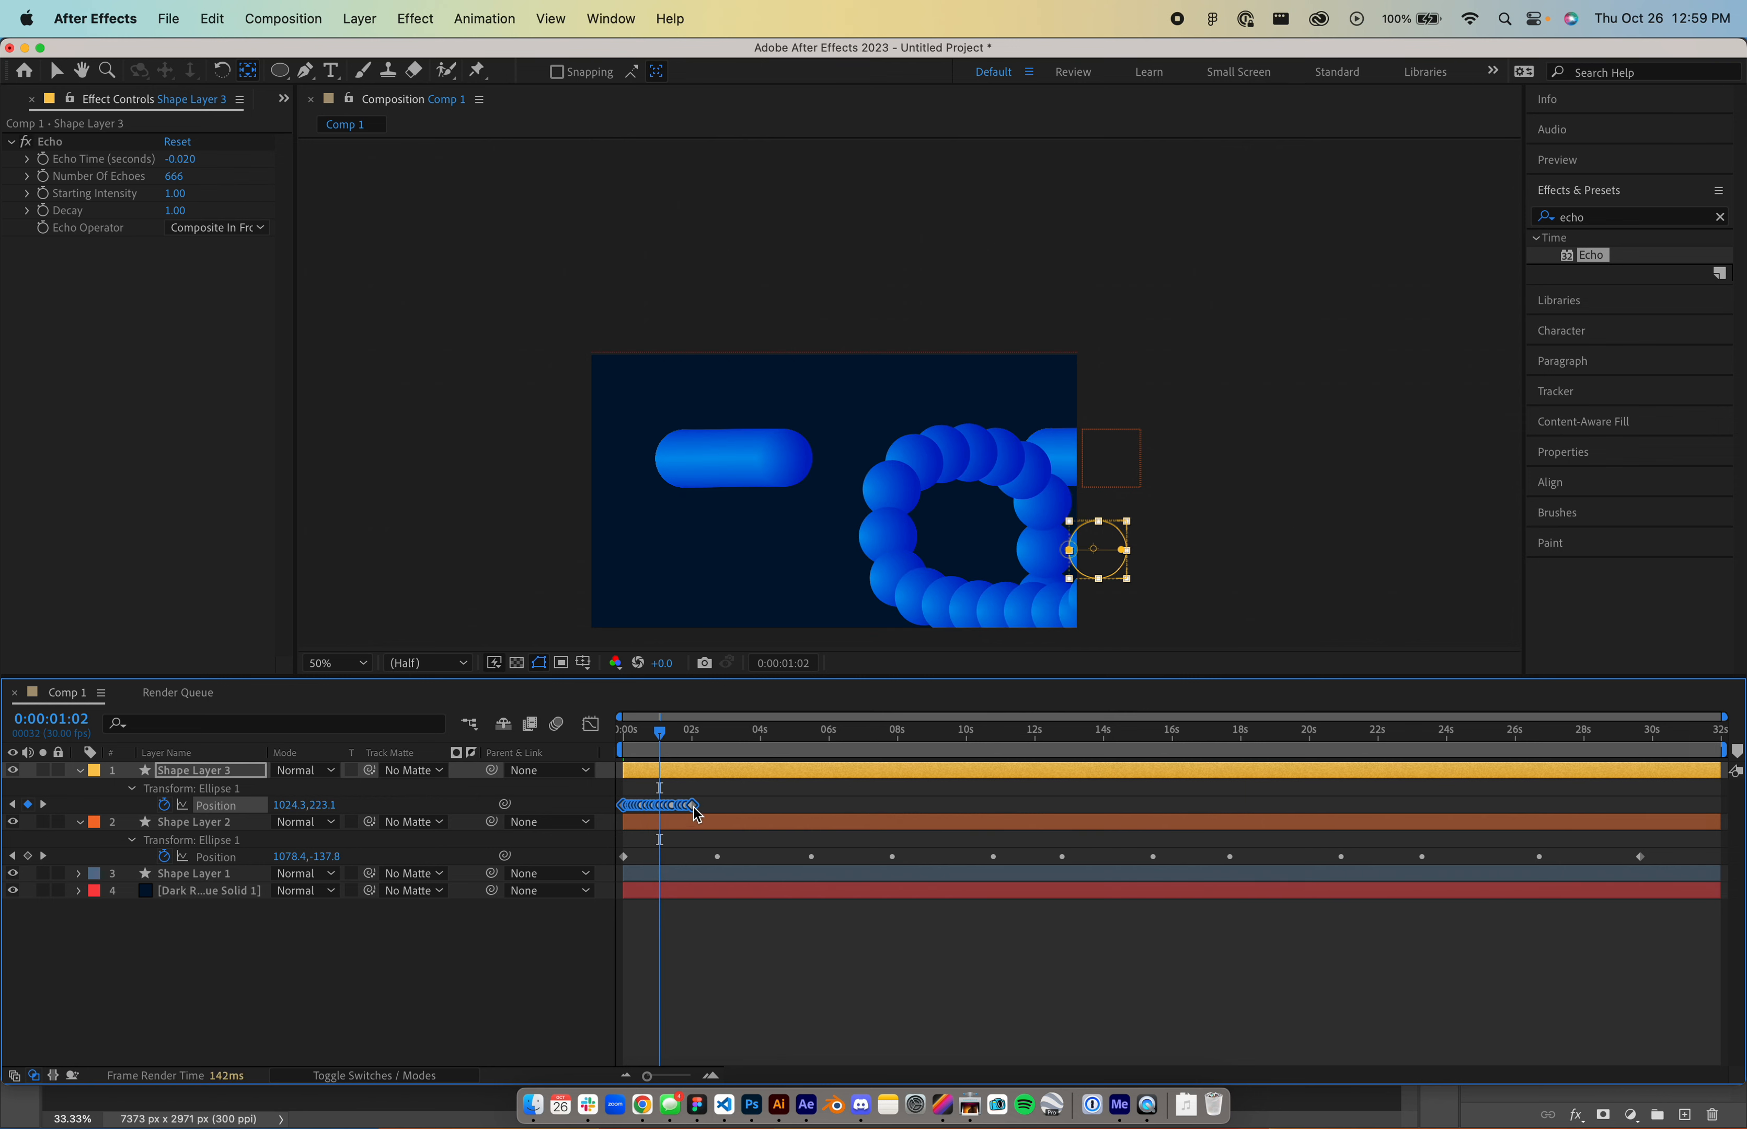
- Stretch Shape Layer 3's Position keyframes out to about 28 seconds
click(716, 808)
drag(696, 808, 1627, 808)
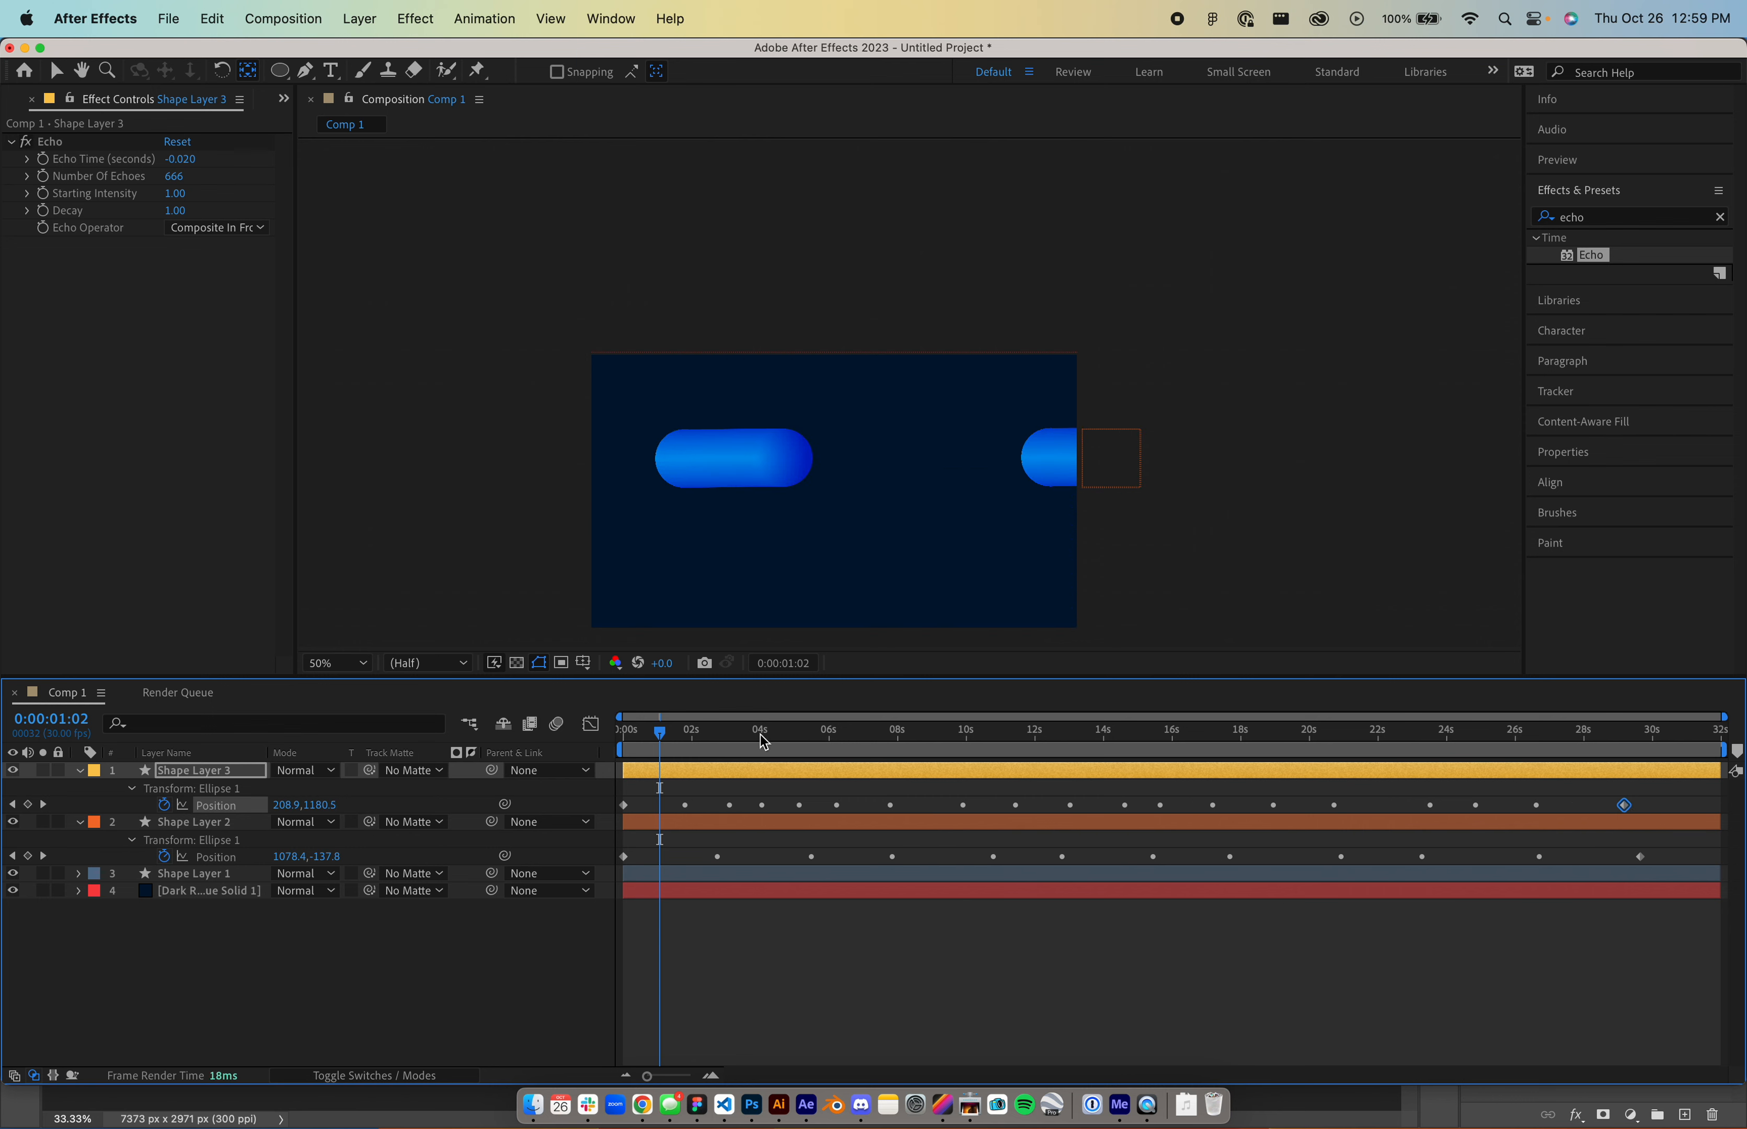
drag(764, 743, 842, 738)
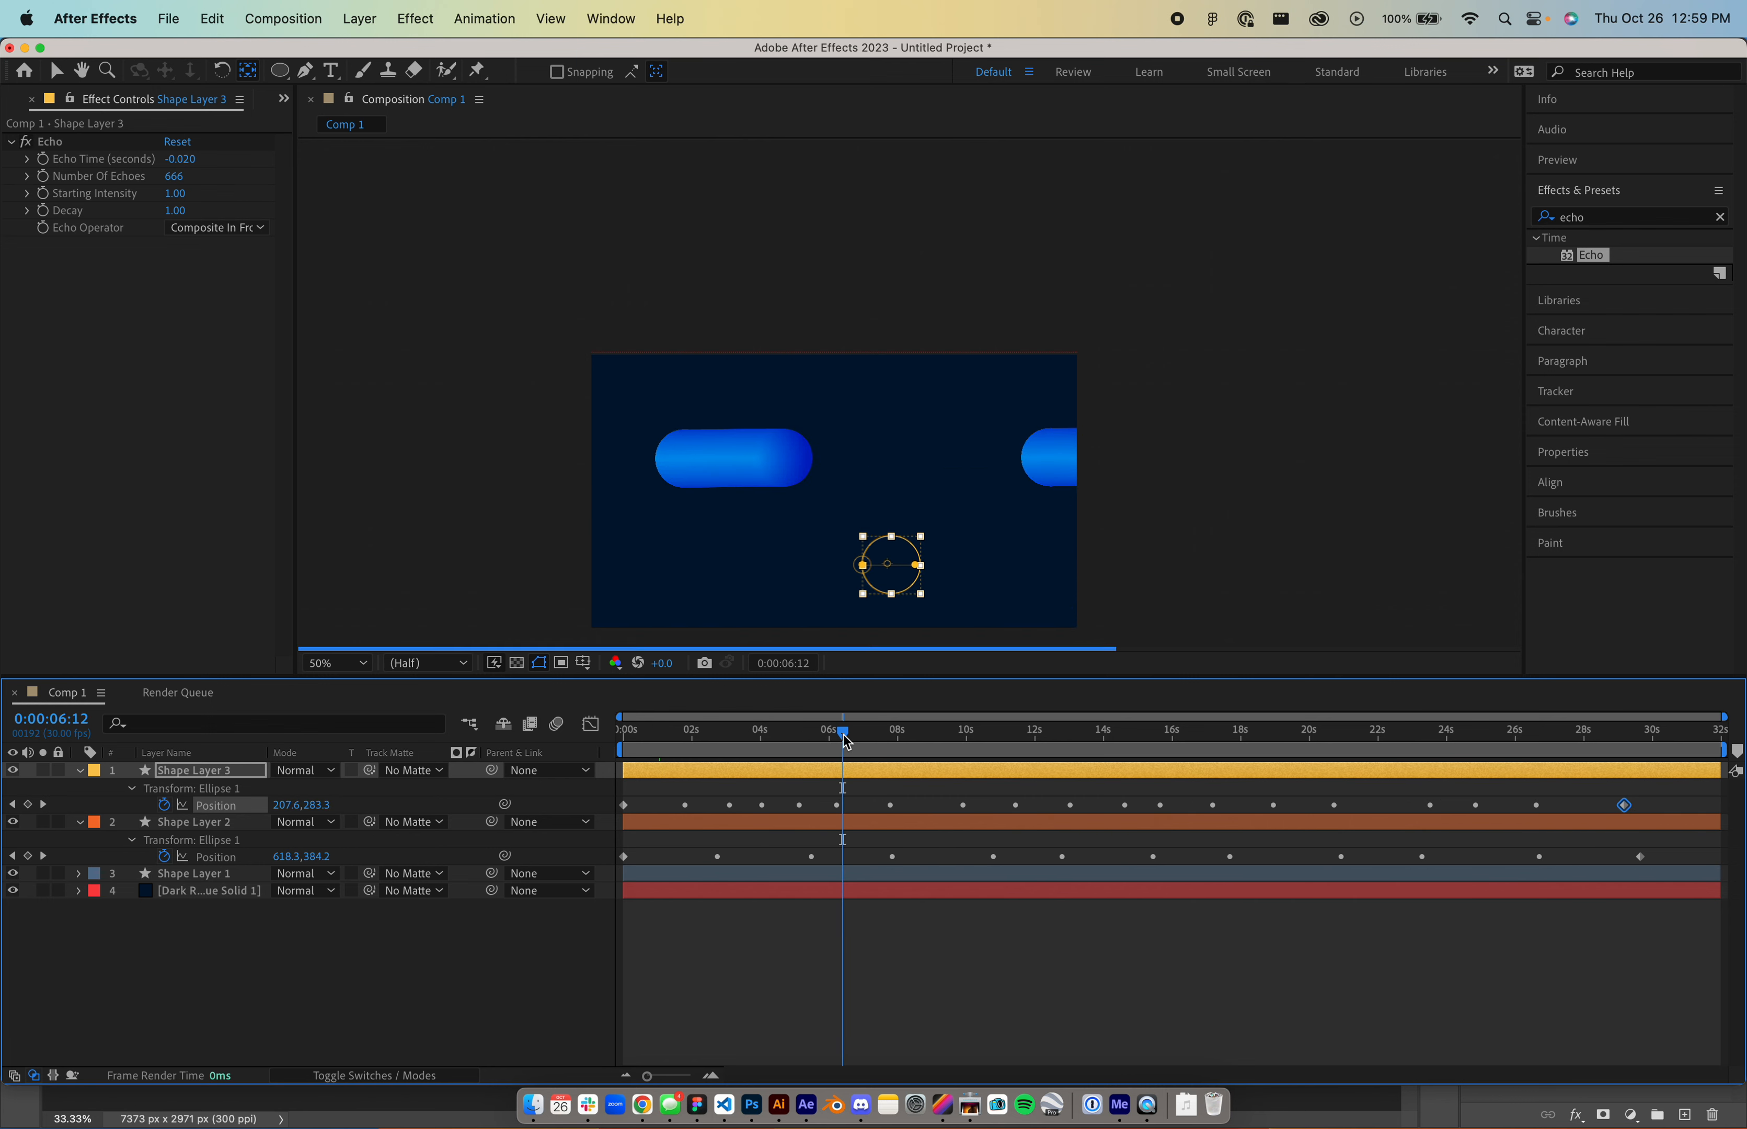
- Nudge Shape Layer 3's whole motion path upward, starting at -178.7,421.0
click(191, 793)
click(207, 810)
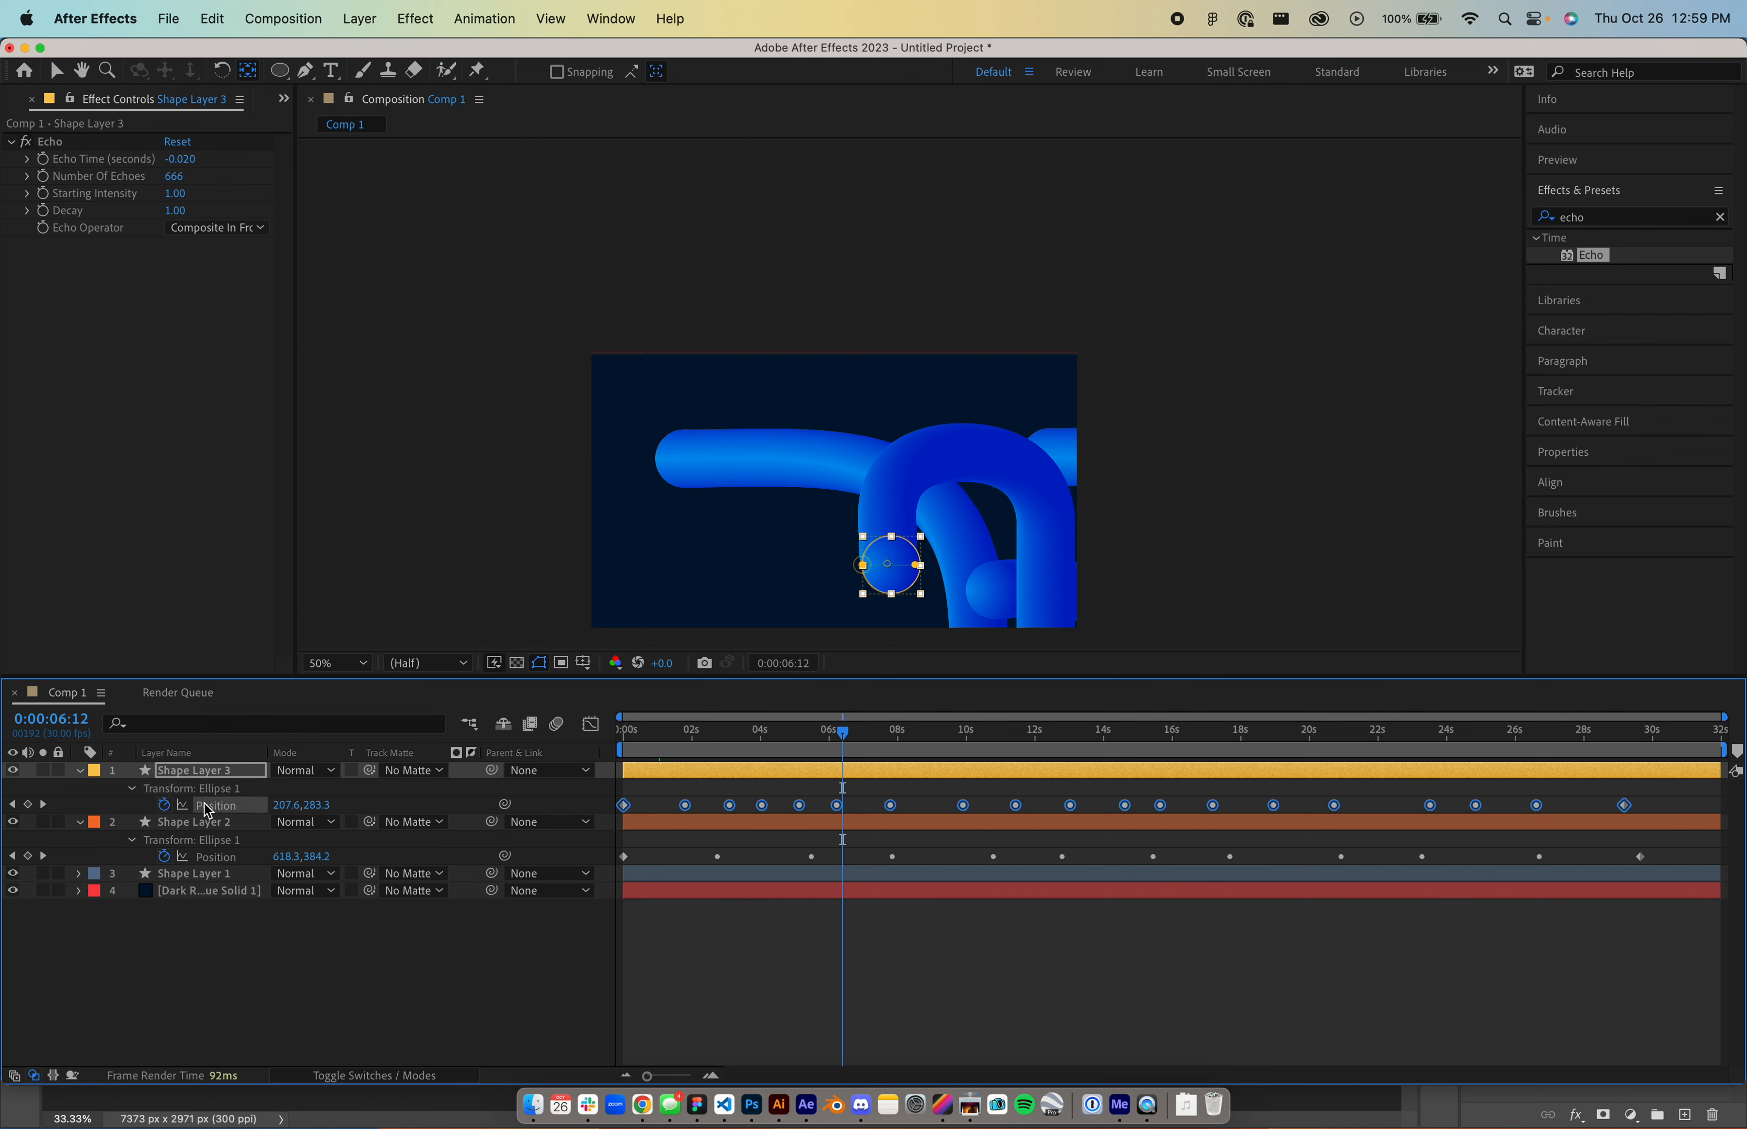
key(Home)
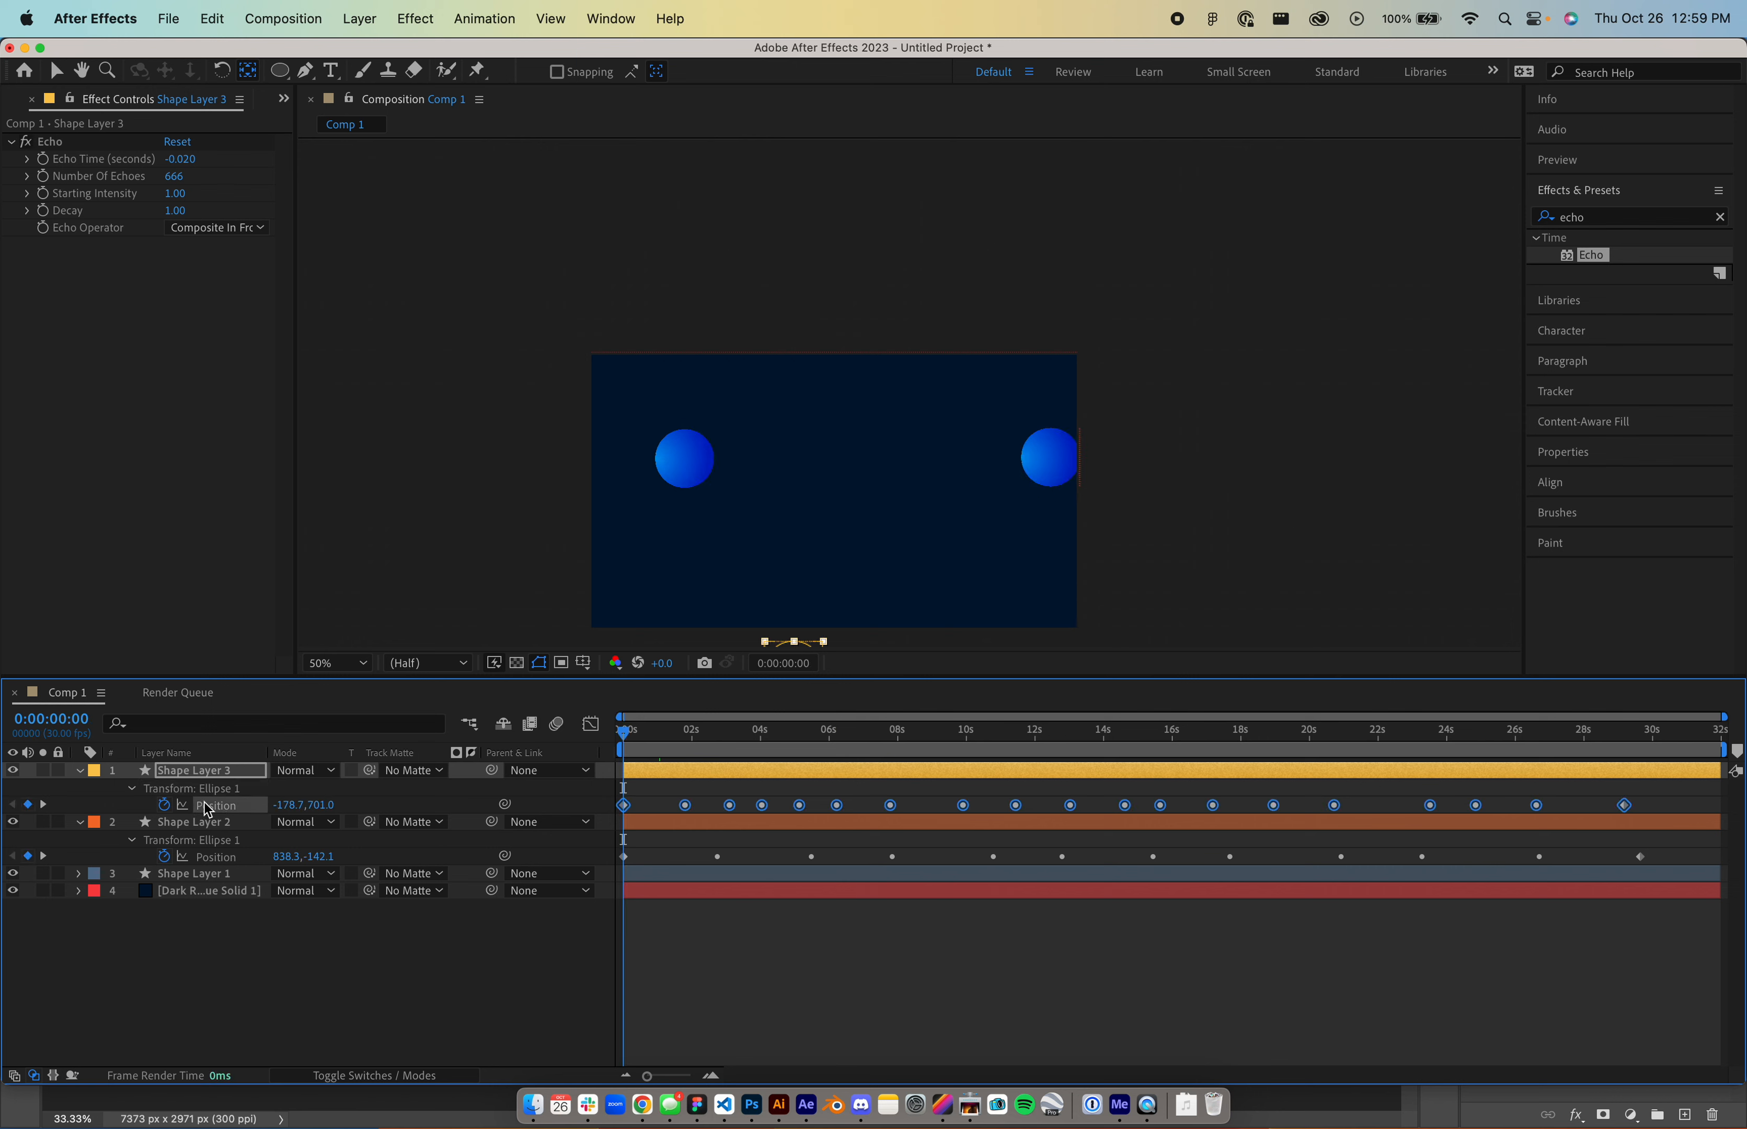
key(shift+Up)
key(shift+Up)
key(shift+Up)
key(shift+Up)
key(shift+Up)
key(shift+Up)
key(shift+Up)
key(shift+Up)
key(shift+Up)
key(shift+Up)
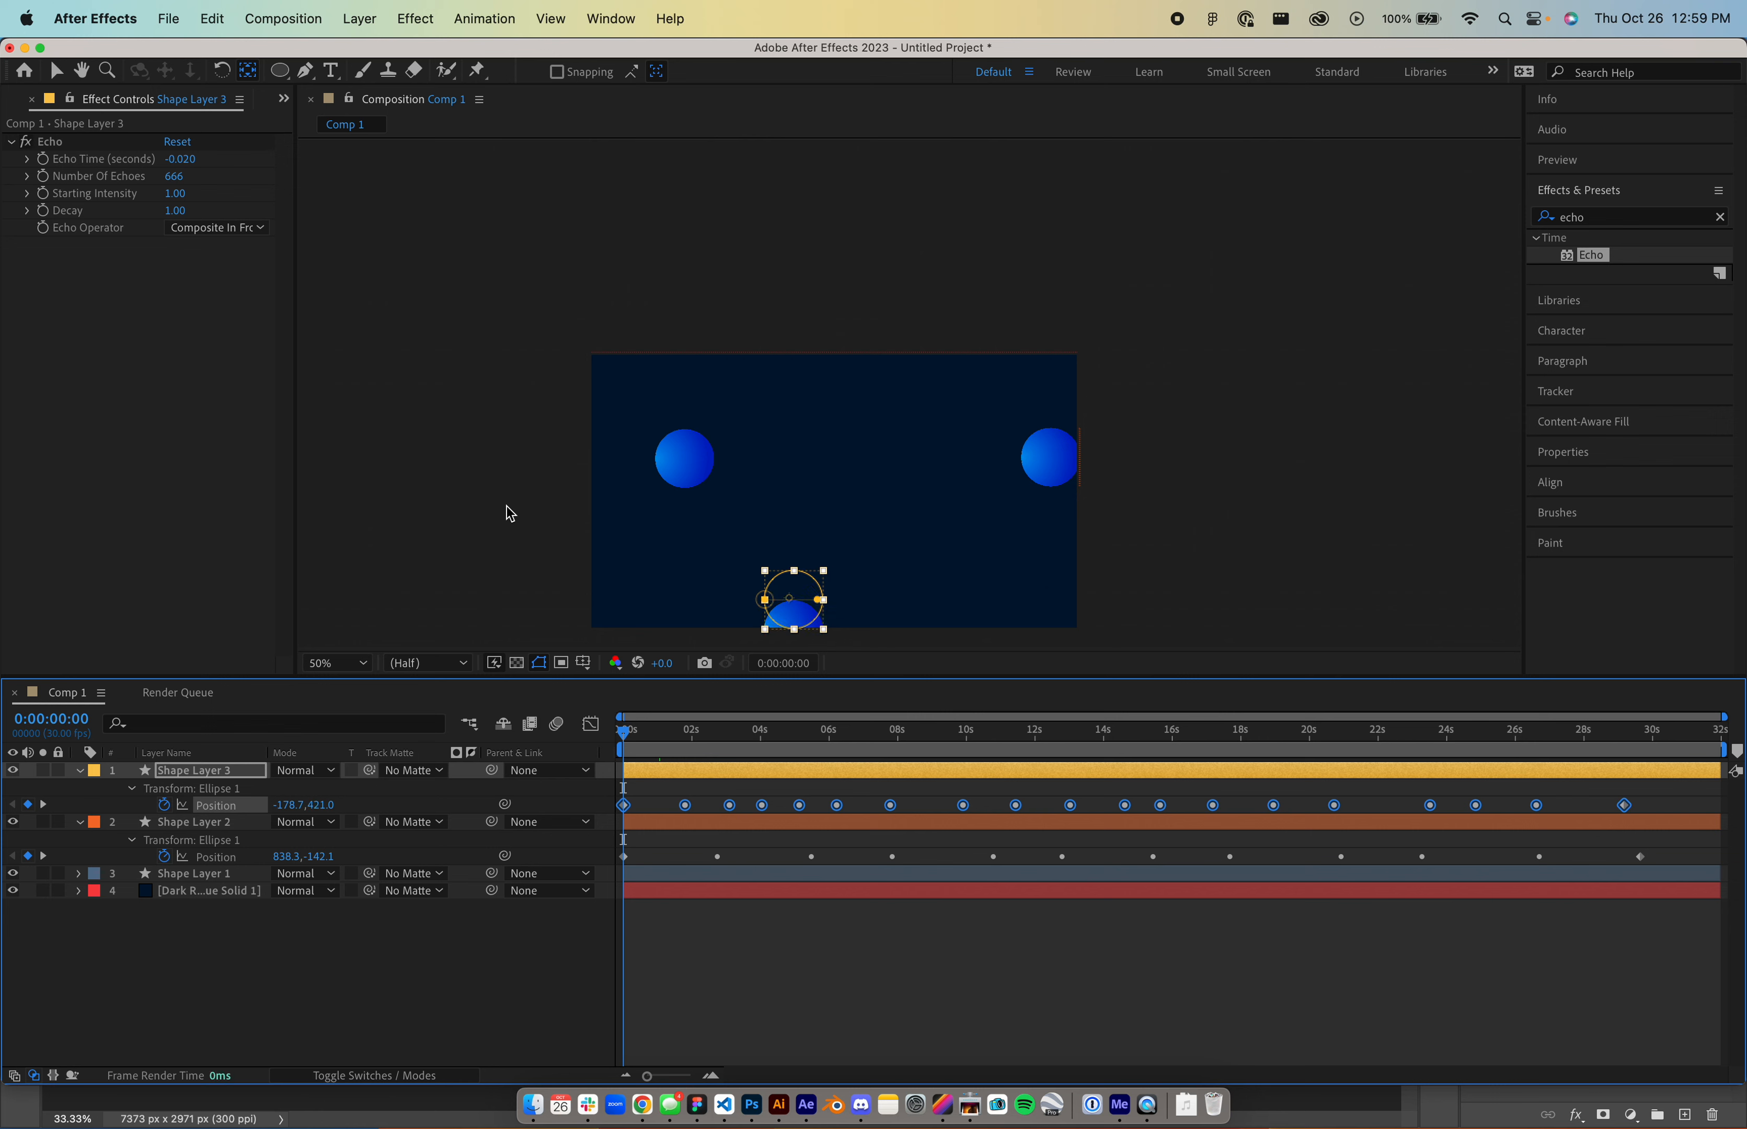
drag(823, 739, 1508, 735)
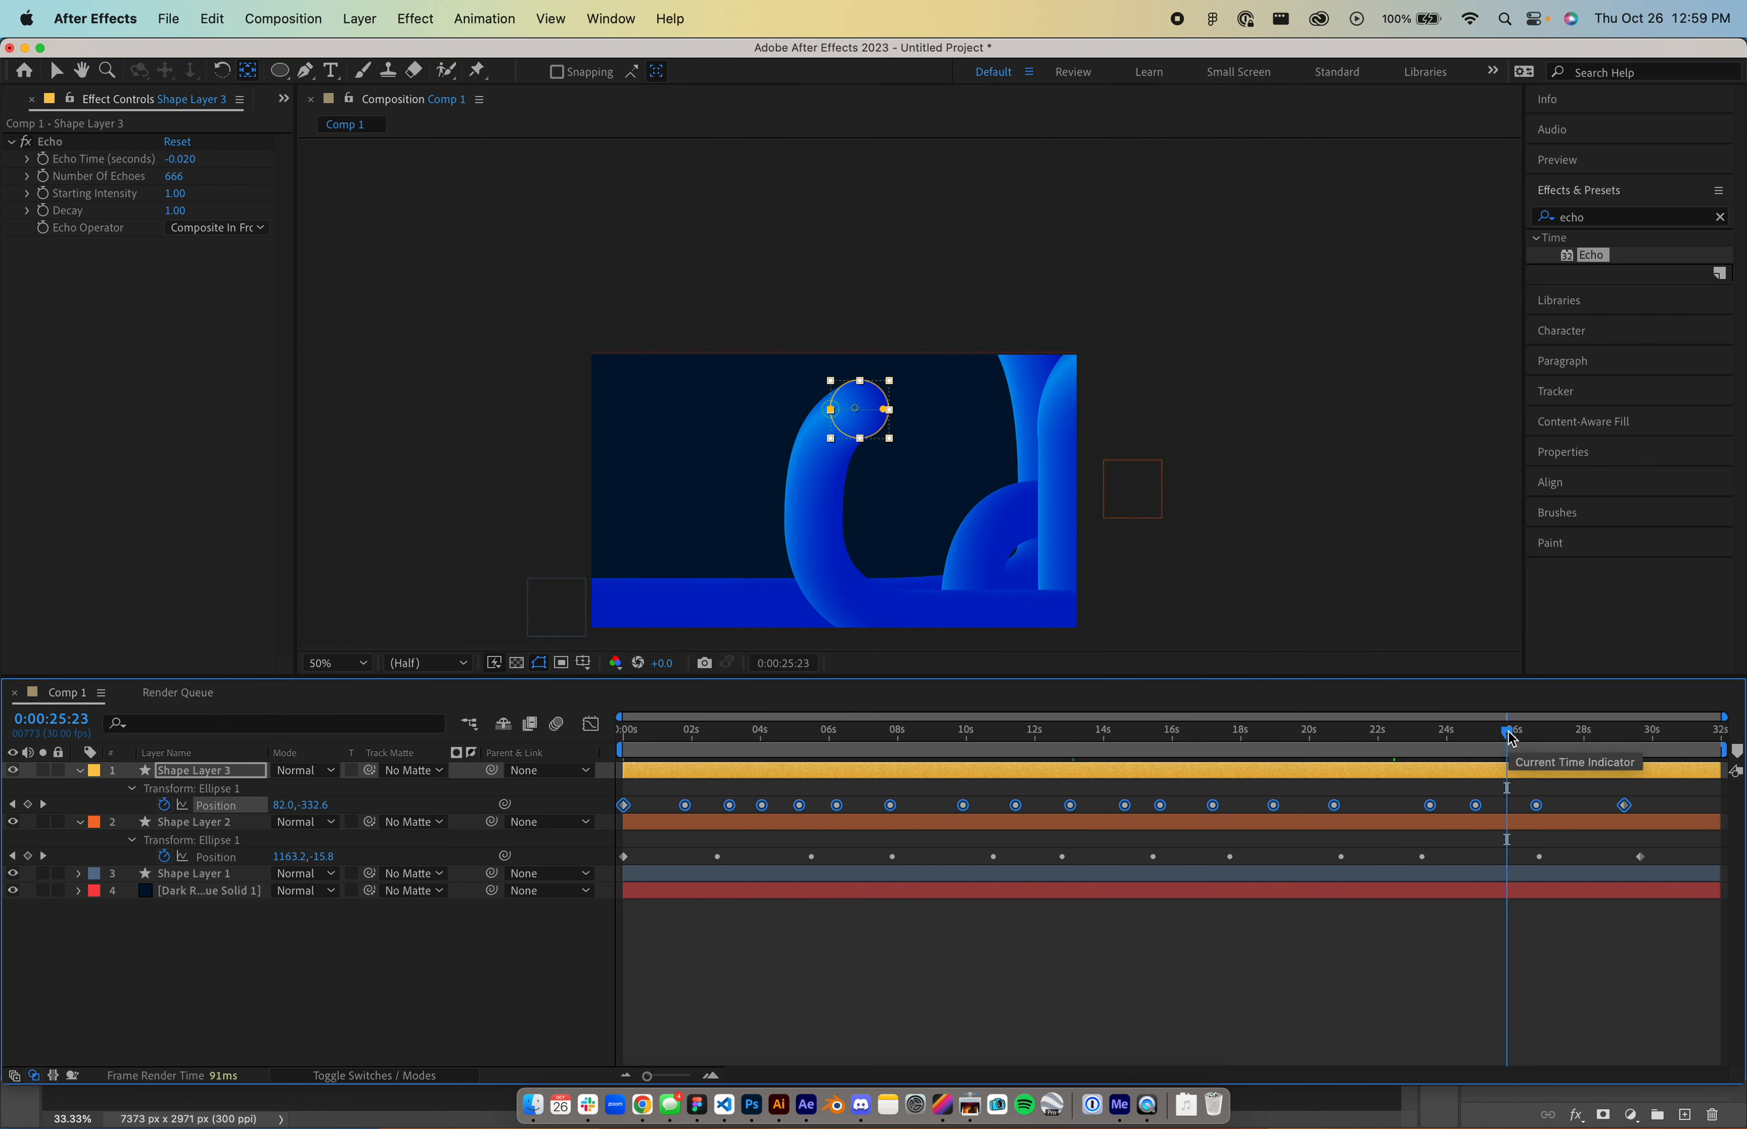
- Hide Shape Layers 1 and 2 and expand Shape Layer 3's ellipse contents
click(13, 822)
click(13, 873)
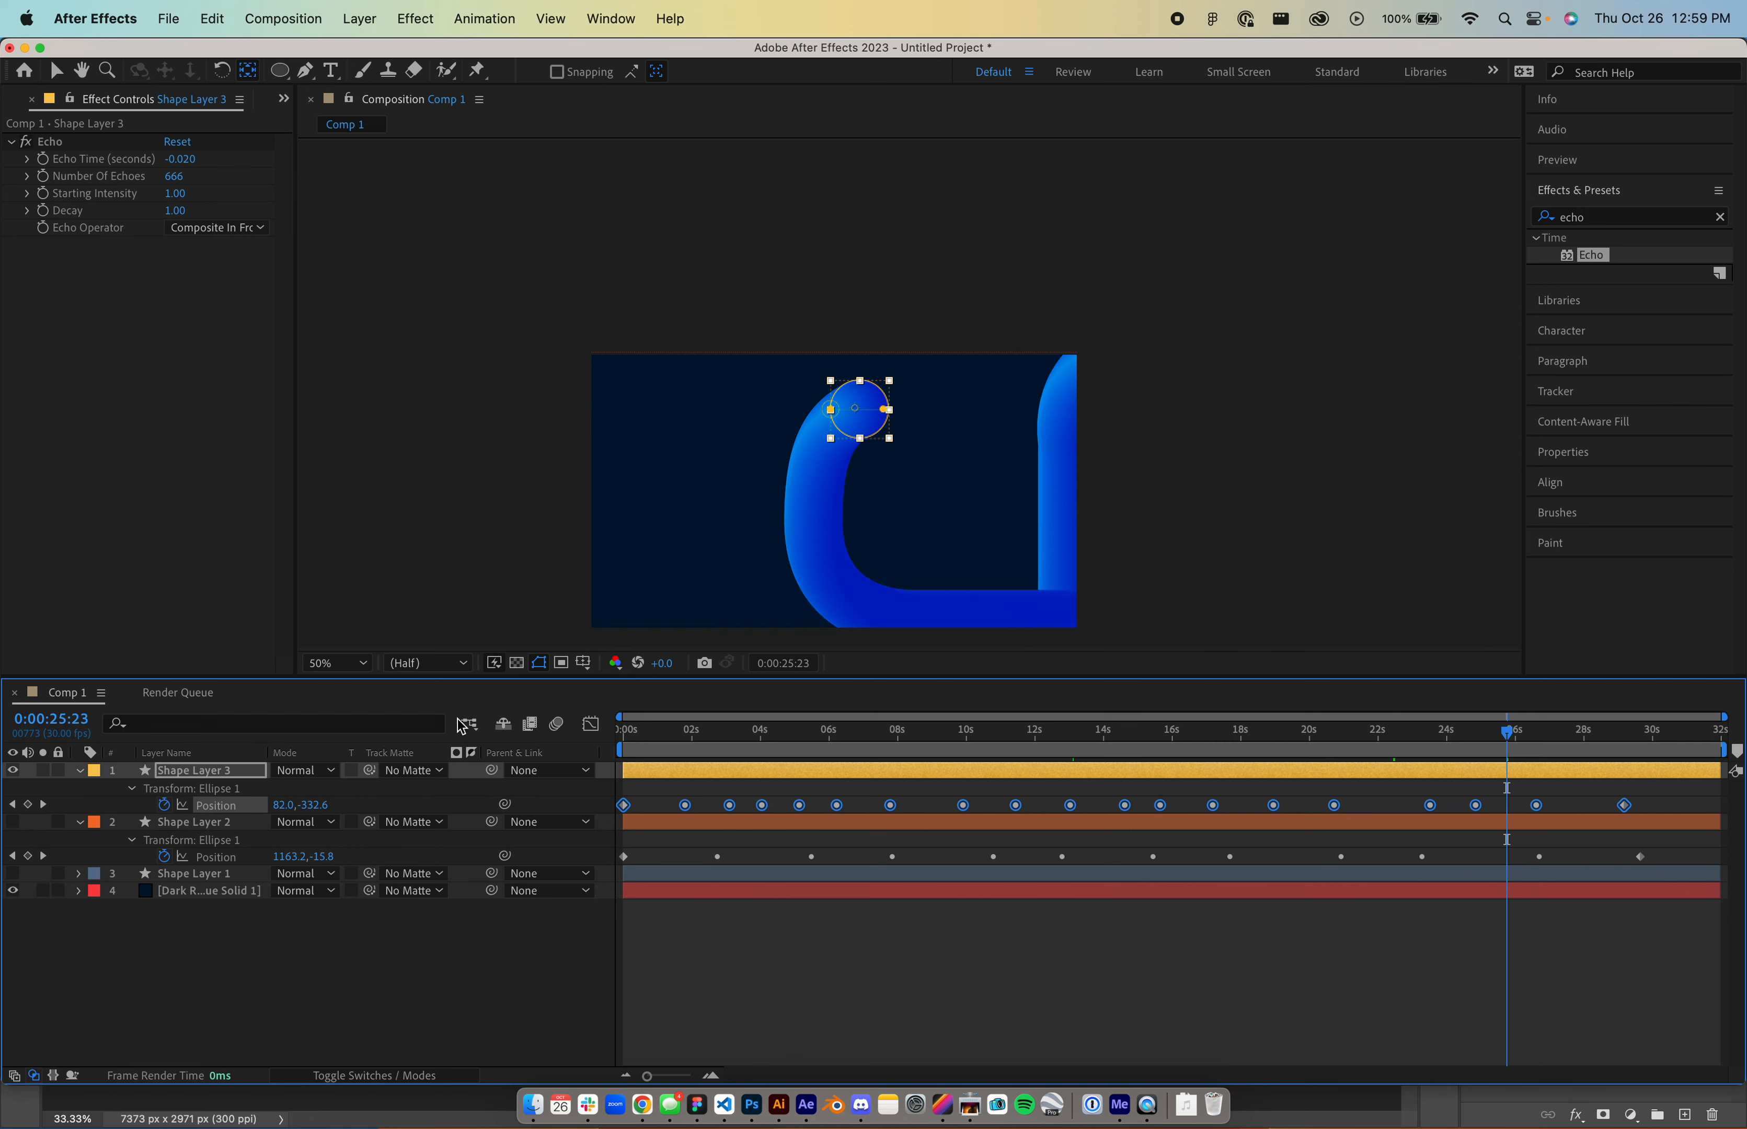
click(133, 789)
click(132, 788)
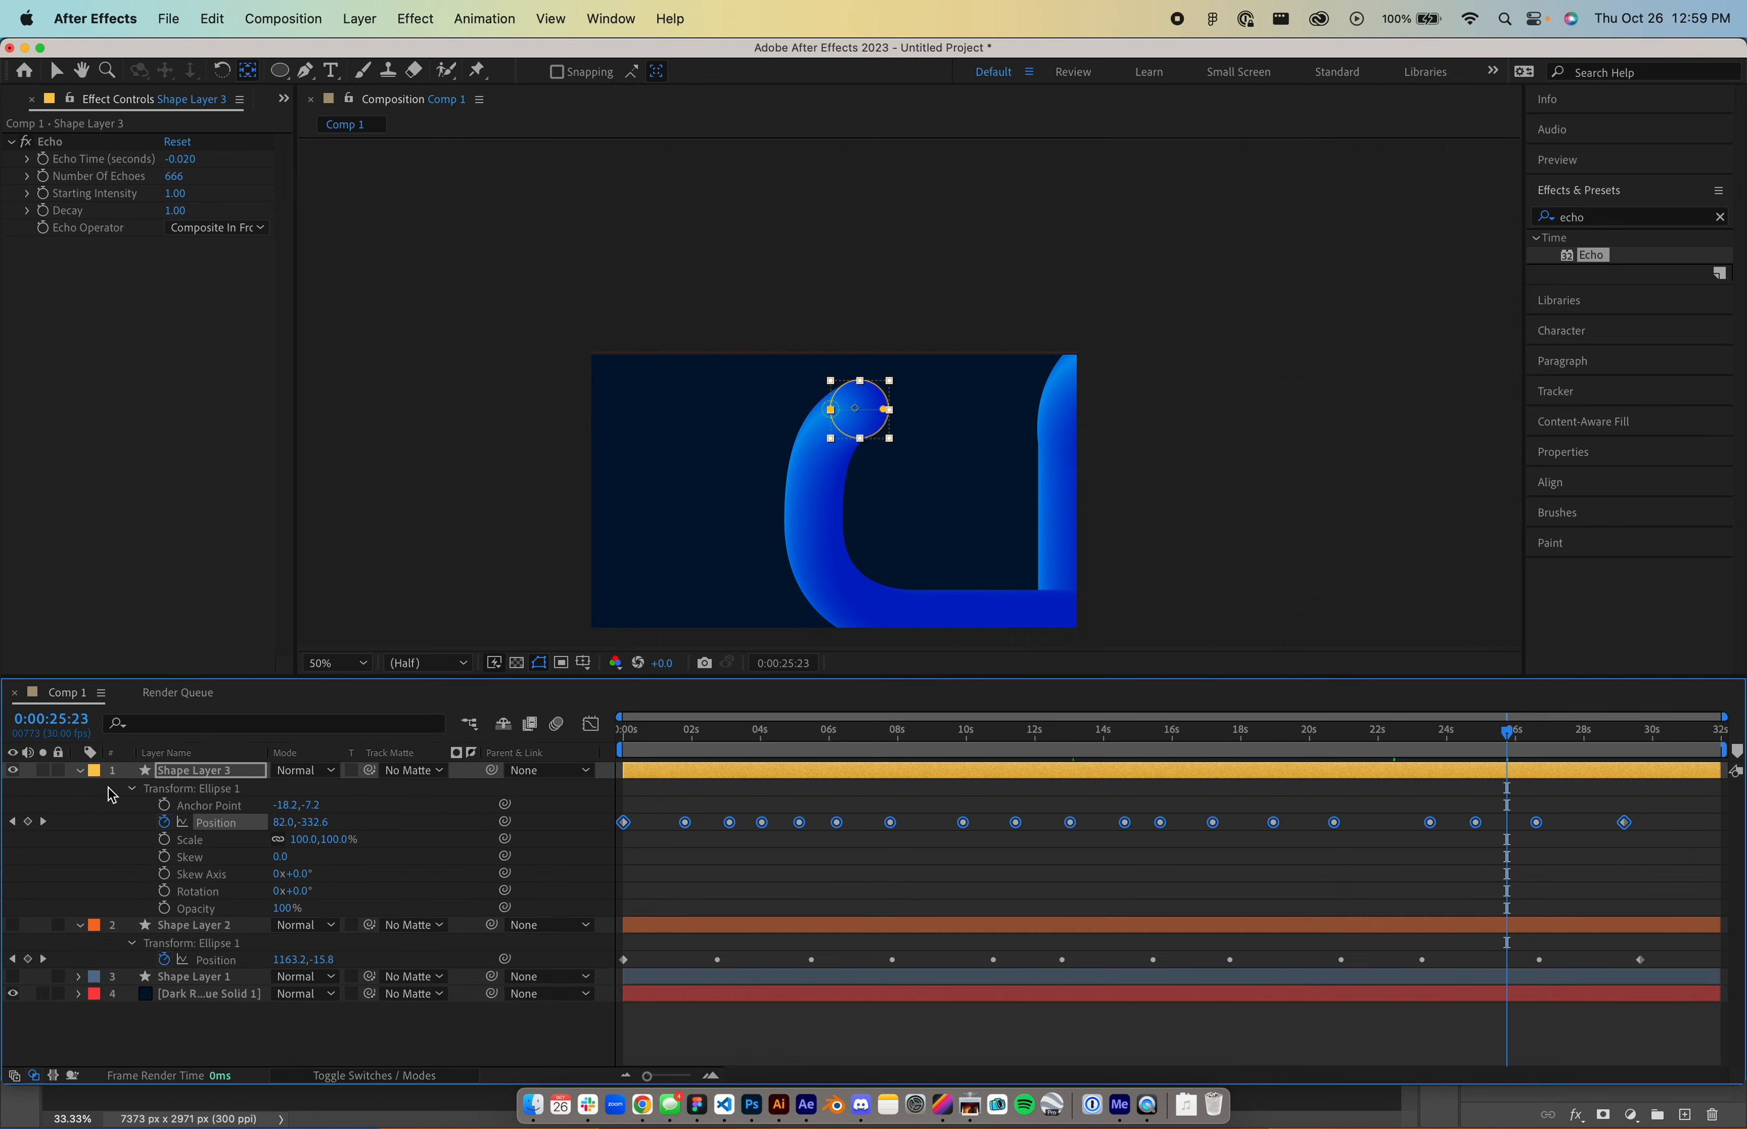
click(80, 771)
click(80, 772)
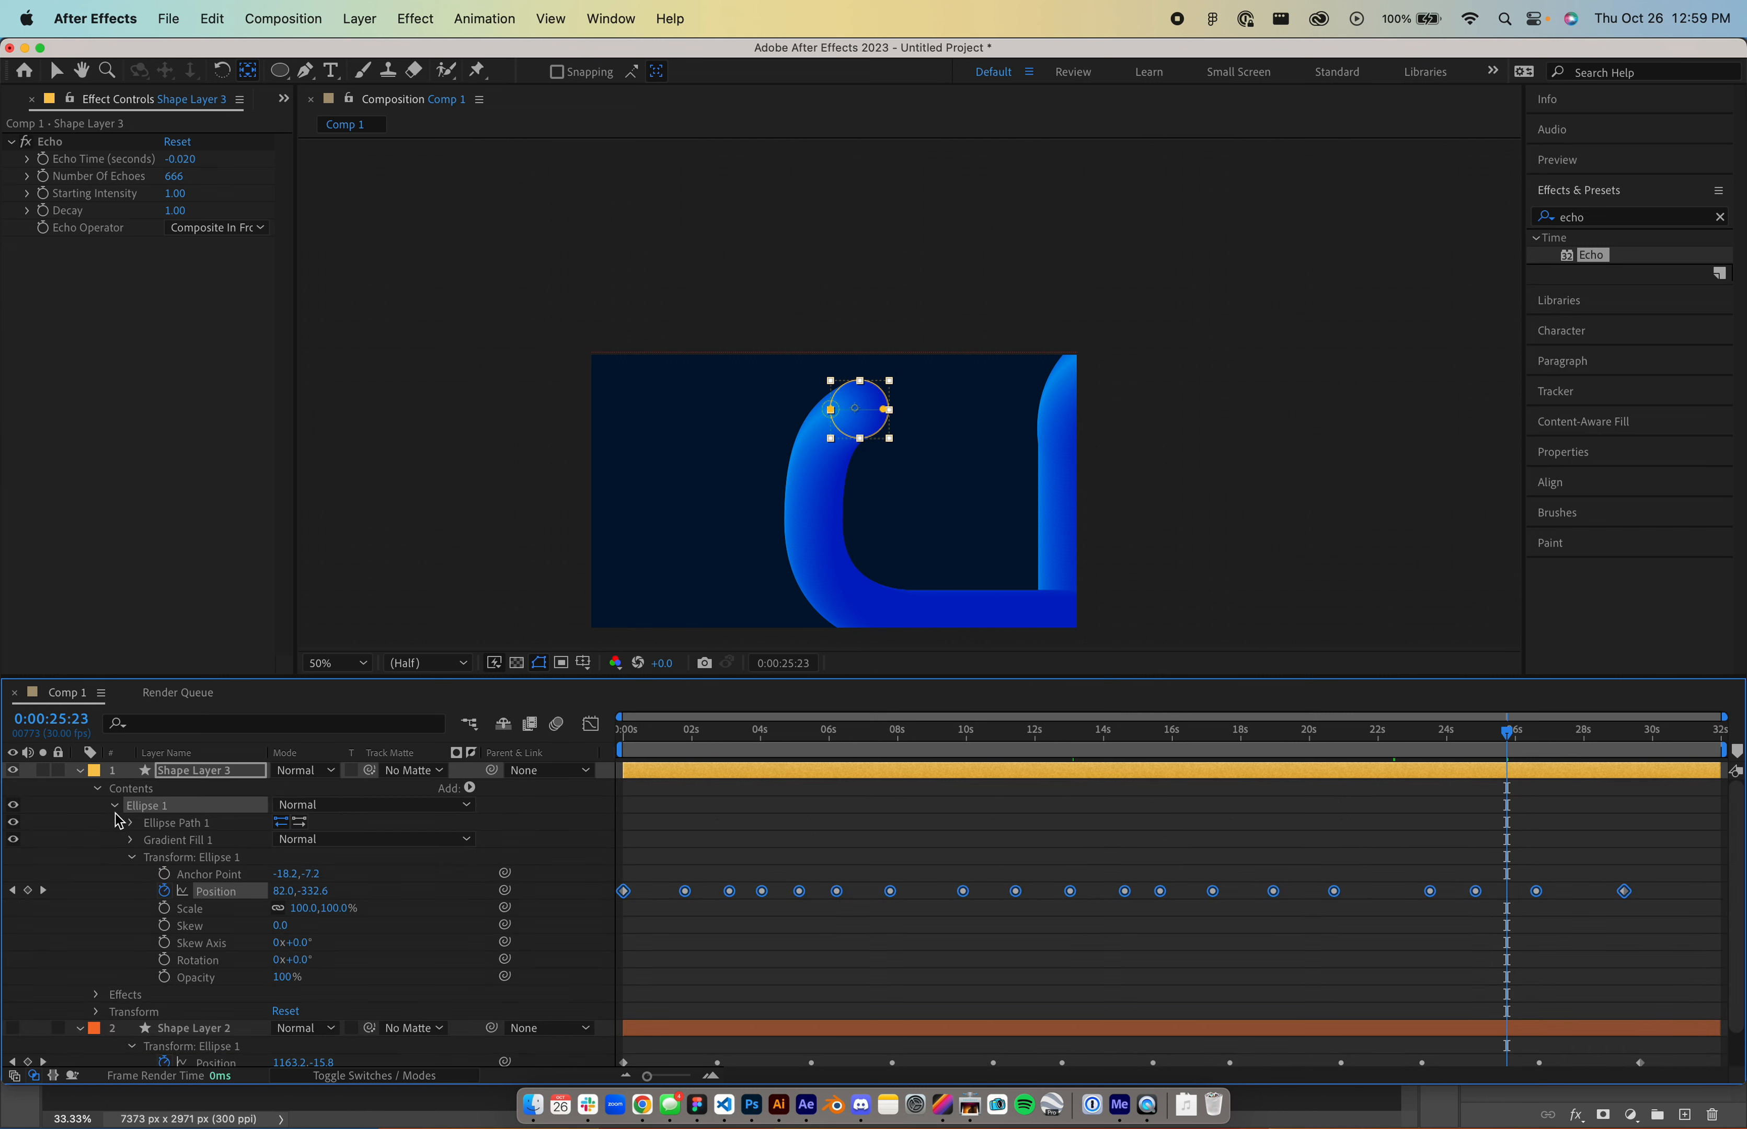
click(132, 857)
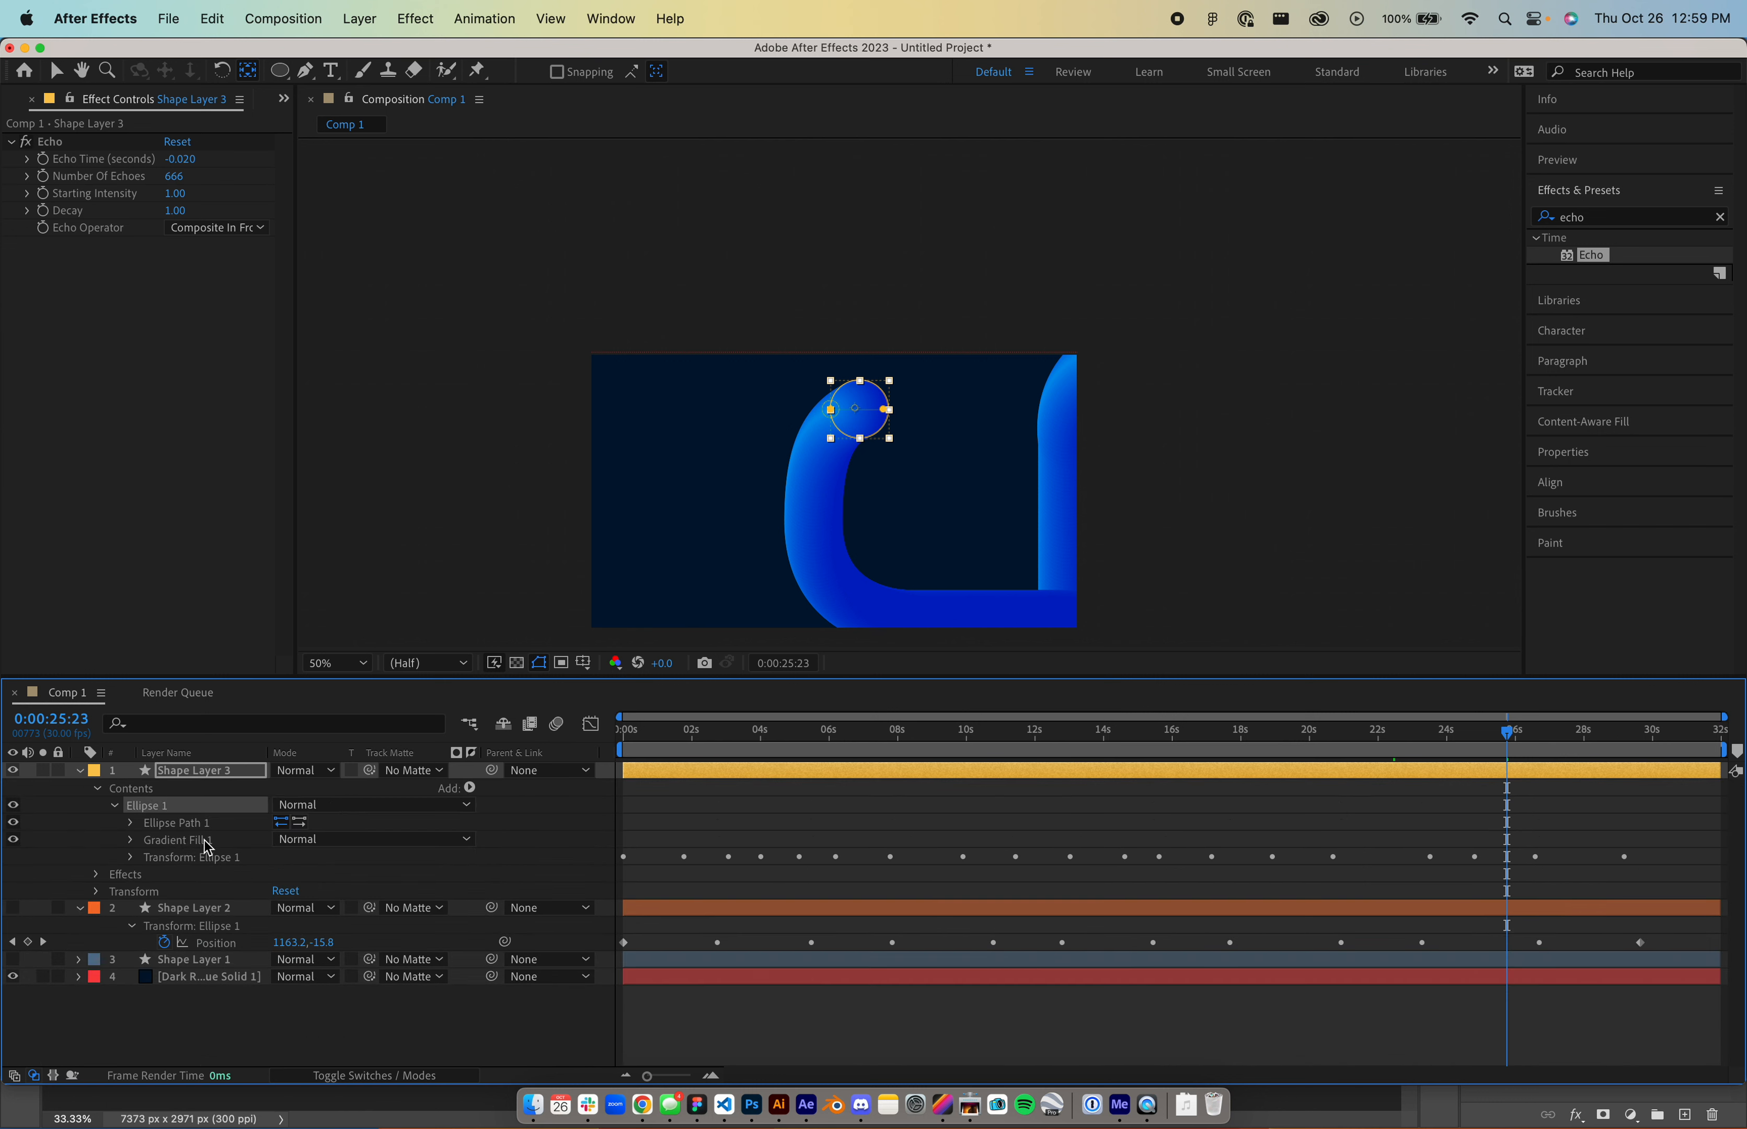
- Add a Gradient Stroke to Shape Layer 3's ellipse, width 2, linear
click(471, 789)
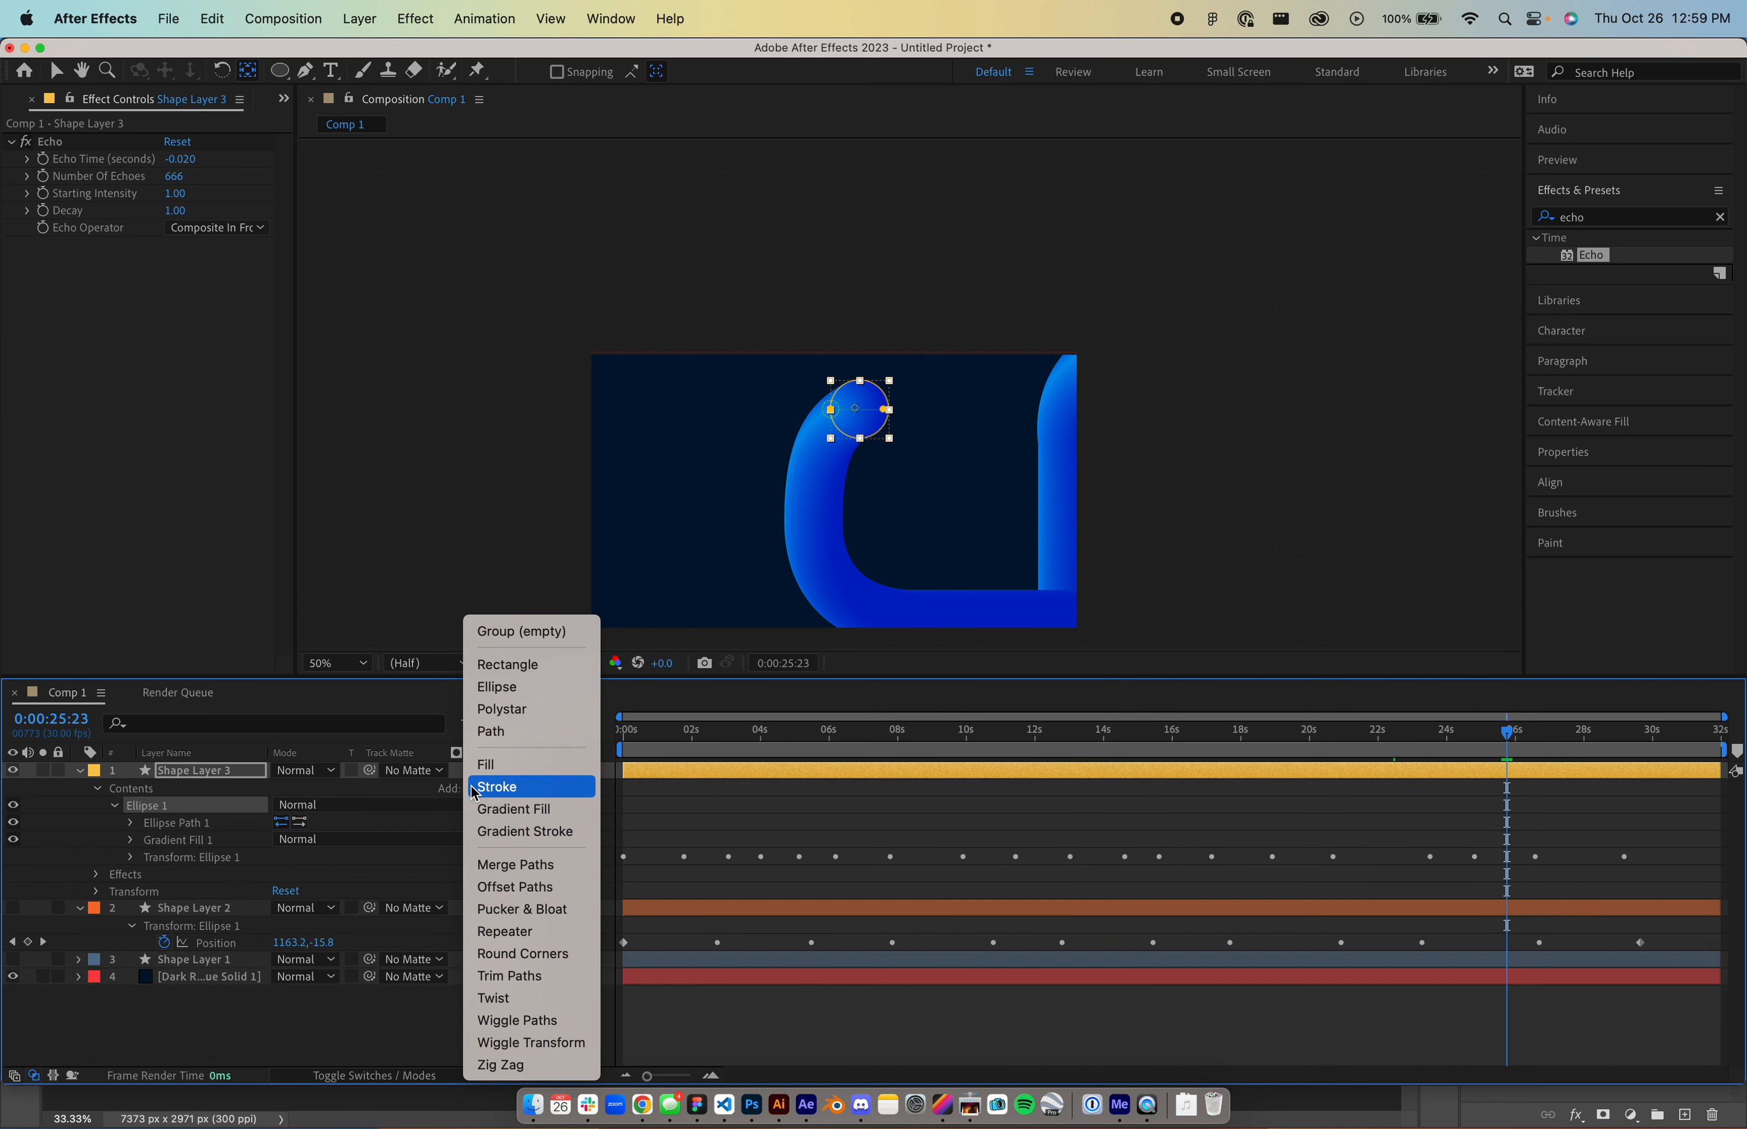
click(485, 832)
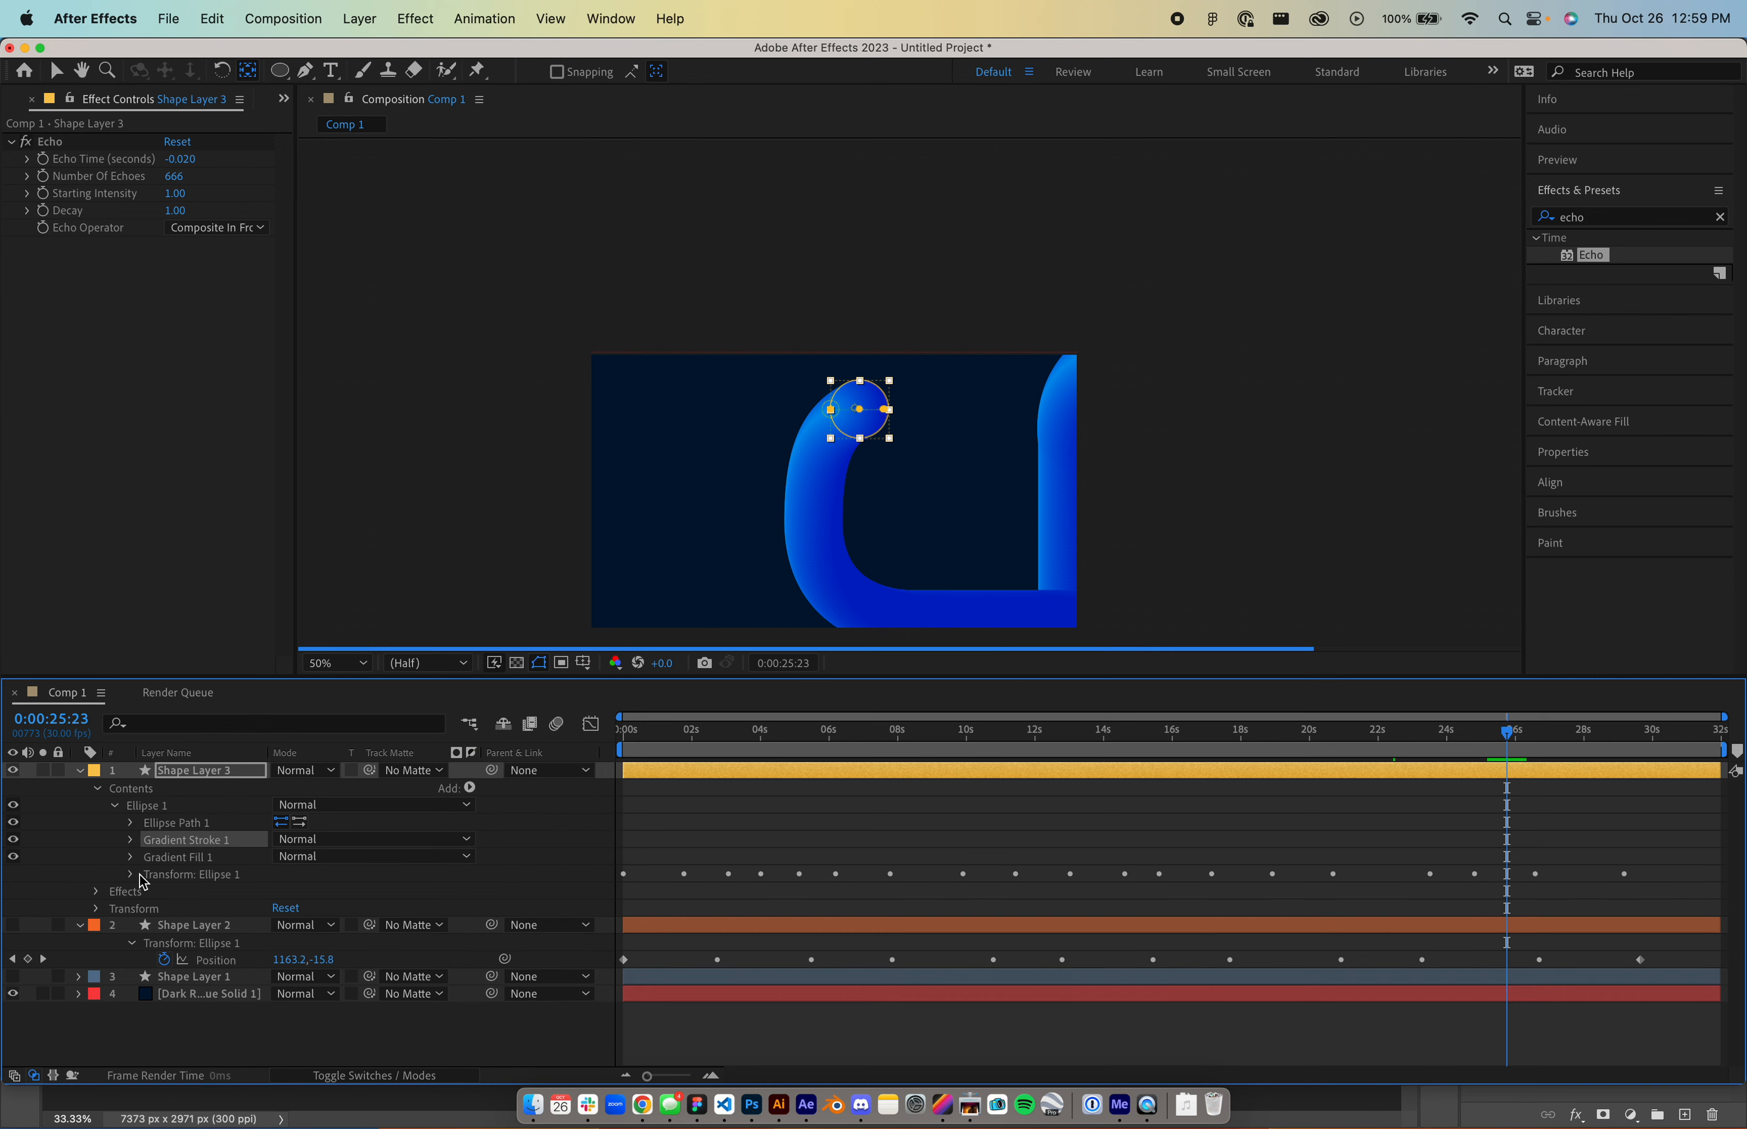
click(131, 857)
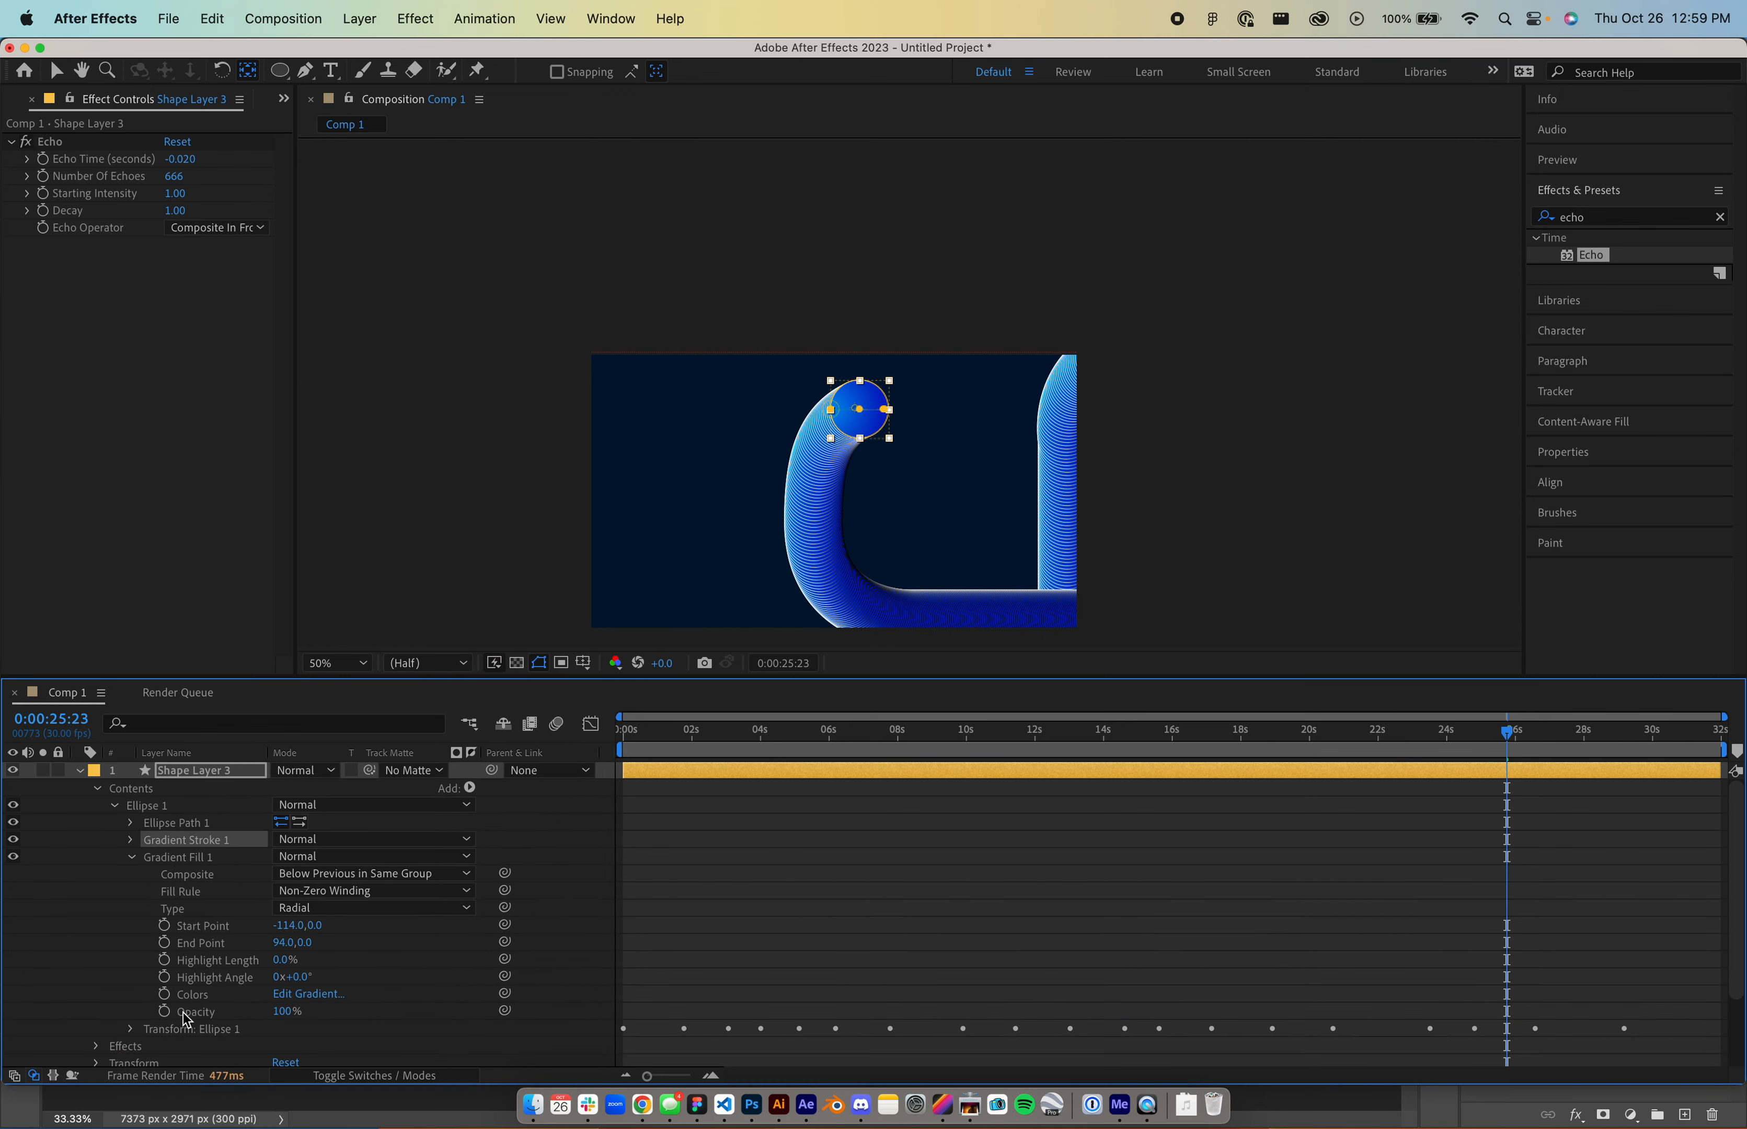
click(191, 979)
click(192, 996)
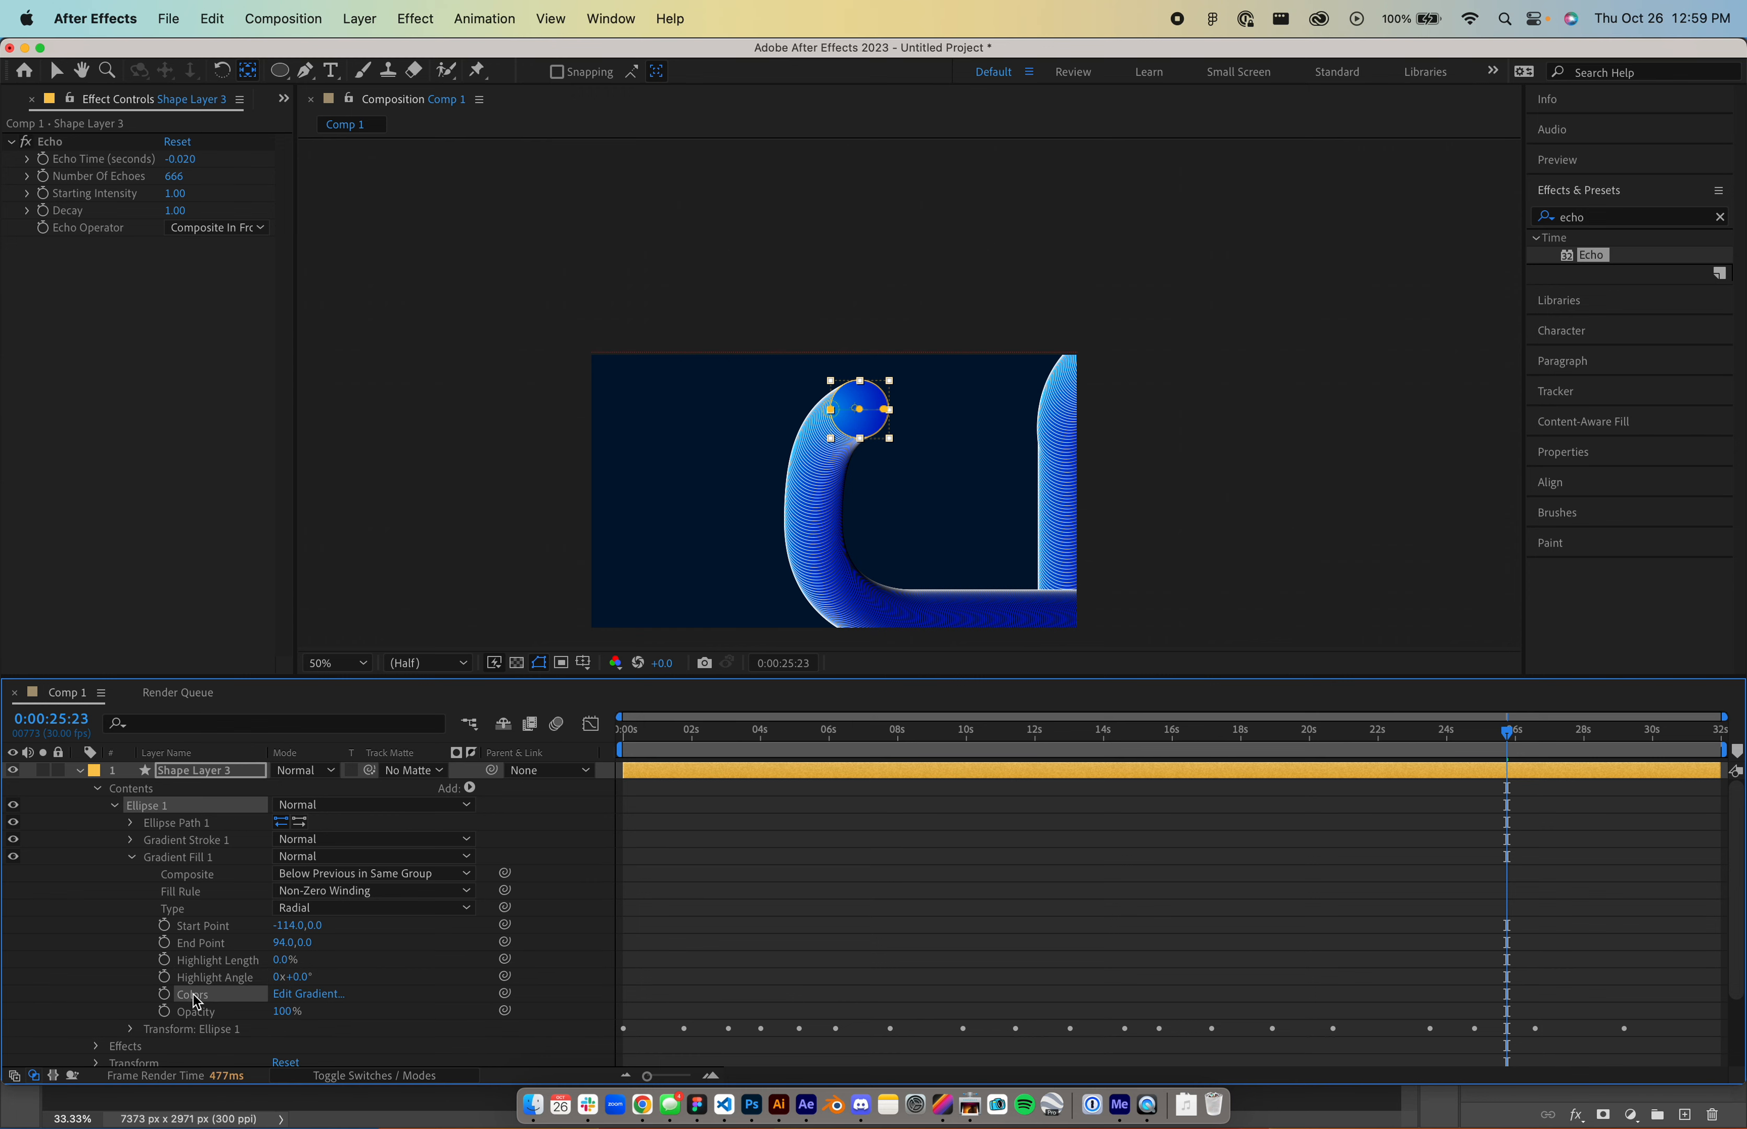
click(175, 842)
click(133, 841)
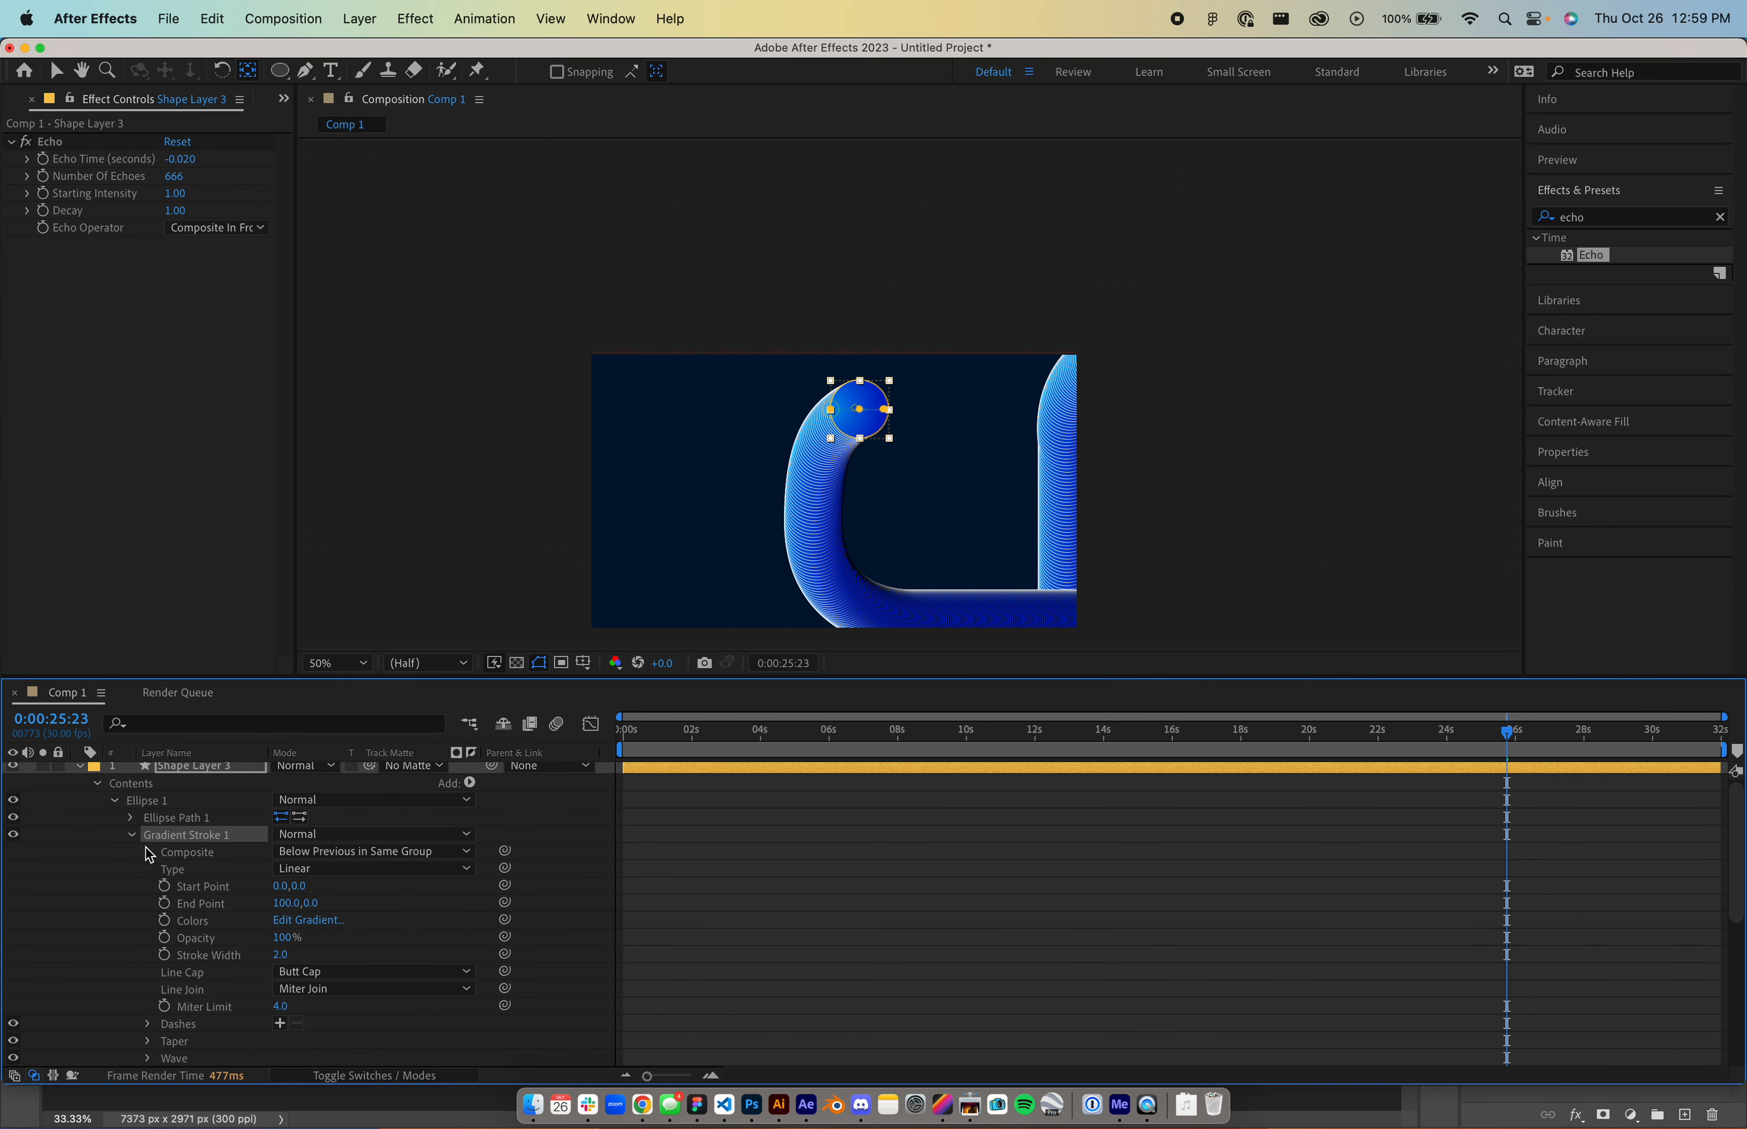
click(199, 924)
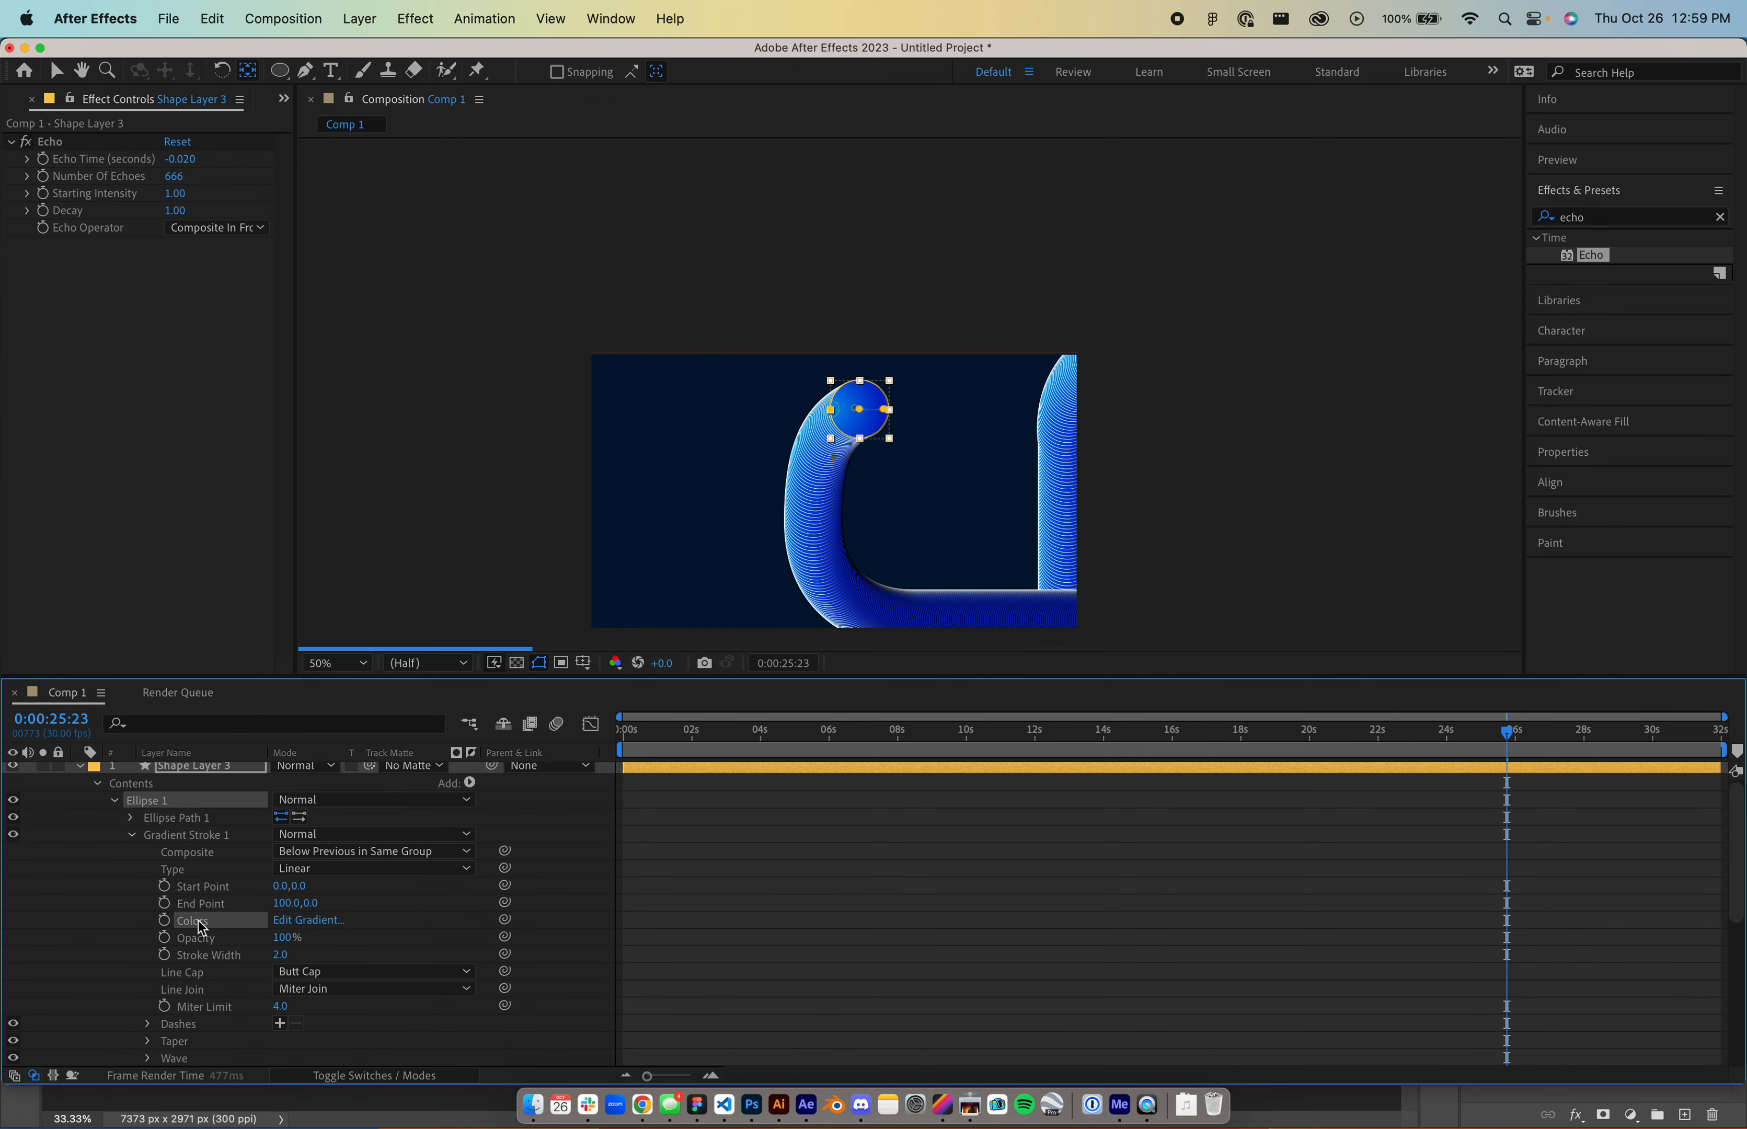
- Hide Gradient Fill 1 so the echoes show as thin wireframe rings
scroll(193, 956, down, 1)
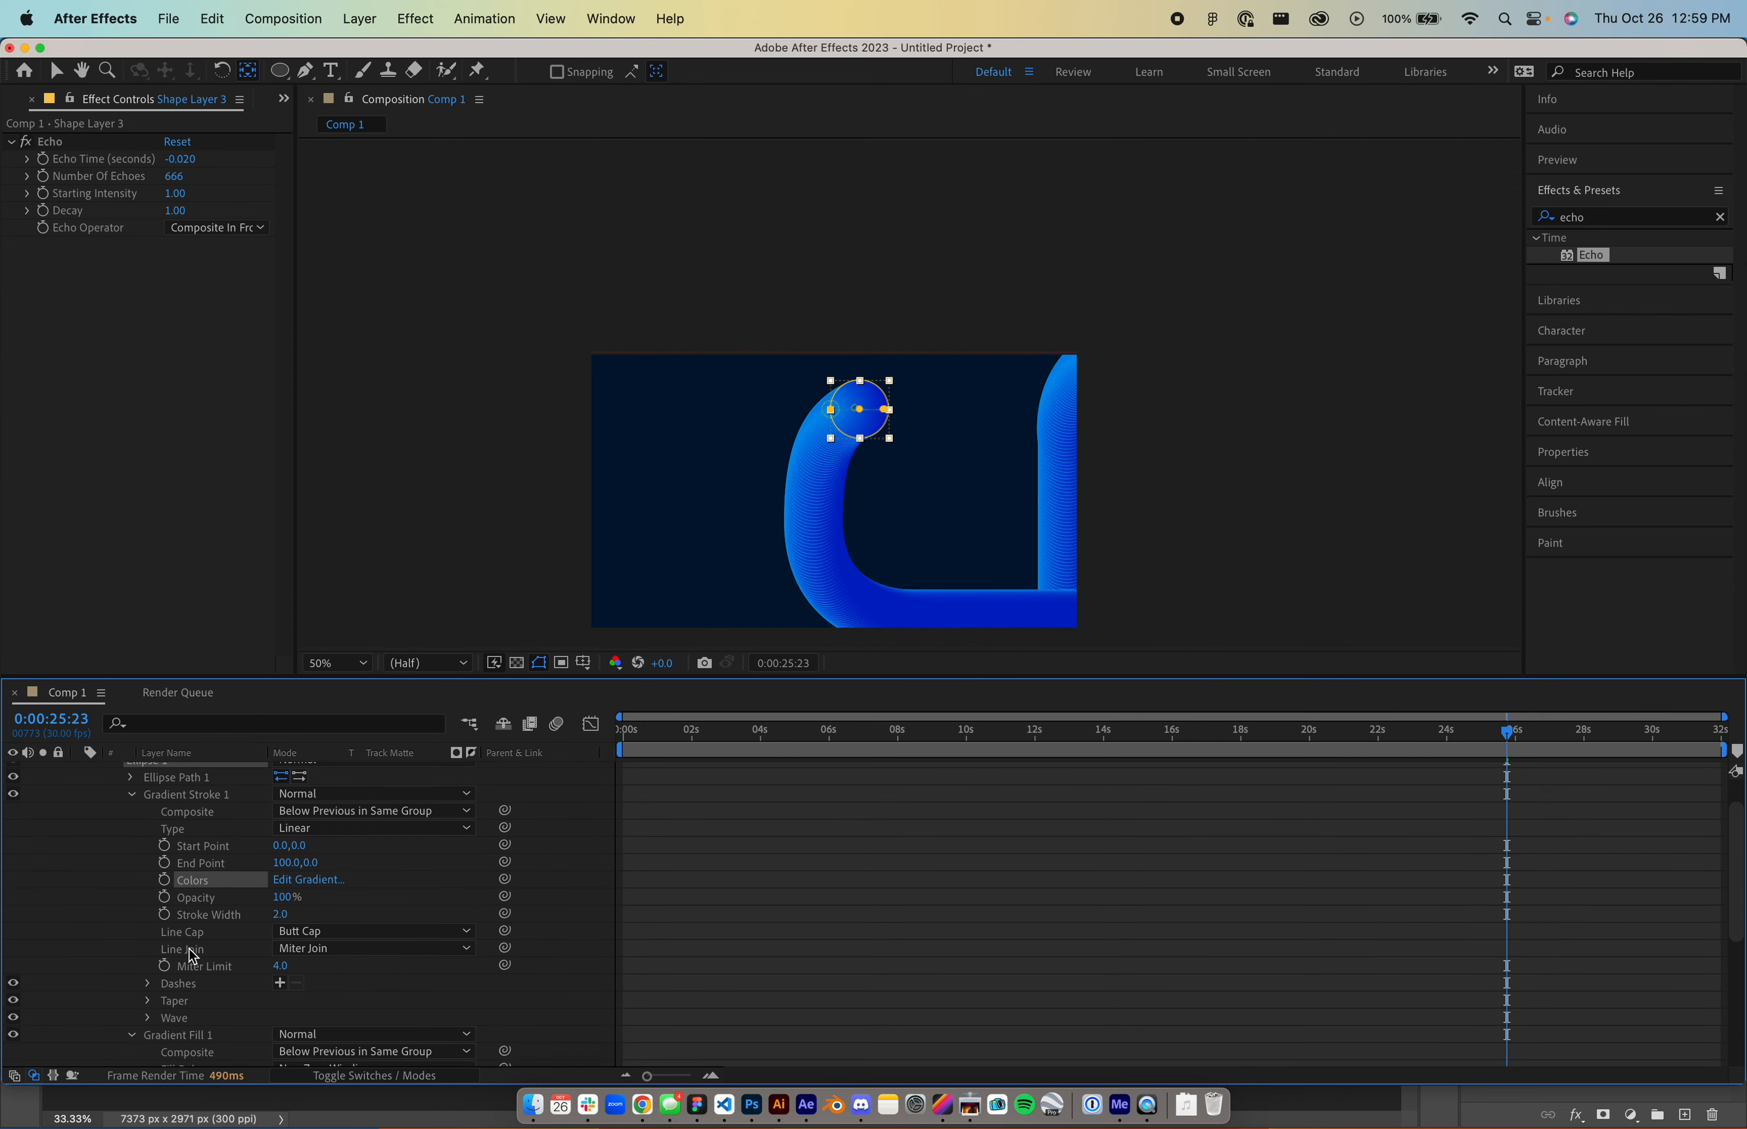
scroll(173, 984, down, 2)
click(13, 969)
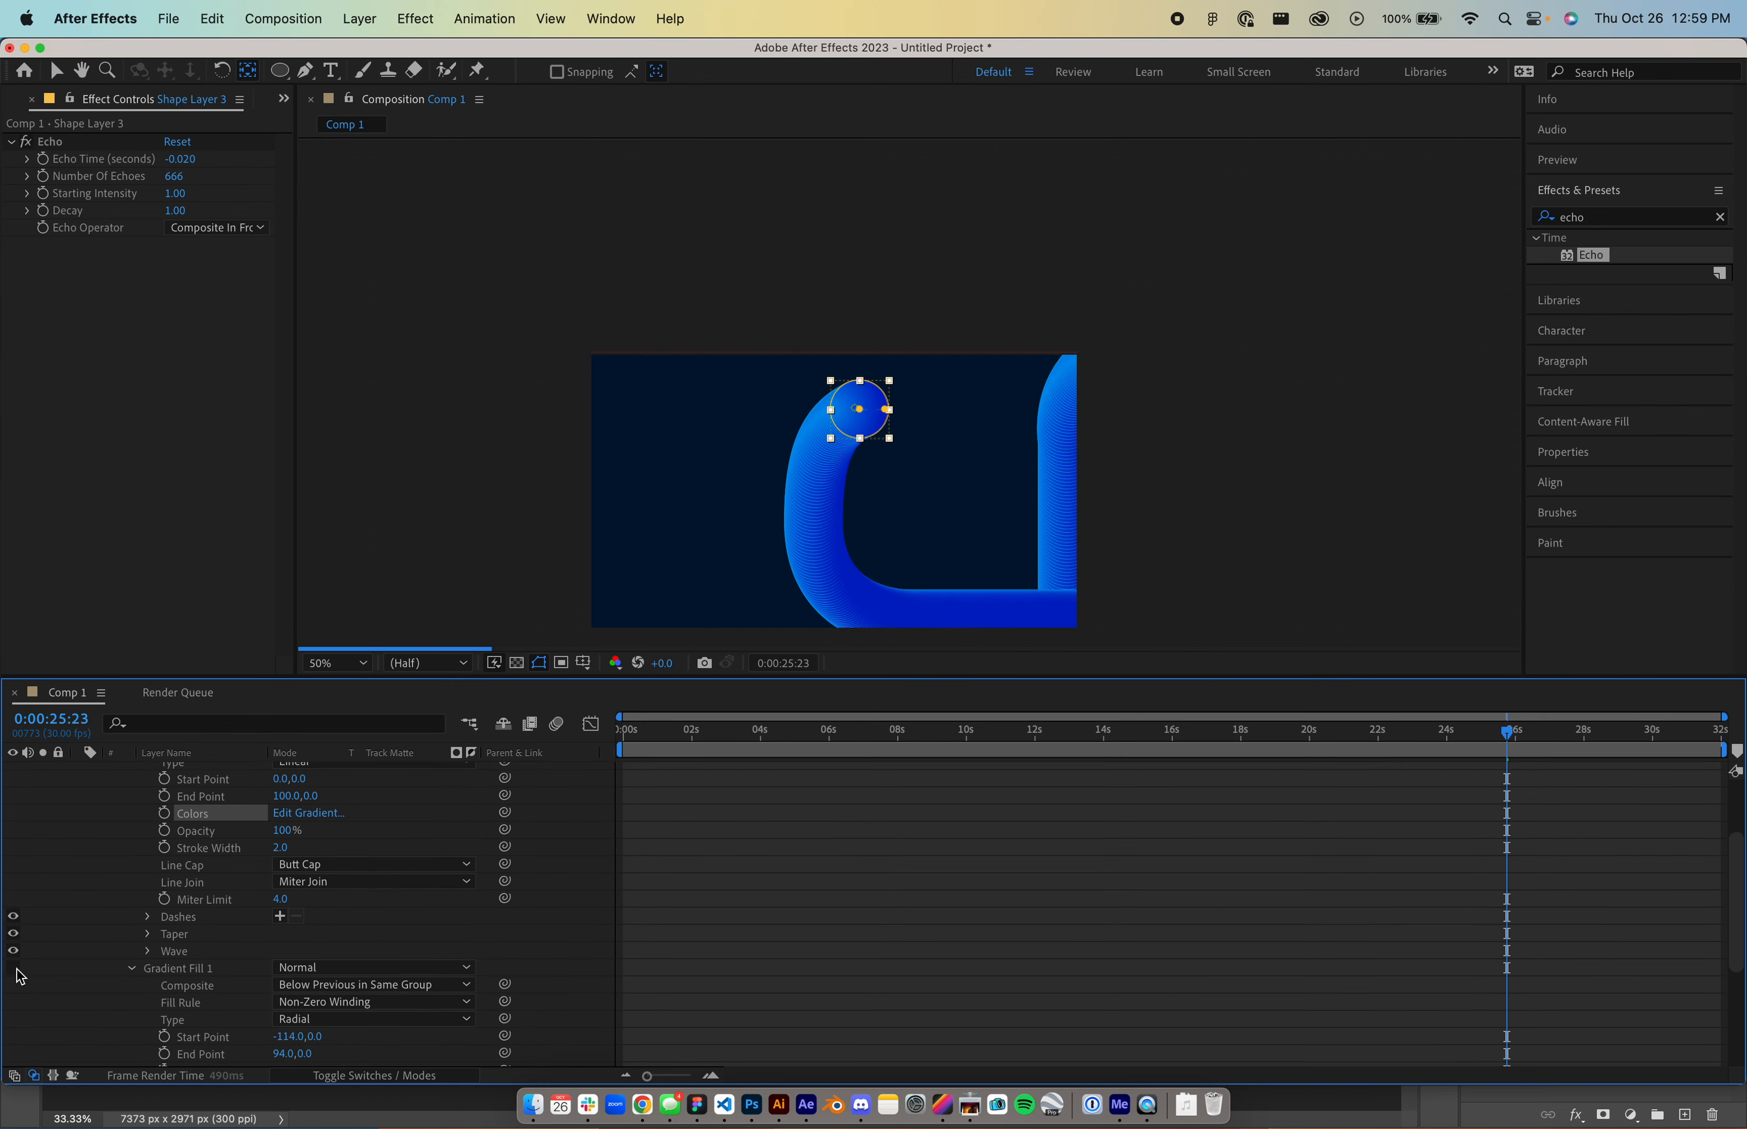
scroll(915, 514, up, 2)
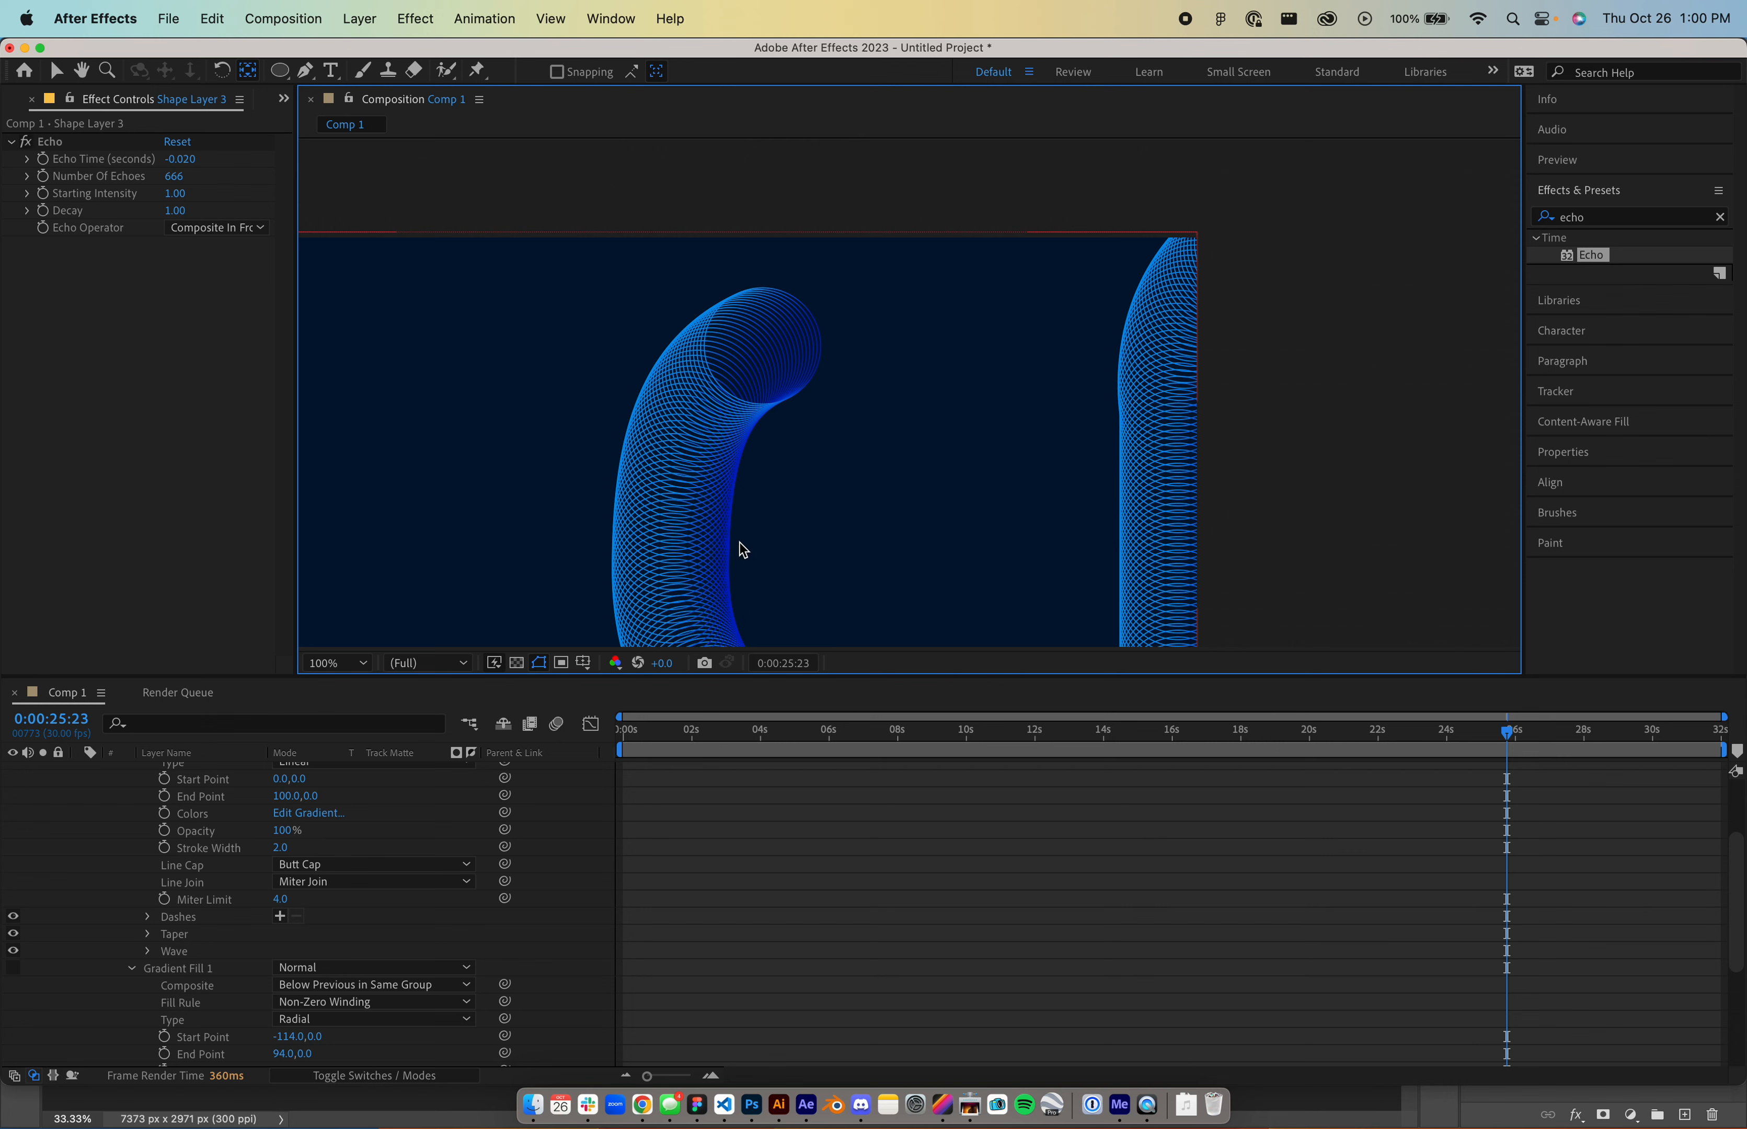
- Scrub the ring trail between about 18 and 26 seconds, ending at 0:00:28:10
click(1420, 733)
mouse_move(1422, 740)
mouse_down()
mouse_move(1533, 735)
mouse_move(1441, 743)
mouse_up()
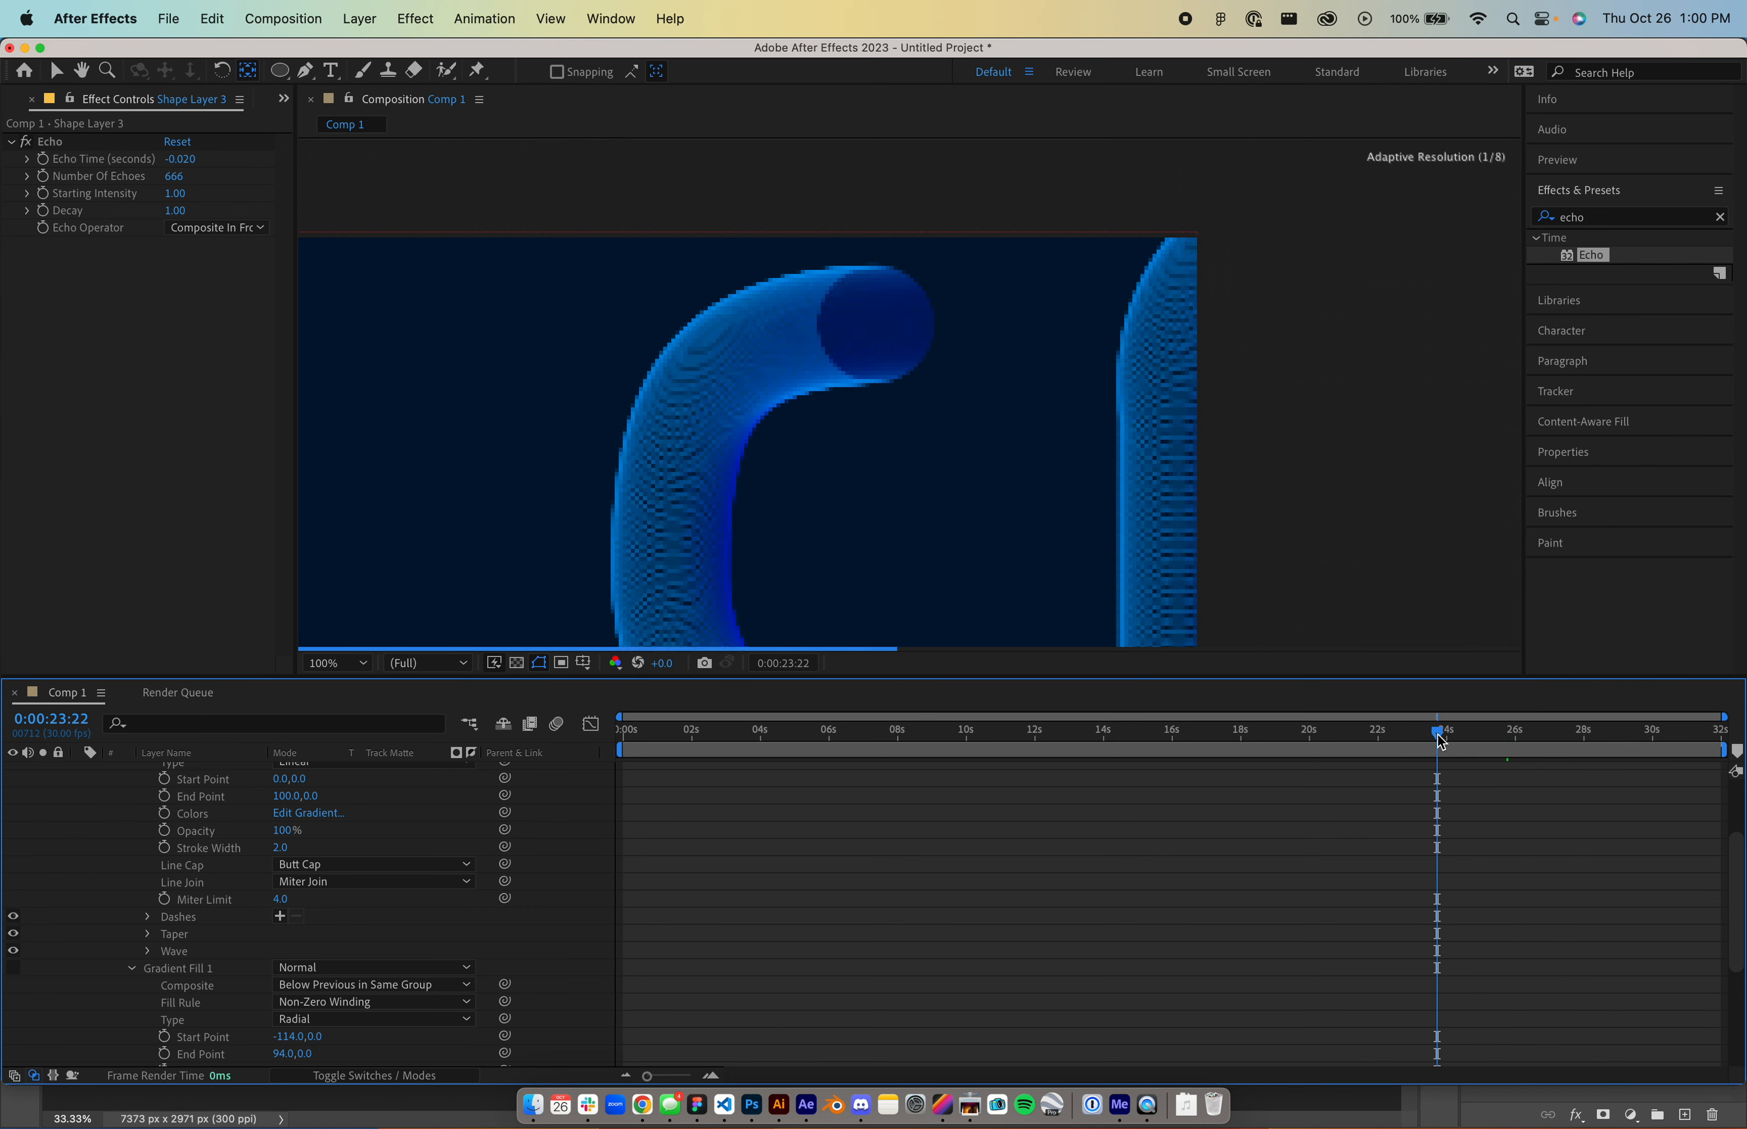
click(1258, 734)
drag(1275, 734, 1392, 736)
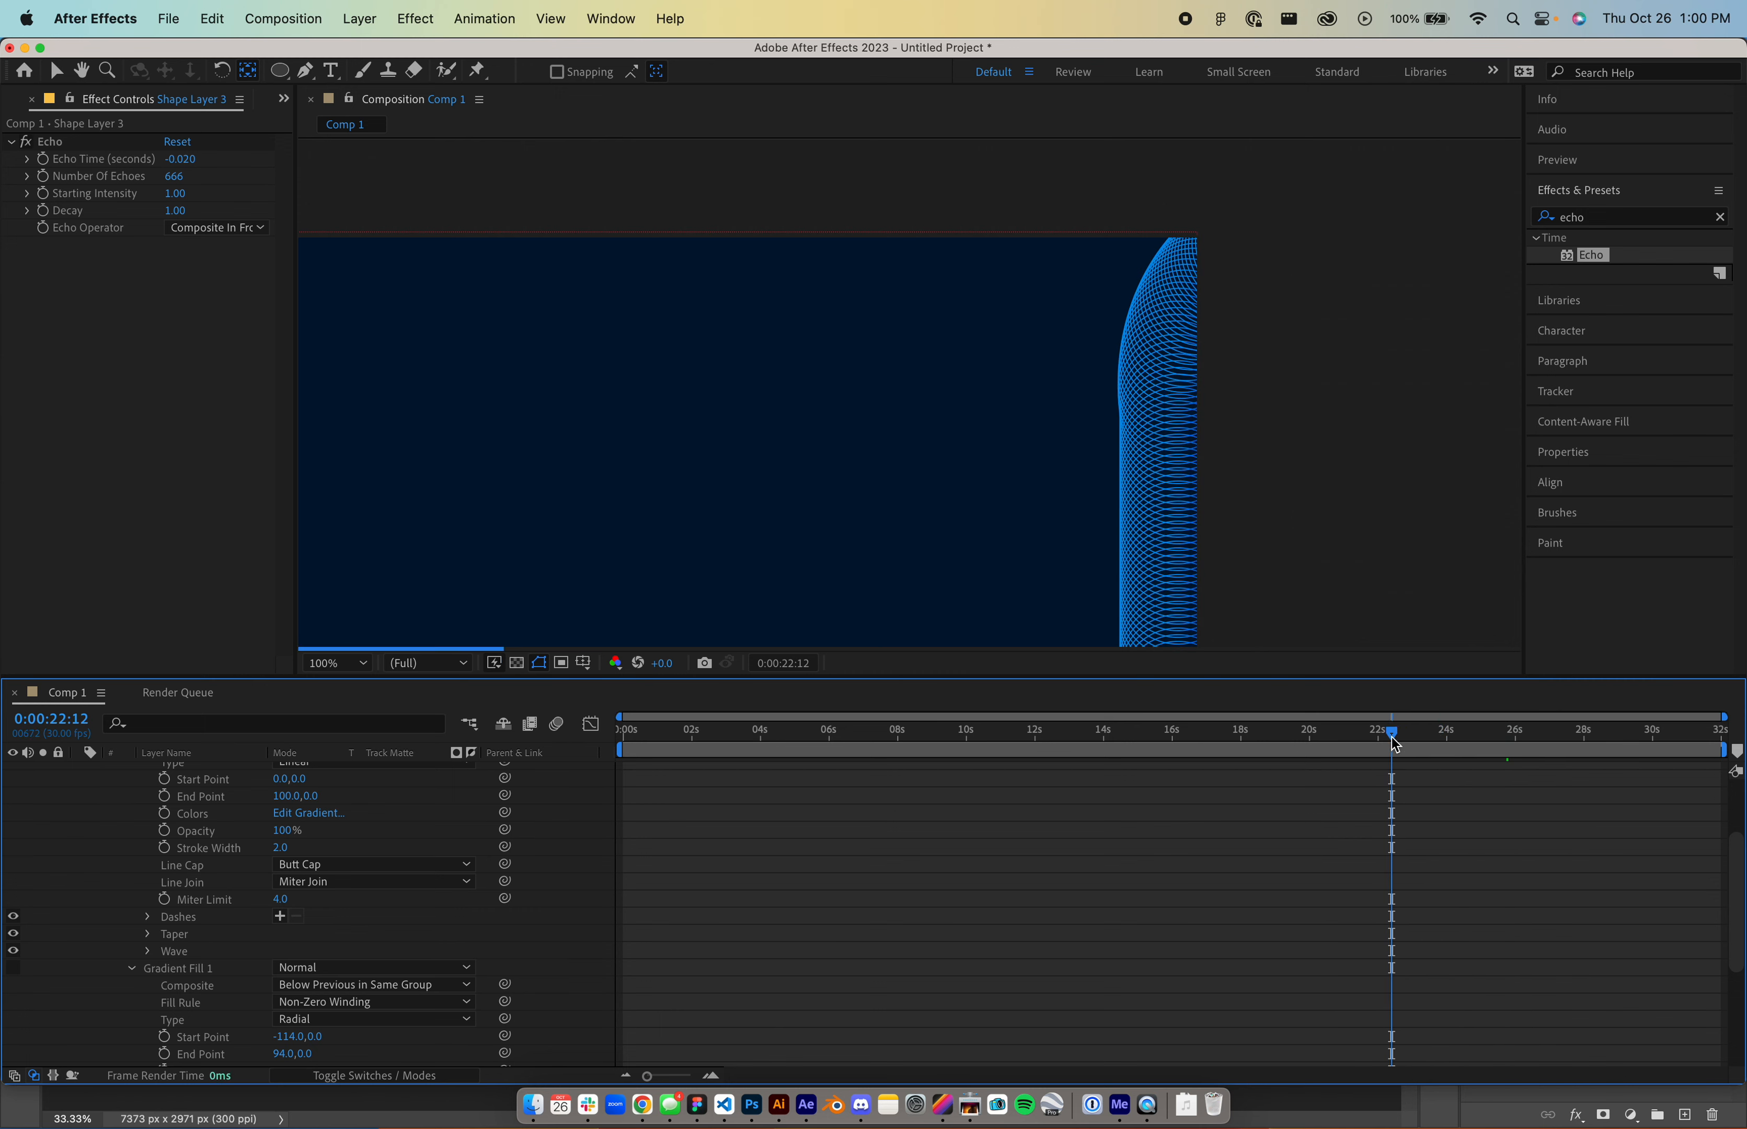
scroll(338, 854, up, 3)
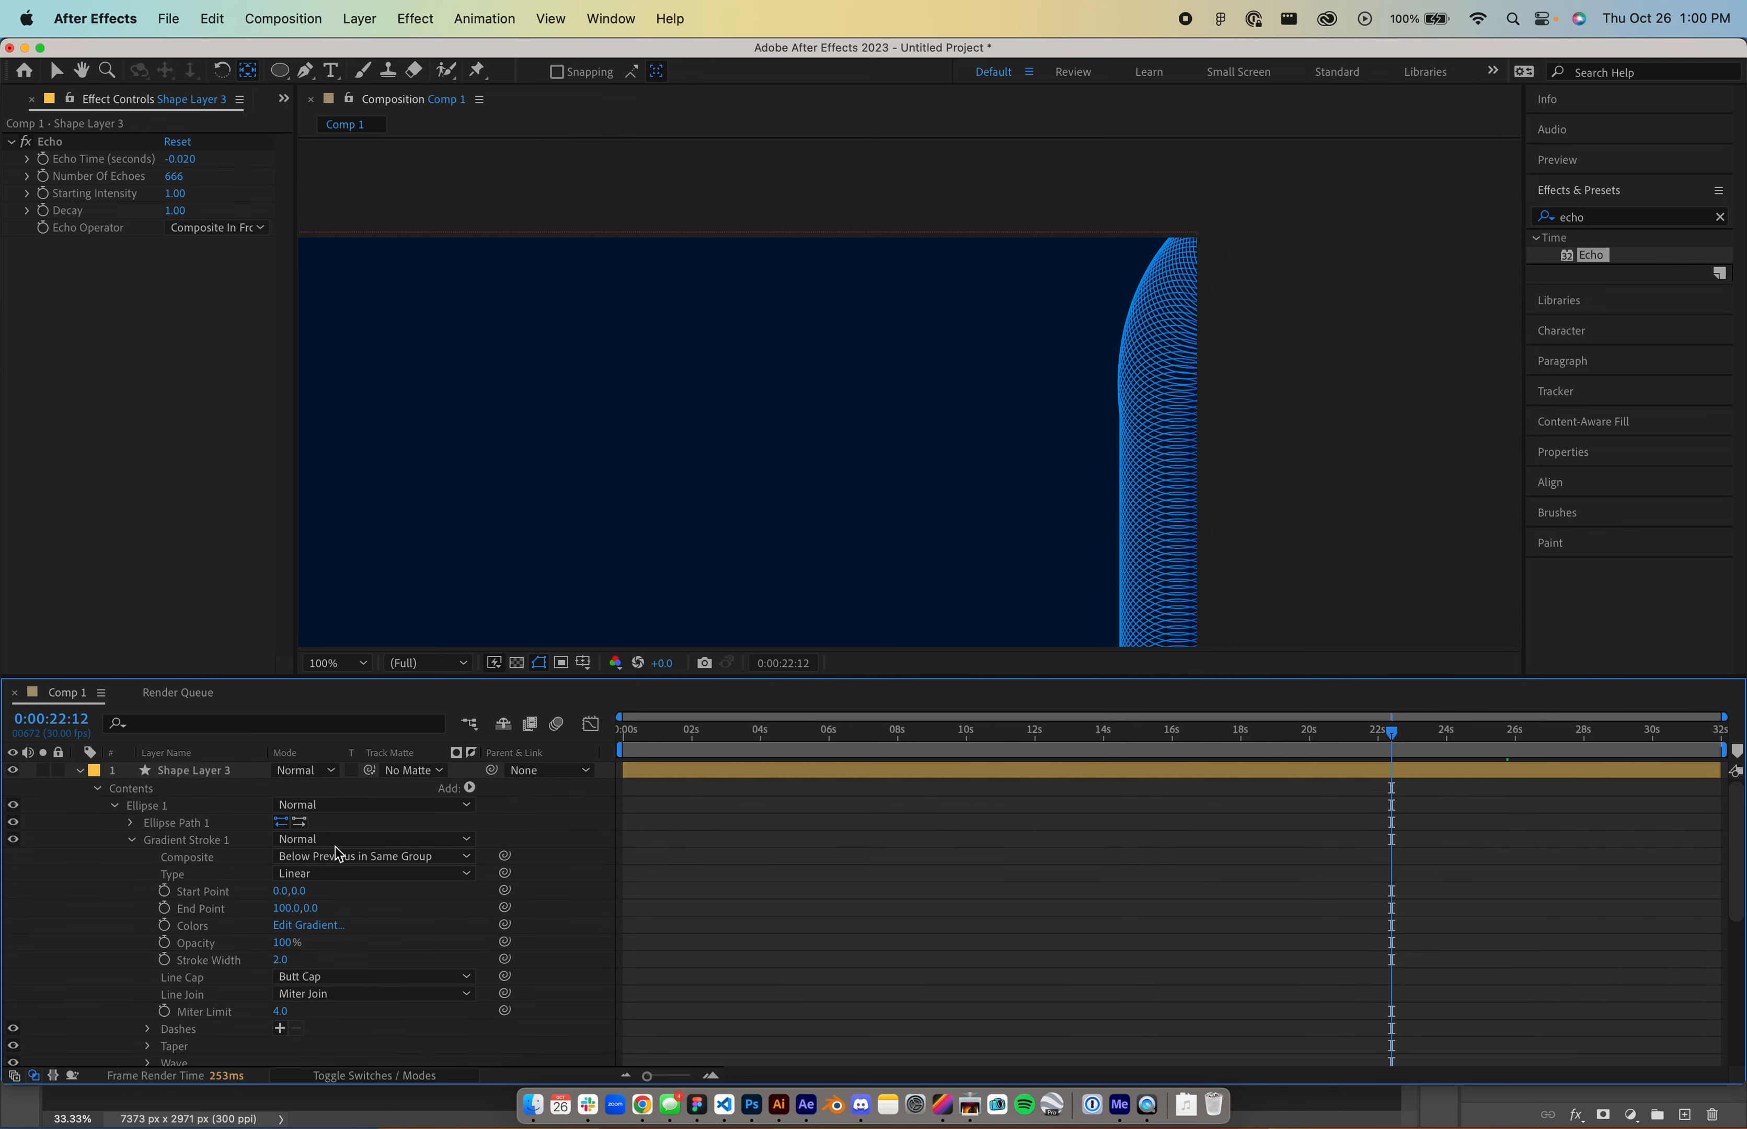
scroll(548, 543, down, 2)
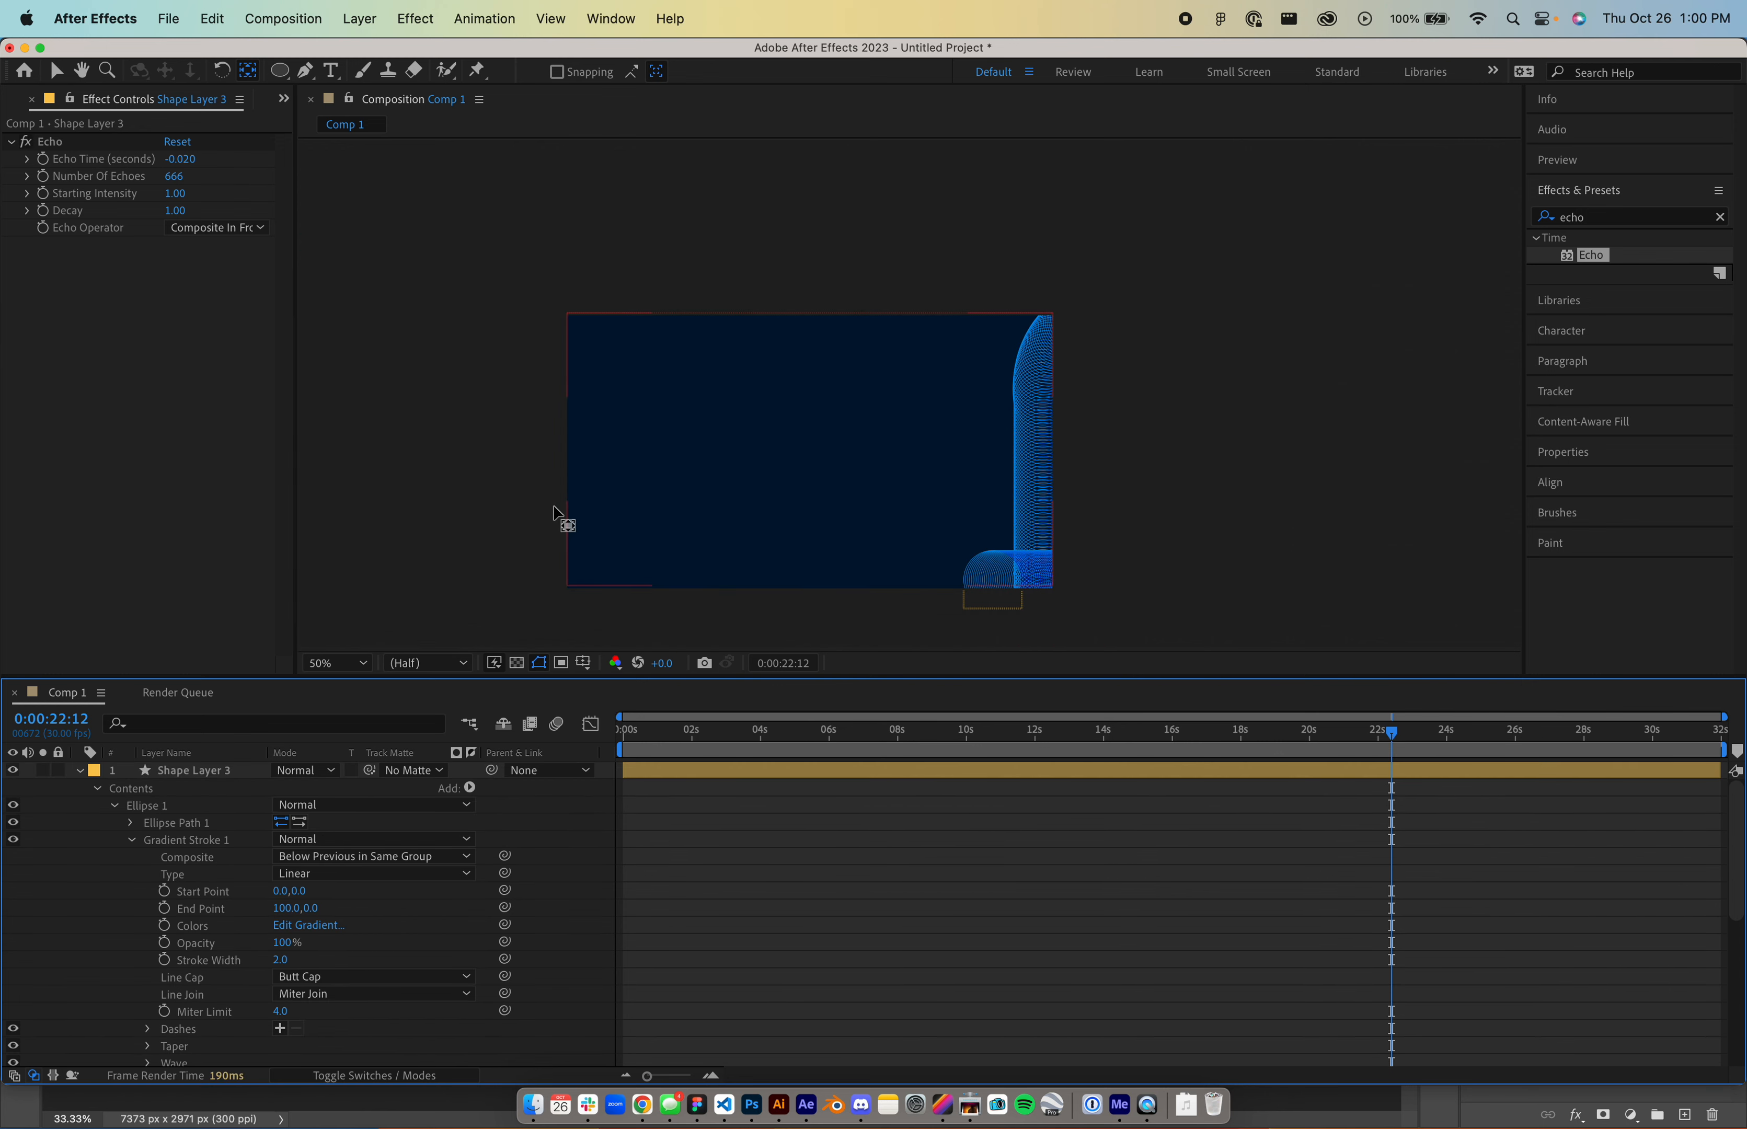
click(1594, 734)
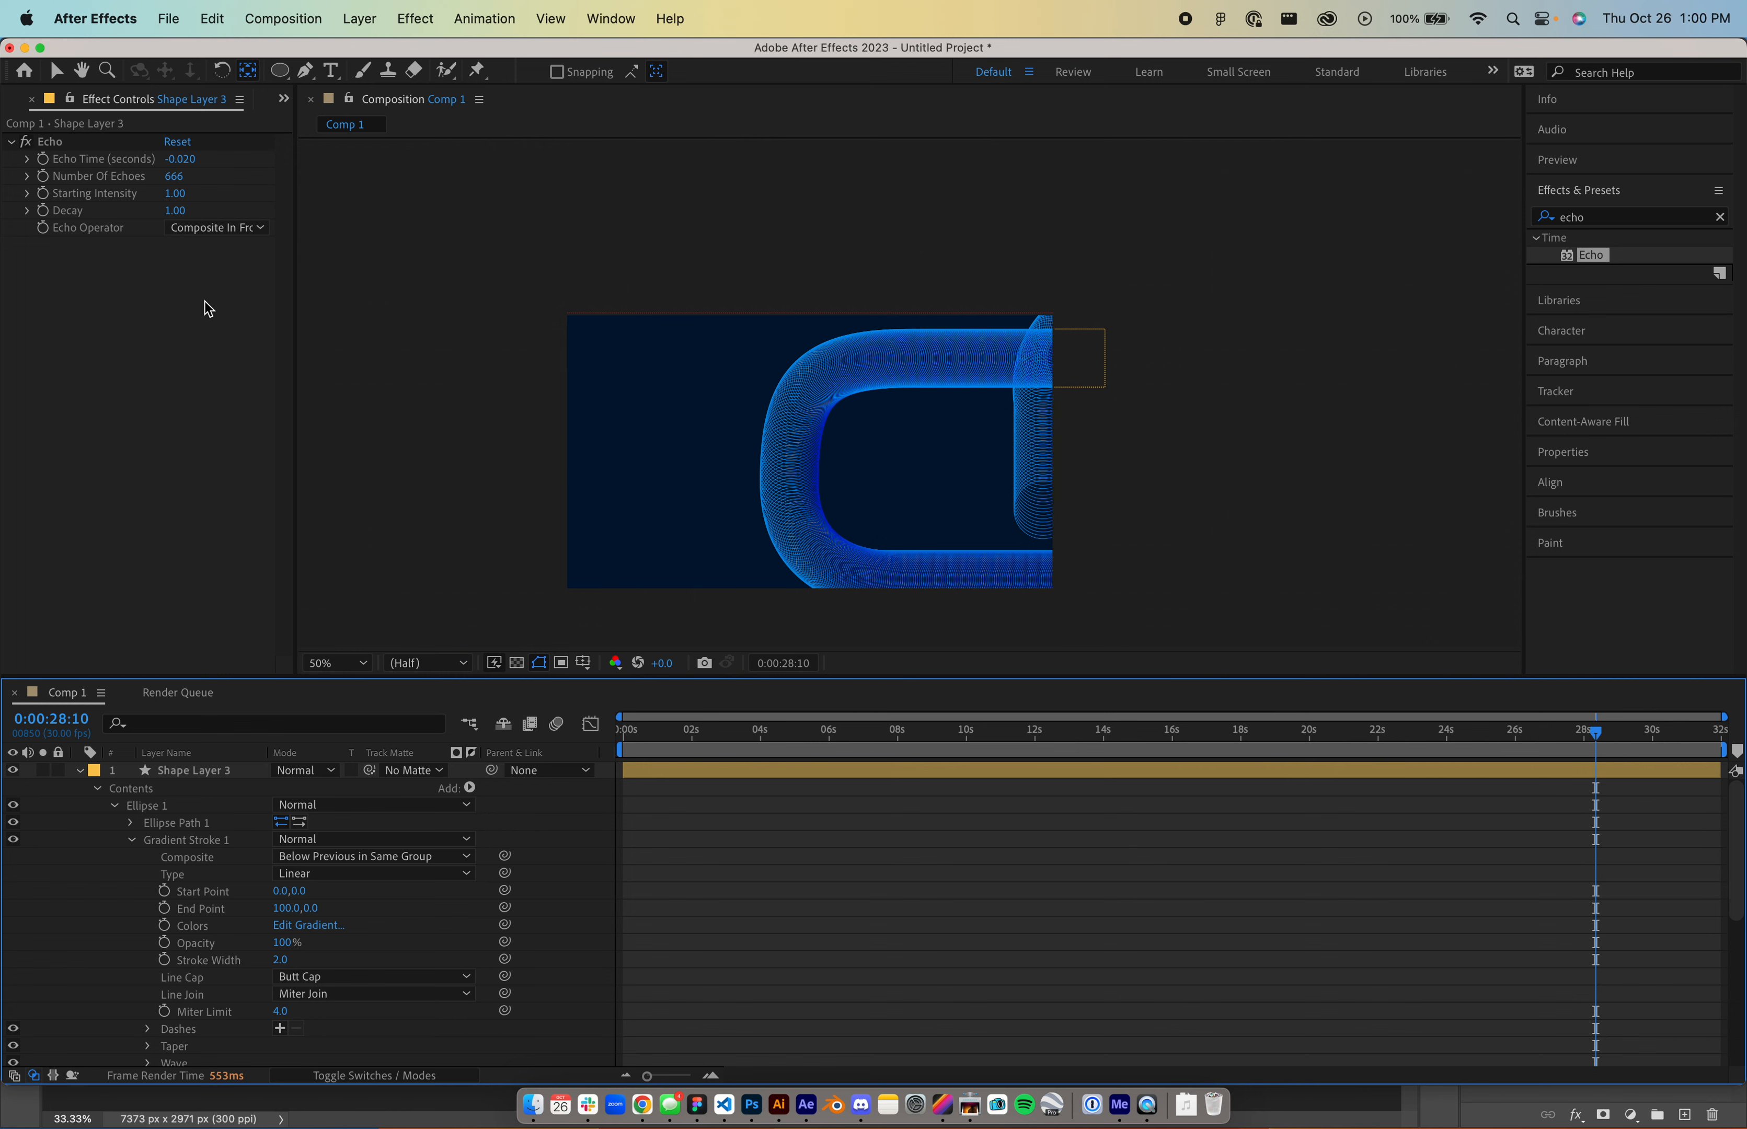
- Try 222 echoes with an echo time of -0.080 seconds on Shape Layer 3's Echo
click(180, 177)
text(222)
key(Return)
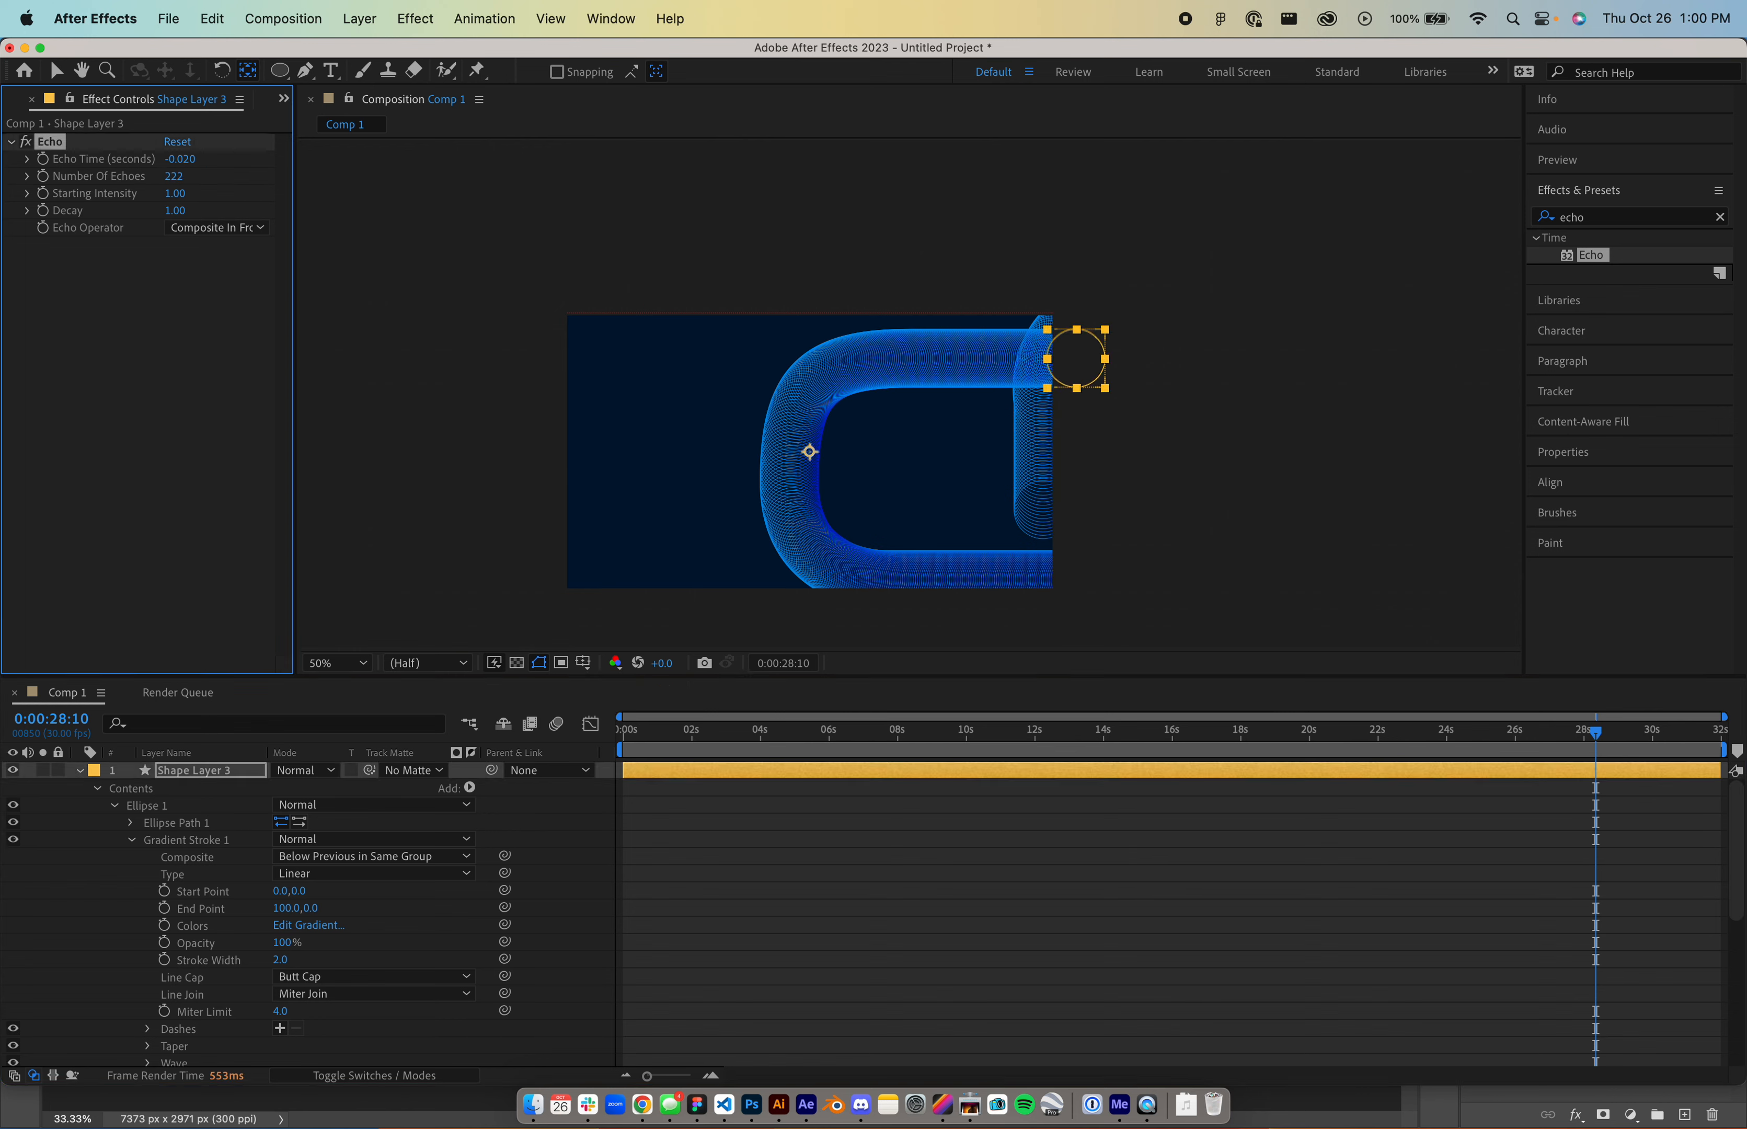
click(181, 158)
text(-0.028)
key(Return)
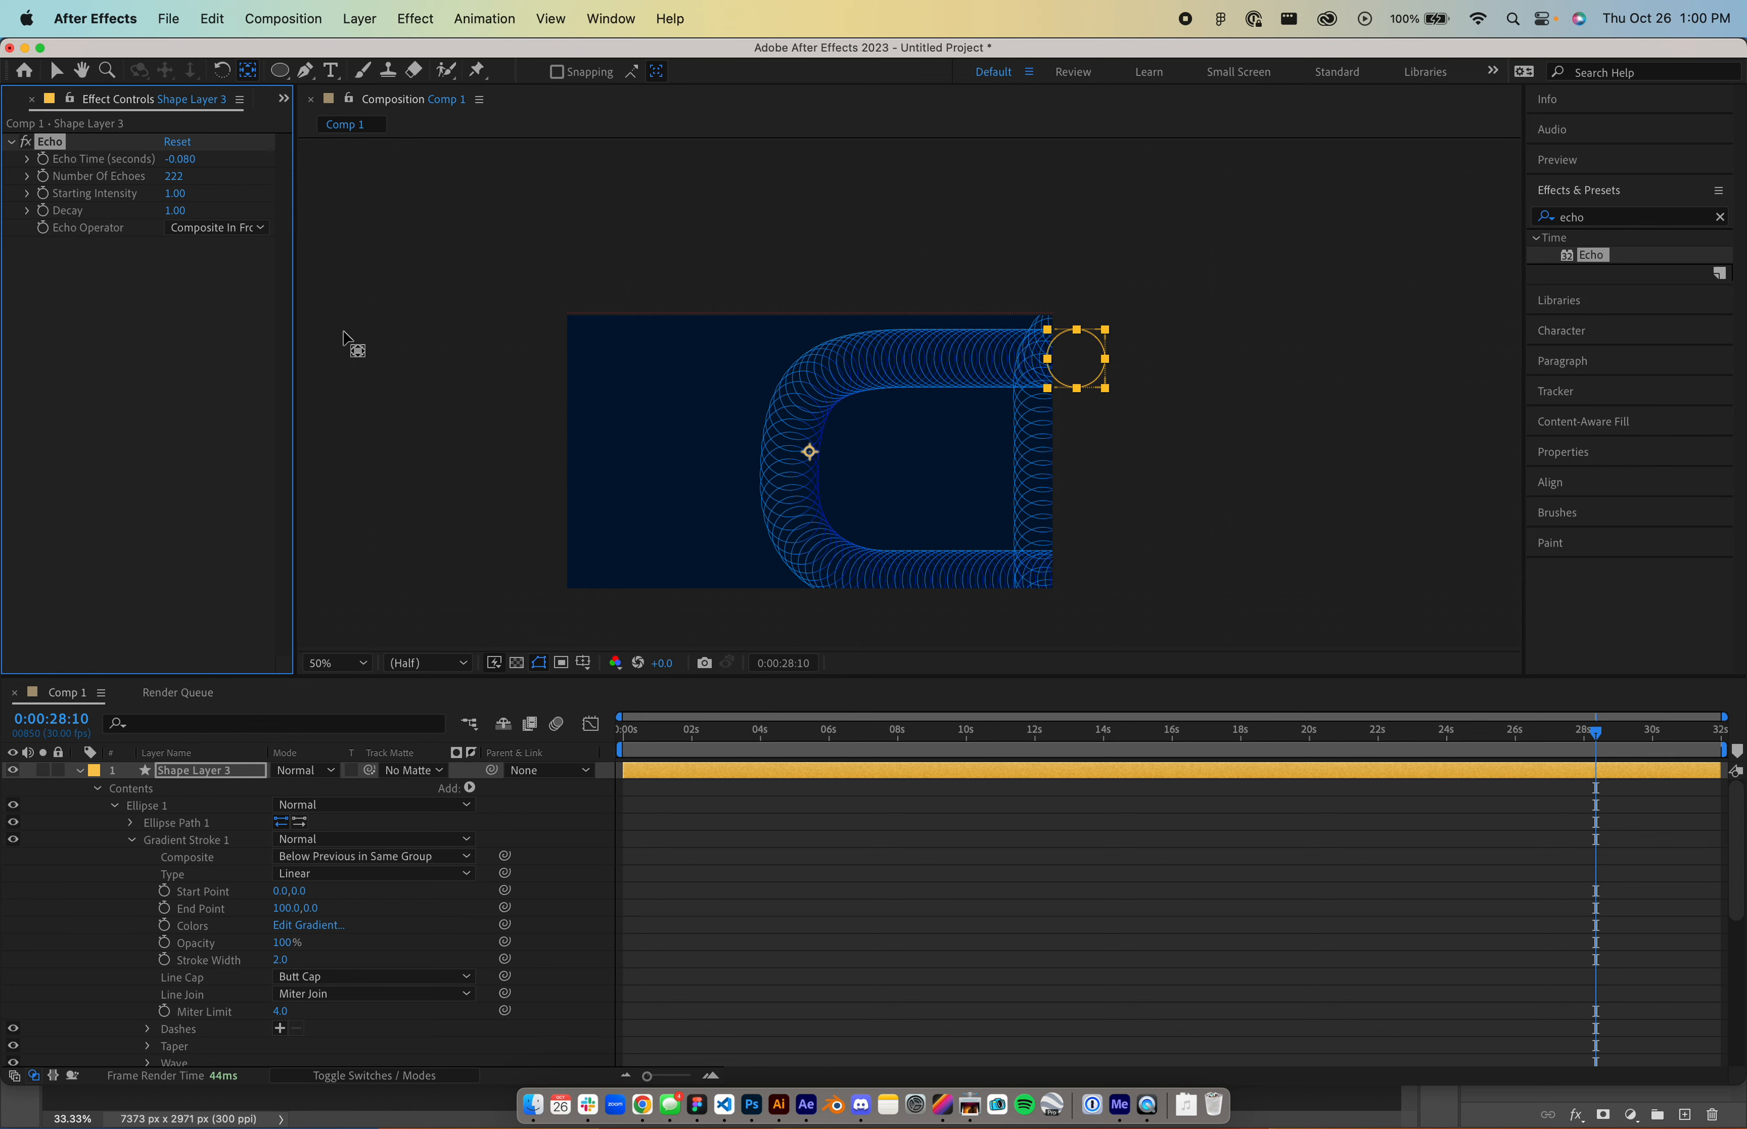
- Restore 666 echoes and undo back to -0.020 s, removing the Gradient Stroke
click(173, 178)
text(666)
key(Return)
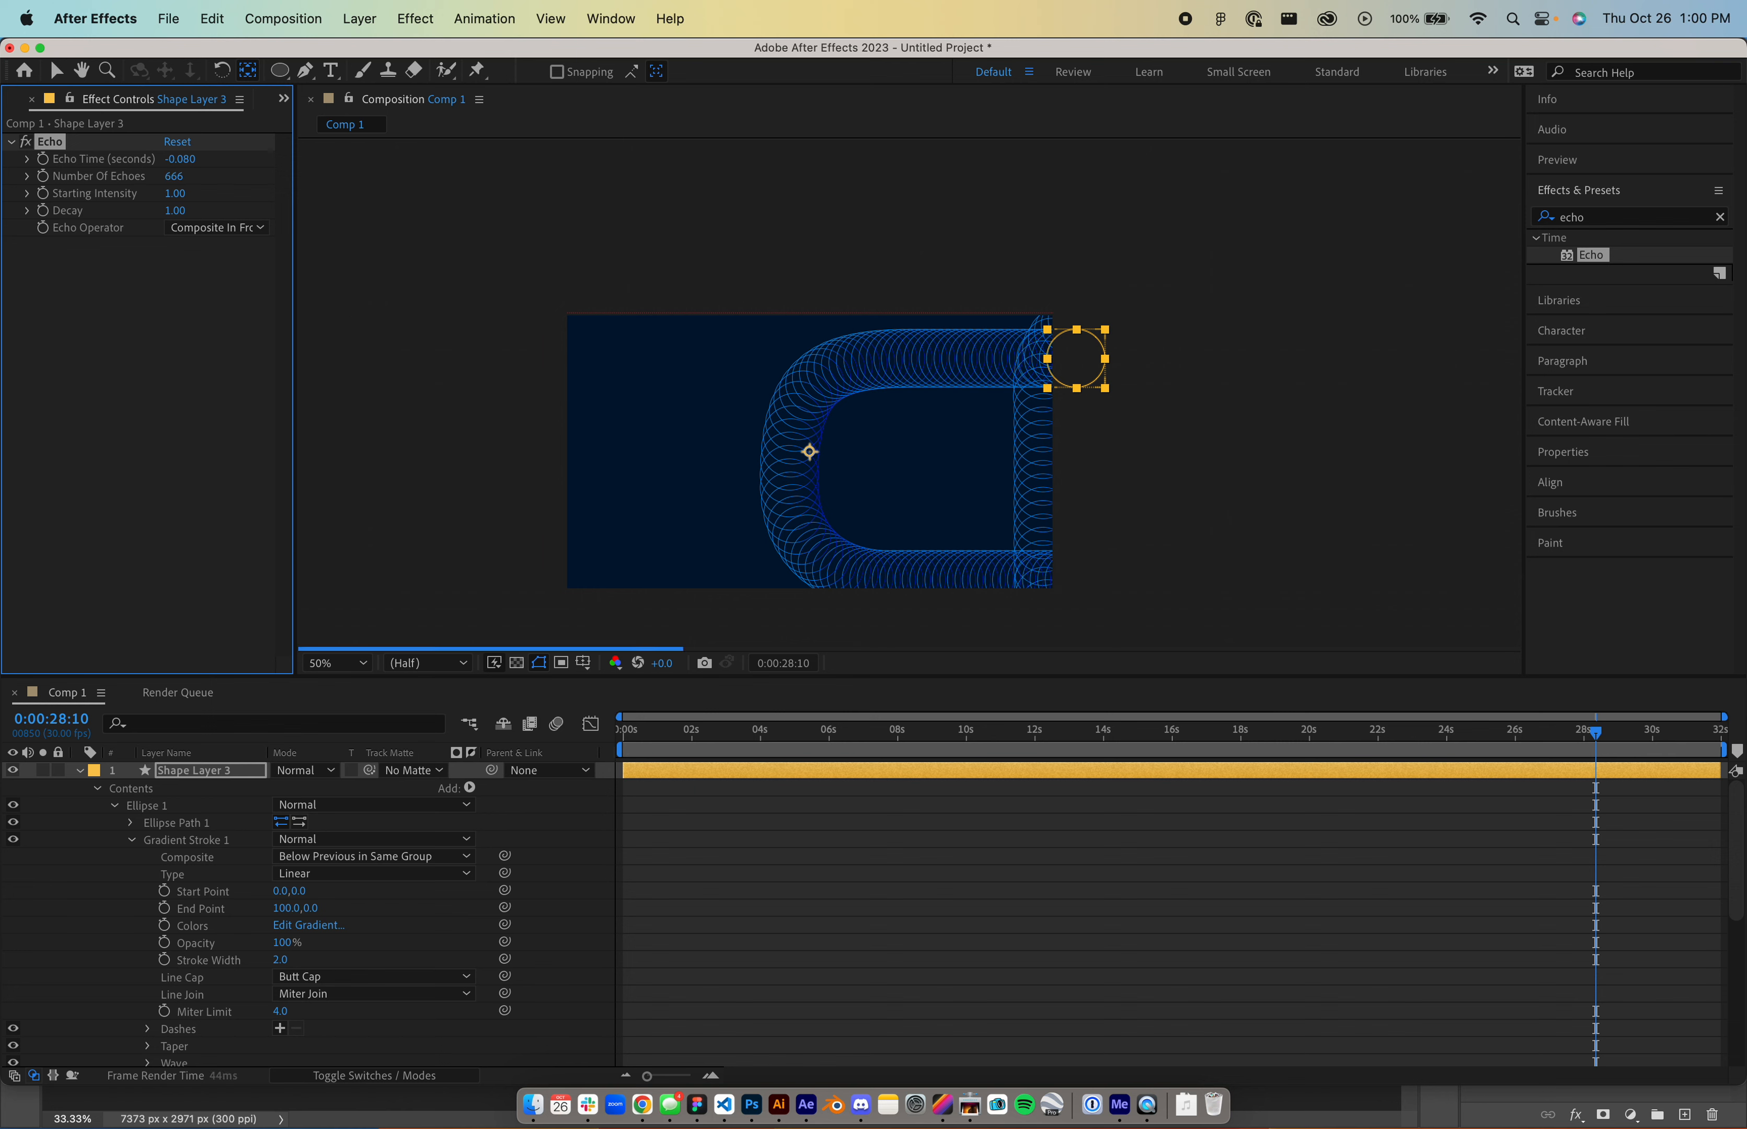
key(super+z)
key(super+z)
key(super+z)
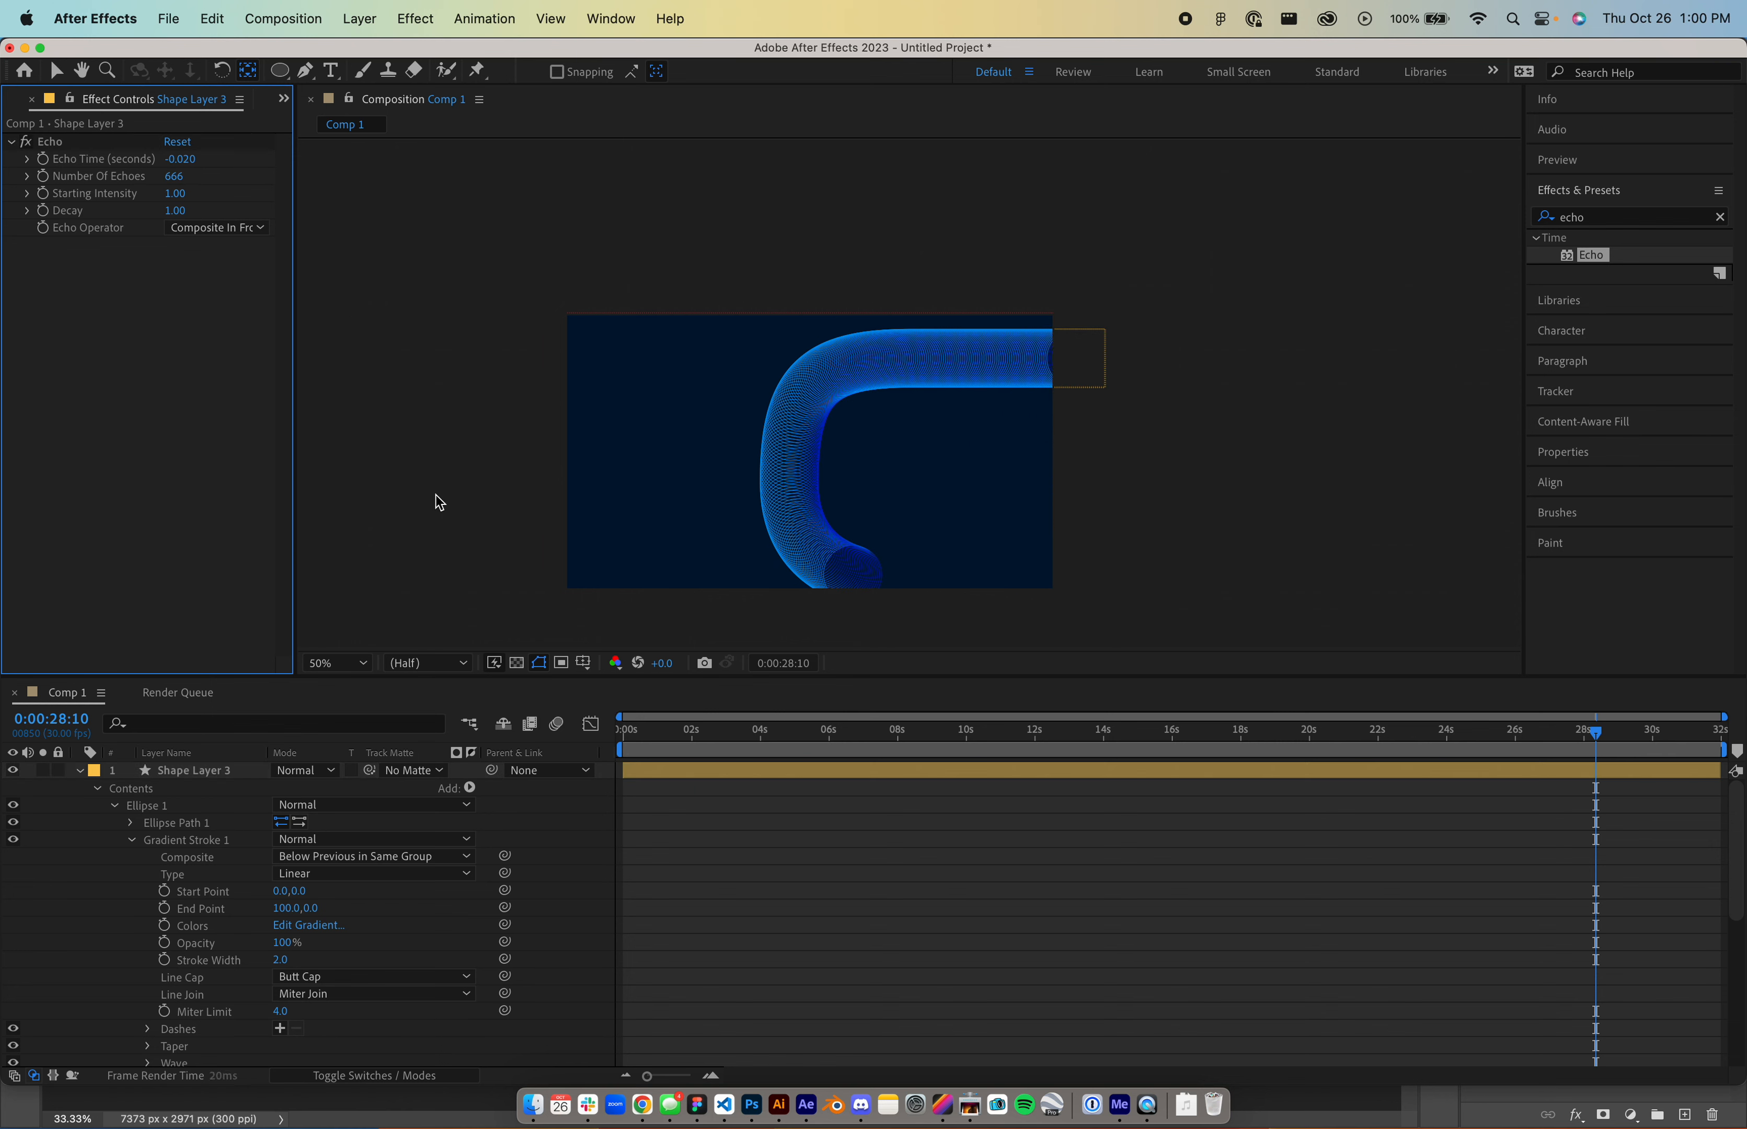
key(super+z)
key(super+z)
key(super+z)
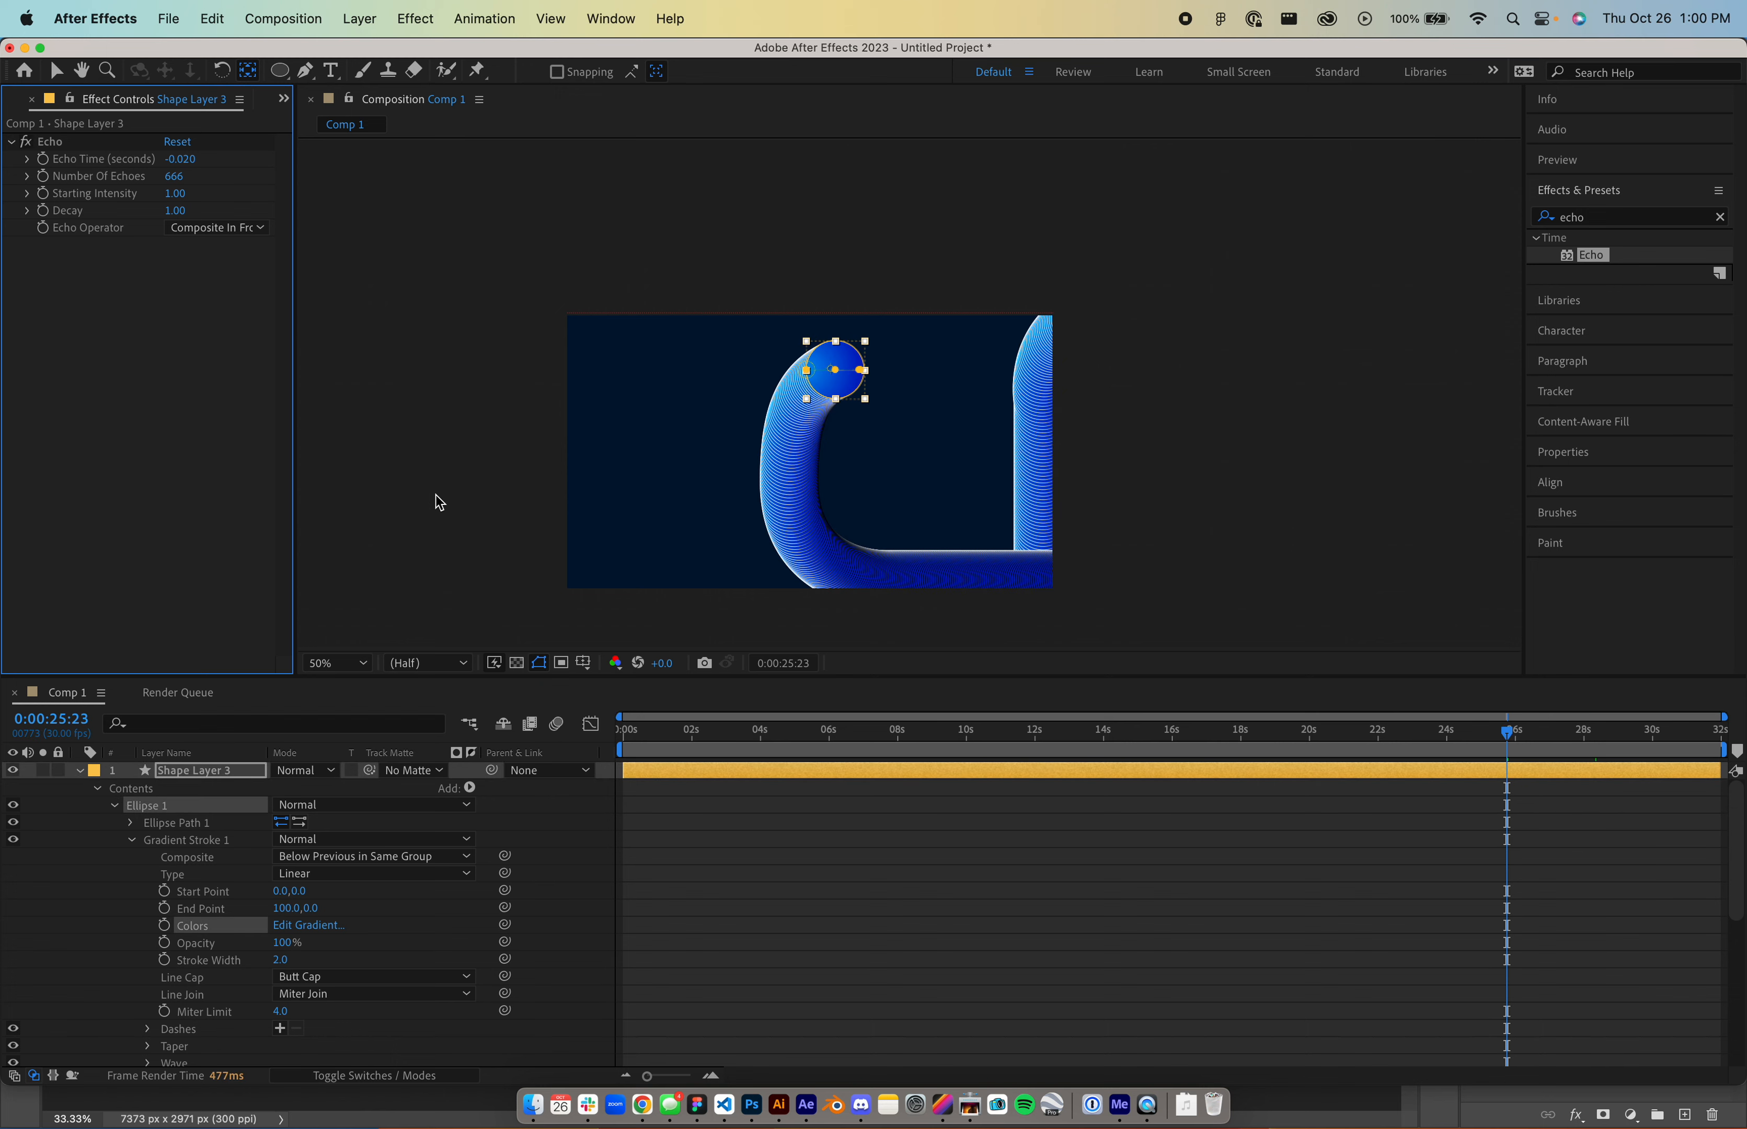
- Collapse Shape Layer 3, unhide Shape Layers 2 and 1, and scrub to about 21 seconds
click(80, 771)
click(12, 788)
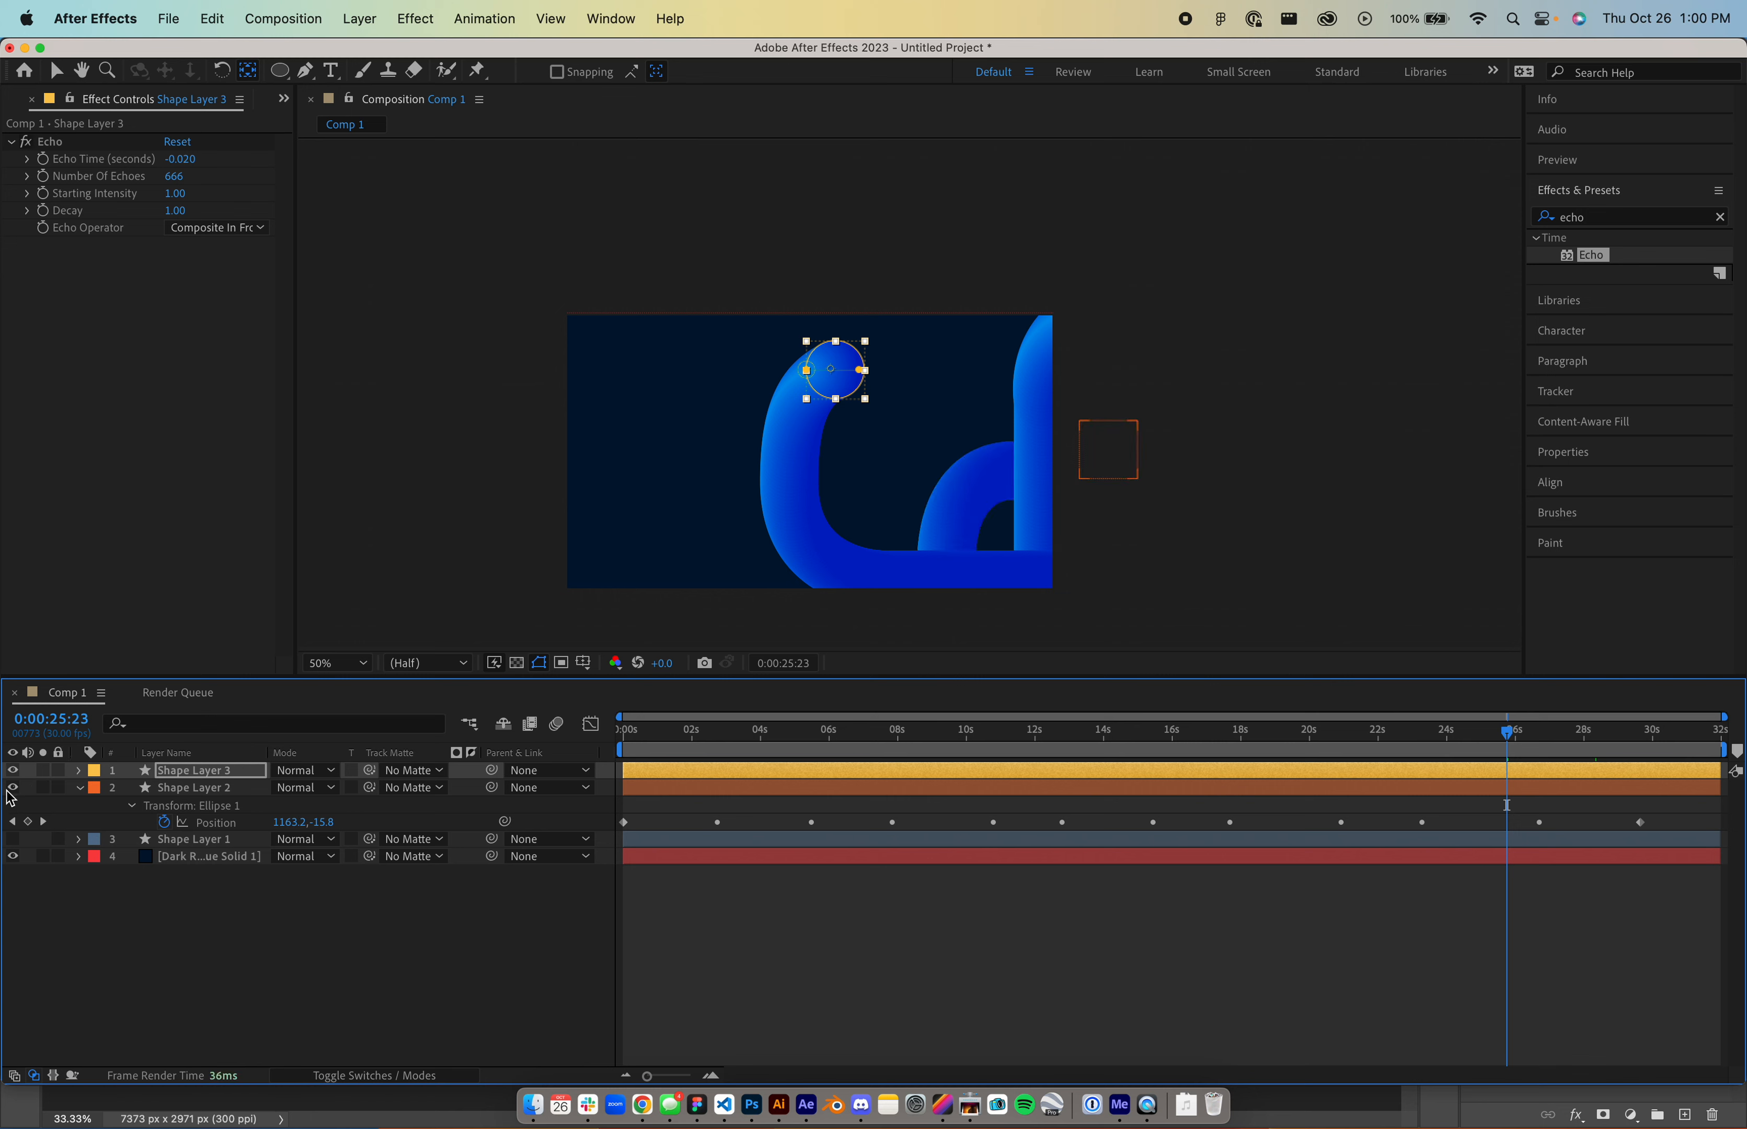
click(13, 840)
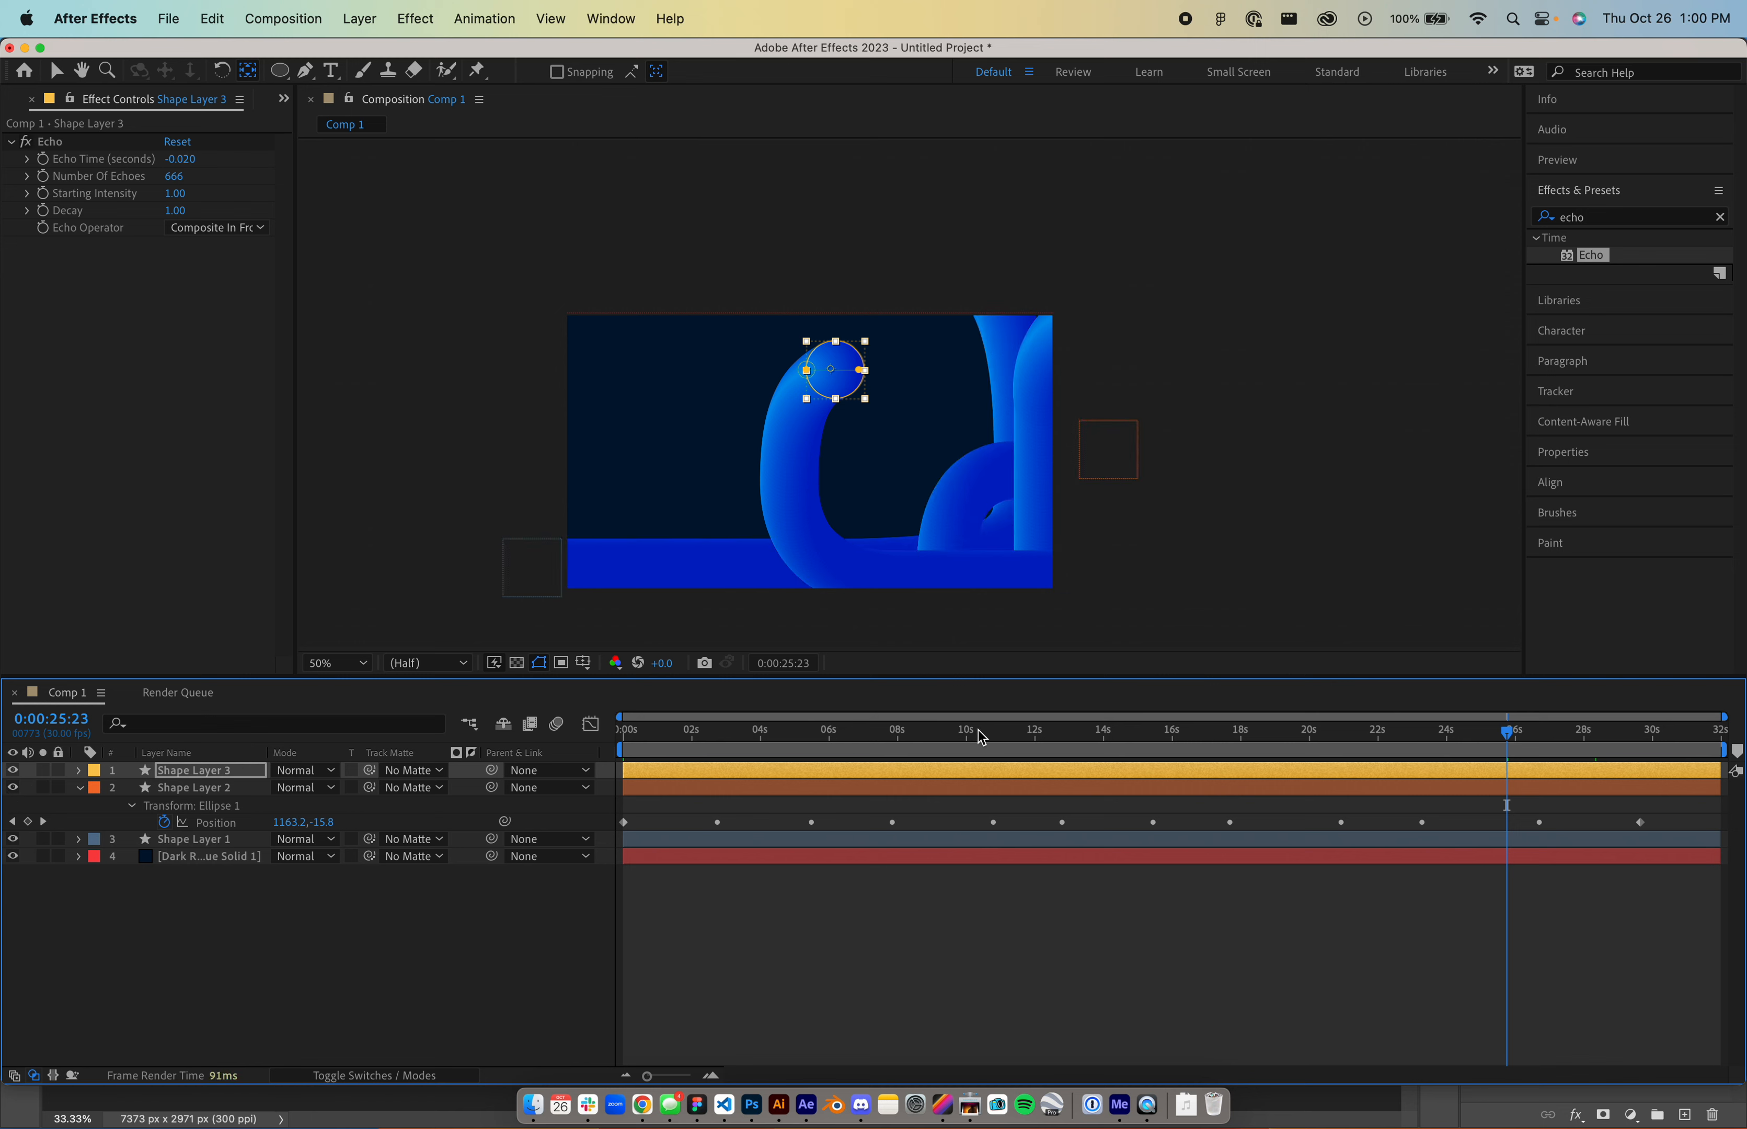
drag(982, 737, 1149, 734)
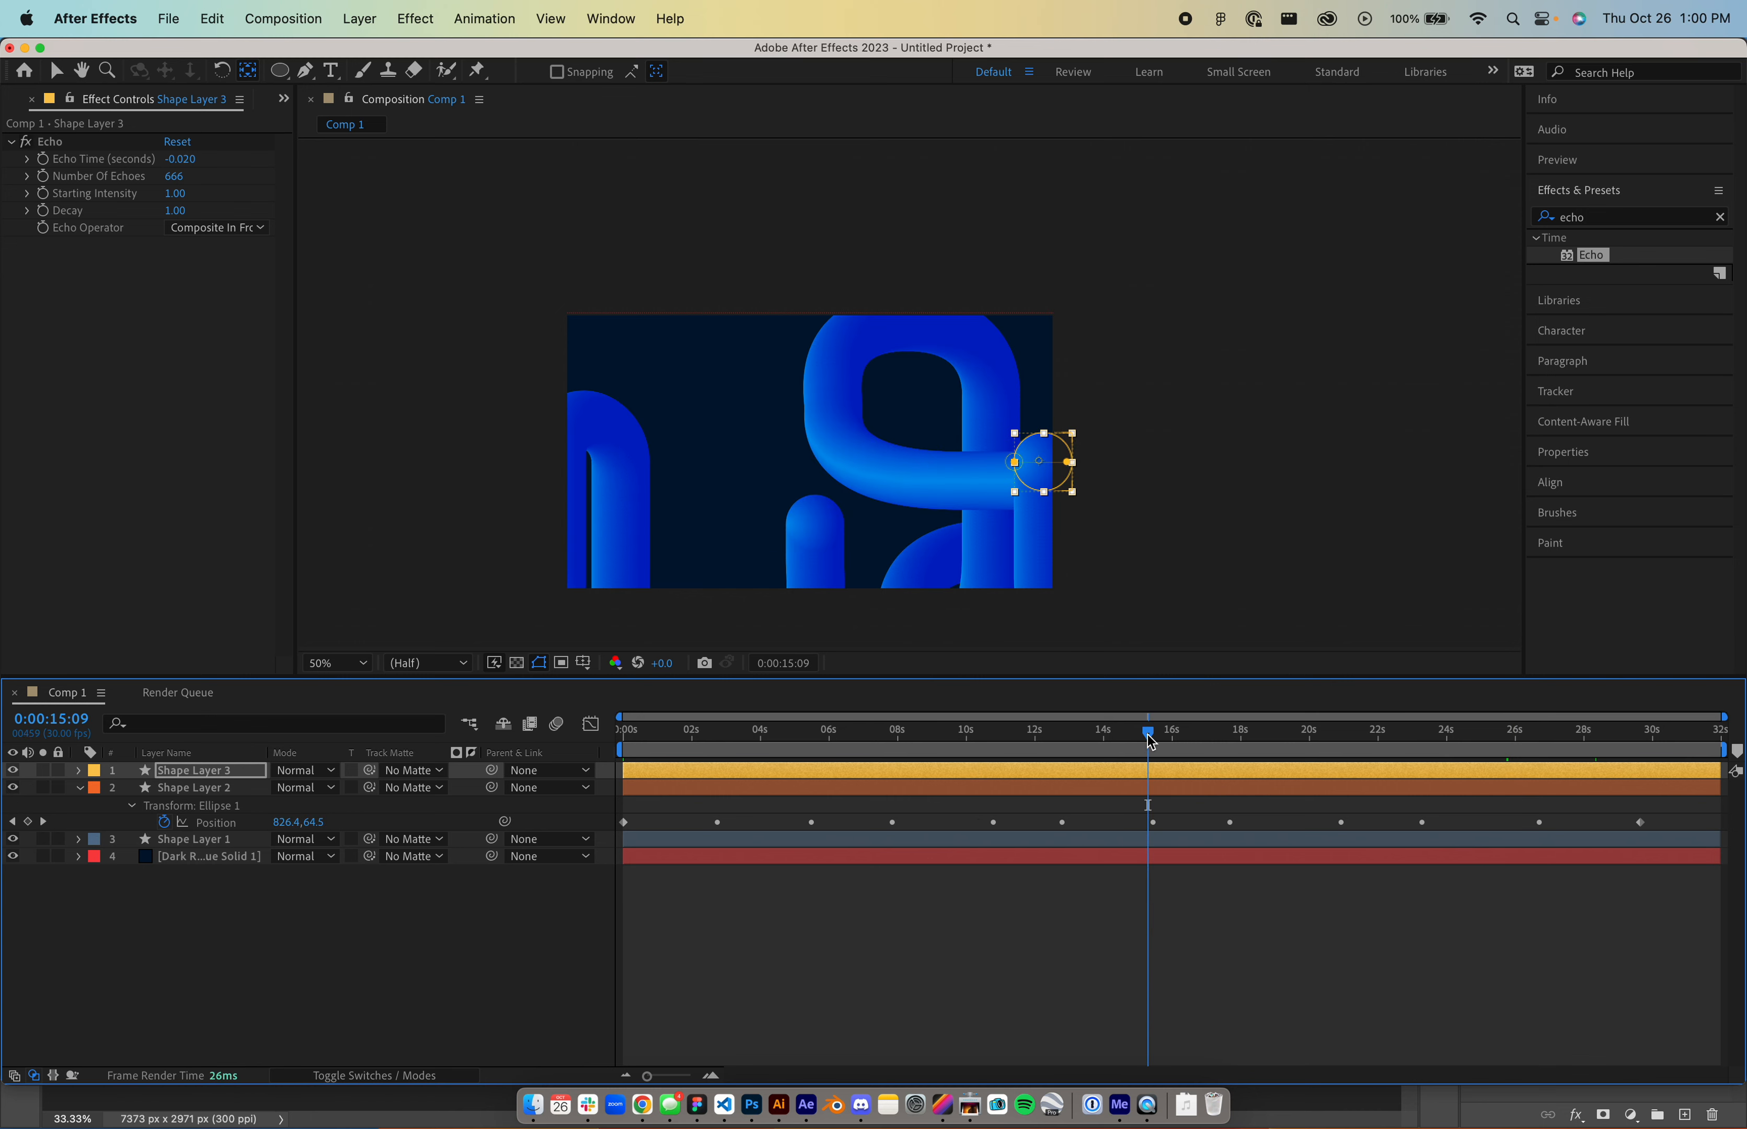
click(1376, 749)
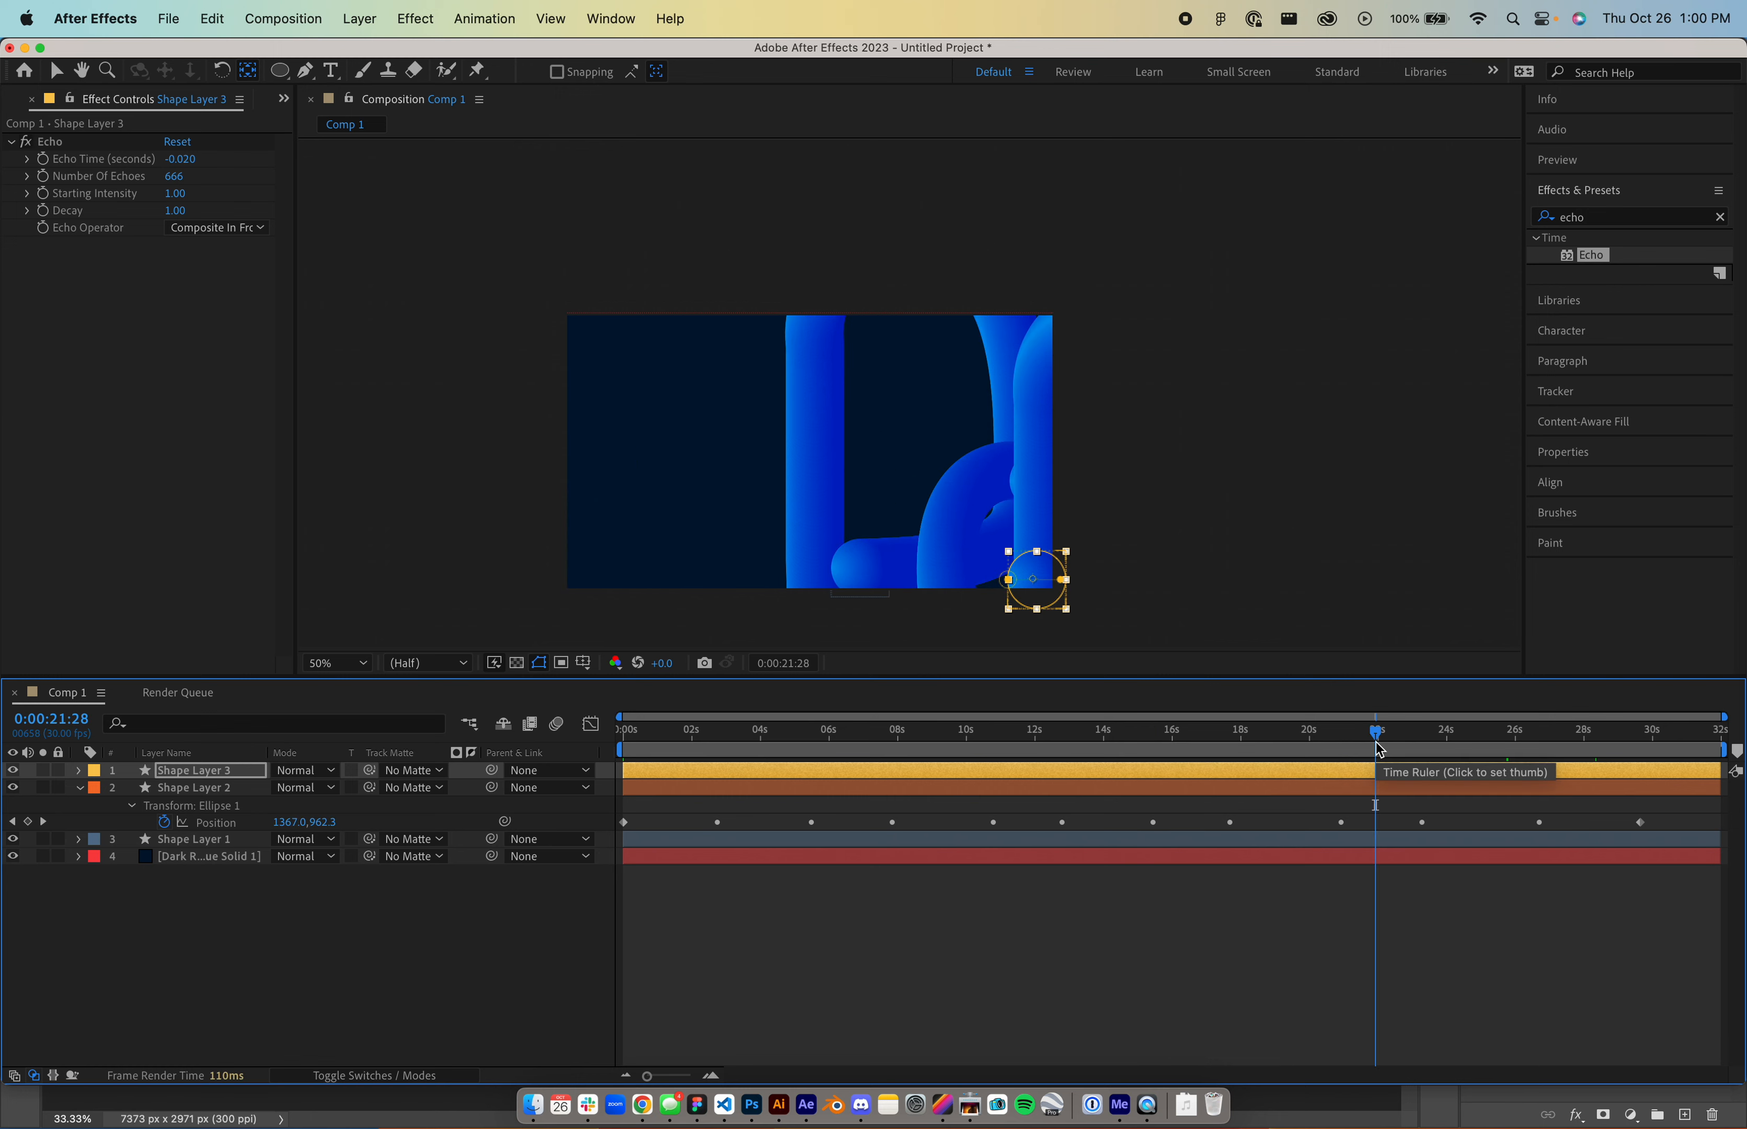